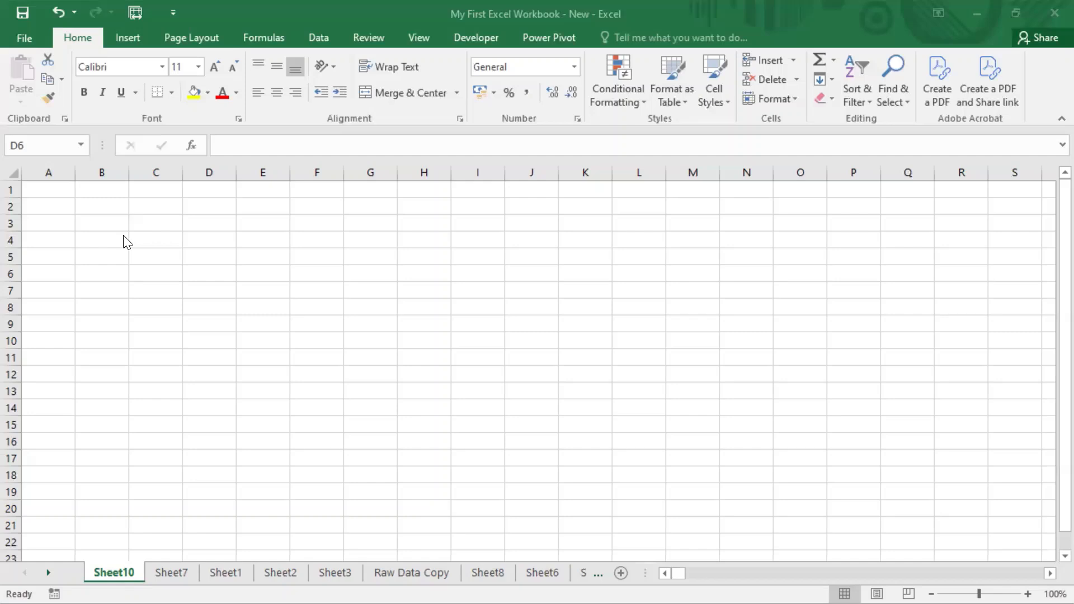
Step: Select cell A2 on Sheet10 and look through the other worksheets for sample order data, ending on Sheet7
click(80, 212)
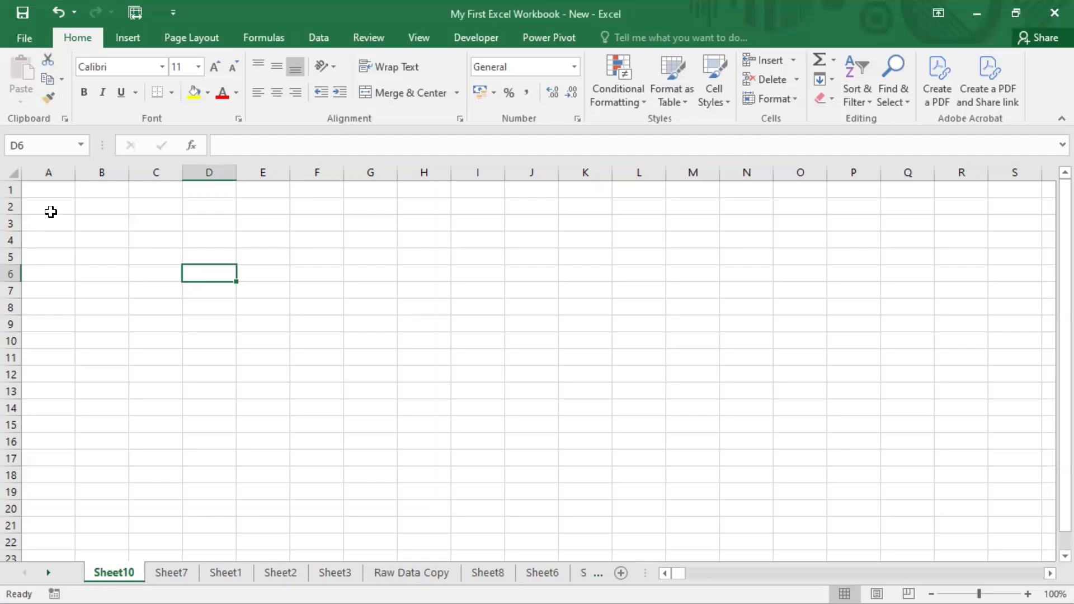
click(50, 207)
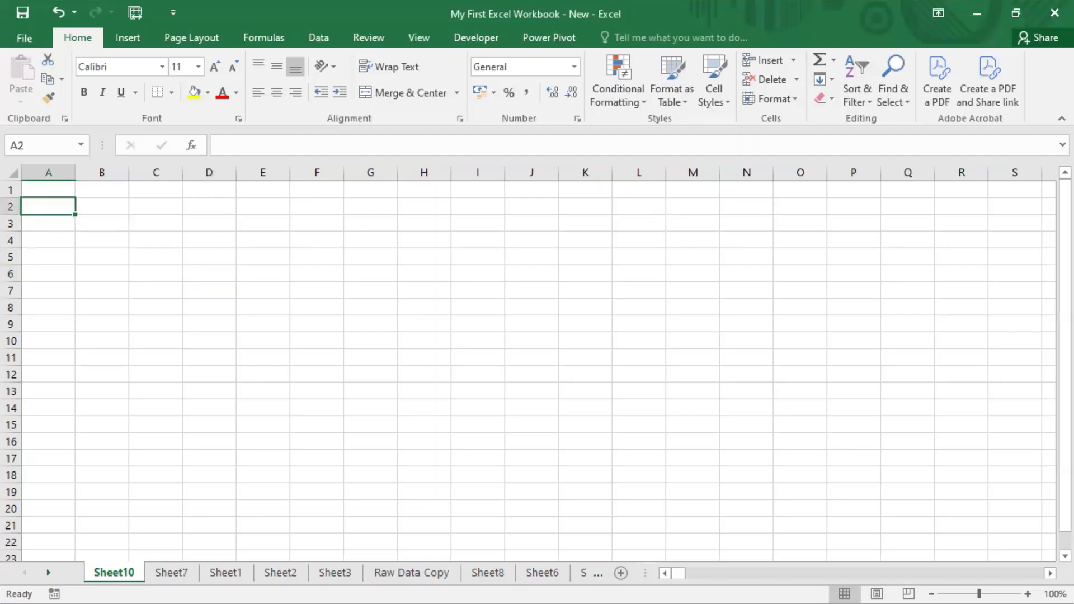
click(173, 572)
click(235, 571)
click(280, 571)
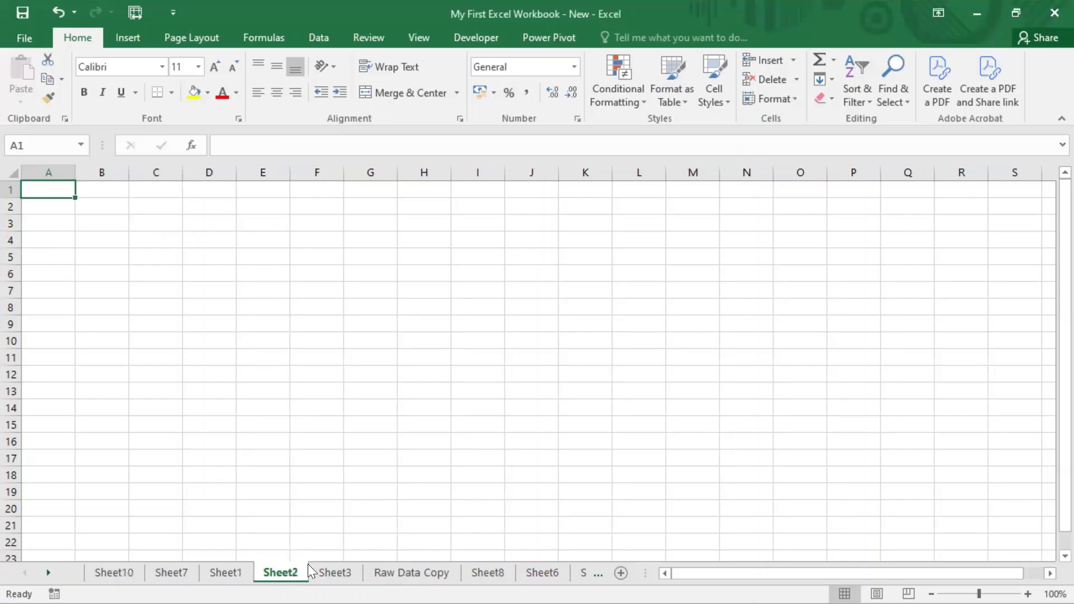
click(323, 570)
click(392, 571)
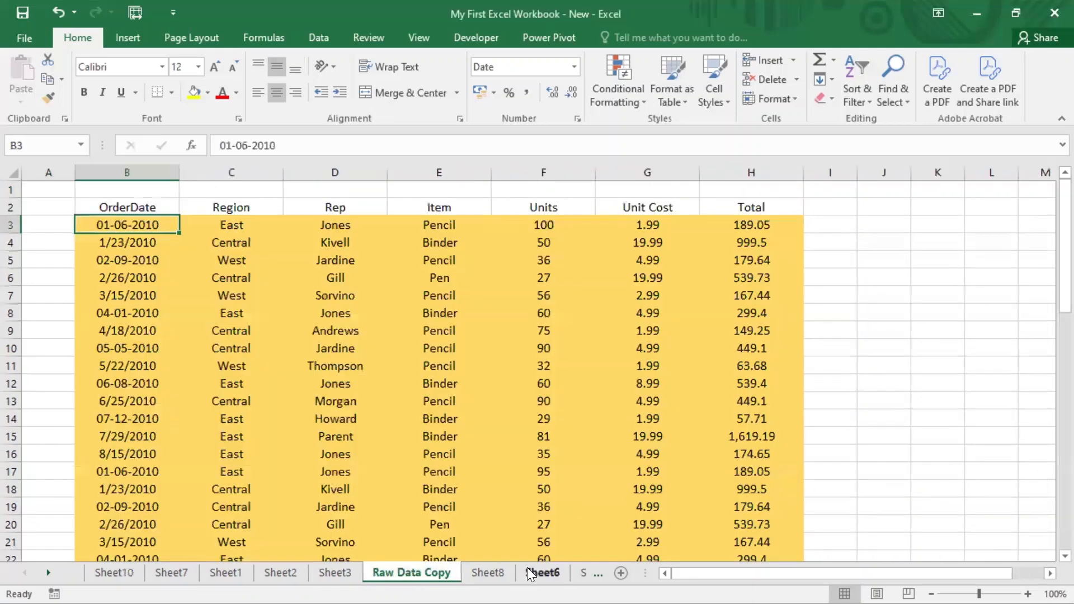
click(531, 571)
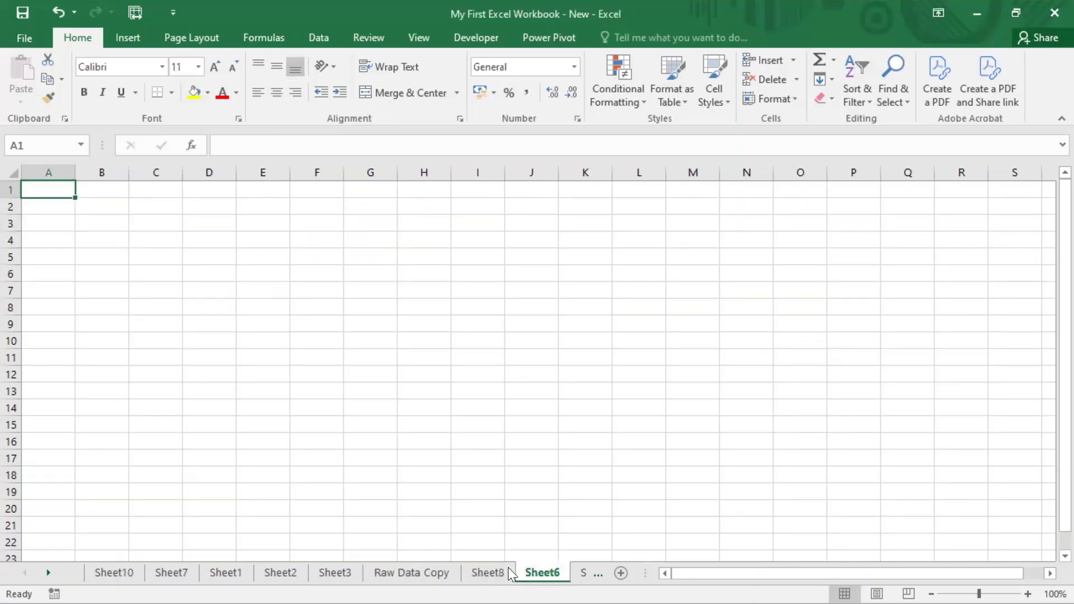
click(280, 572)
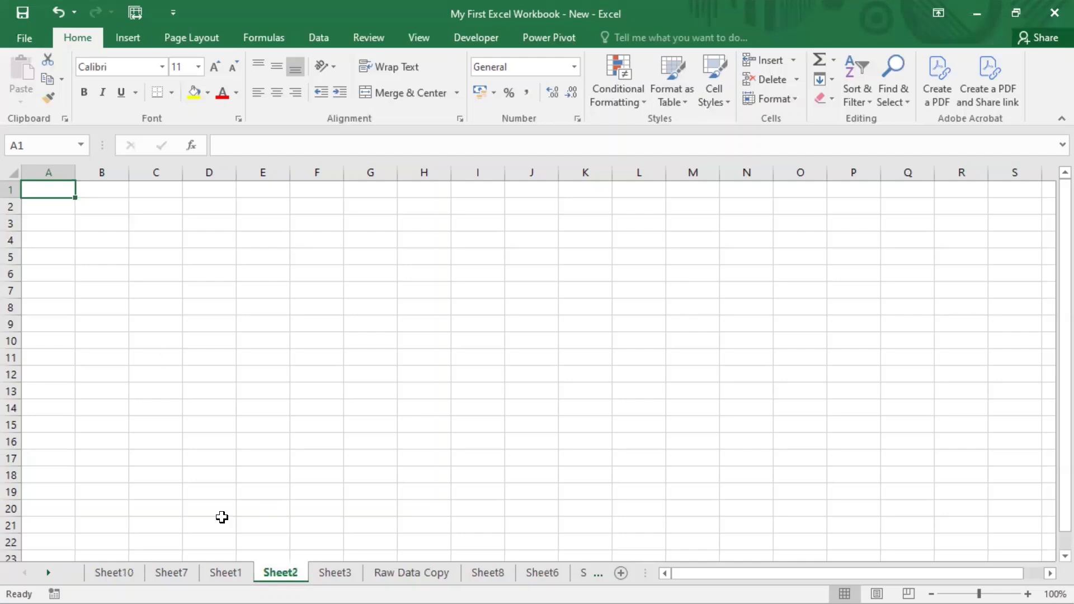
click(225, 571)
click(177, 573)
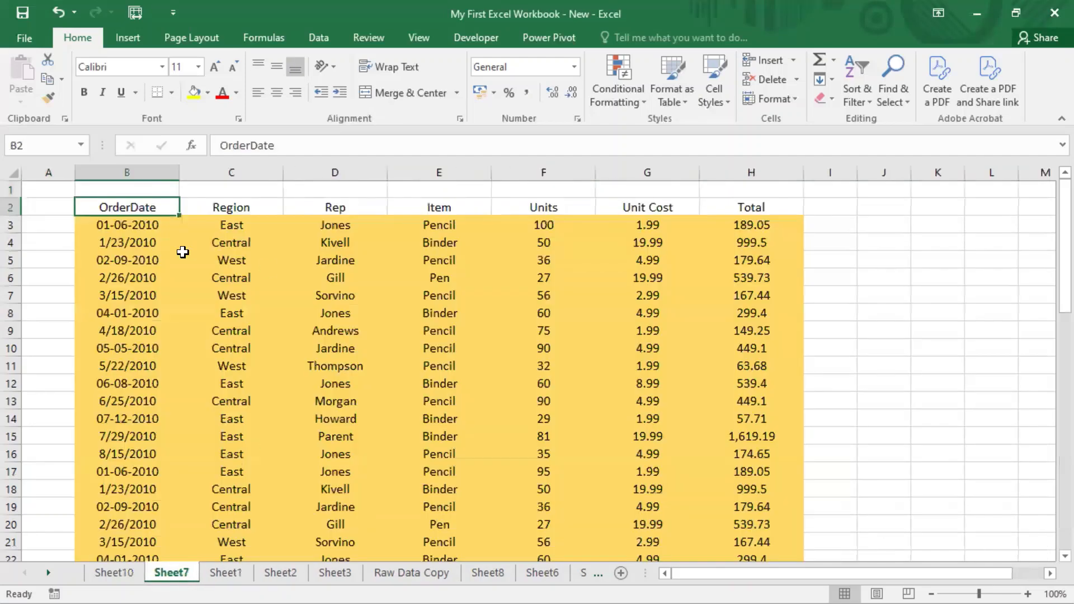
Step: Copy B2:G7 from Sheet7 into Sheet10 starting at A2, and widen column A to fit its dates
drag(144, 207, 619, 287)
key(ctrl+c)
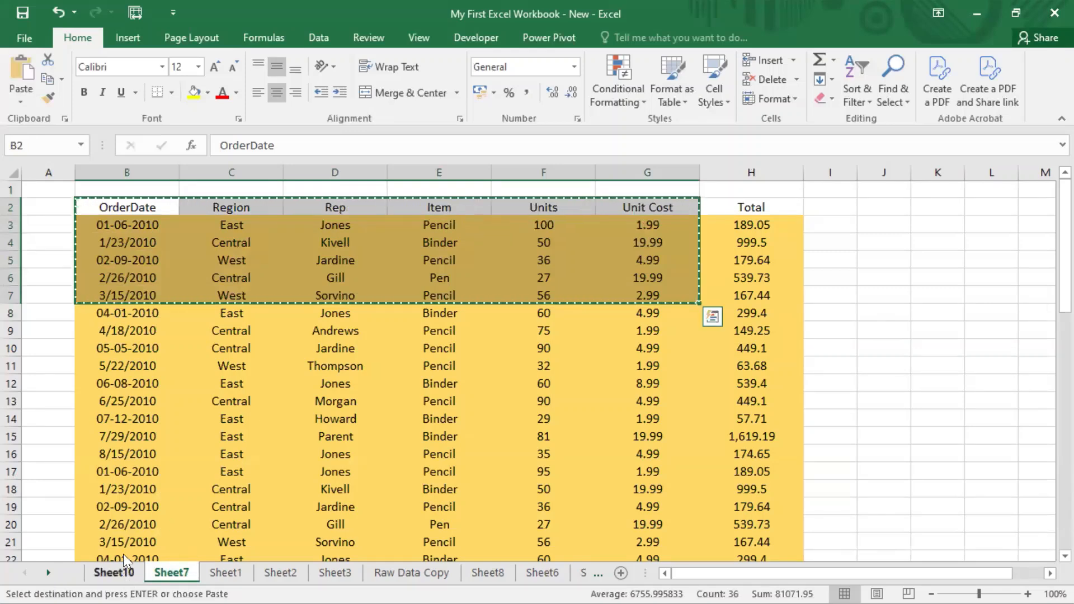
click(124, 570)
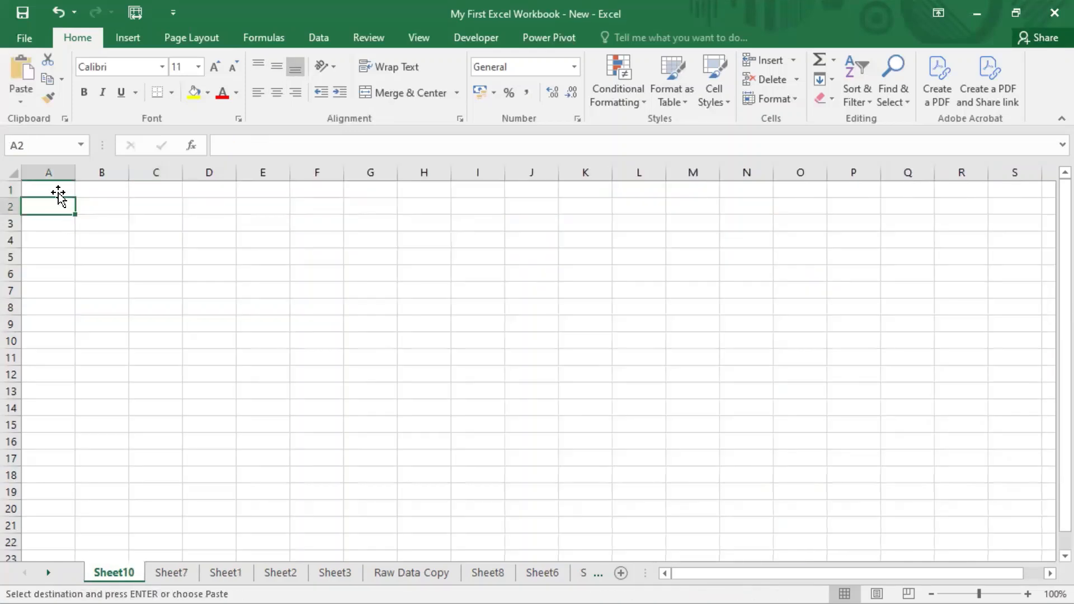
key(ctrl+v)
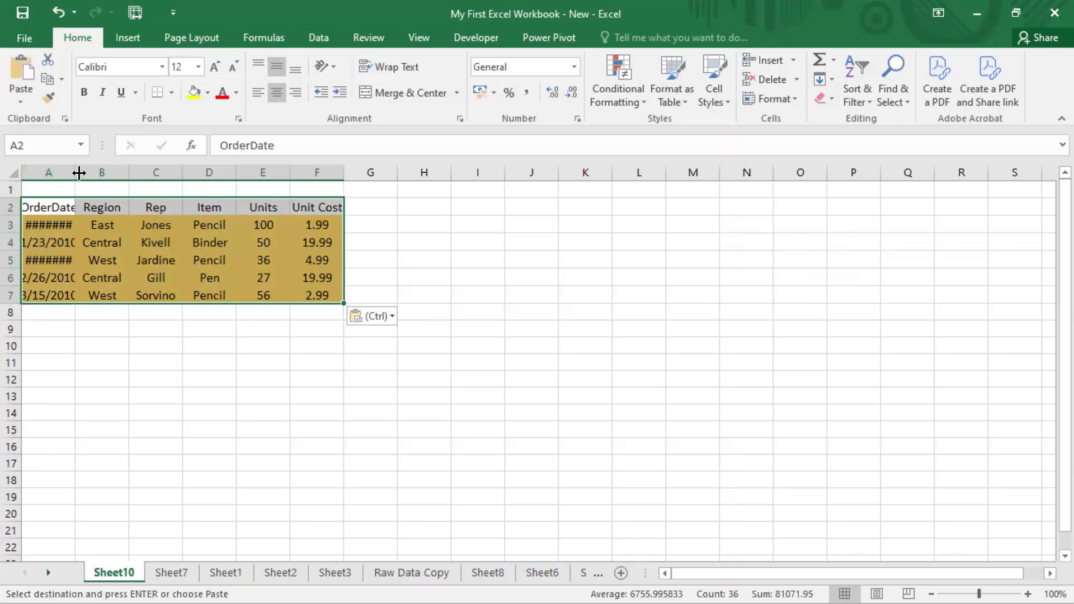
double_click(79, 173)
click(115, 358)
click(67, 210)
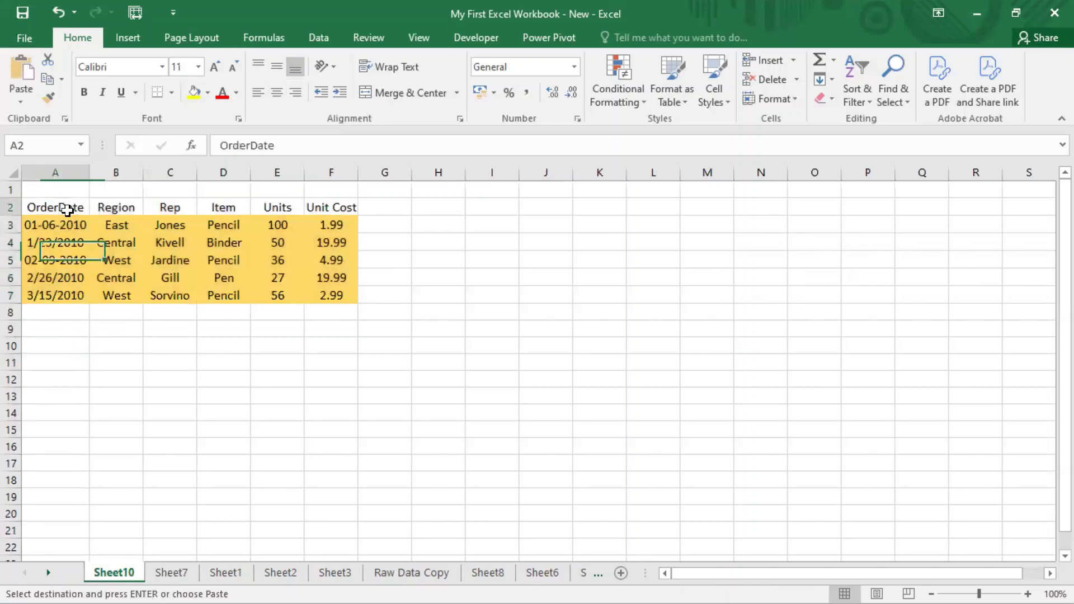
Step: Move the pasted block A2:F7 up one row so that it starts at A1
drag(67, 210, 297, 275)
key(ctrl+c)
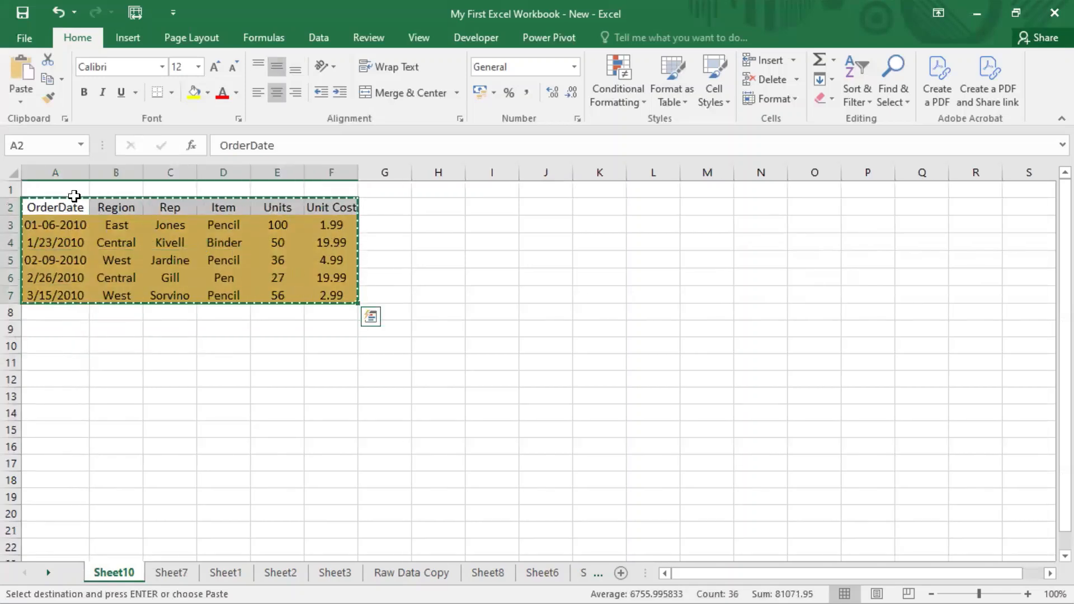
click(74, 188)
key(ctrl+v)
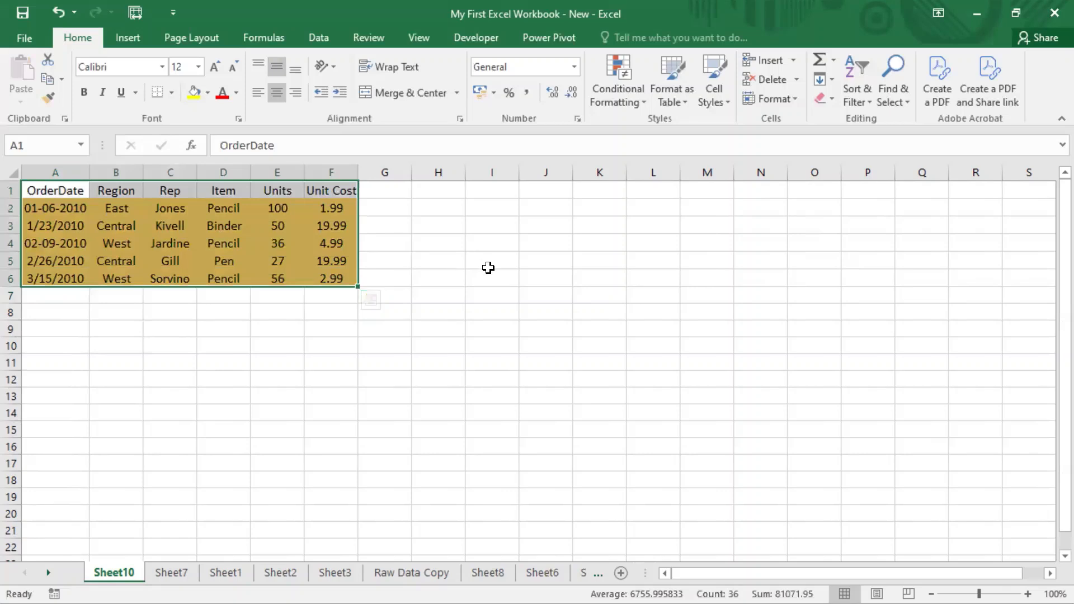
key(ctrl+t)
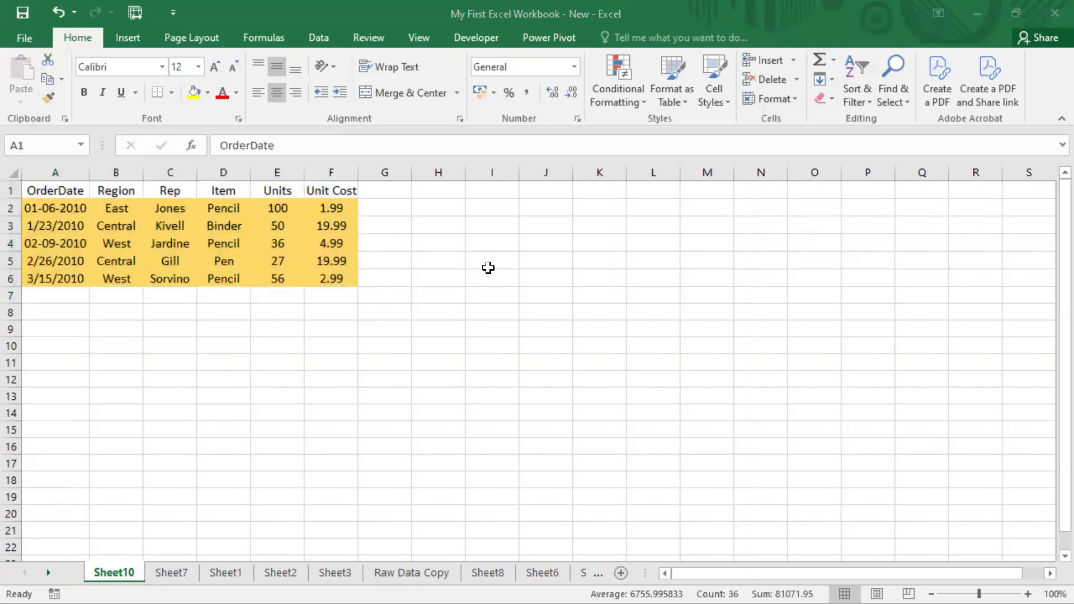
click(451, 216)
click(315, 295)
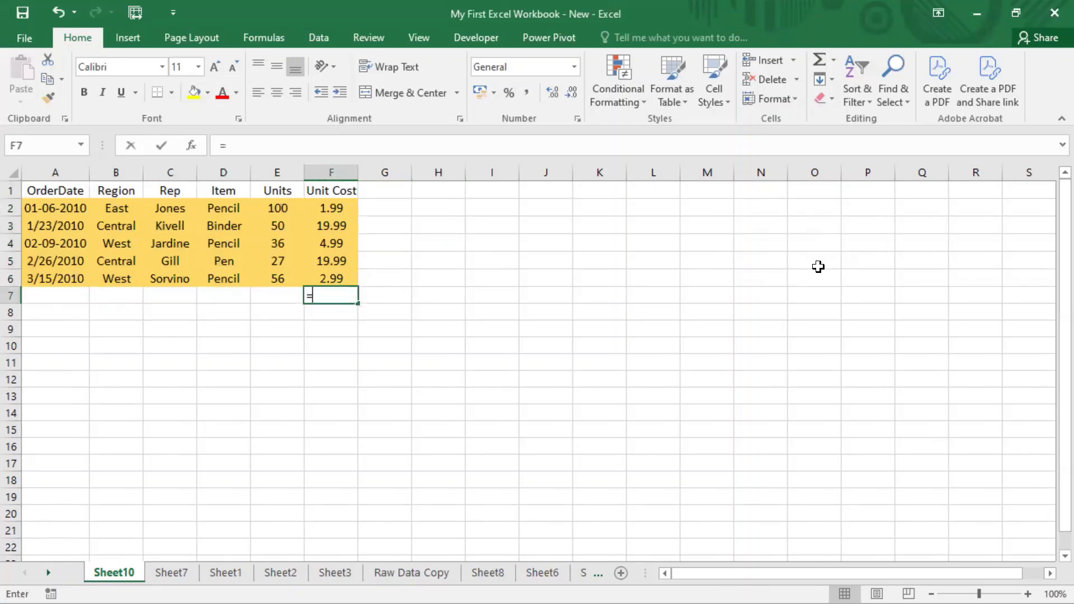
text(=sum()
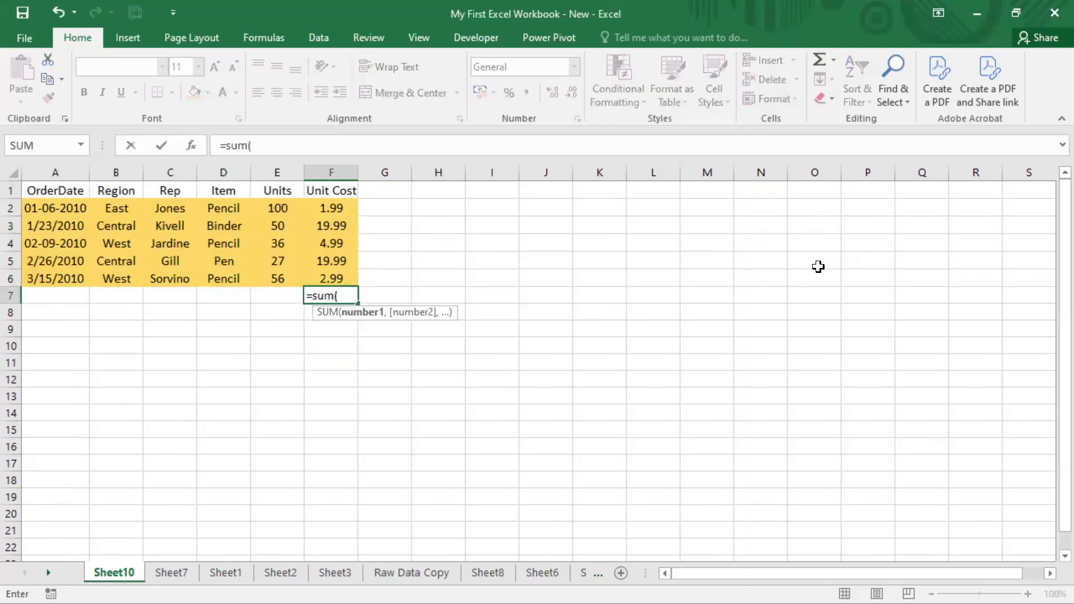
key(Up)
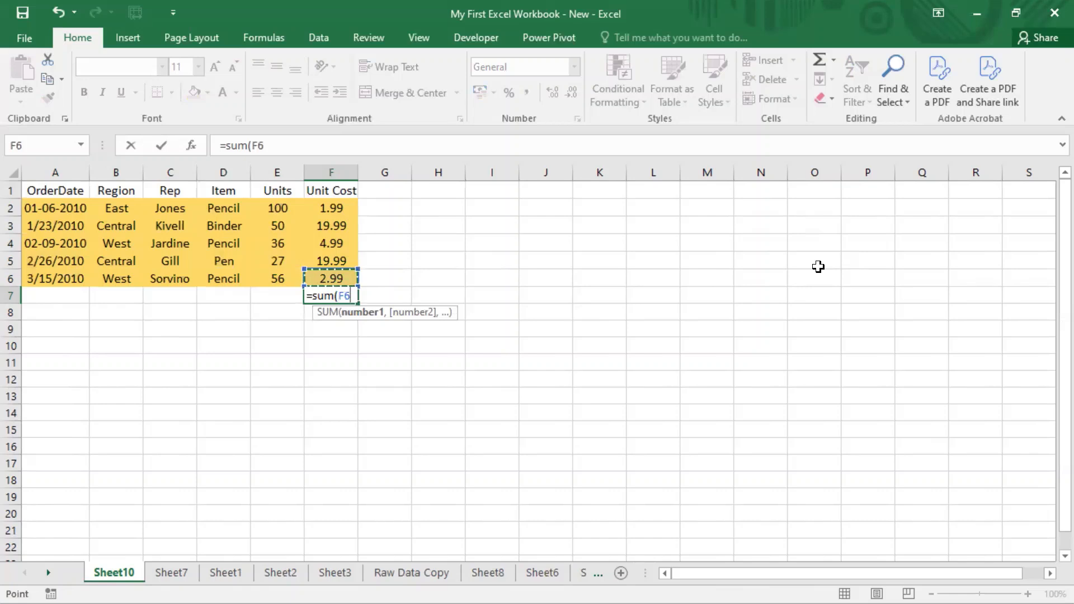
key(Escape)
Step: Enter the formula =SUM(E2:E6) in E7 to total the Units column
key(Left)
text(=sum()
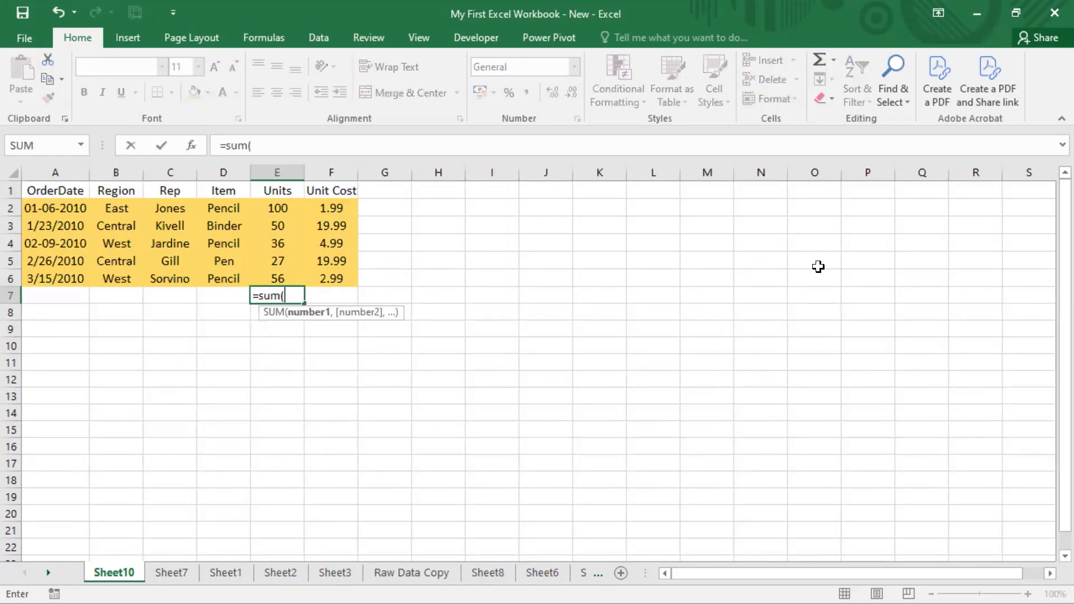
key(Up)
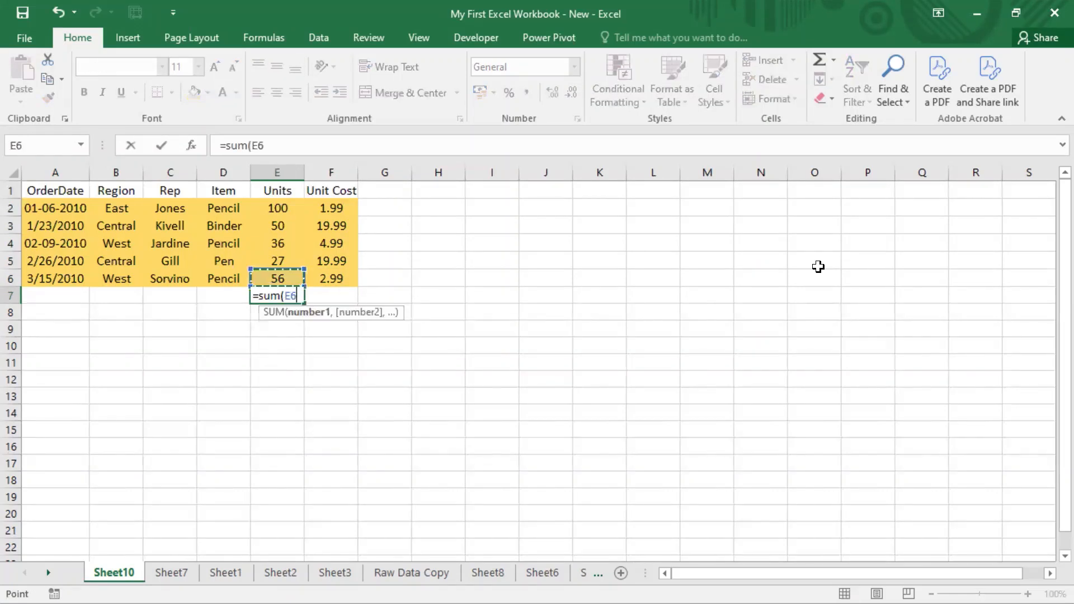
key(ctrl+shift+Up)
key(shift+Down)
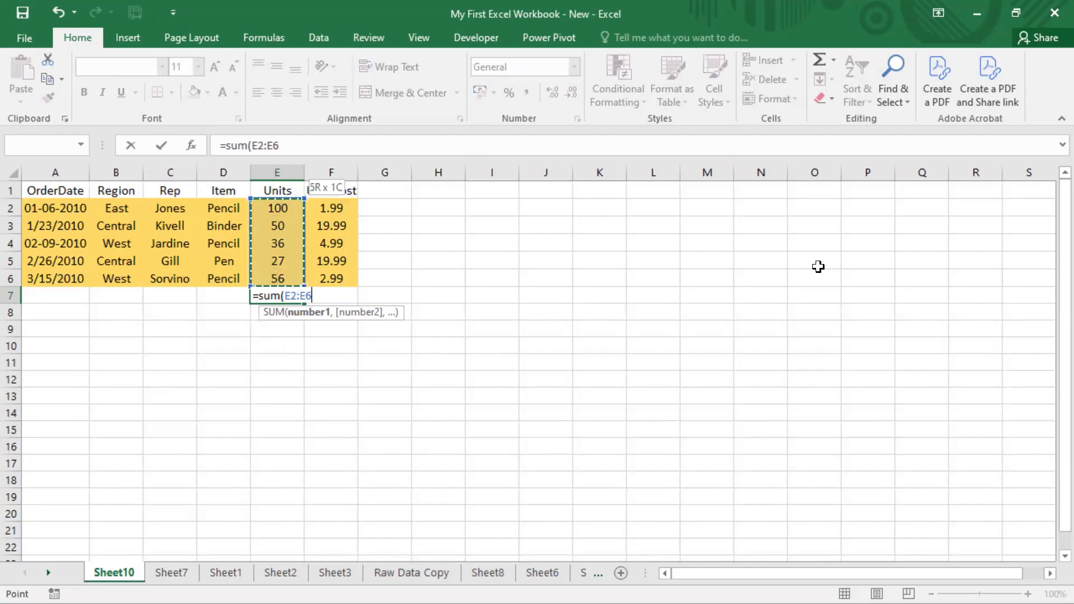
key(Return)
Step: Enter the label TOTAL in D7 and give that cell a yellow fill
key(Up)
key(Left)
text(TOTAL)
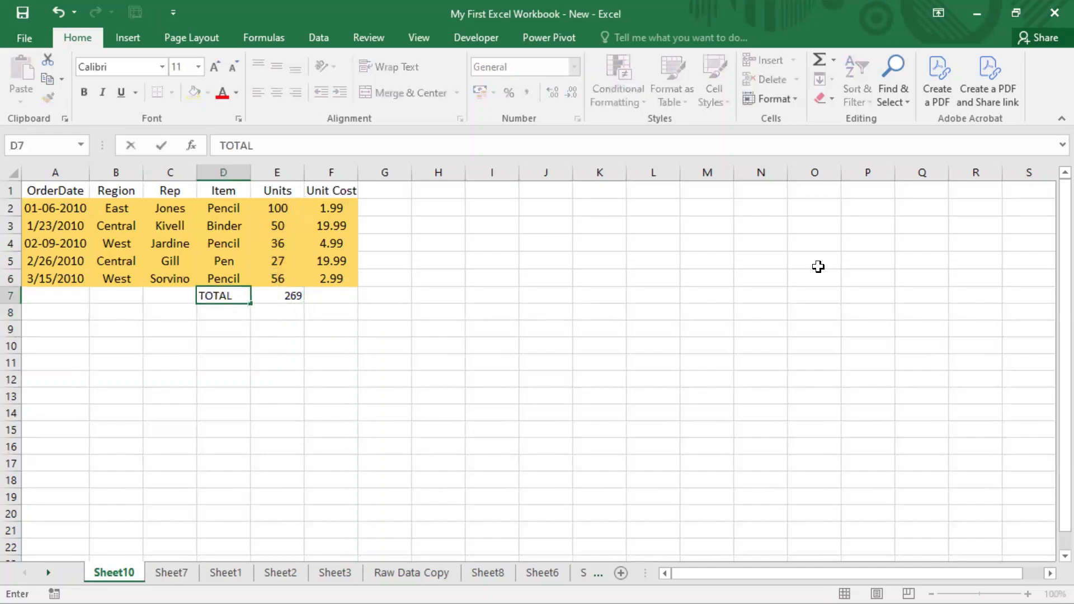
key(Return)
key(Up)
key(Up)
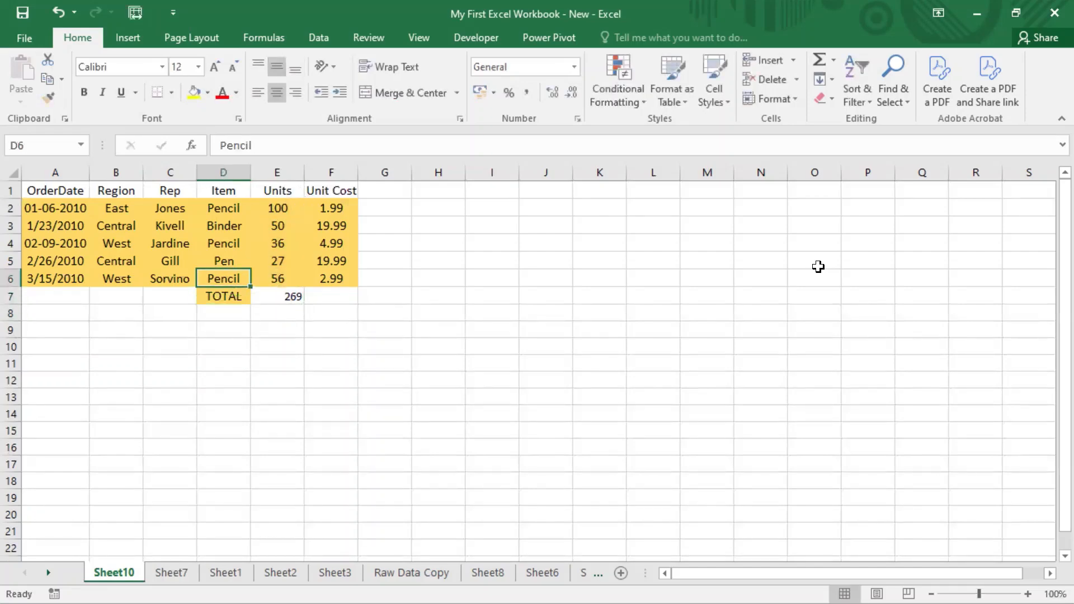
key(Down)
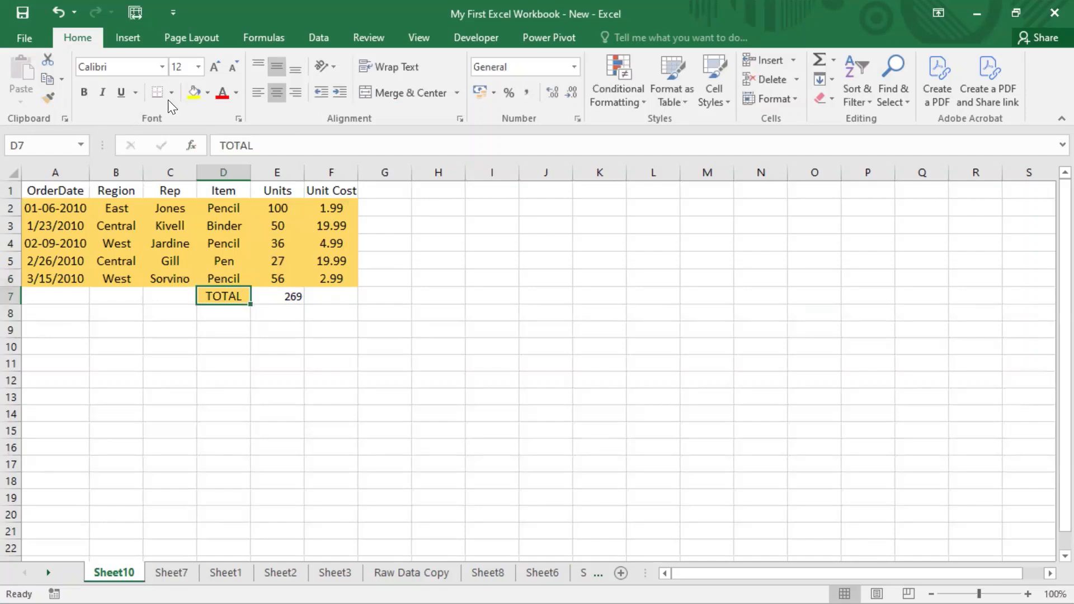
click(194, 90)
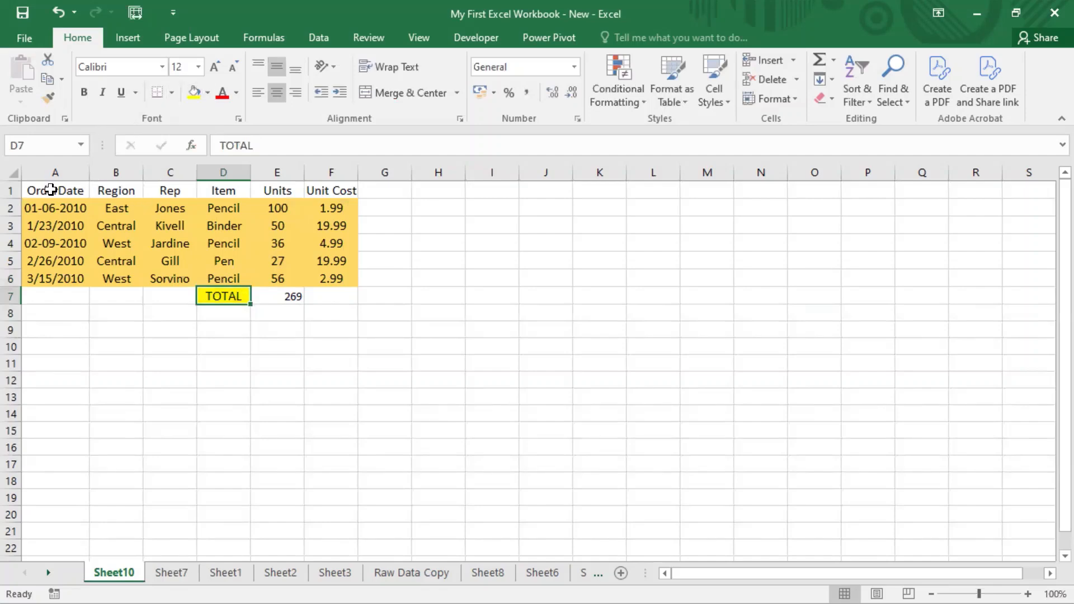
Step: Format the header row A1:F1 with bold white text on a blue fill
drag(51, 190, 317, 188)
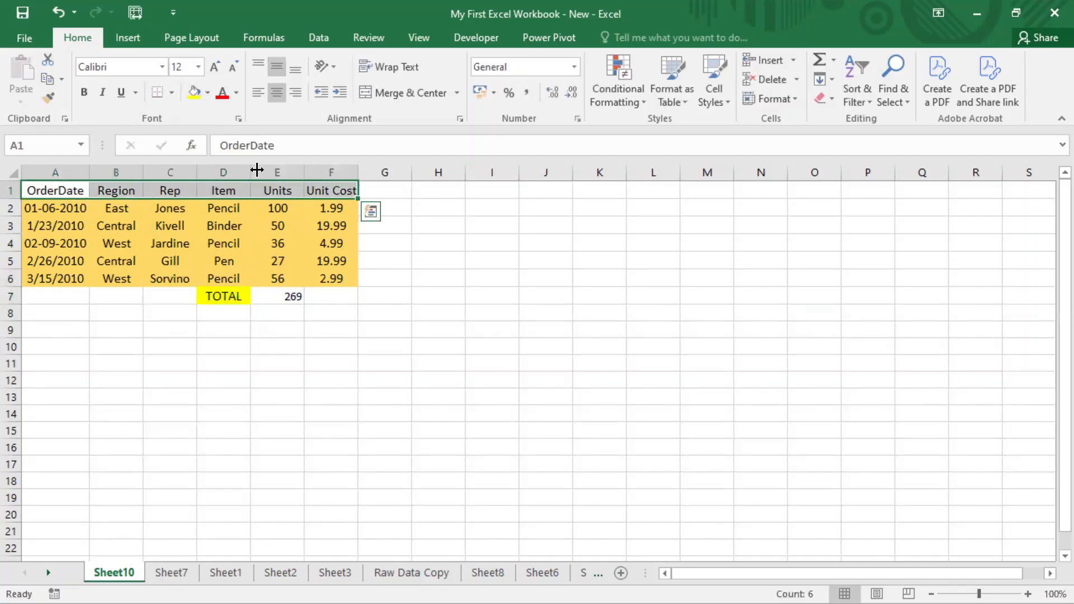
key(ctrl+b)
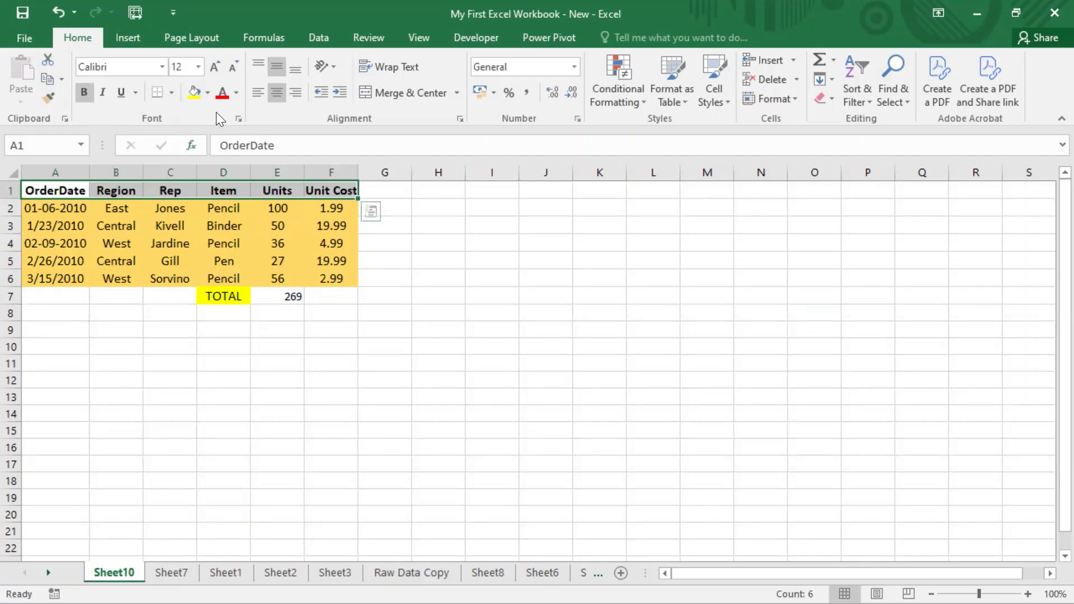
click(208, 95)
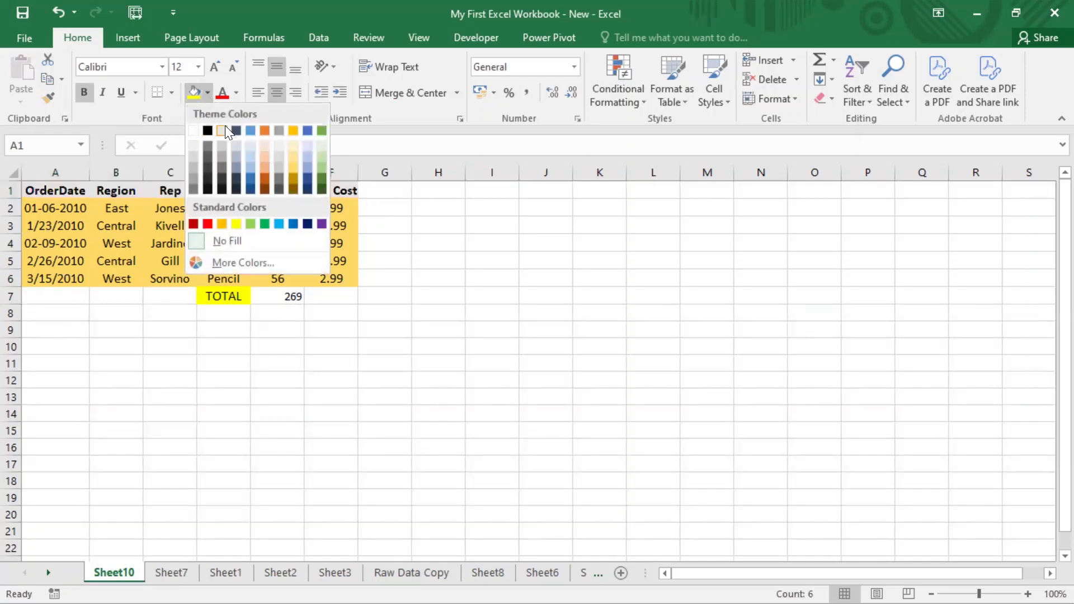
click(252, 177)
click(237, 94)
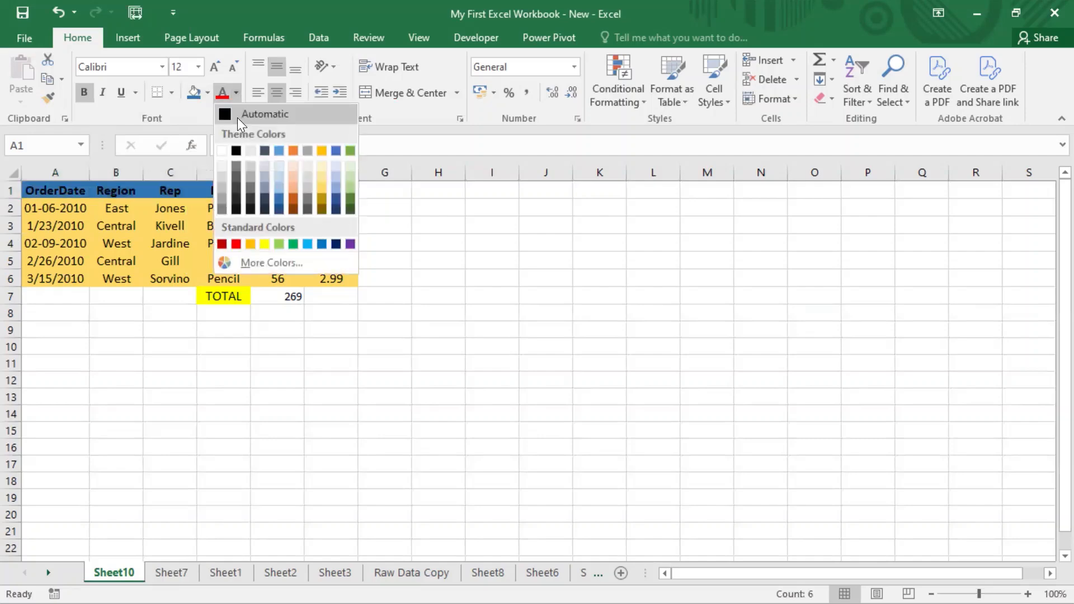
click(221, 151)
Step: Remove the fill color from the data rows A2:F6
drag(57, 209, 323, 281)
click(208, 93)
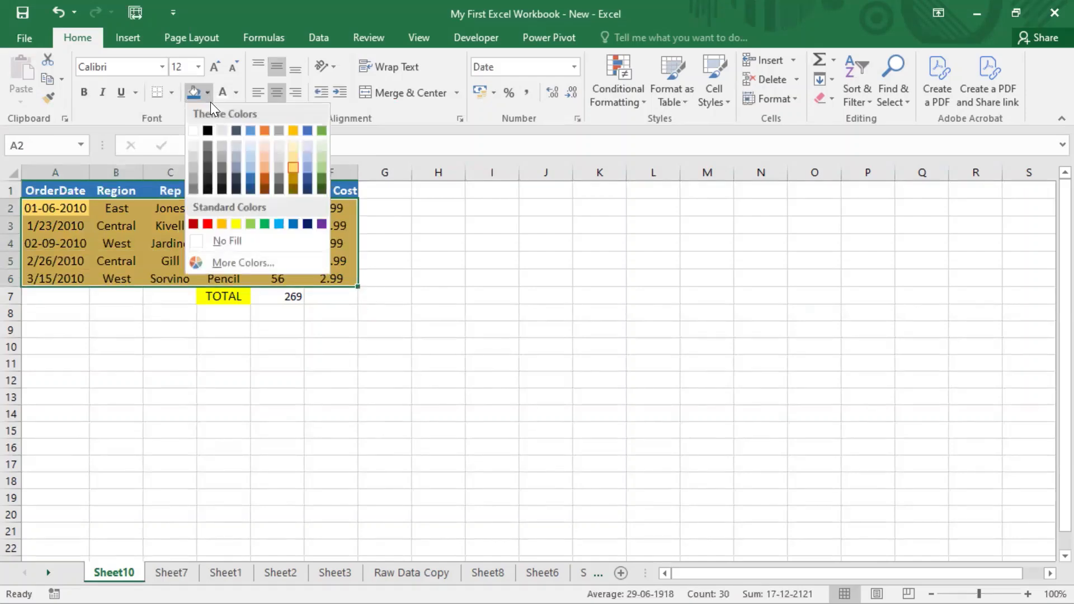
click(229, 239)
click(127, 261)
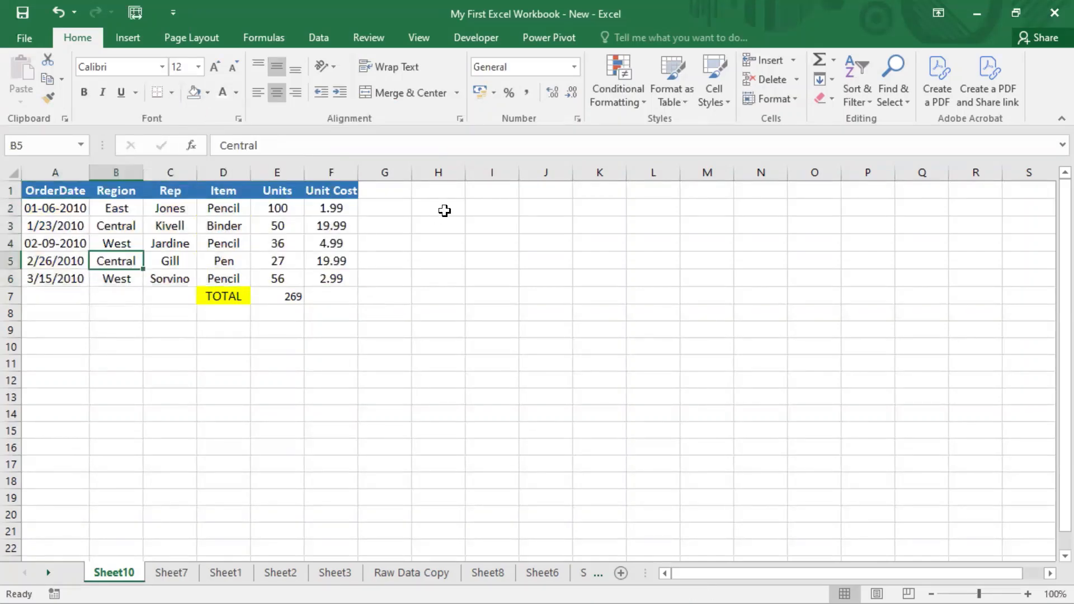
drag(444, 211, 439, 226)
Step: Make the Units total in E7 bold and center the contents of E2:F7 horizontally
click(297, 293)
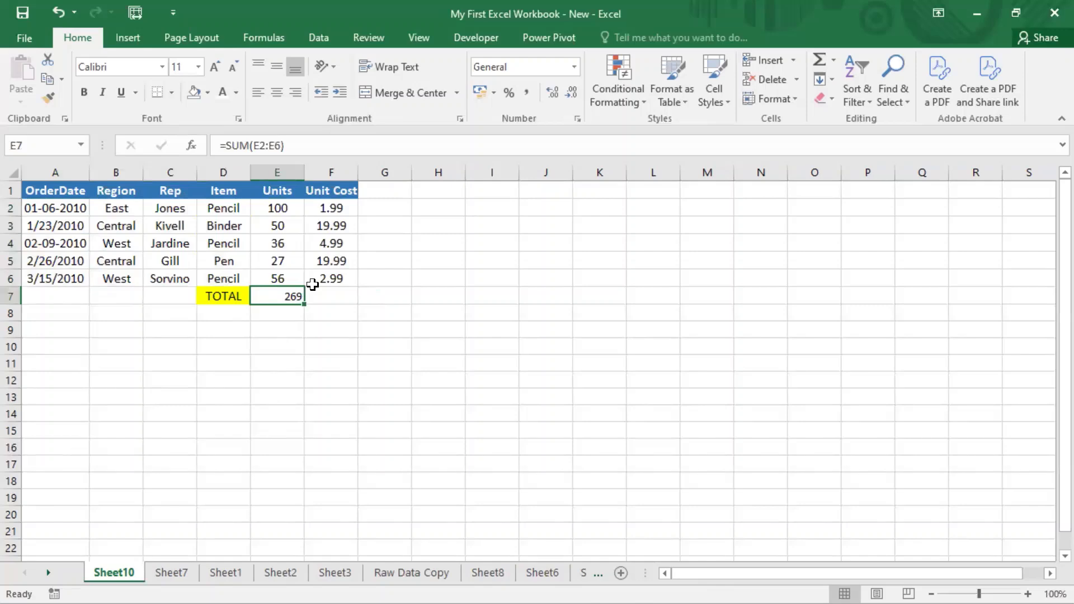
key(ctrl+b)
click(286, 213)
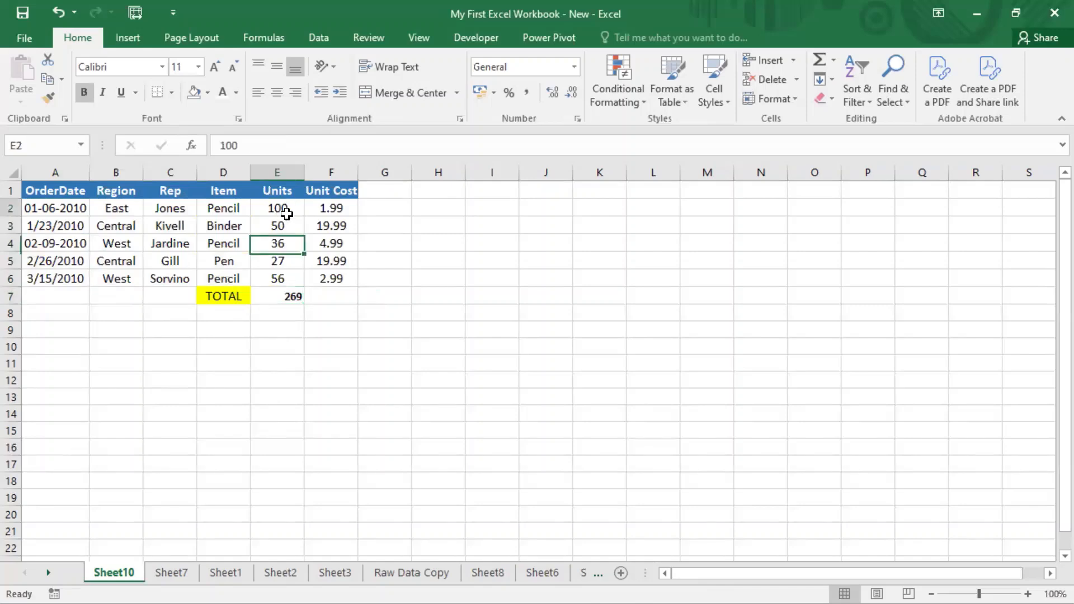
drag(286, 214, 328, 288)
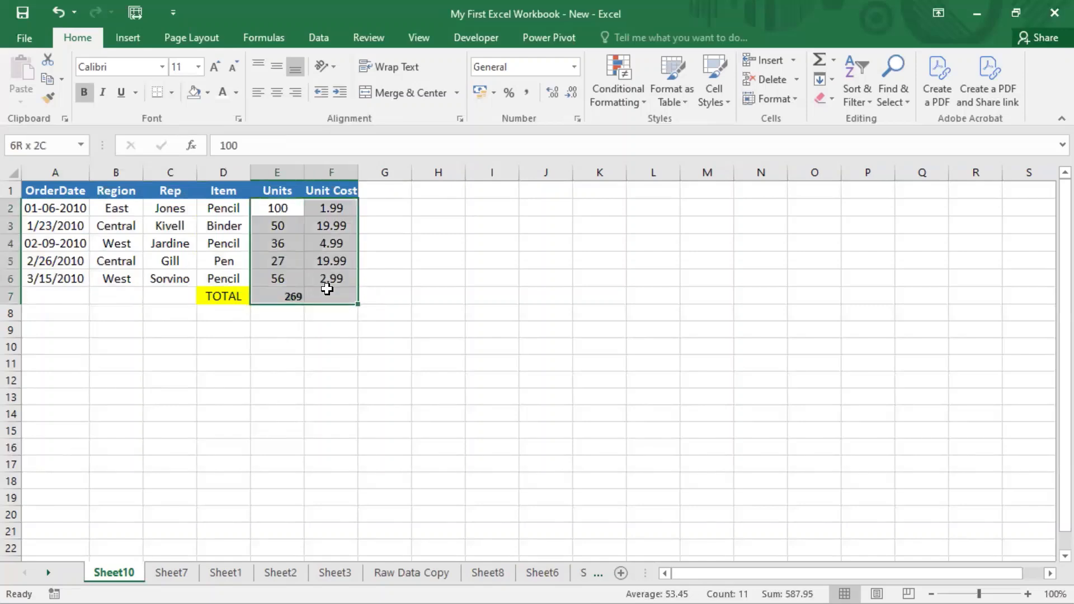
click(276, 92)
click(276, 92)
click(399, 207)
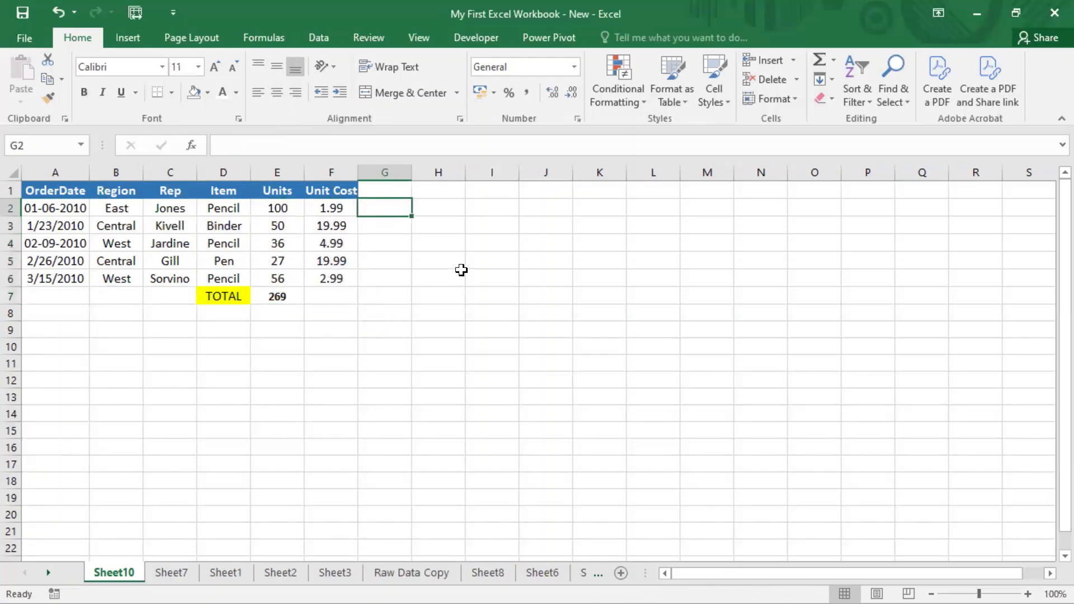
click(342, 264)
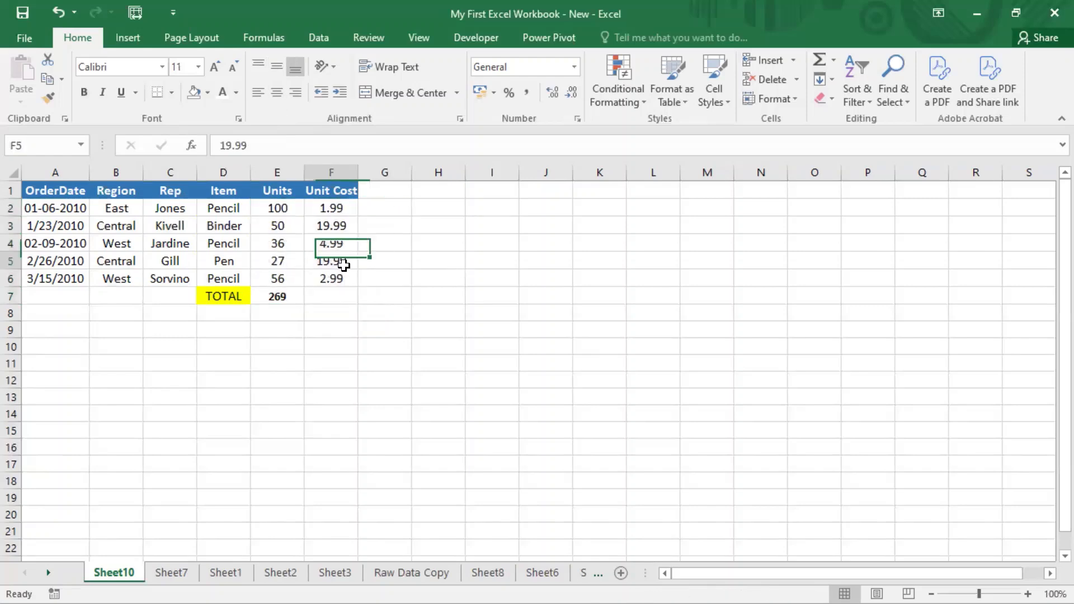
click(456, 240)
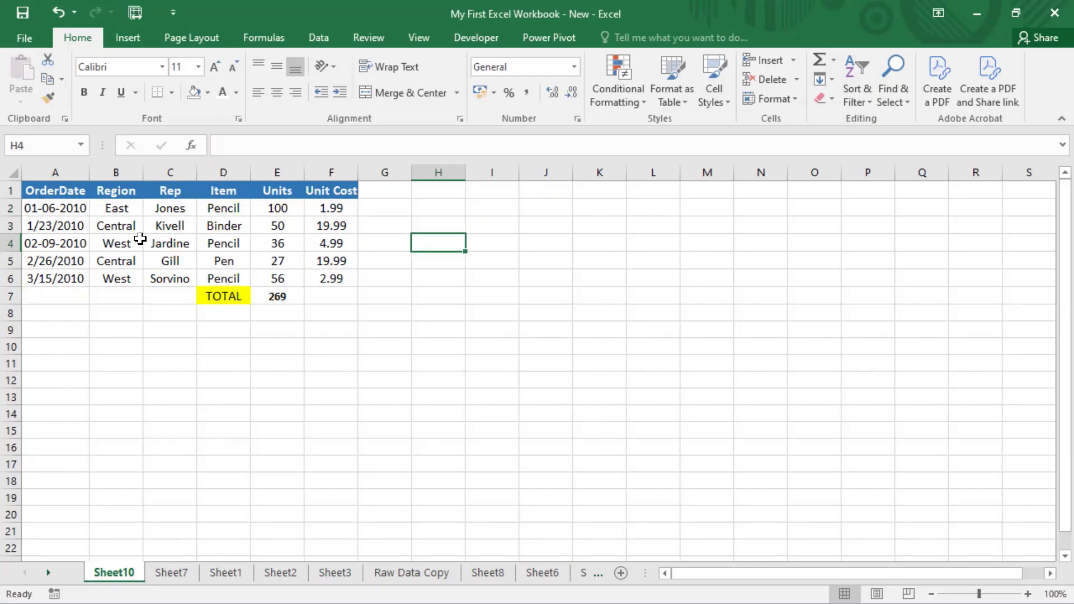
click(60, 190)
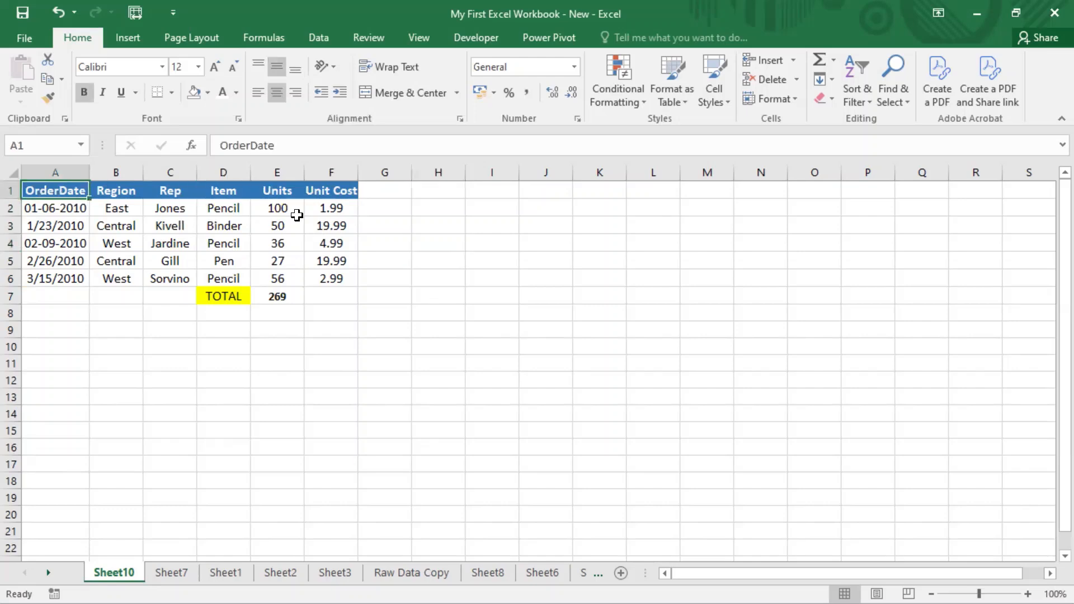
key(ctrl+a)
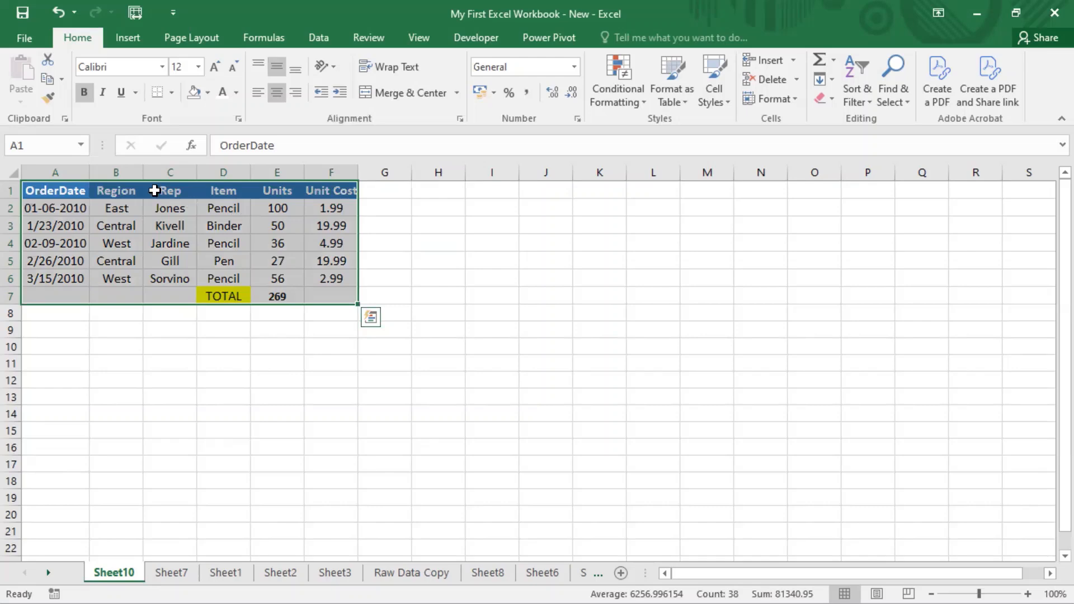
click(61, 78)
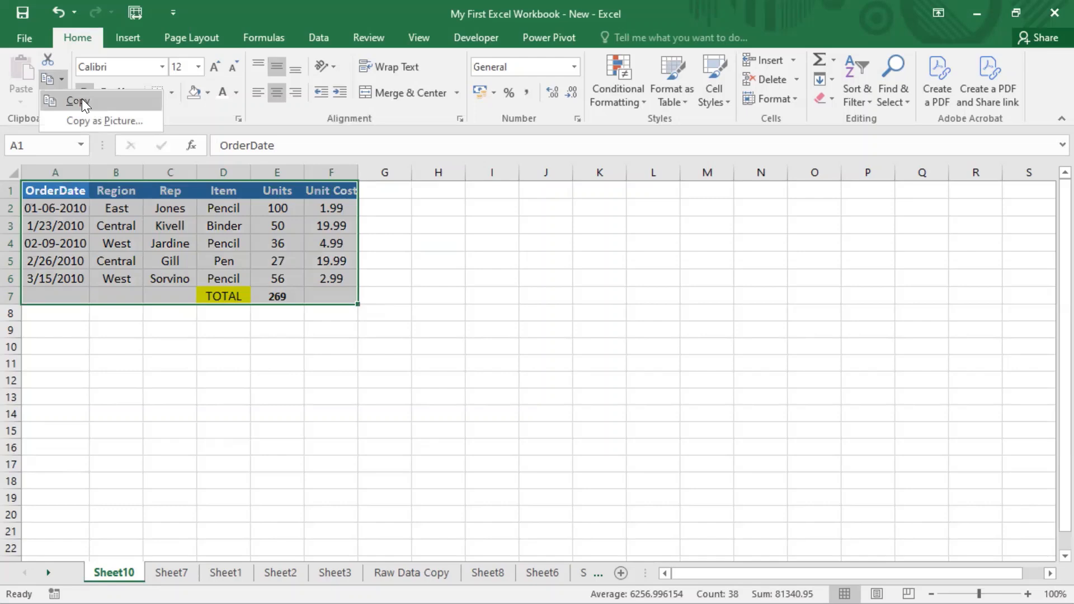
click(159, 329)
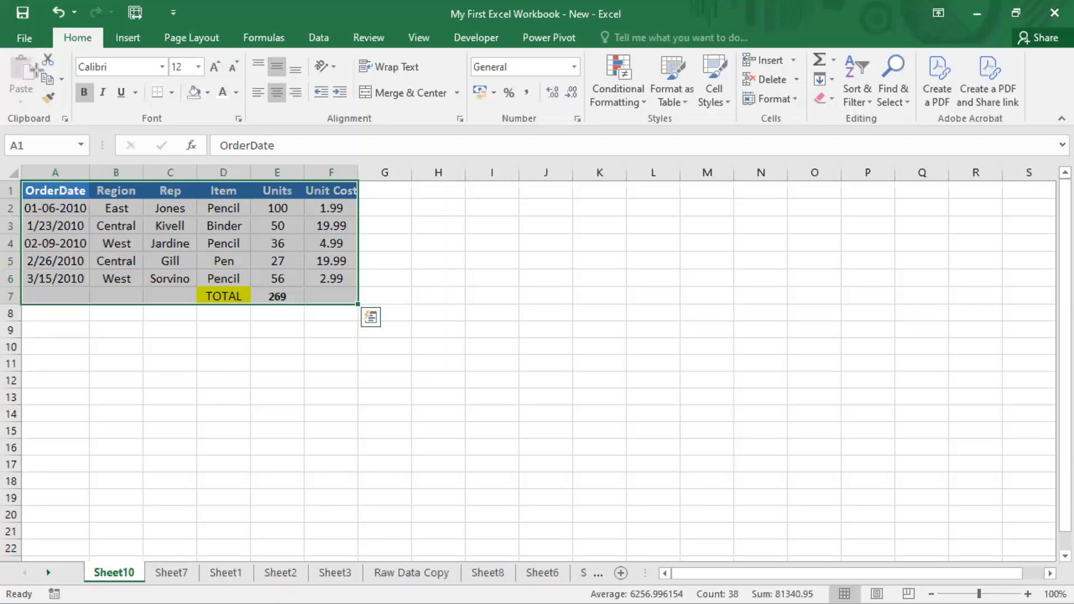
key(ctrl+2)
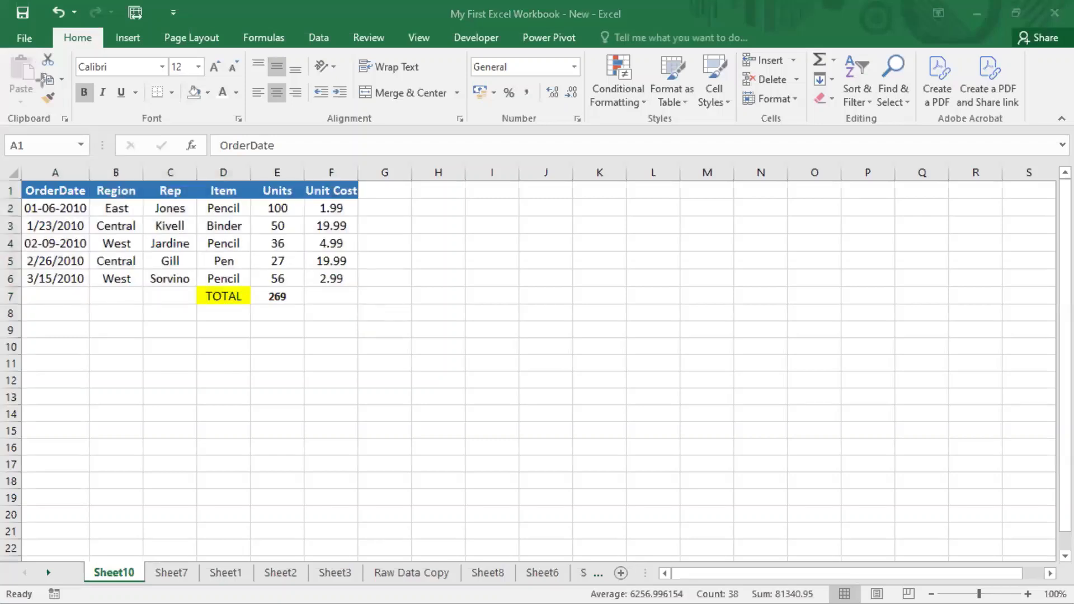
drag(34, 64, 56, 88)
key(e)
drag(38, 68, 66, 89)
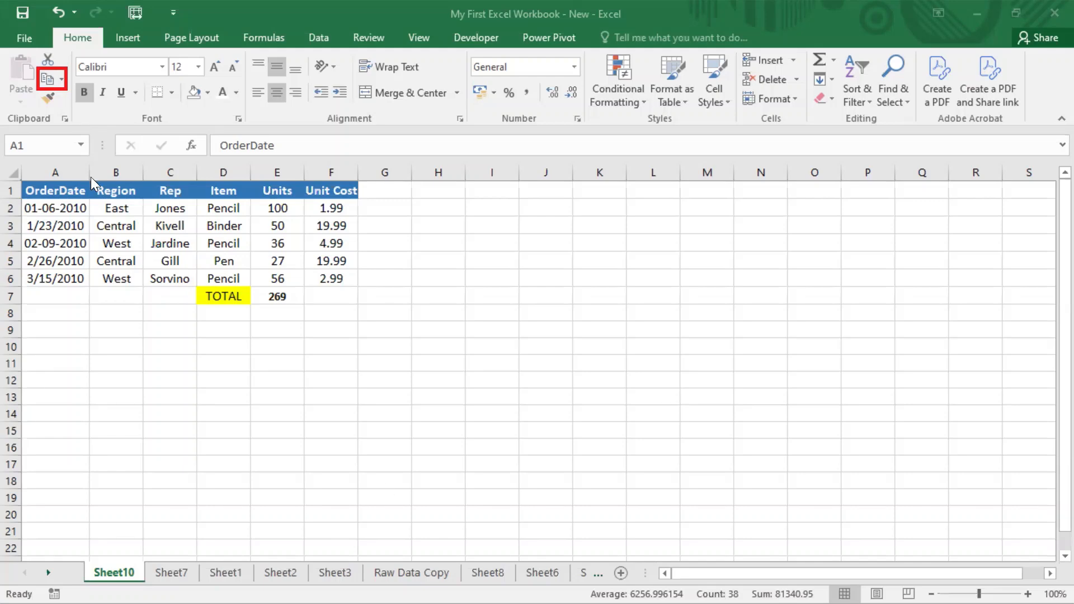
Step: Copy the whole order table A1:F7 on Sheet10, including its header and TOTAL row
click(54, 191)
key(ctrl+a)
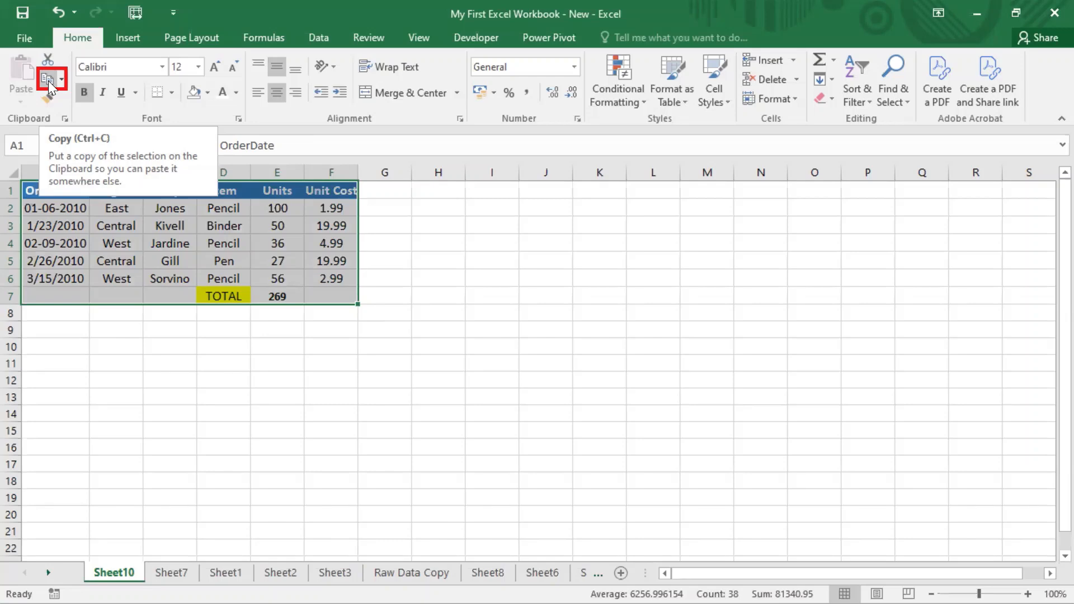
click(49, 81)
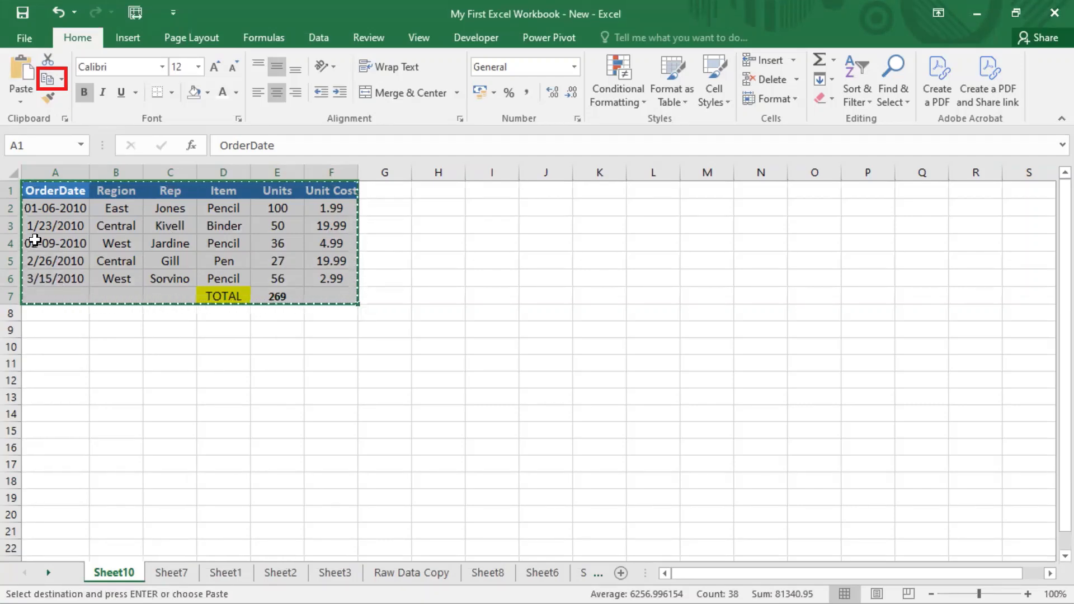
Step: Paste the copied order table at A12 on the same sheet and again at A1 of Sheet6
click(56, 379)
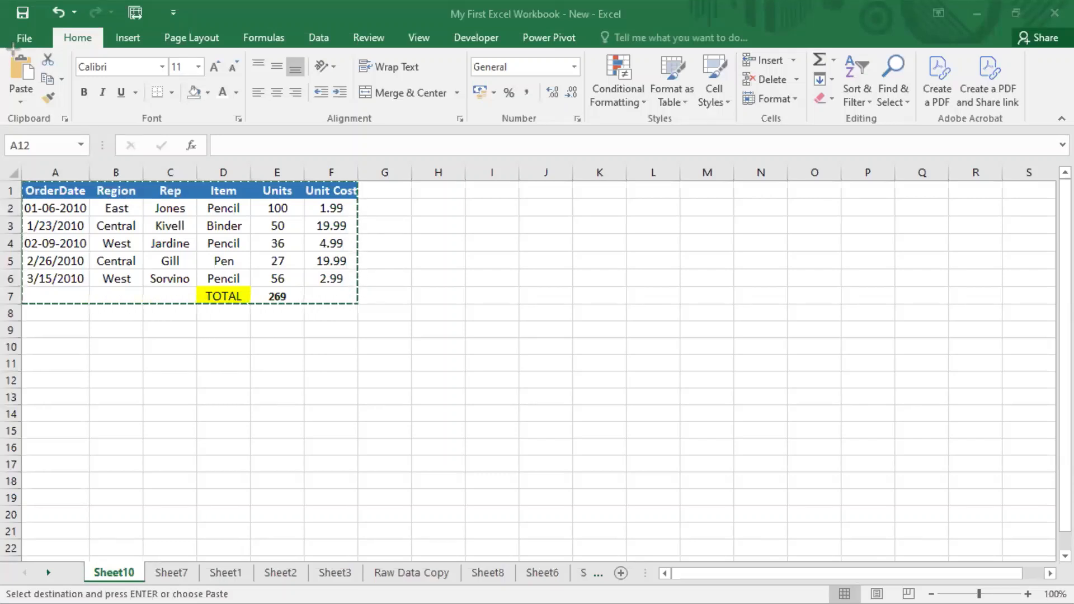
mouse_move(3, 48)
mouse_down()
mouse_move(28, 81)
mouse_move(26, 105)
mouse_move(42, 97)
mouse_up()
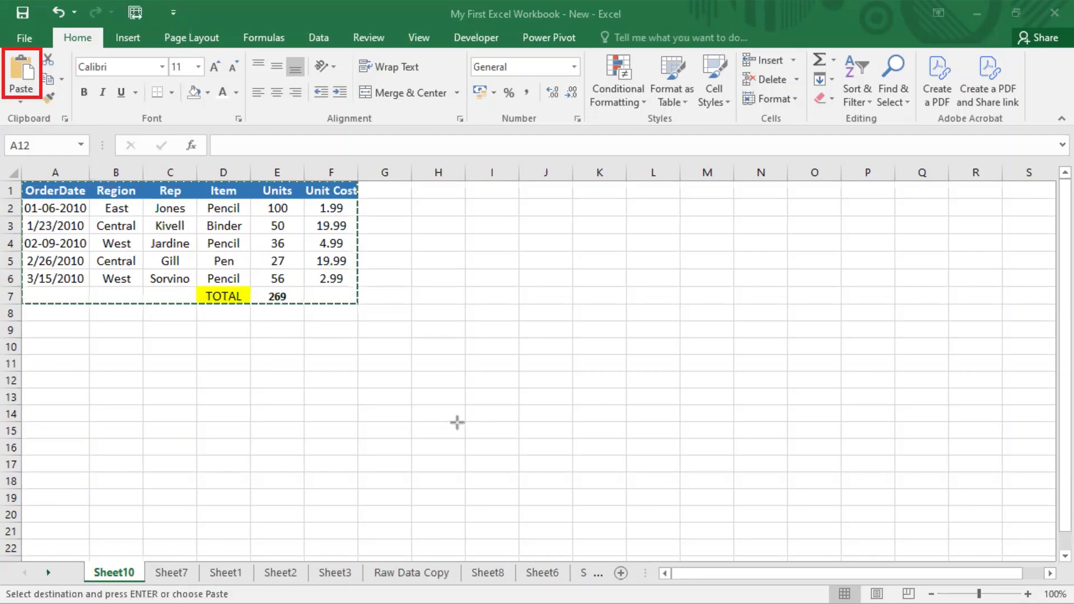
click(22, 65)
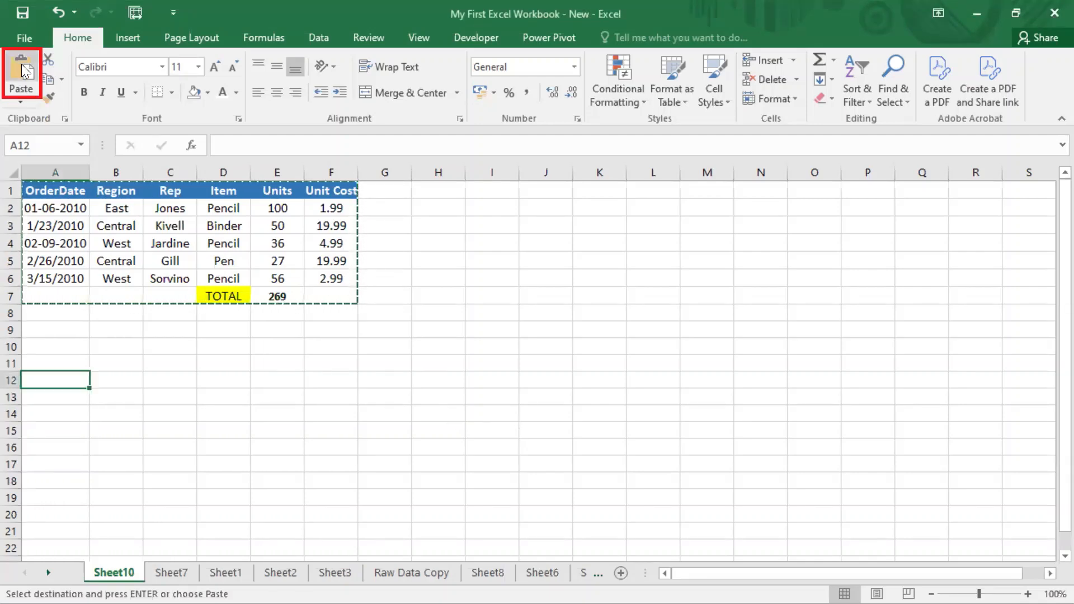
click(24, 69)
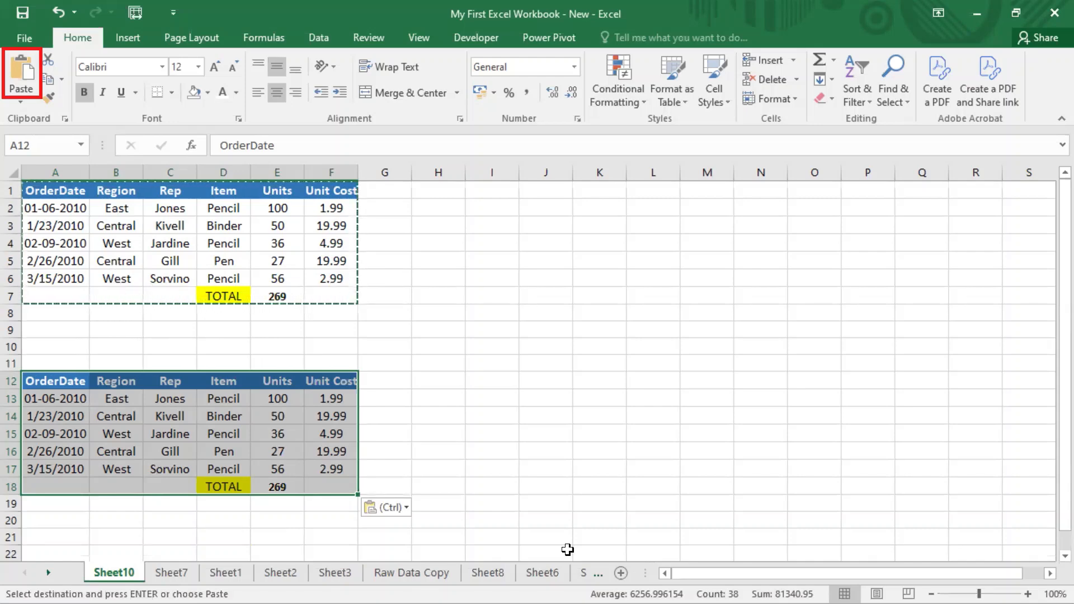
click(541, 573)
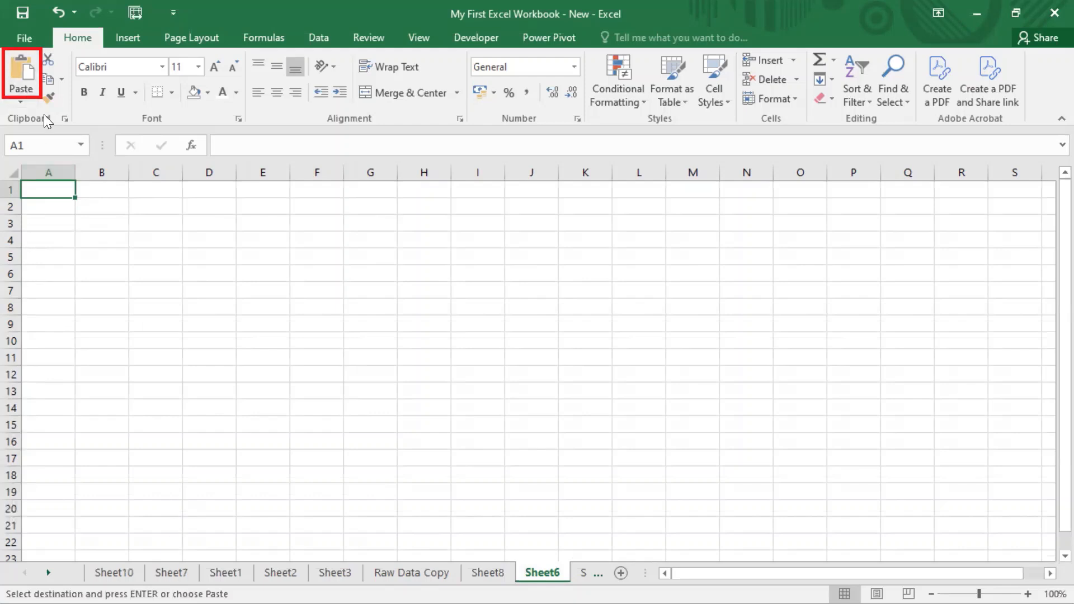
click(22, 74)
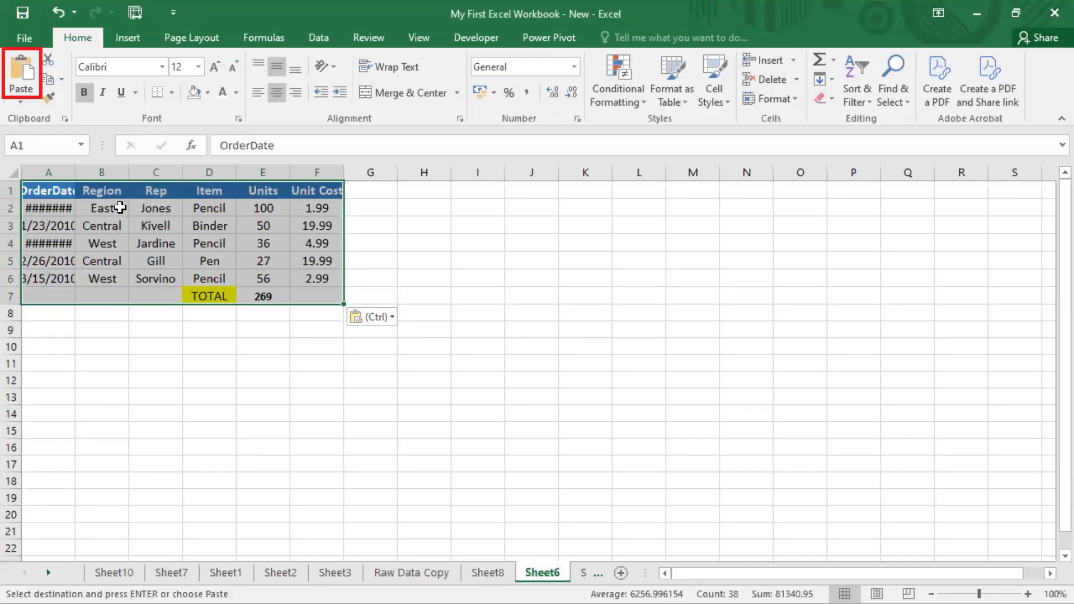
Step: Open the recent file My First Excel Workbook from Documents and paste the copied order table at A1 of its Sheet6
click(27, 37)
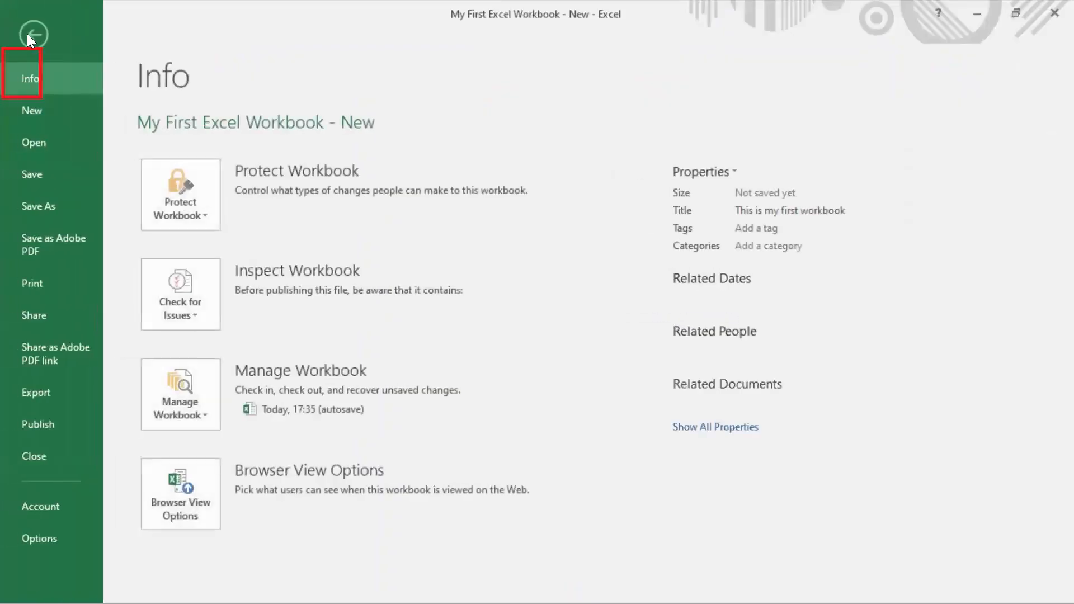
click(29, 143)
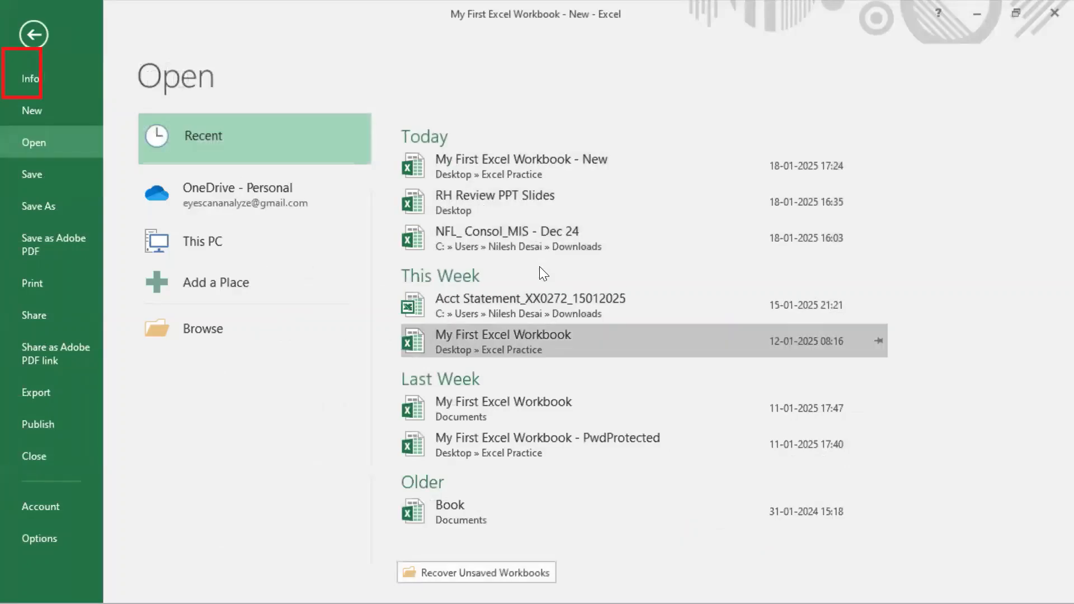
click(552, 418)
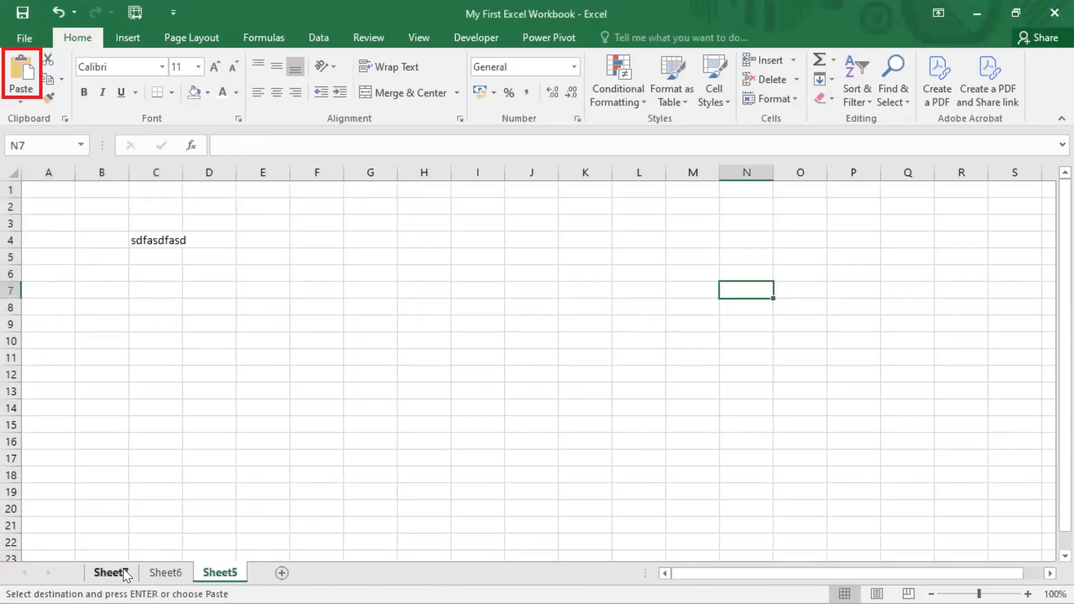
click(166, 573)
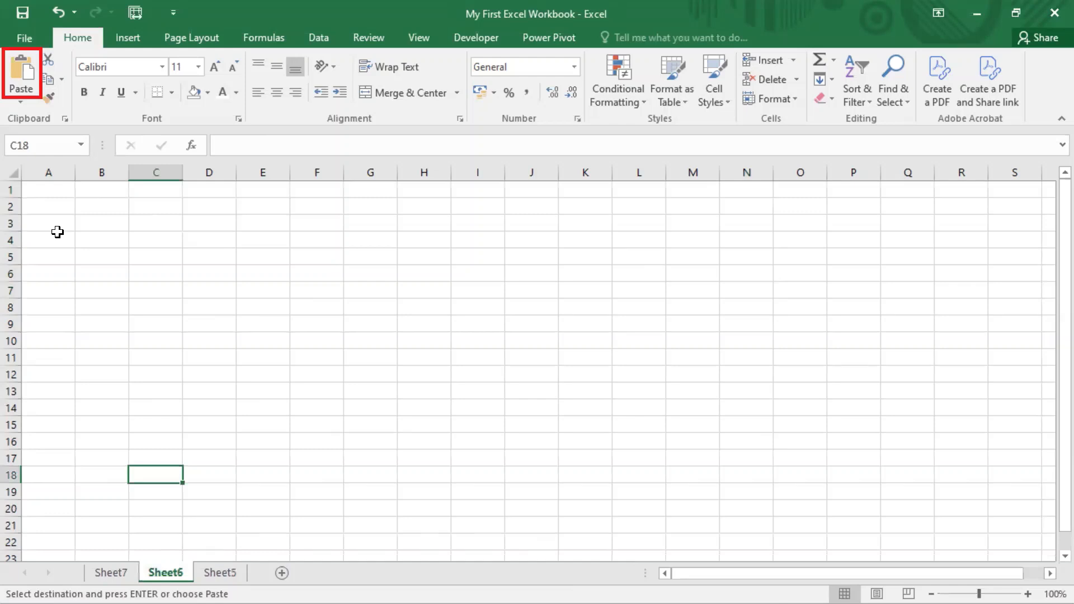
click(54, 190)
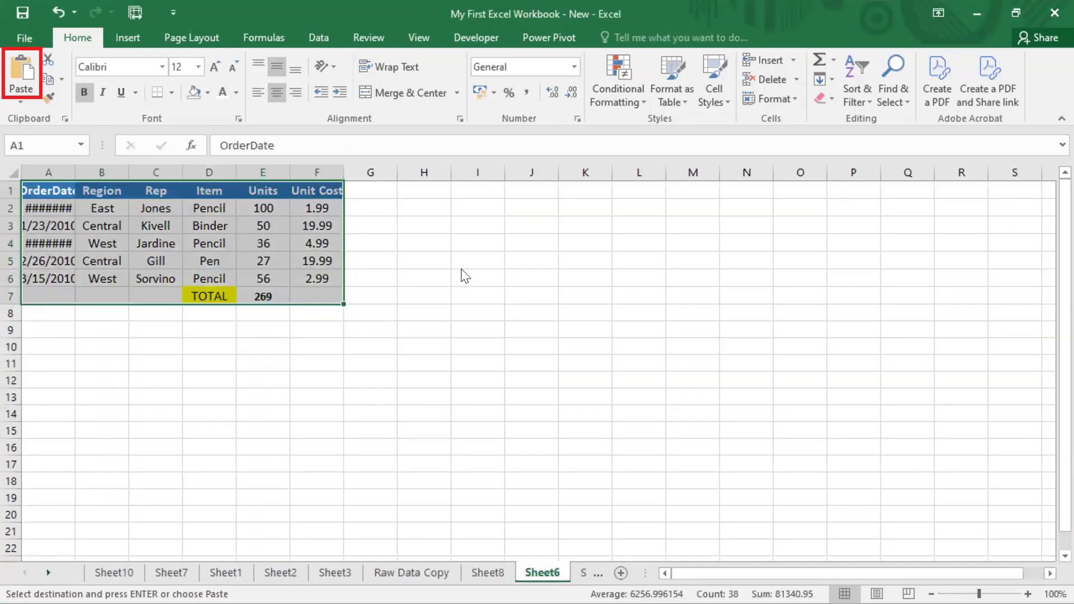
key(ctrl+2)
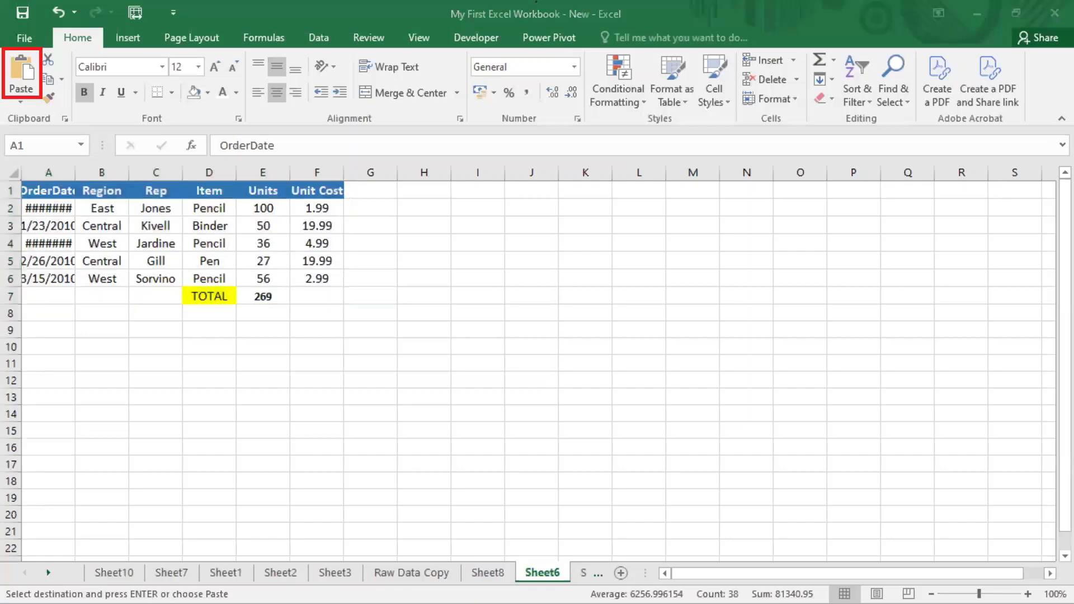
drag(442, 3, 596, 24)
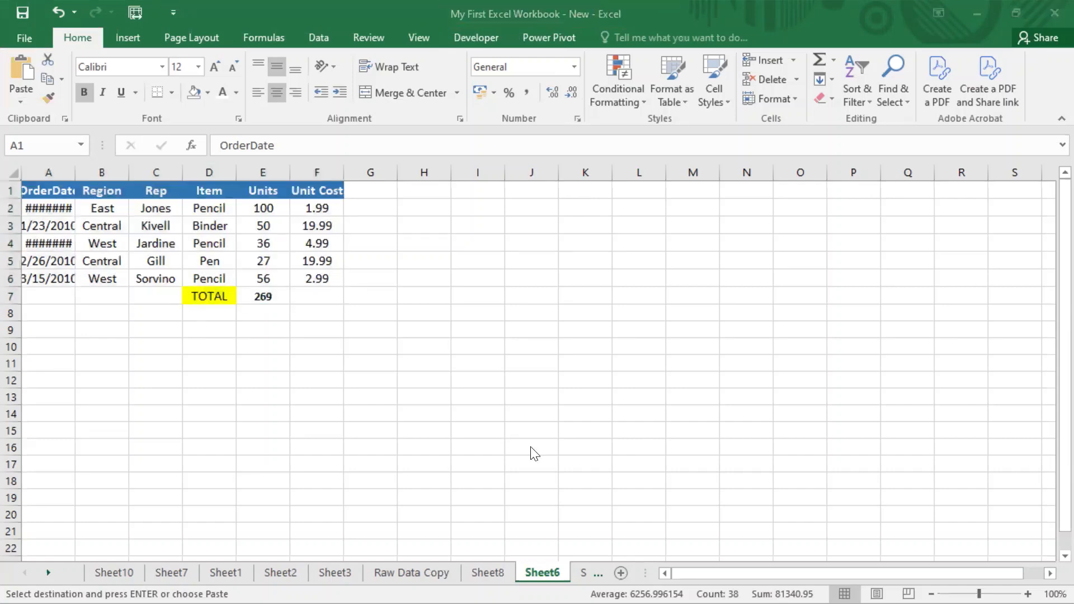
key(alt+Tab)
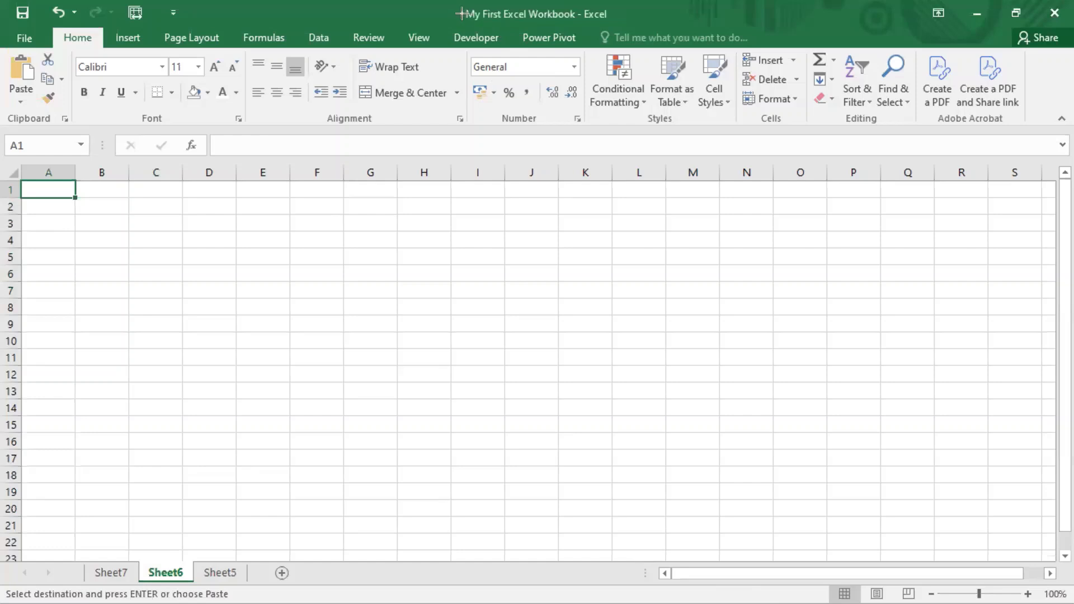
drag(460, 5, 583, 21)
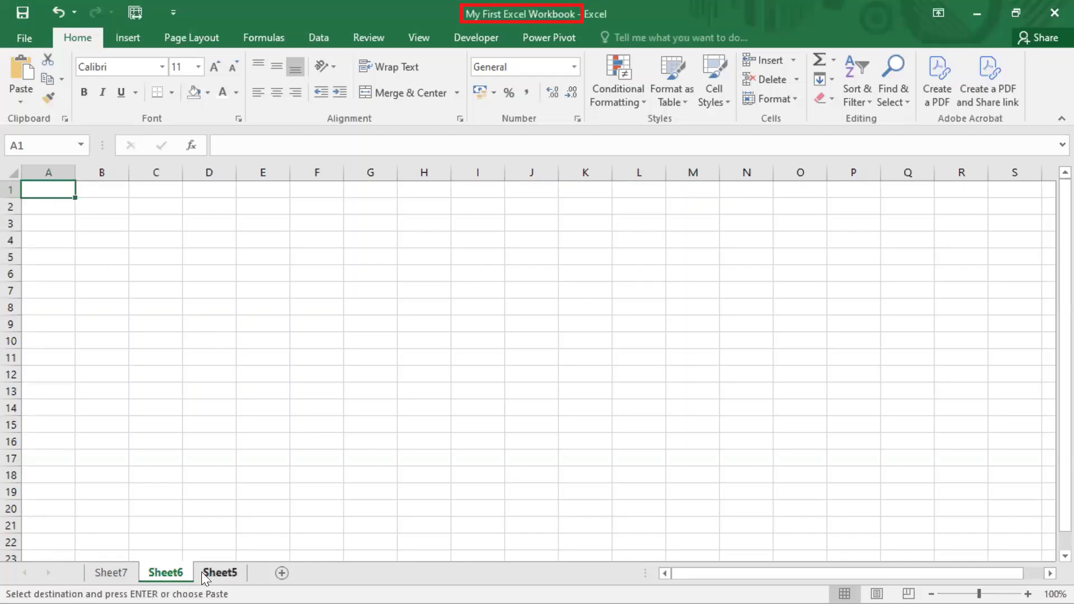
click(17, 69)
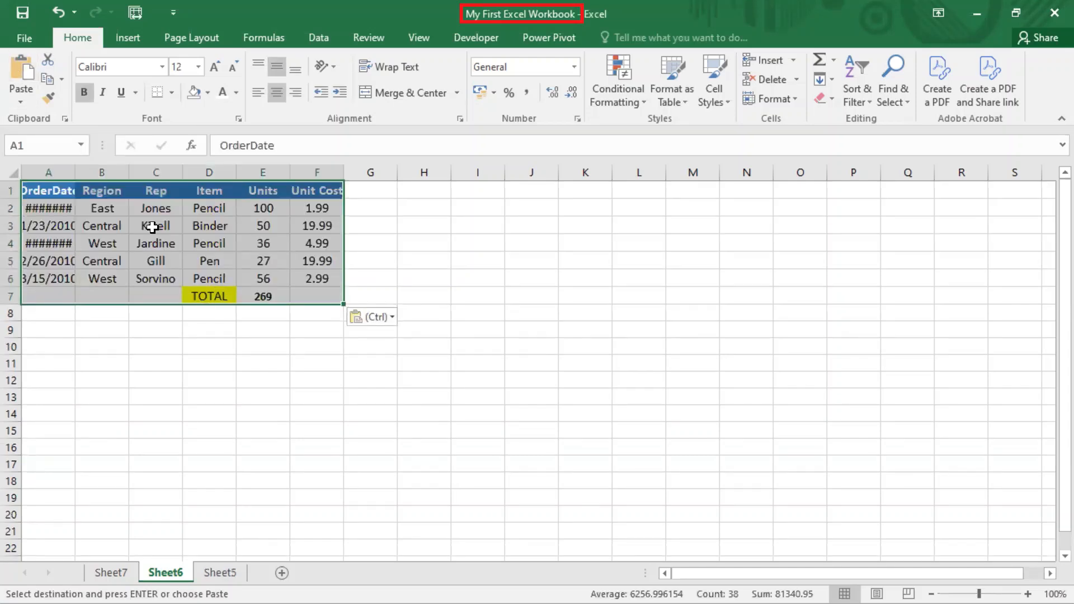
Step: Return to My First Excel Workbook - New and review the pasted tables on Sheet10 and Sheet6, ending on Sheet10
key(alt+Tab)
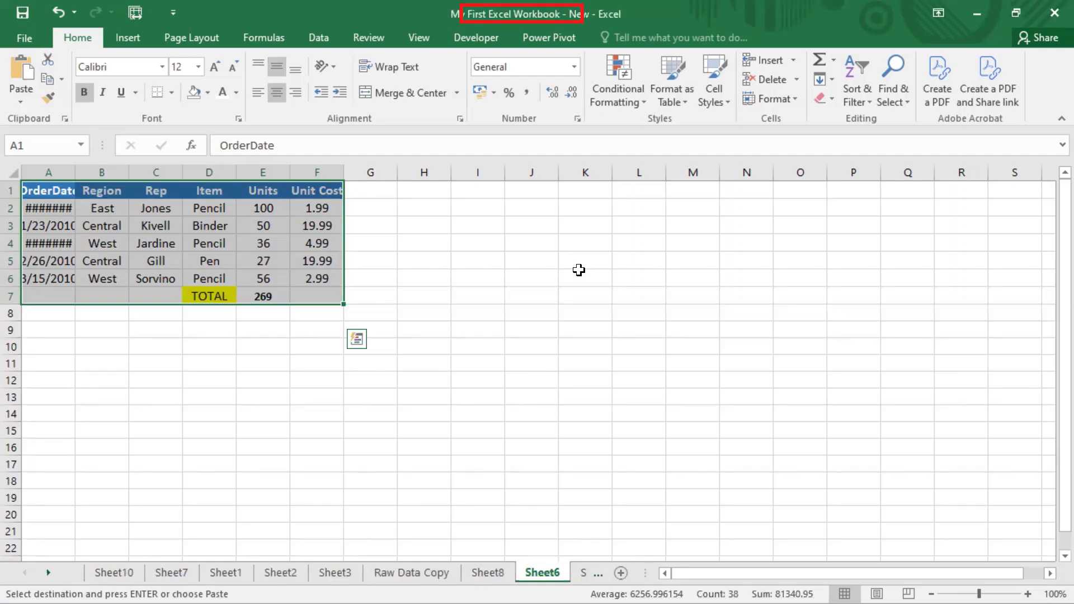
click(122, 570)
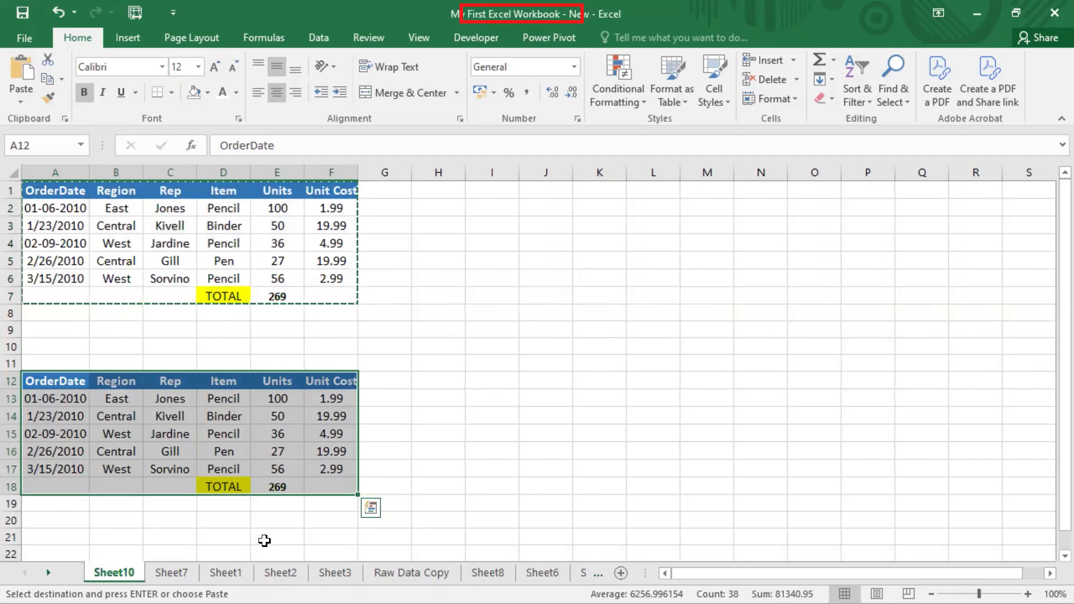
click(550, 571)
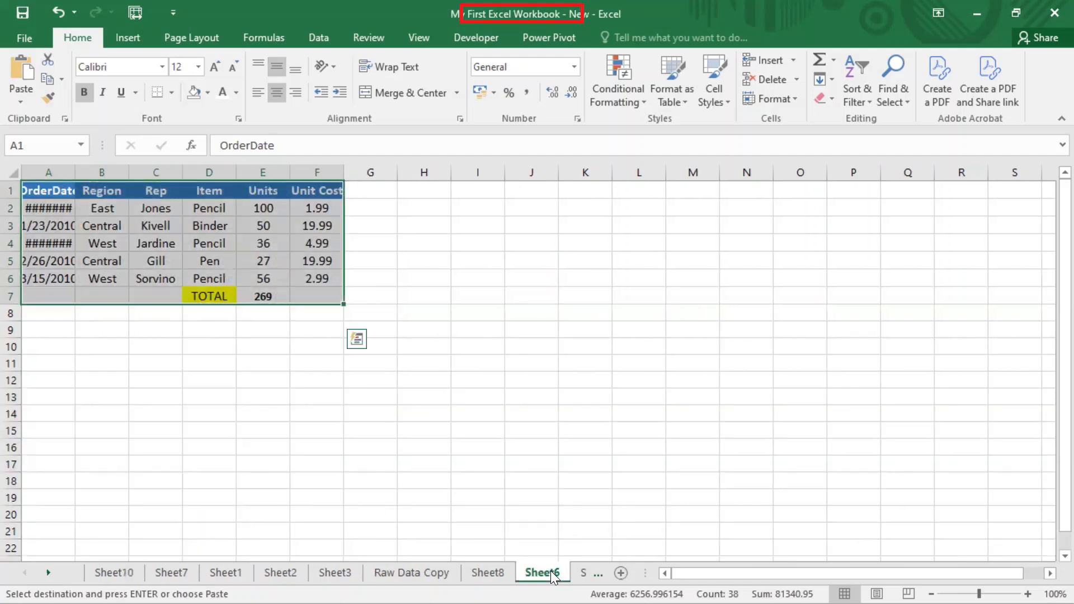
click(99, 570)
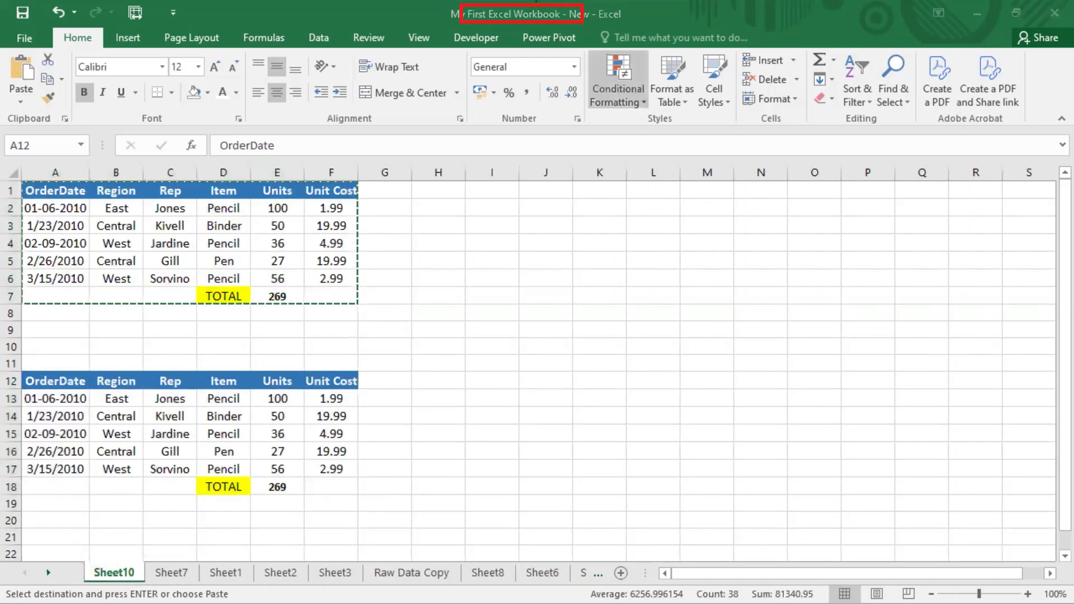
key(ctrl+a)
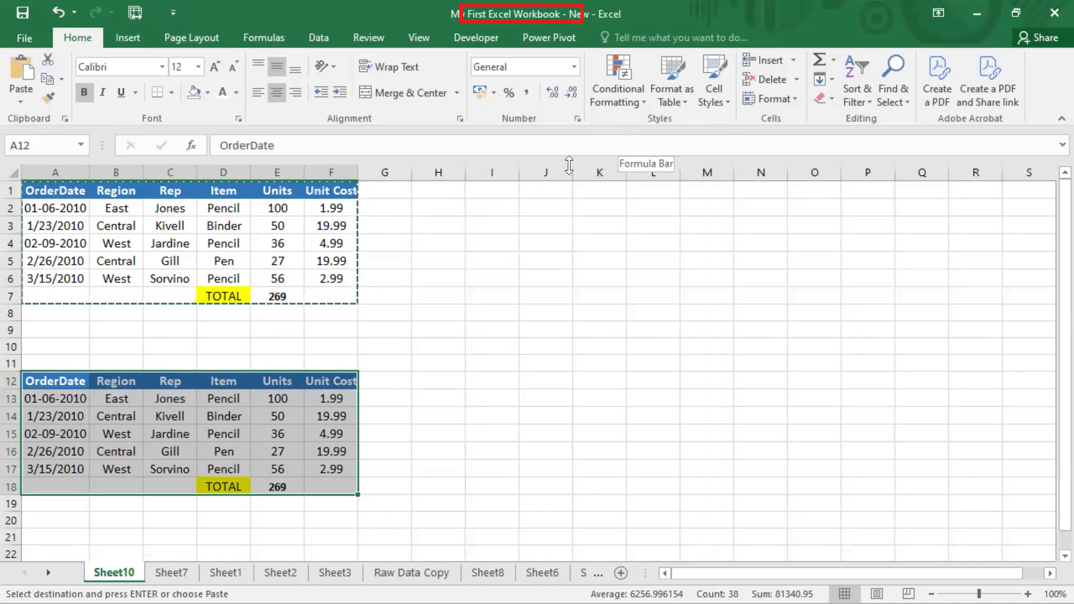
click(536, 2)
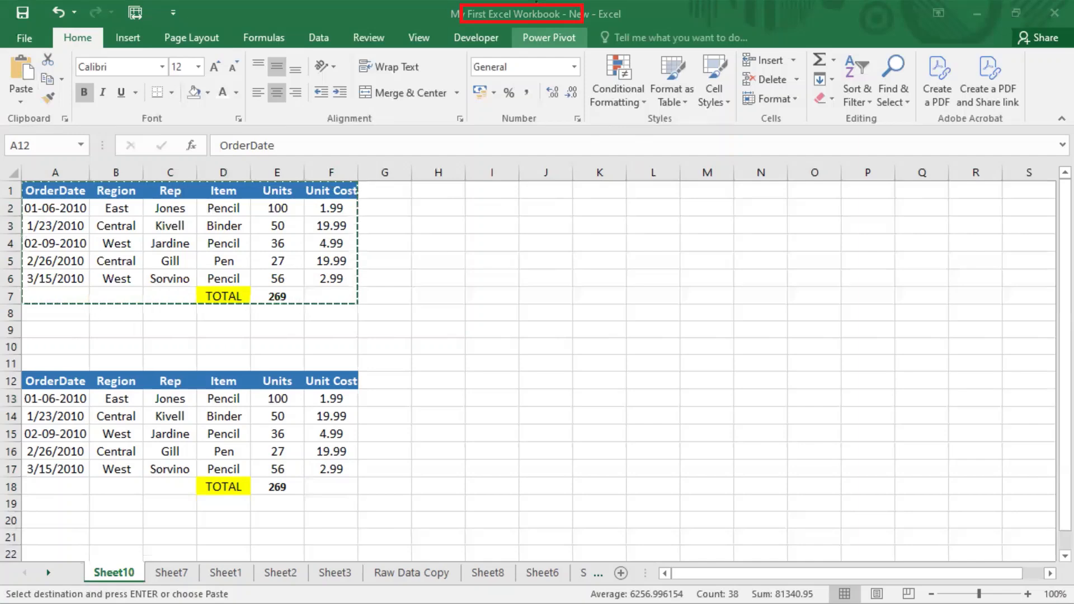
click(451, 422)
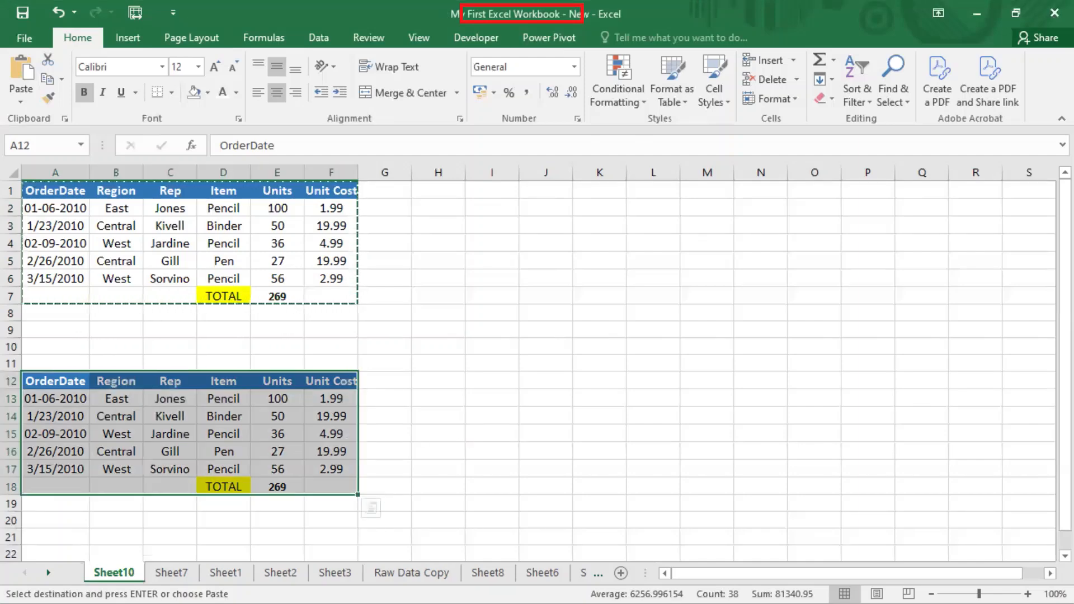
Step: Search Windows for "on" and open the On-Screen Keyboard over the worksheet
key(super)
mouse_move(690, 583)
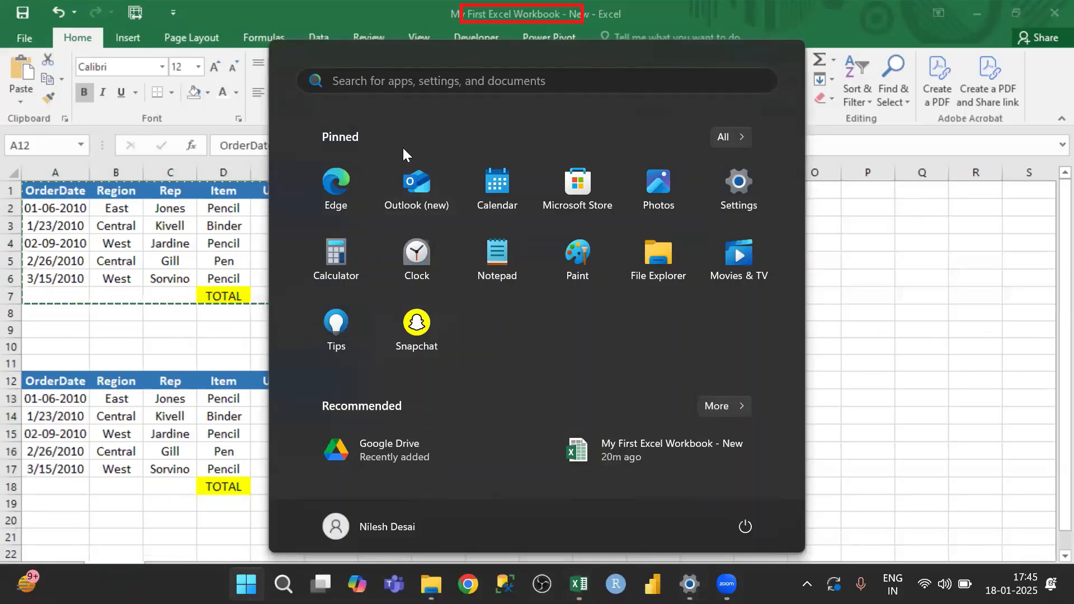
text(on)
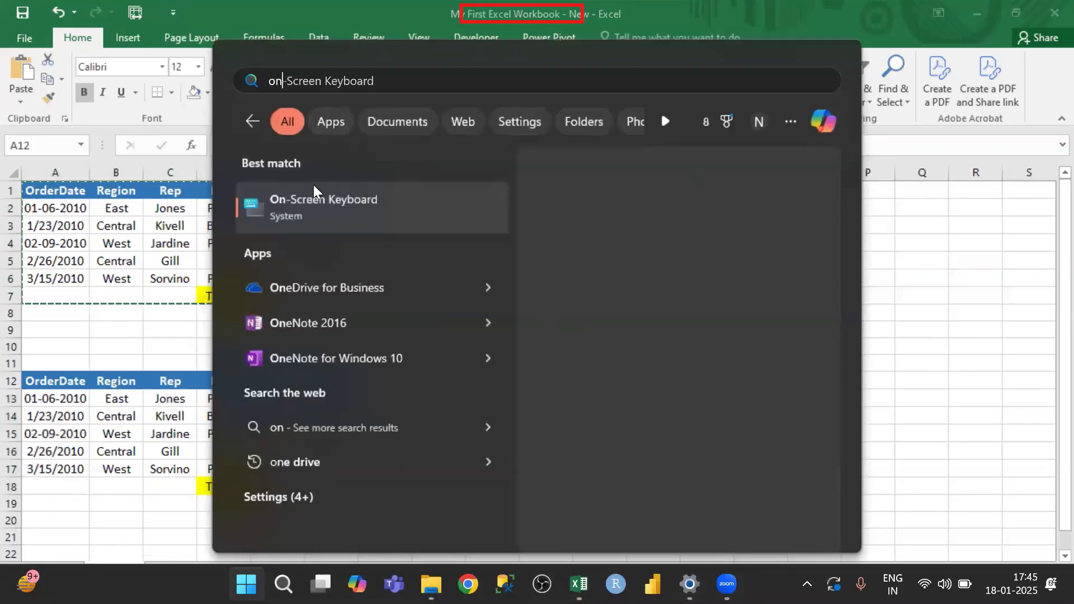
click(315, 201)
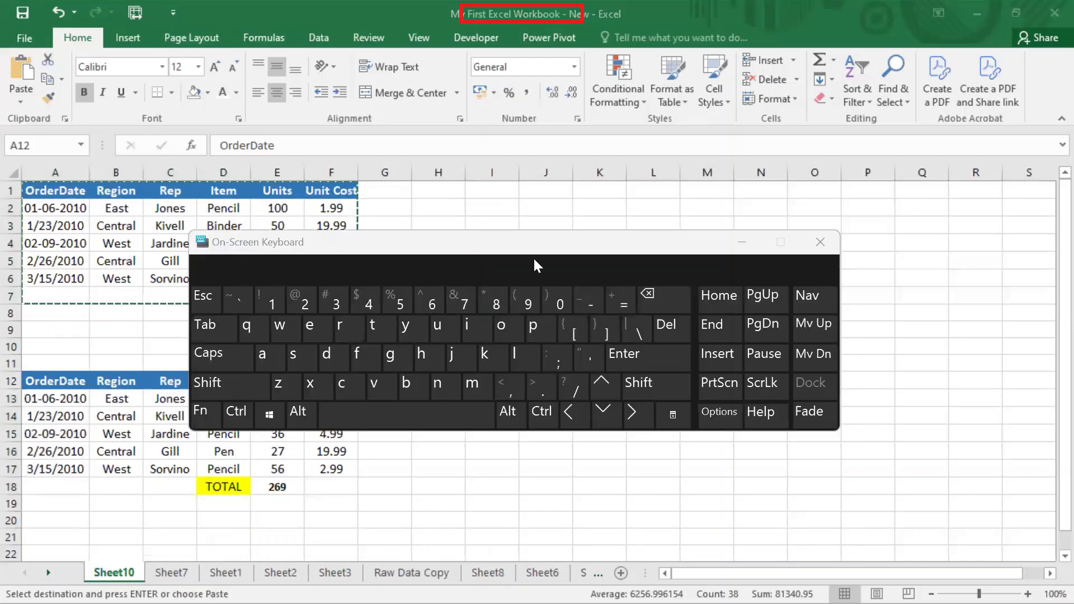
Step: Move the On-Screen Keyboard clear of the order tables and undo the table paste on Sheet6 of My First Excel Workbook
click(504, 244)
drag(504, 244, 689, 272)
key(Escape)
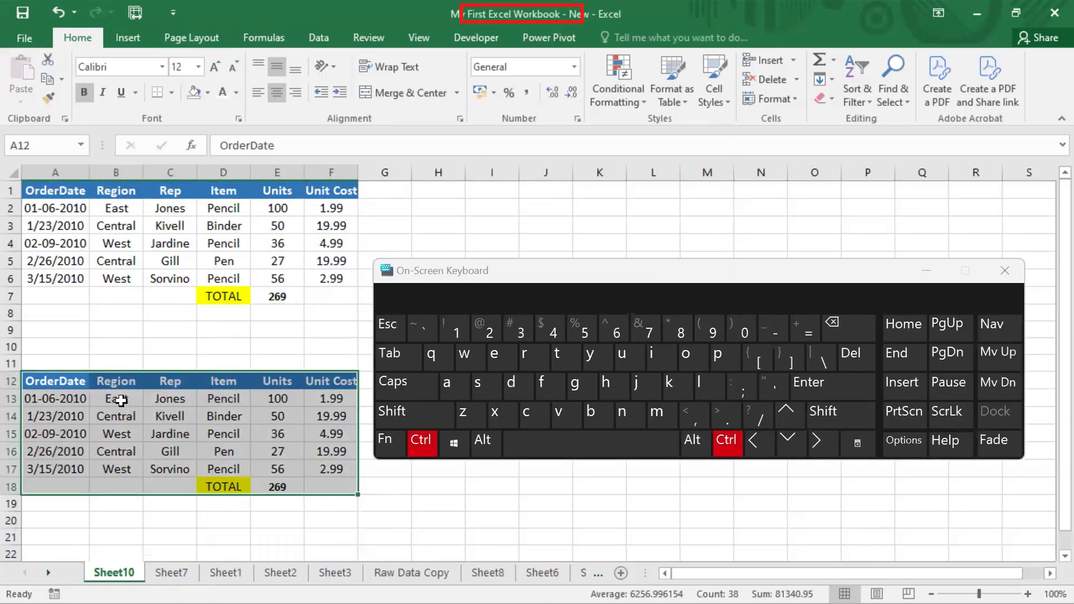
key(ctrl+z)
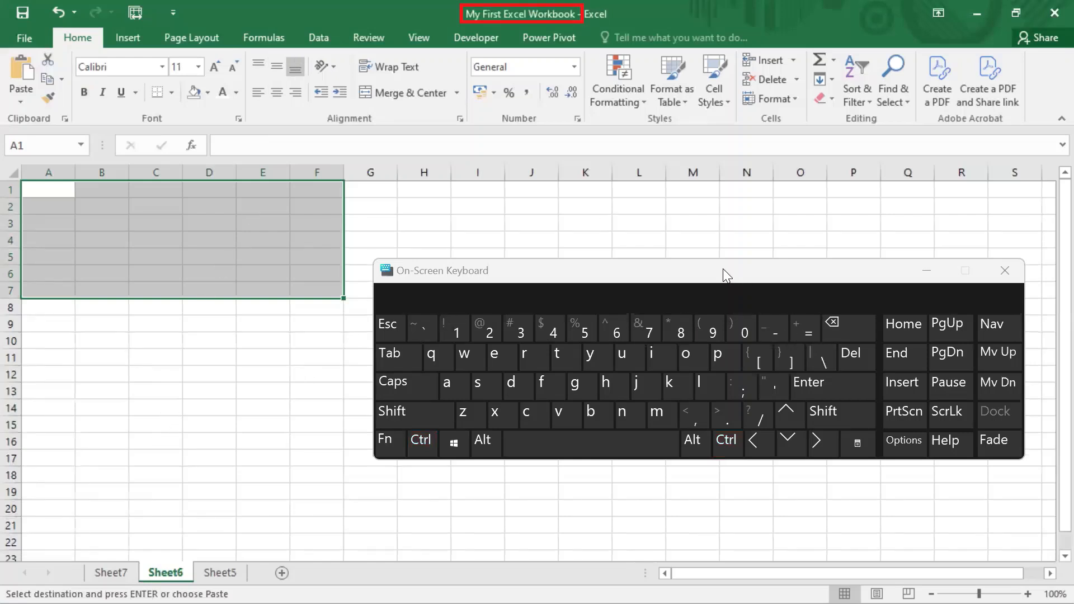
drag(726, 274, 405, 496)
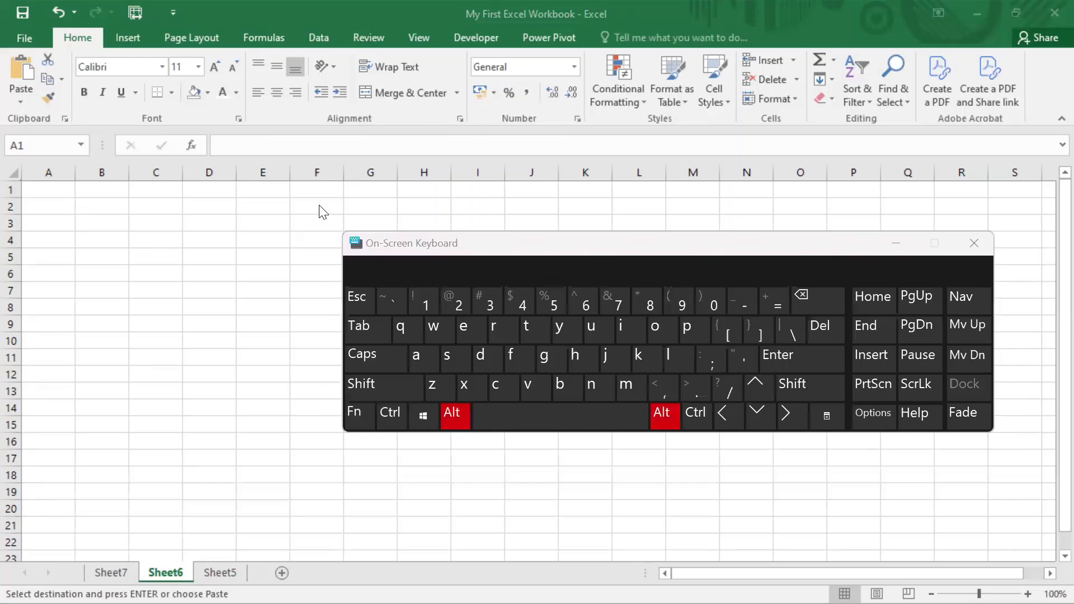
Step: Switch to My First Excel Workbook - New and clear the contents of the pasted tables at A12:F18 on Sheet10 and A1:F7 on Sheet6
key(alt+Tab)
key(Tab)
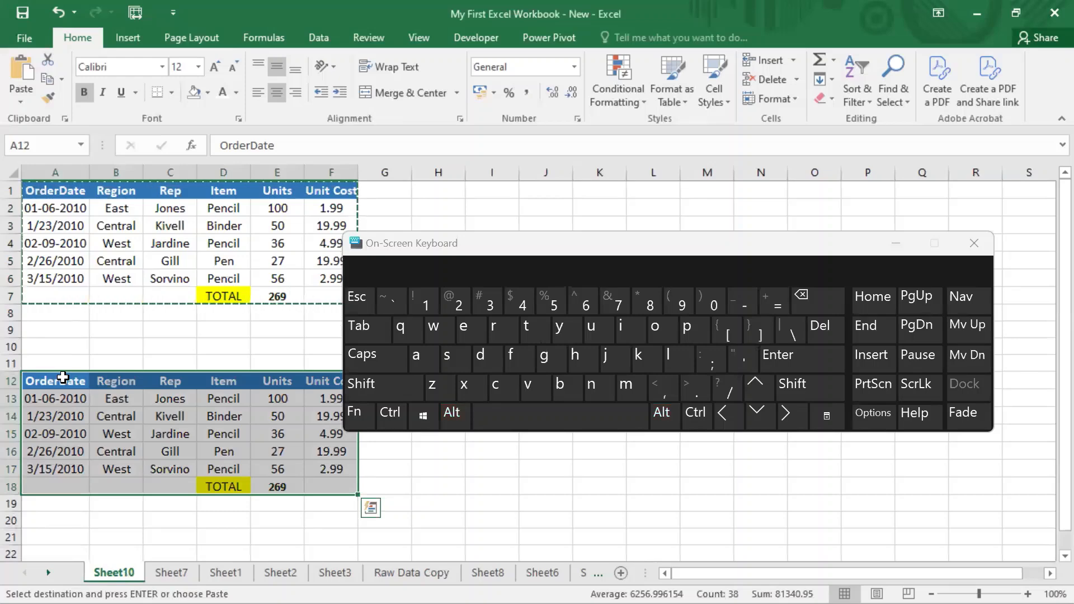
drag(54, 379, 330, 494)
key(Delete)
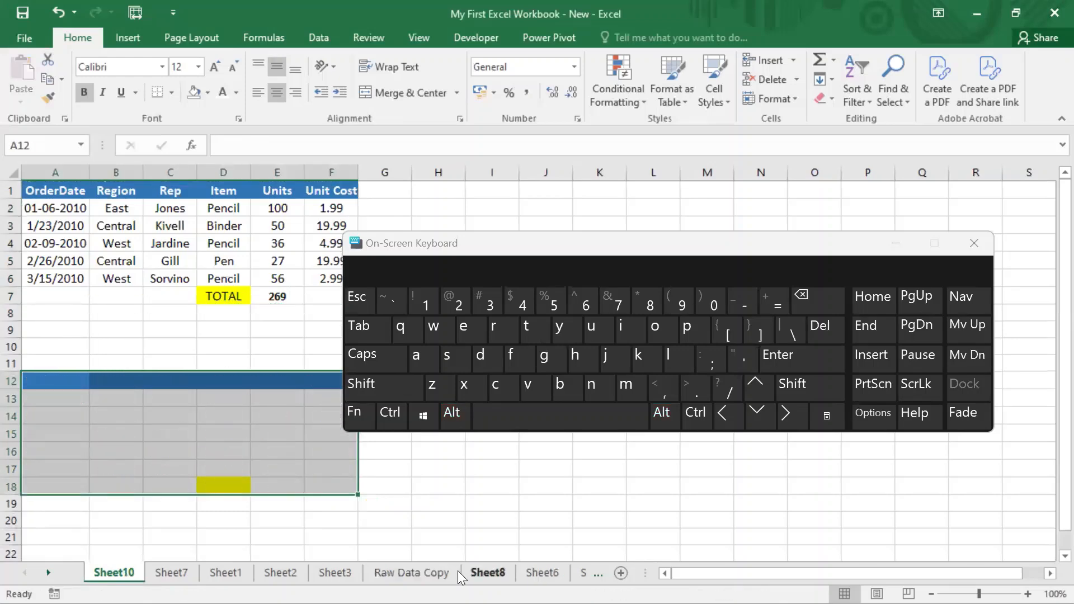
click(532, 571)
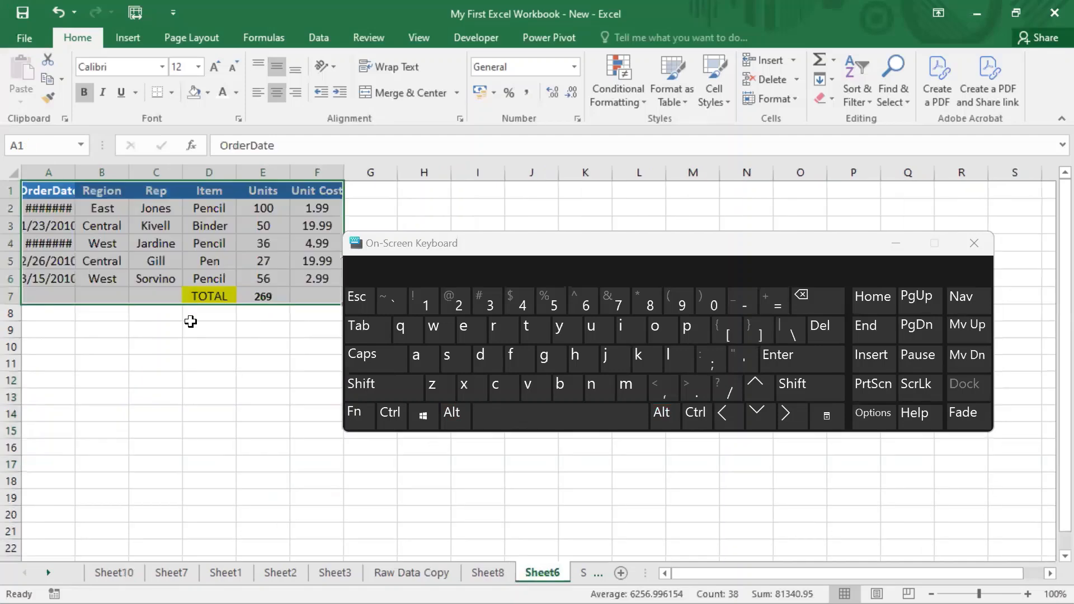
key(Delete)
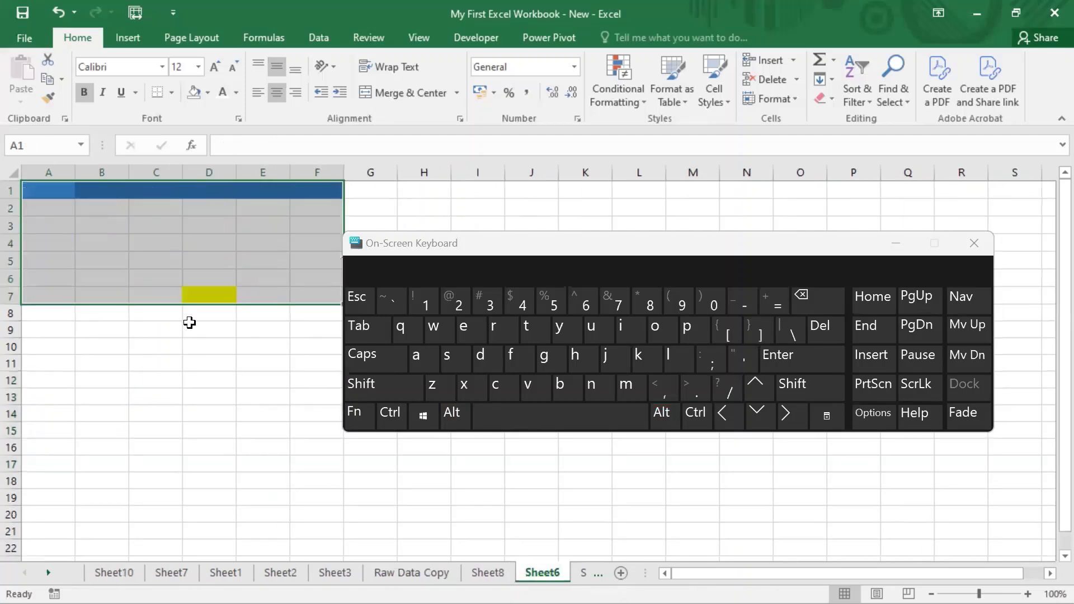
Step: Select the whole order table starting at A1 on Sheet10 and copy it with the On-Screen Keyboard
click(113, 574)
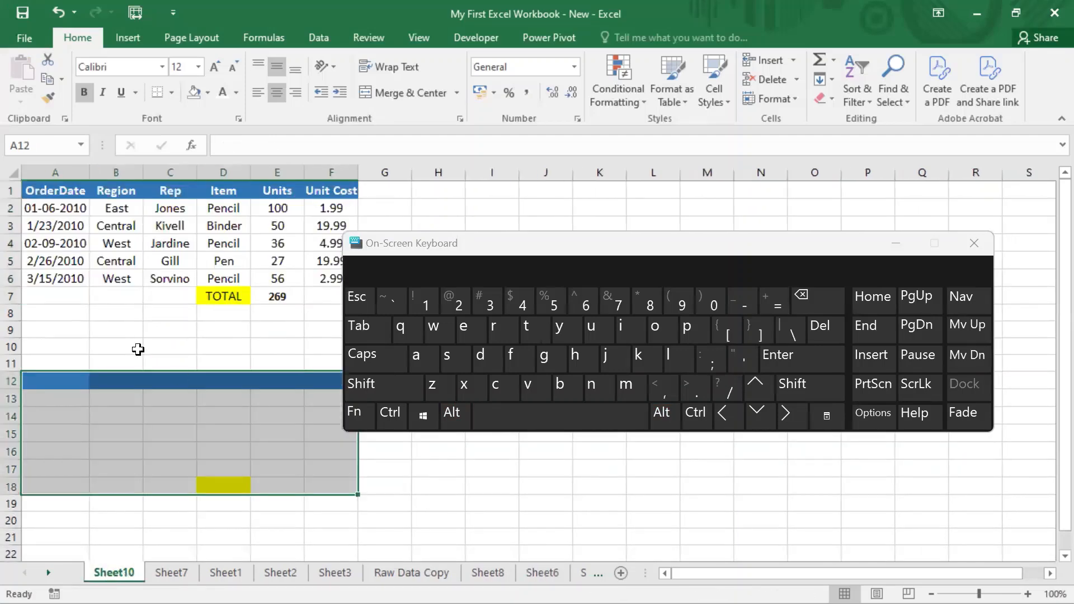
click(139, 350)
click(50, 197)
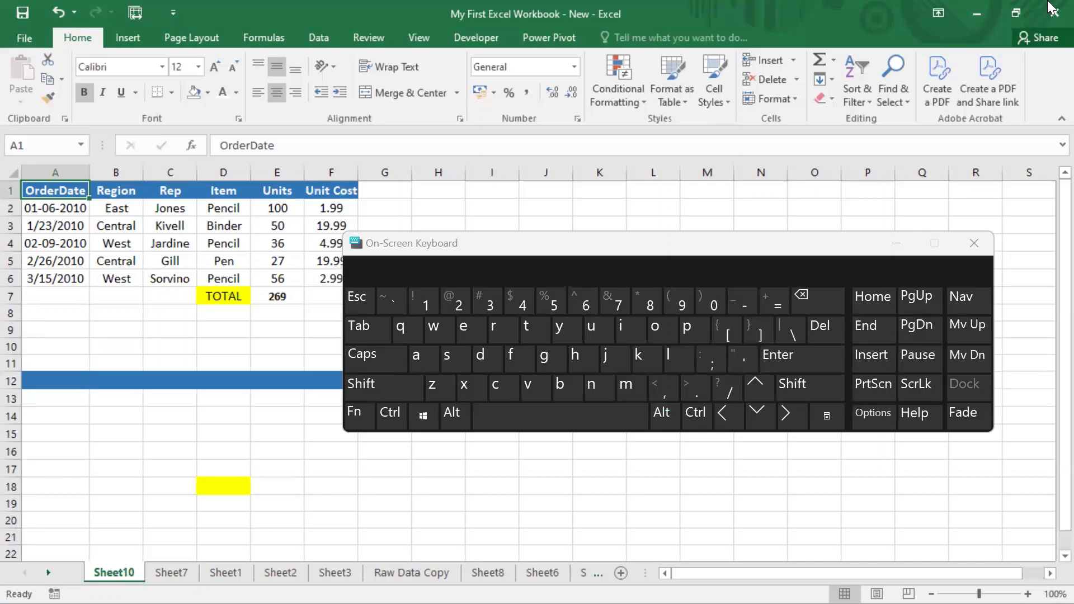
key(ctrl)
click(401, 419)
click(421, 357)
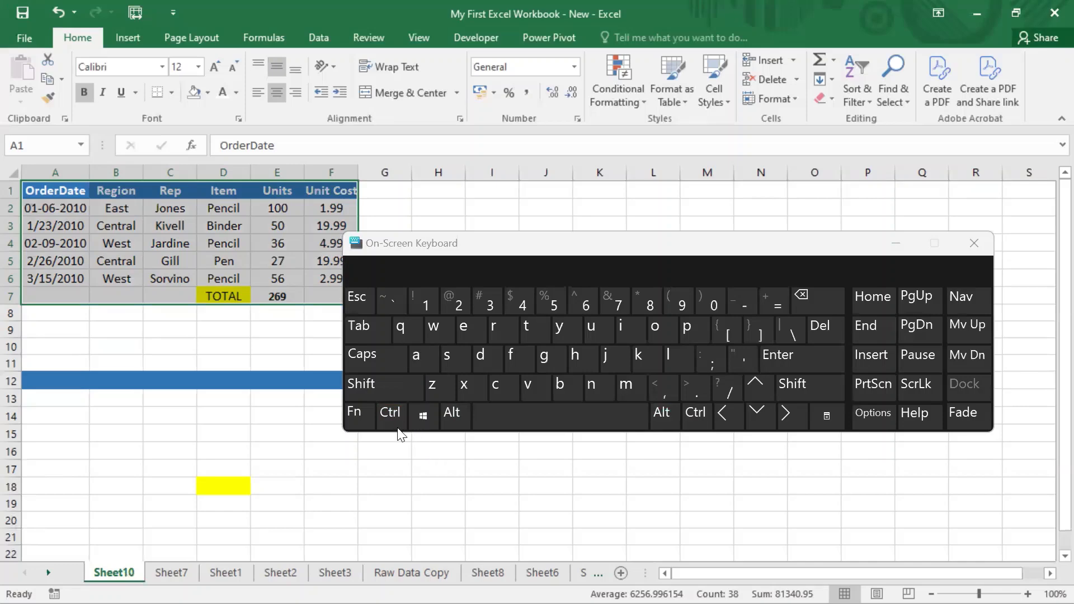
click(391, 414)
click(498, 390)
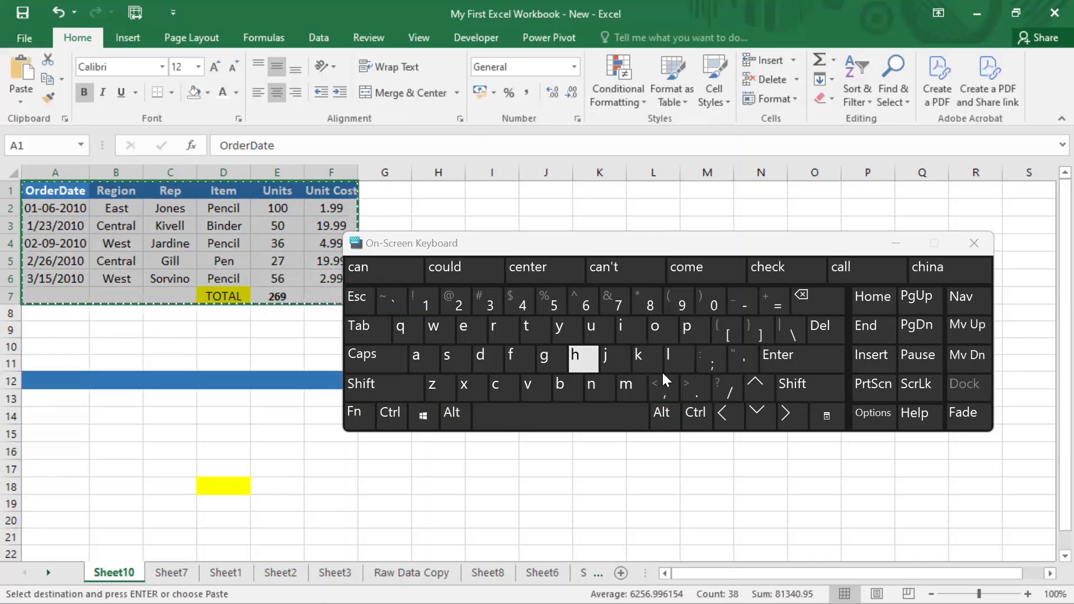
Step: Move the active cell down to A12 on Sheet10 and paste the copied order table there with the On-Screen Keyboard
click(760, 424)
click(759, 424)
click(759, 424)
click(759, 424)
click(759, 424)
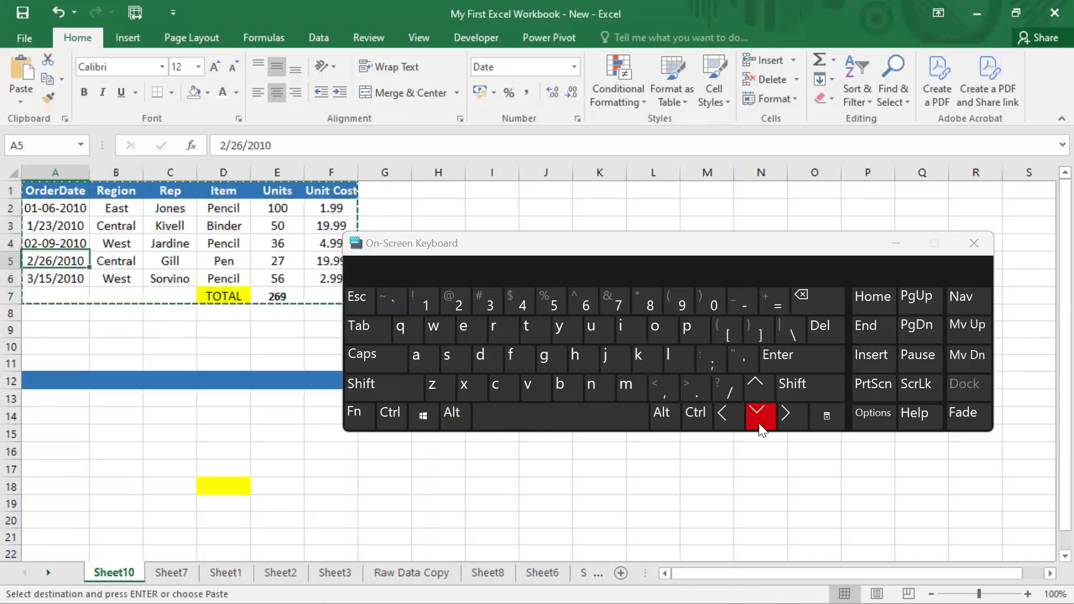
click(759, 424)
click(759, 424)
click(760, 417)
click(760, 416)
click(760, 417)
click(760, 417)
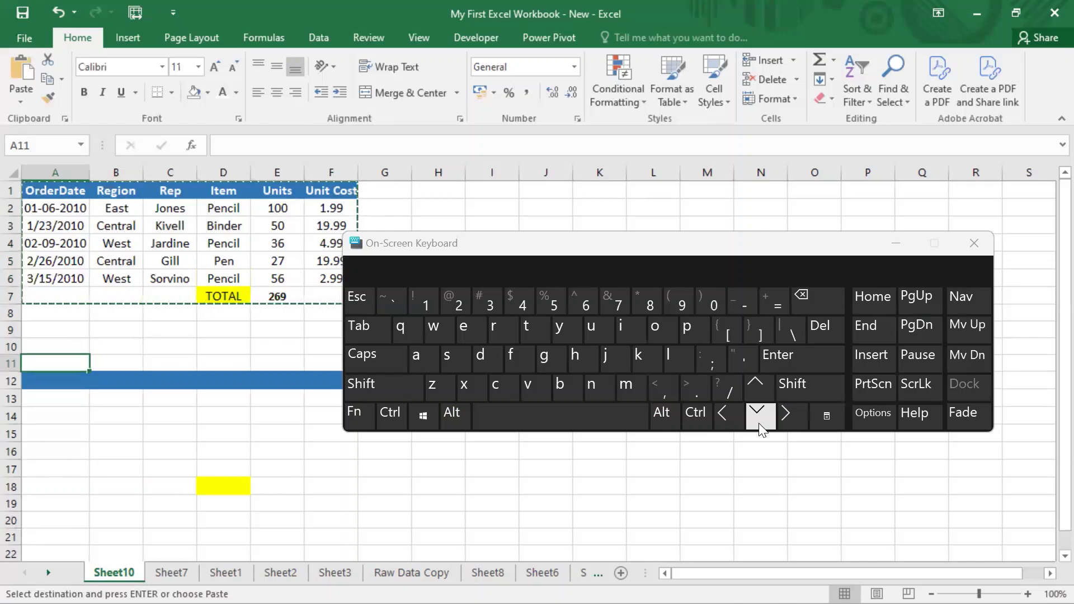
click(760, 417)
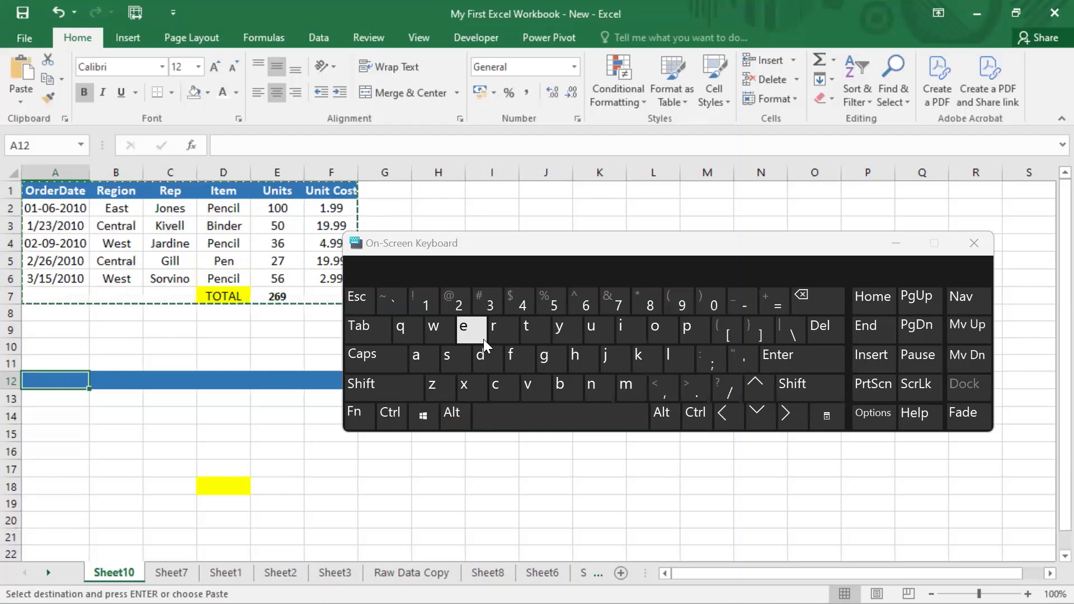
click(396, 414)
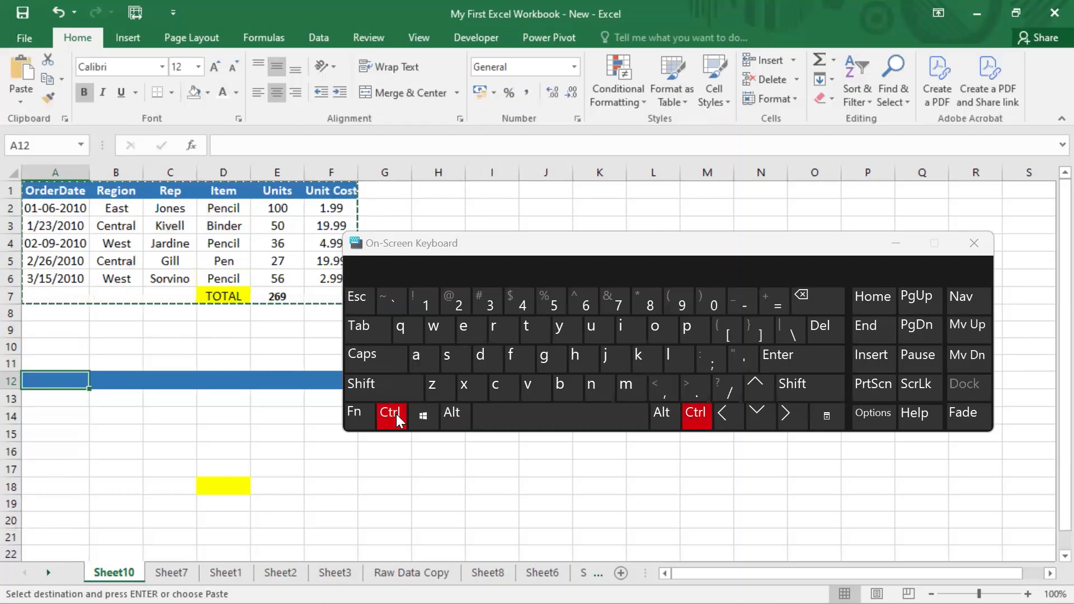
click(529, 398)
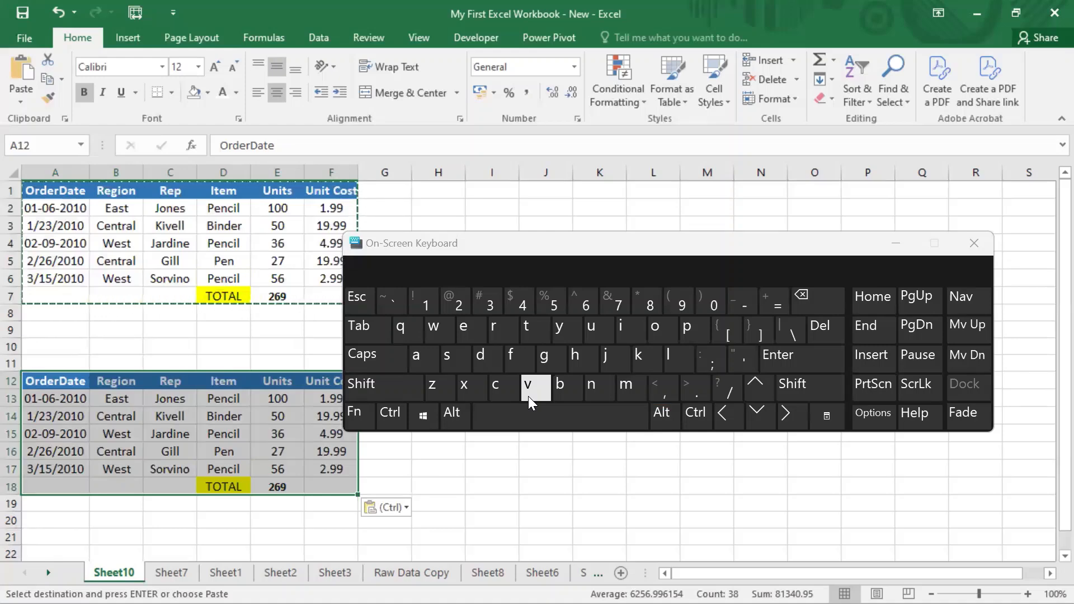
Step: Paste the copied order table at A1 of Sheet6 with the On-Screen Keyboard
click(542, 572)
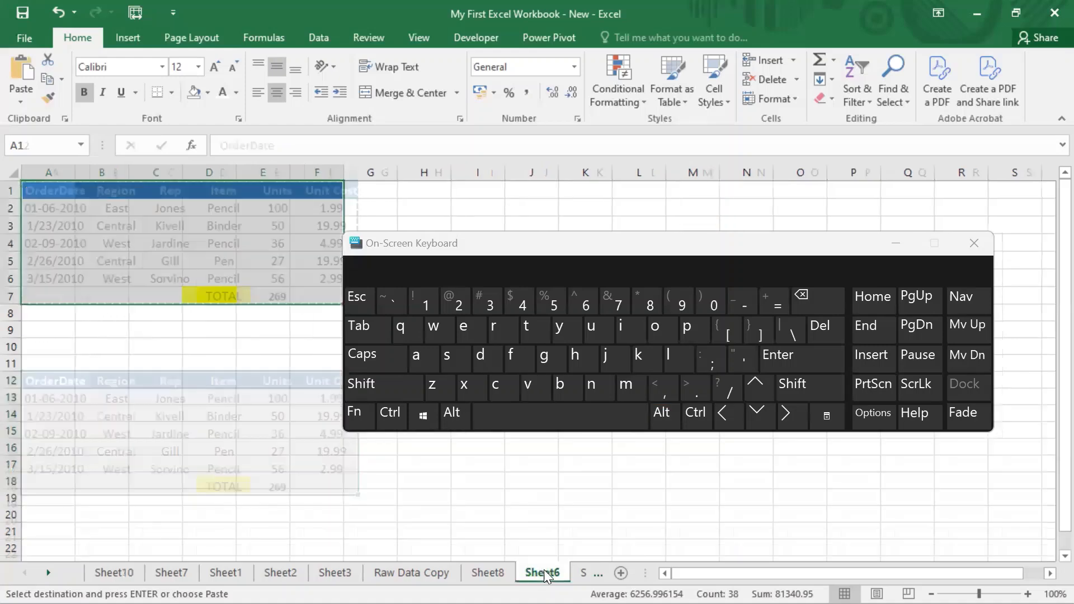
click(405, 414)
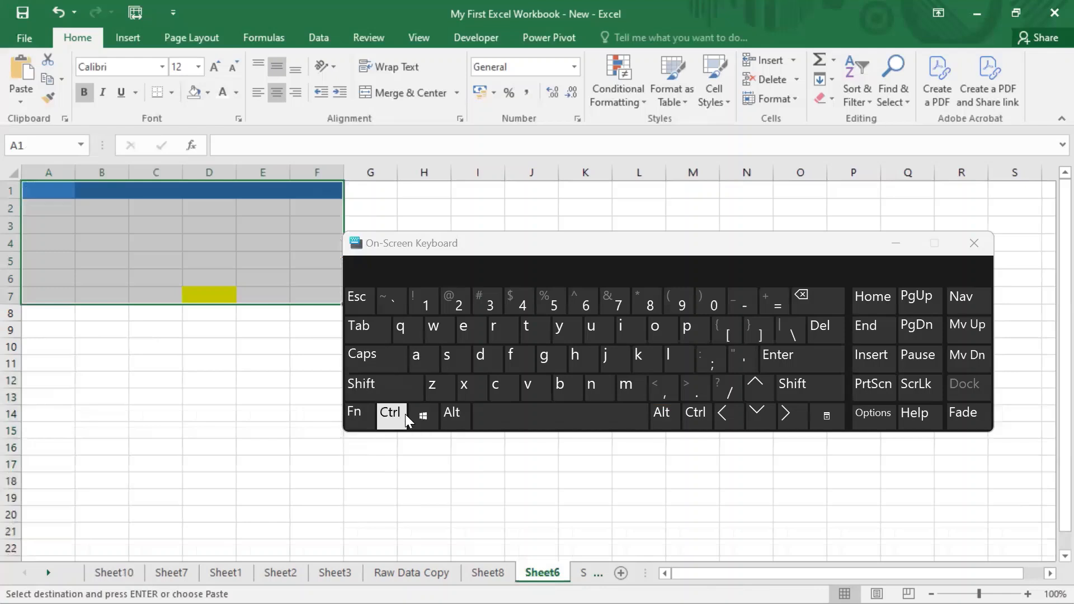
click(528, 389)
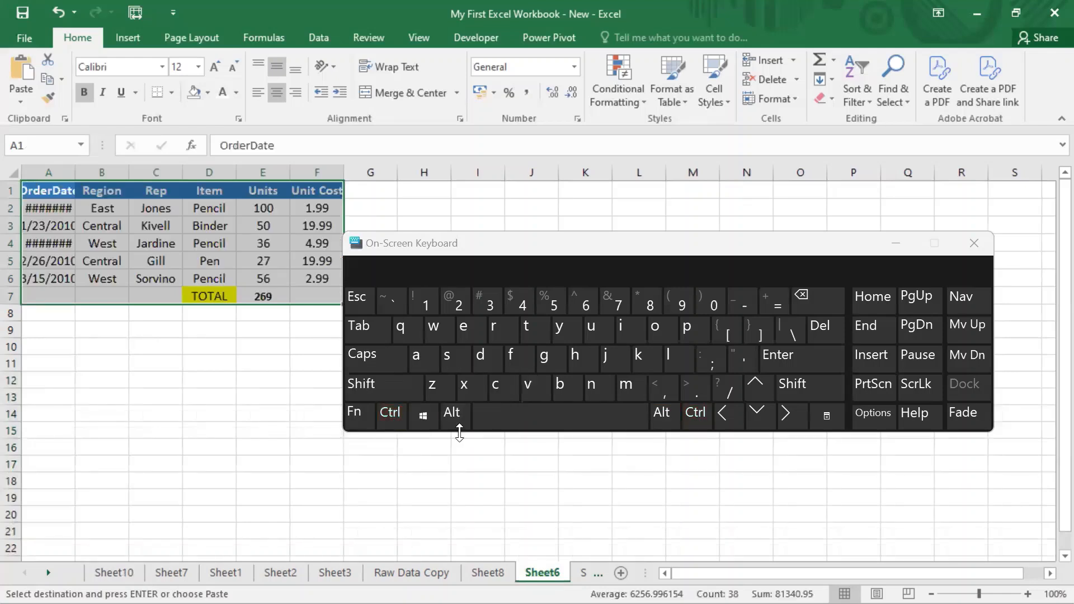
Step: Switch to My First Excel Workbook and paste the copied order table at A1 of its Sheet6
key(alt+Tab)
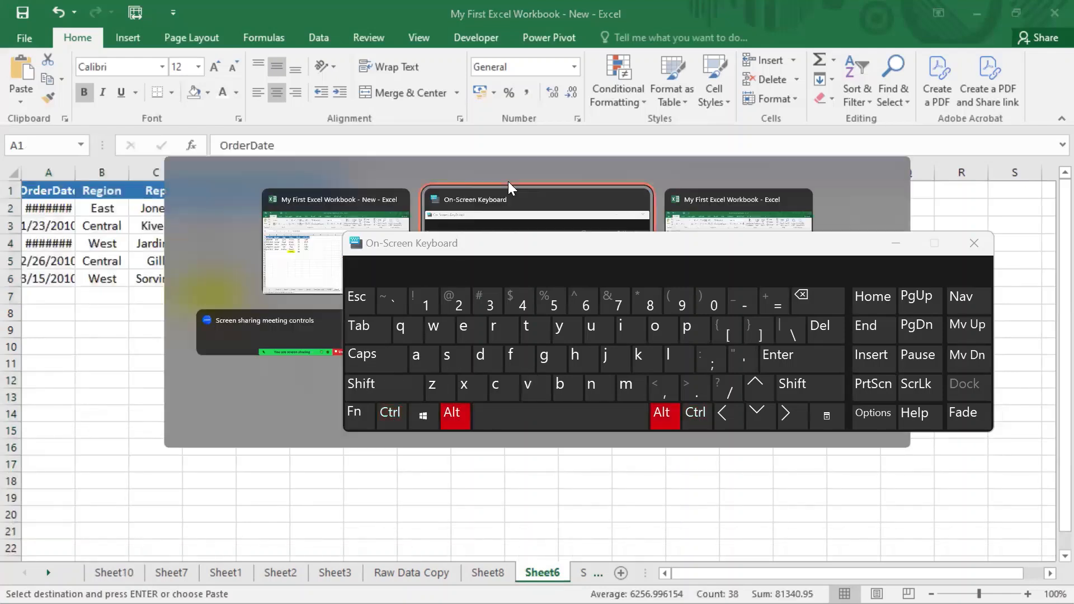
key(alt+Tab)
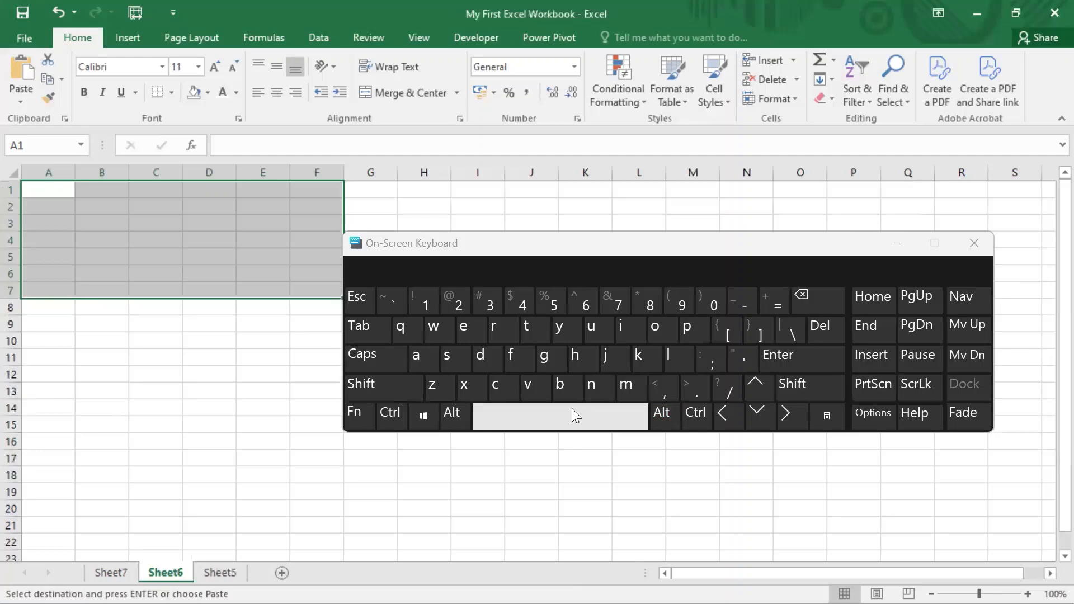
click(391, 414)
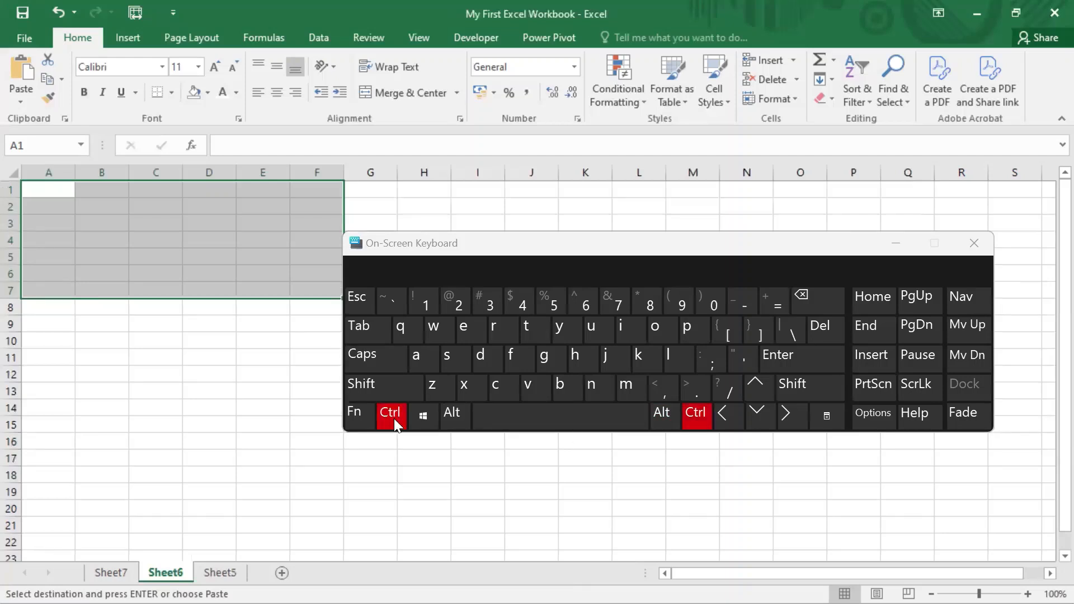
click(526, 389)
click(86, 260)
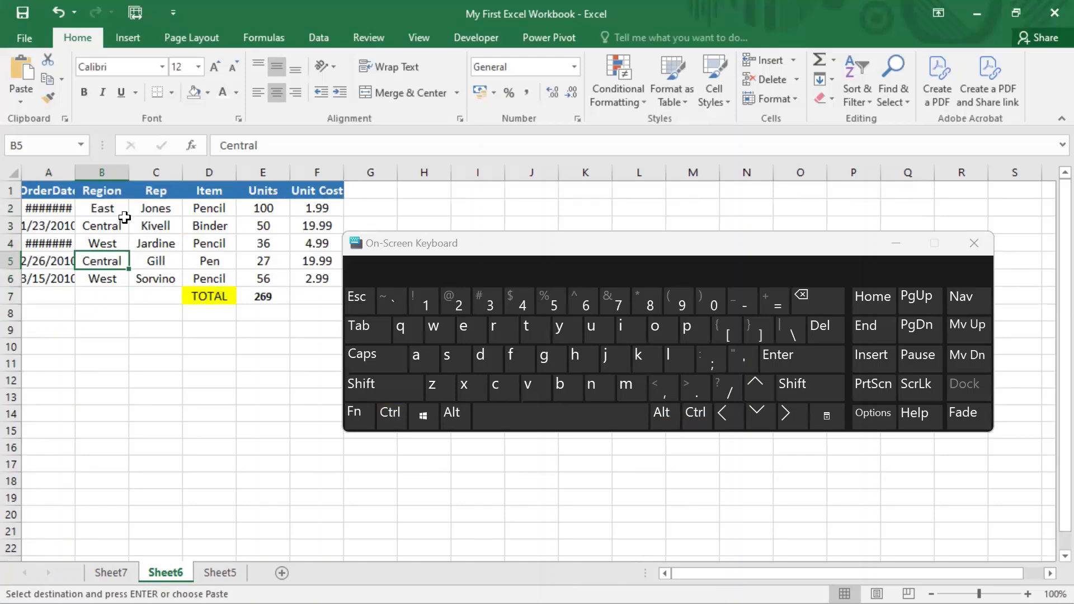
Step: Return to Sheet10 of My First Excel Workbook - New and close the On-Screen Keyboard
key(alt+Tab)
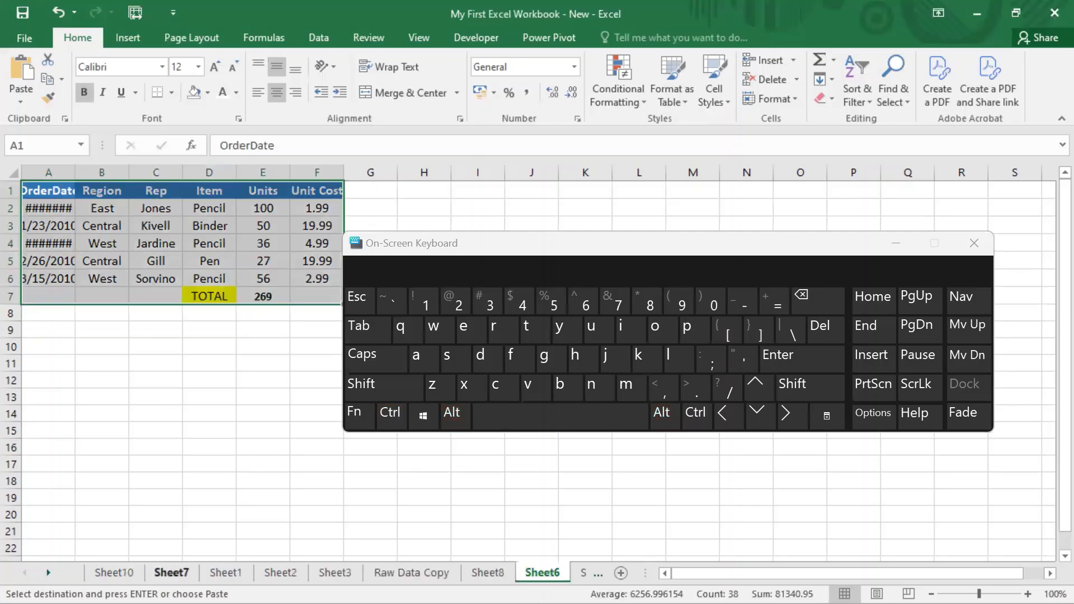
click(171, 573)
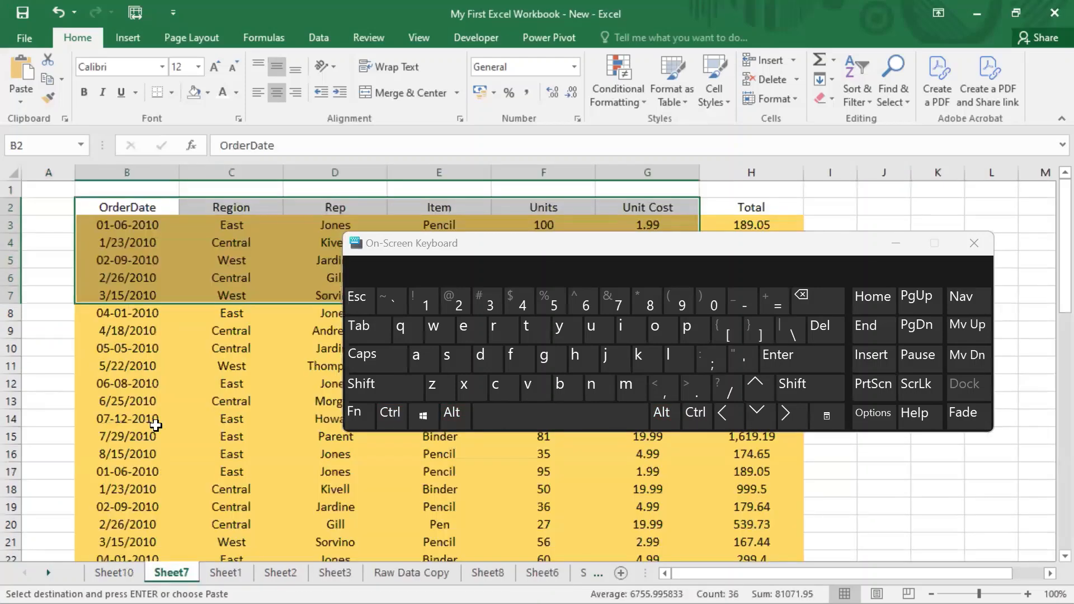
click(132, 575)
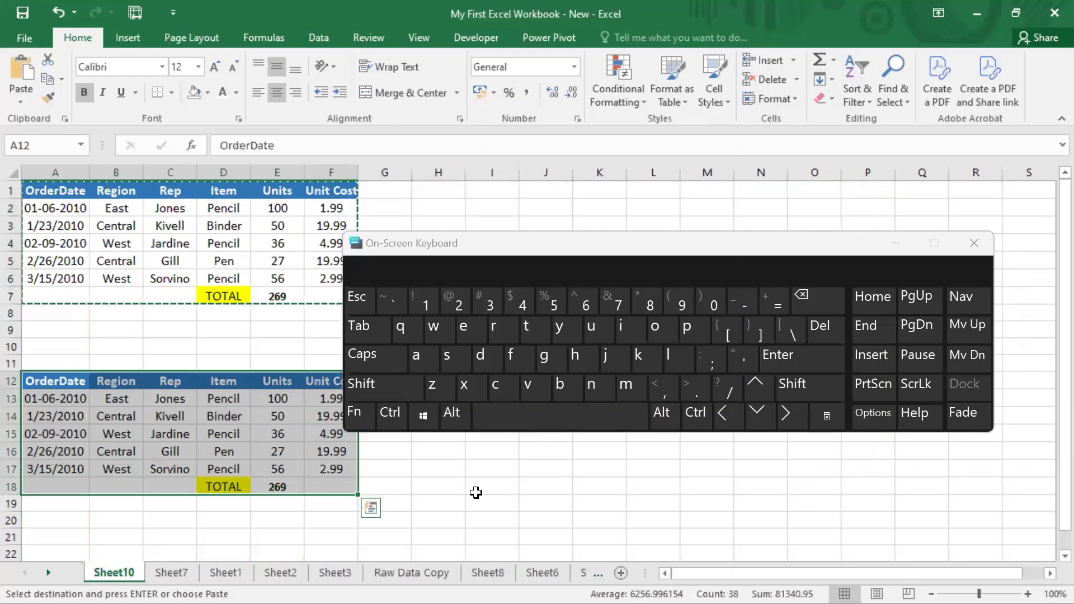
drag(504, 241, 546, 312)
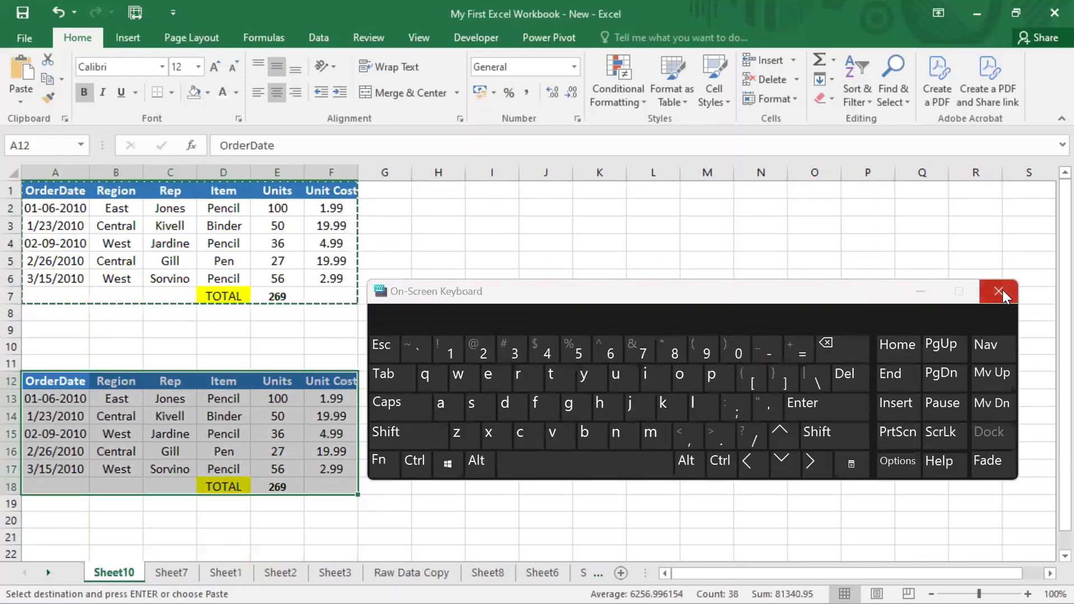
click(1002, 291)
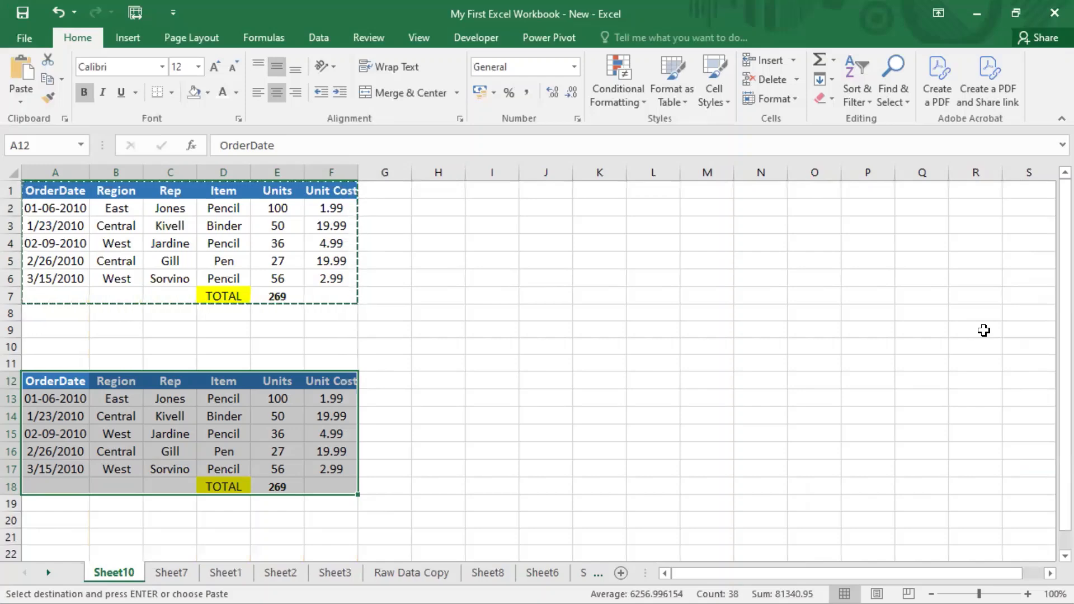
Step: Select the order table A1:F7 on Sheet10 and open the Office Clipboard beside the worksheet
key(Left)
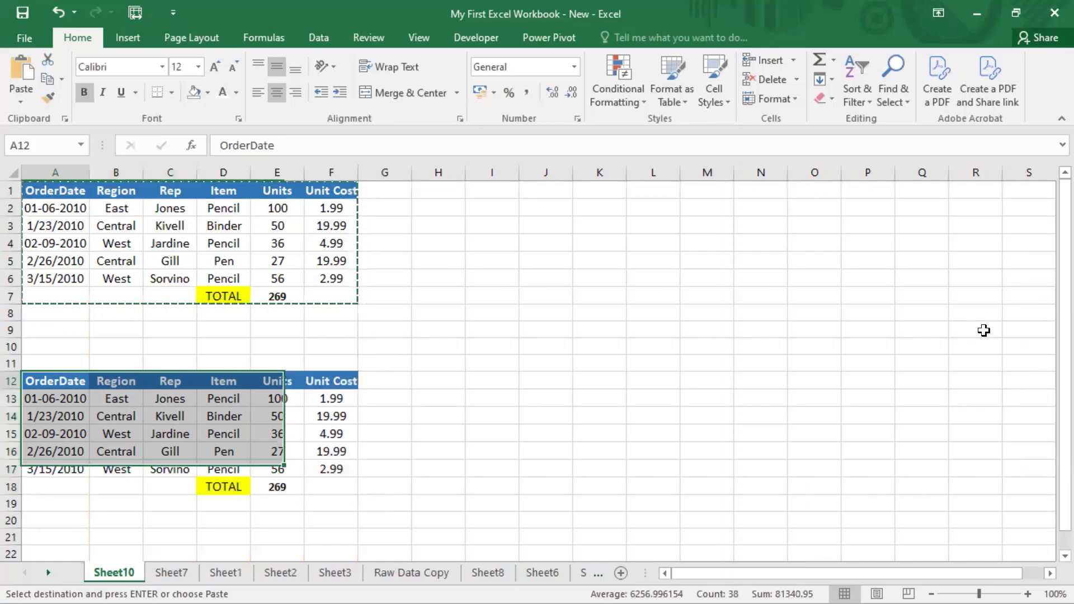
key(ctrl+Up)
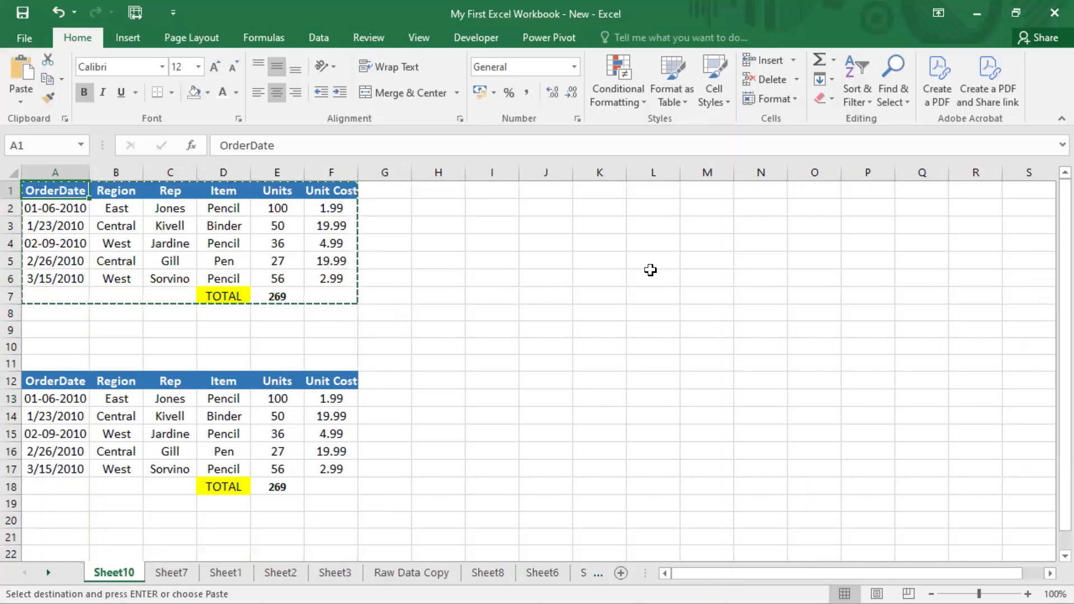
click(537, 2)
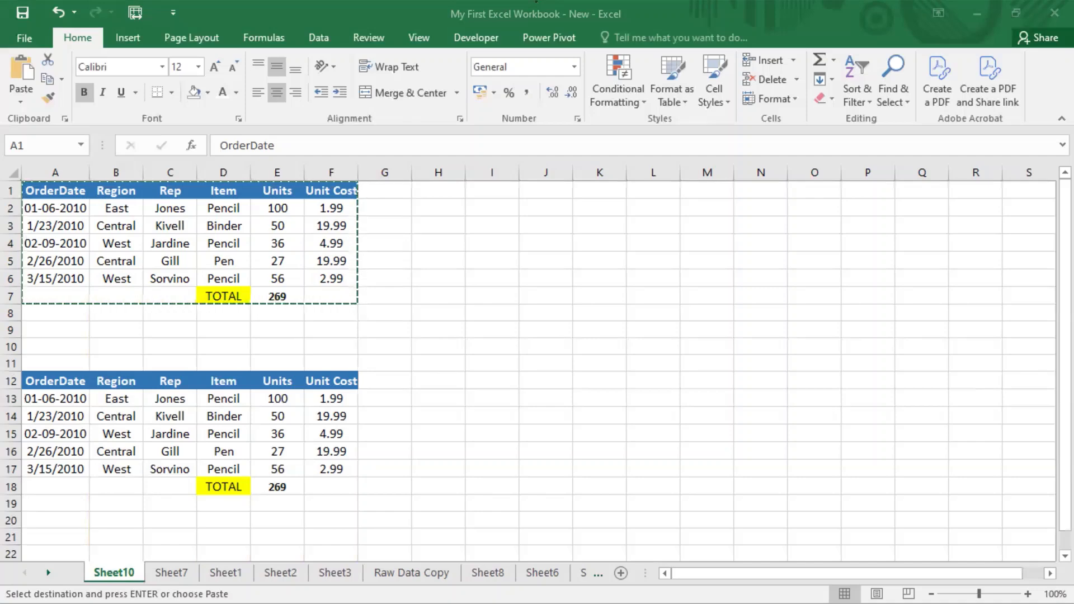
click(272, 8)
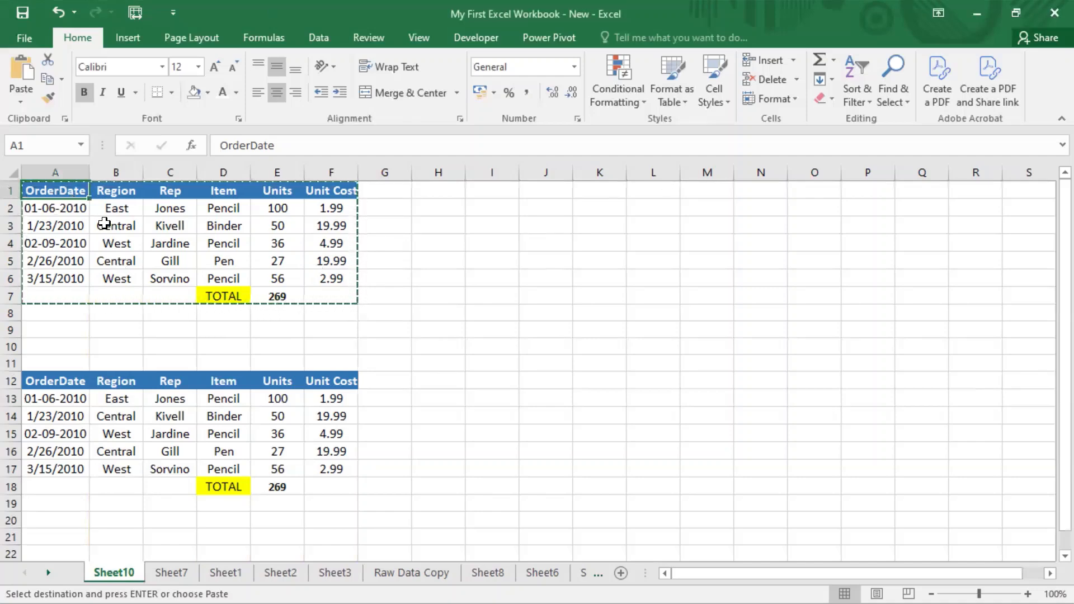
drag(59, 188, 291, 286)
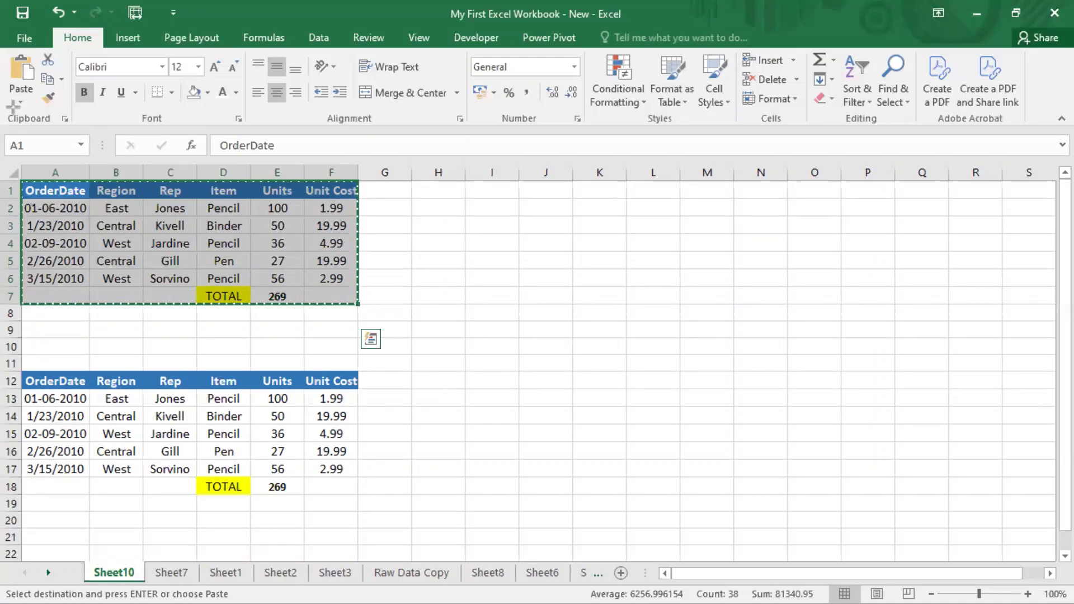
drag(5, 106, 68, 125)
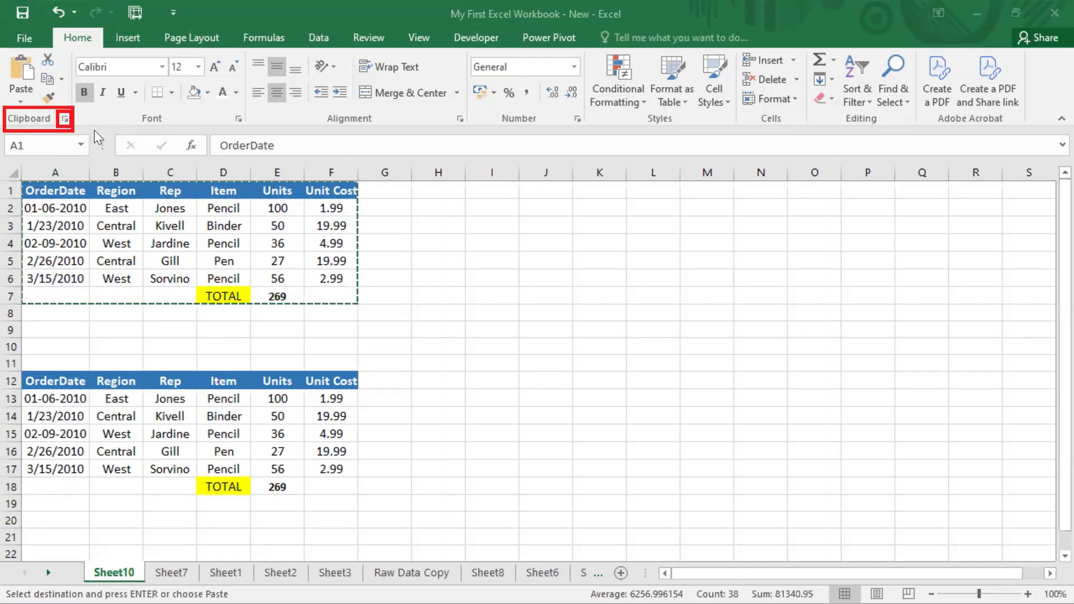
click(62, 118)
click(64, 119)
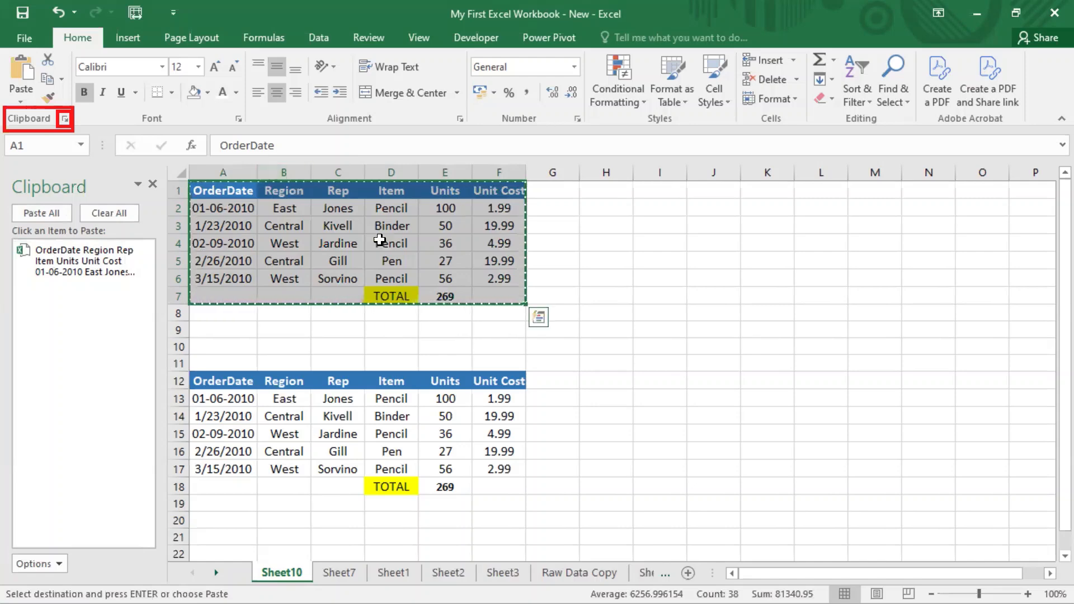
Step: Paste the copied order table from the Office Clipboard at cell B1 of Sheet2
click(48, 268)
mouse_move(4, 225)
mouse_down()
mouse_move(62, 306)
mouse_move(162, 306)
mouse_up()
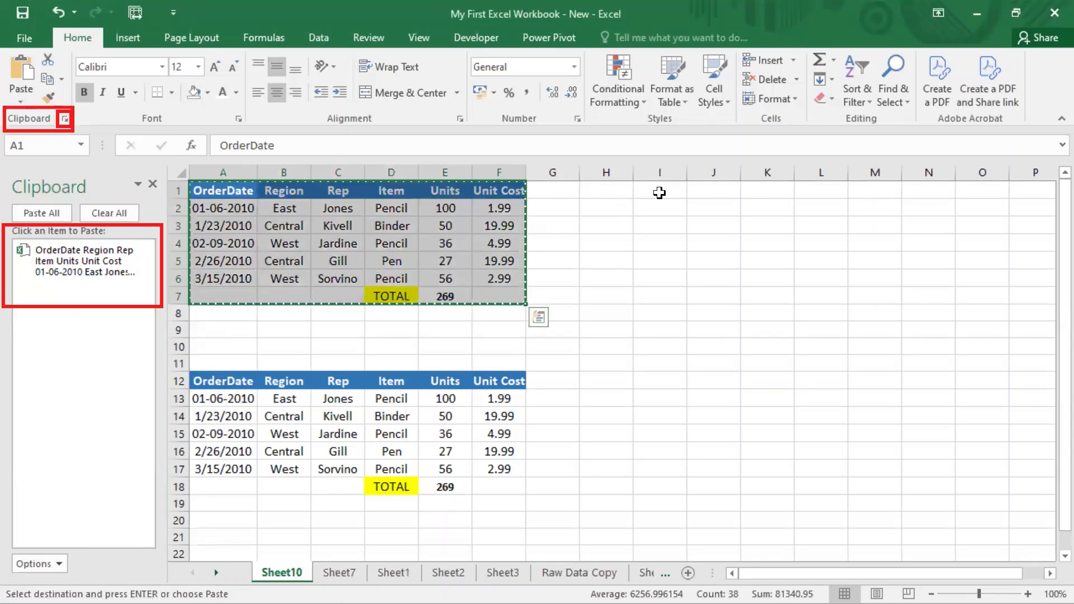
click(347, 571)
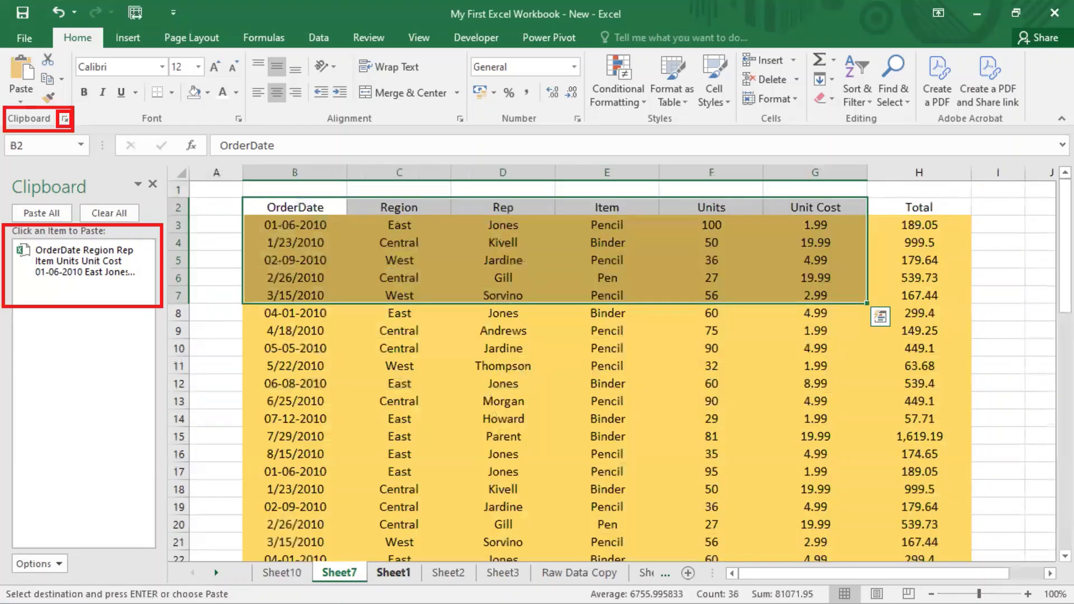
click(449, 572)
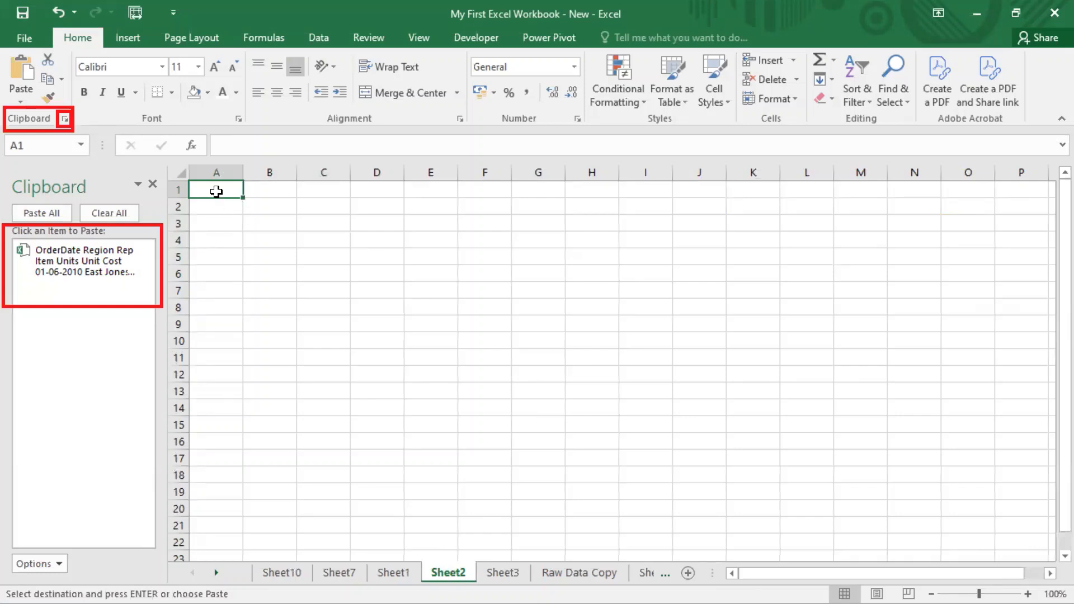
click(259, 191)
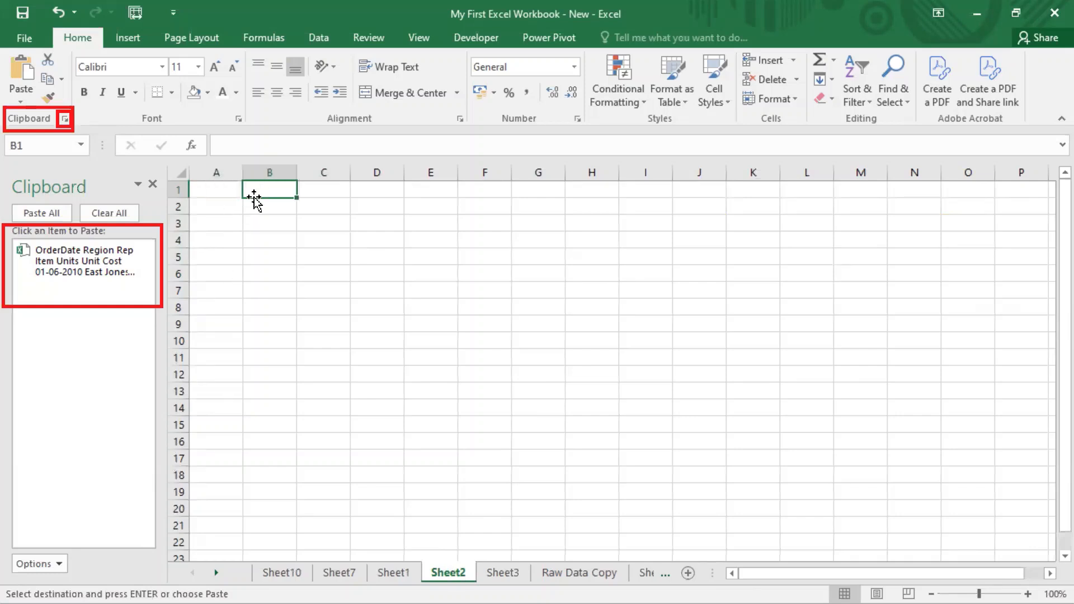
click(96, 267)
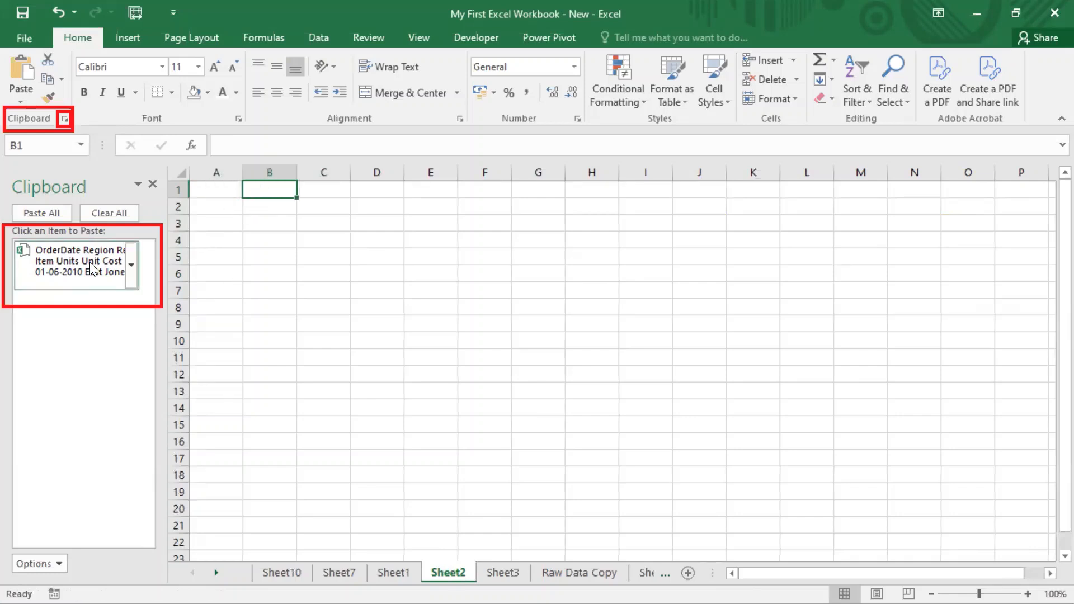
click(129, 265)
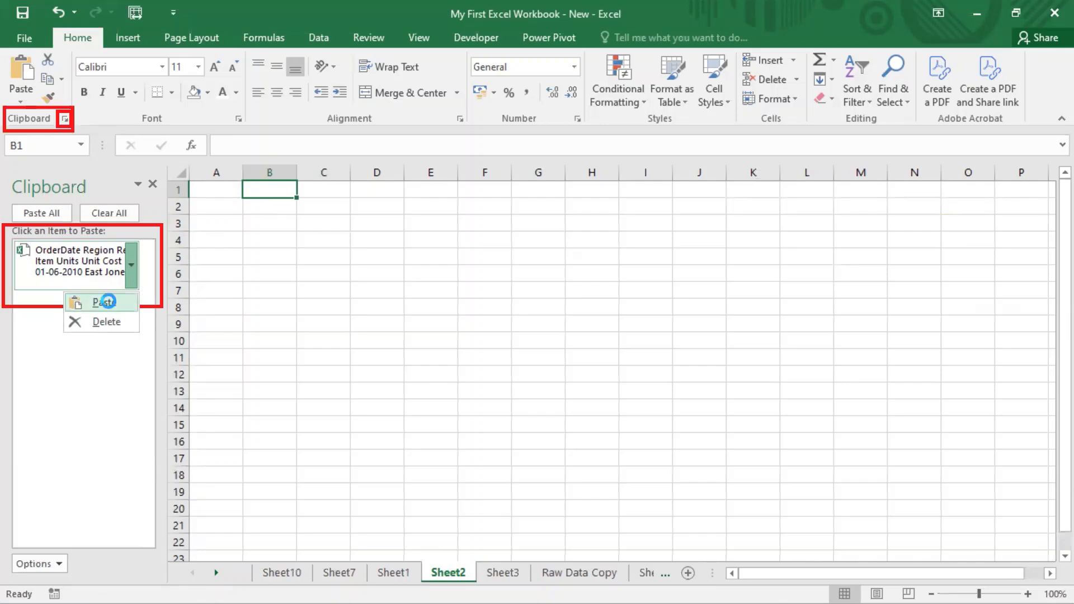
click(109, 302)
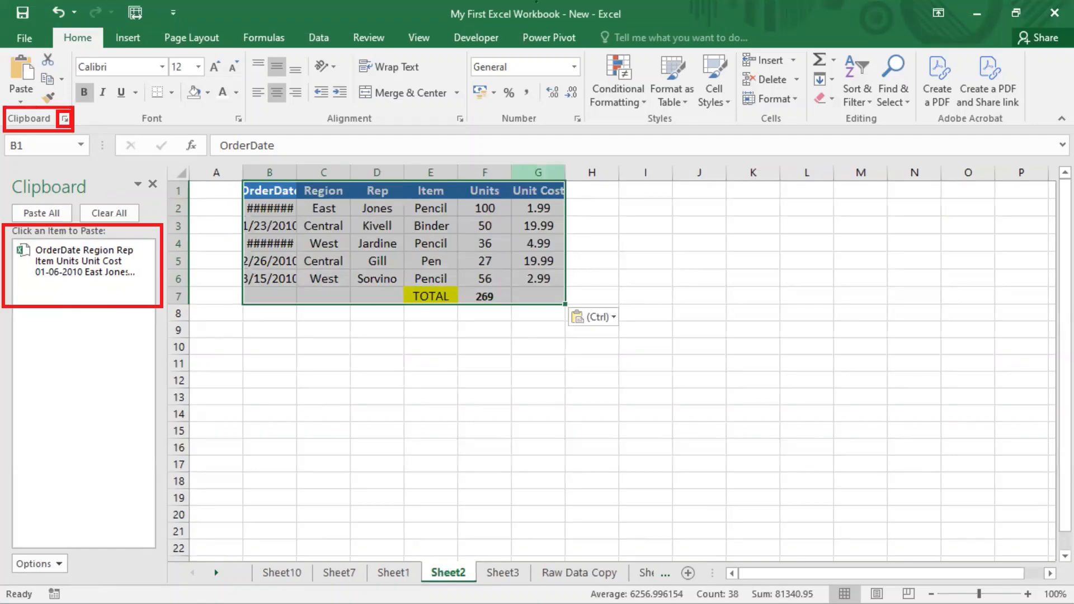
Step: Close the Office Clipboard beside the worksheet
click(536, 2)
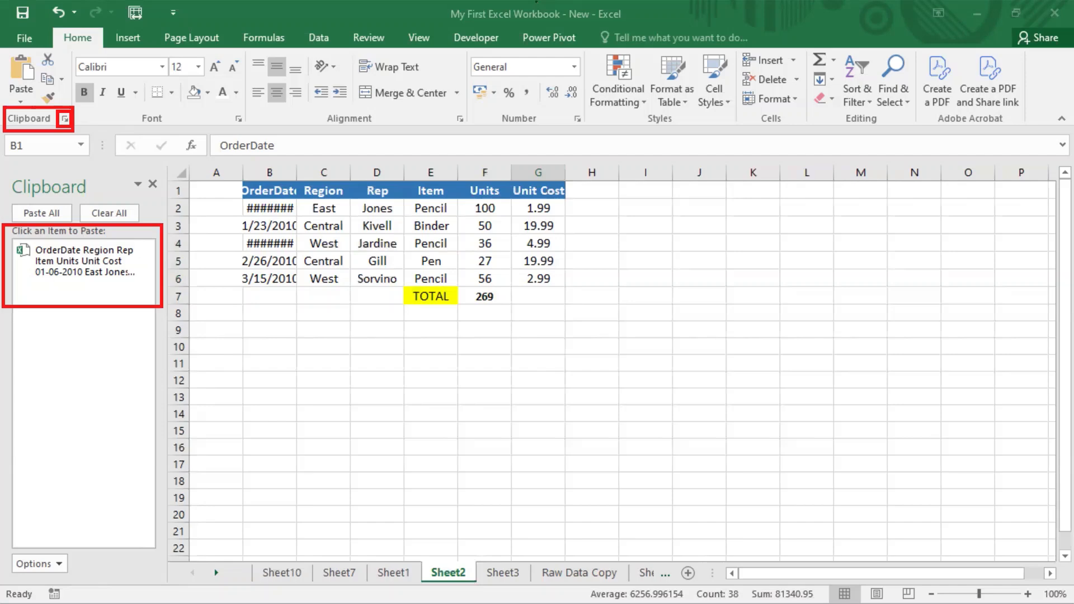
key(ctrl+v)
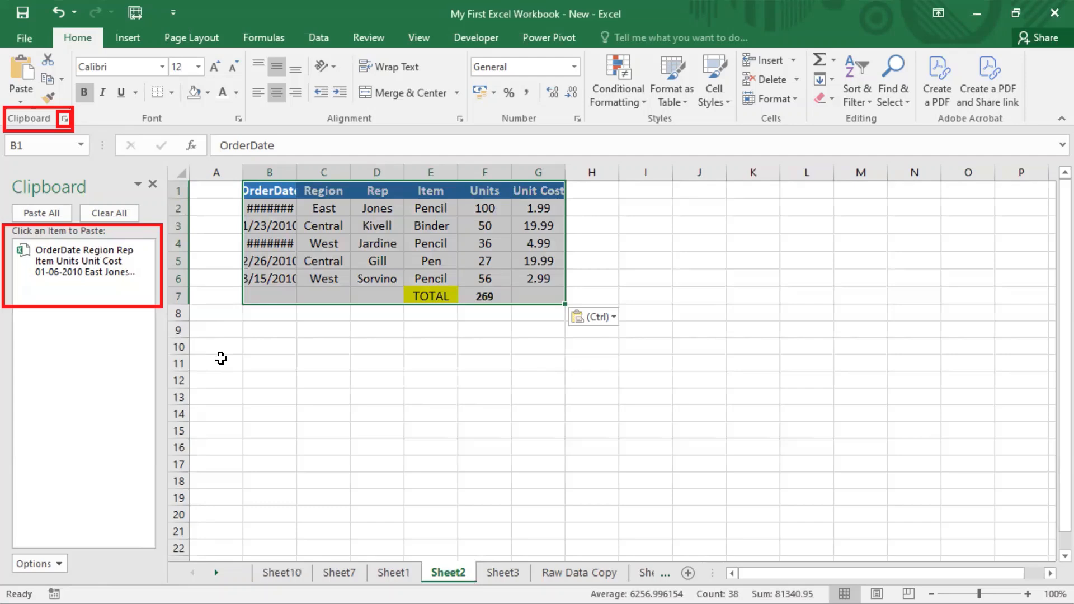
click(152, 184)
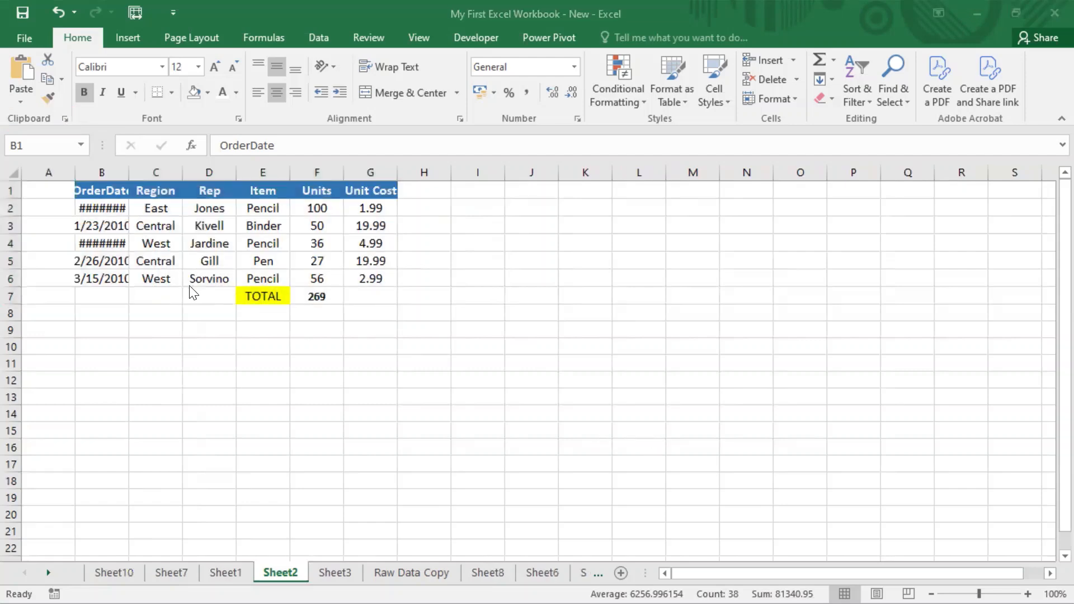
Step: Delete rows 12 to 18 holding the duplicate order table on Sheet10
click(109, 572)
drag(12, 381, 12, 485)
right_click(13, 485)
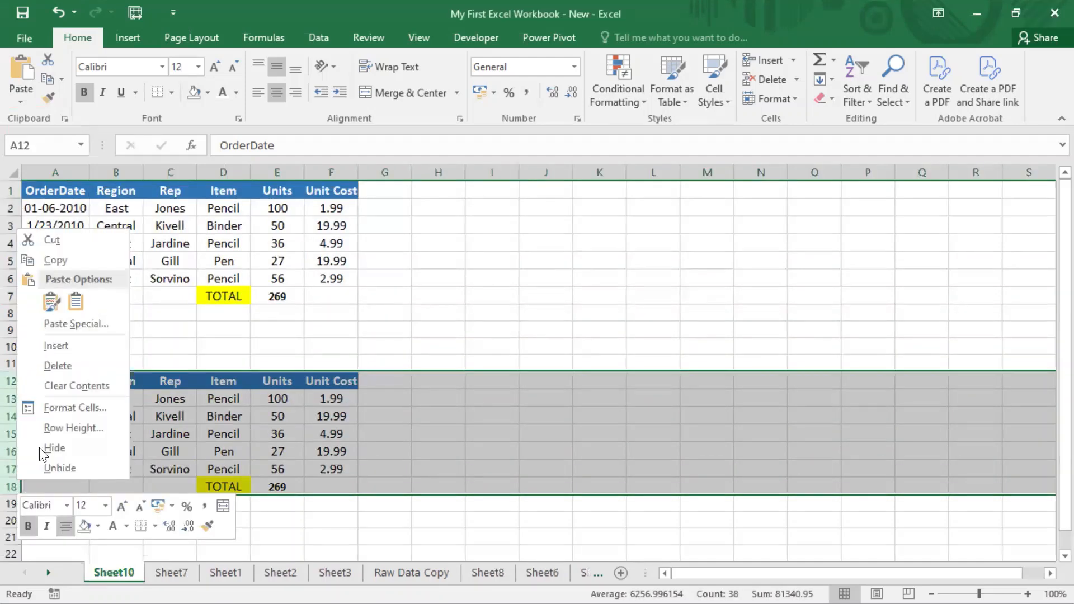
click(74, 364)
click(213, 335)
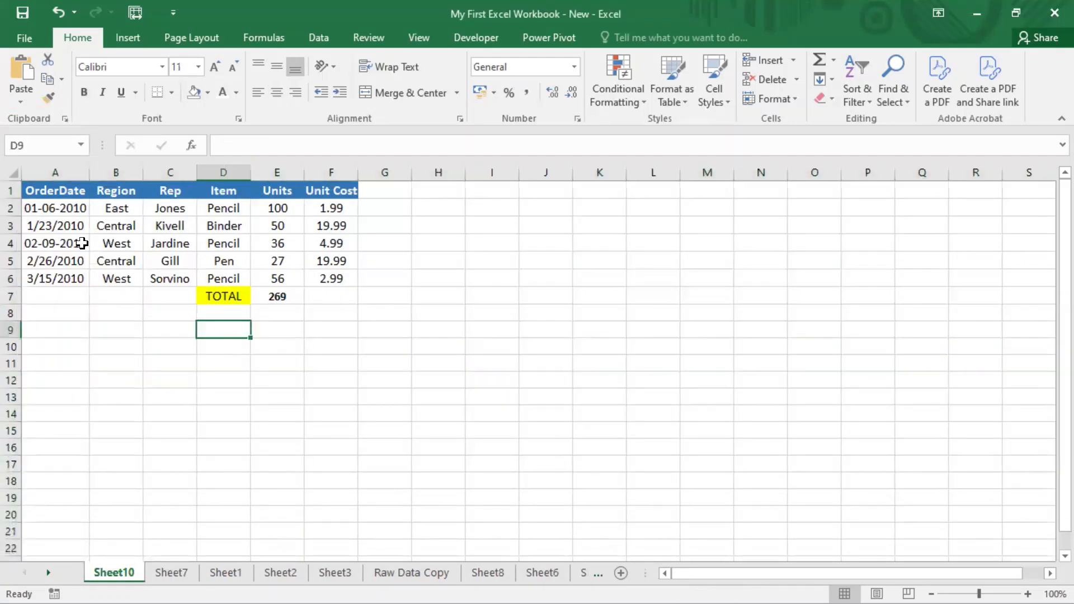
Step: Paste the clipboard's order table over the existing one at A1 of Sheet10
click(73, 227)
click(63, 191)
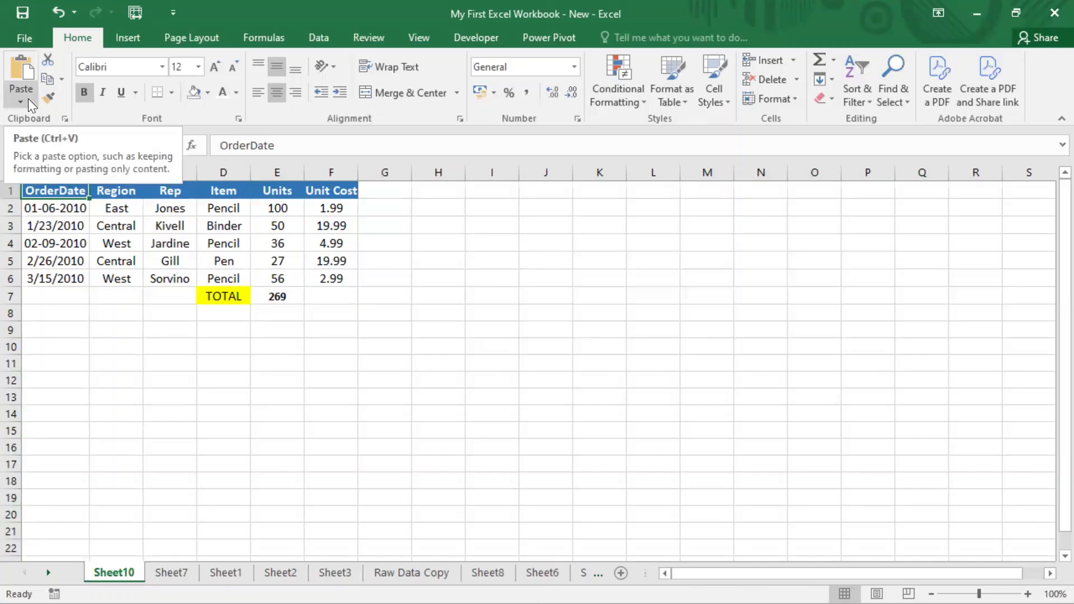
click(21, 63)
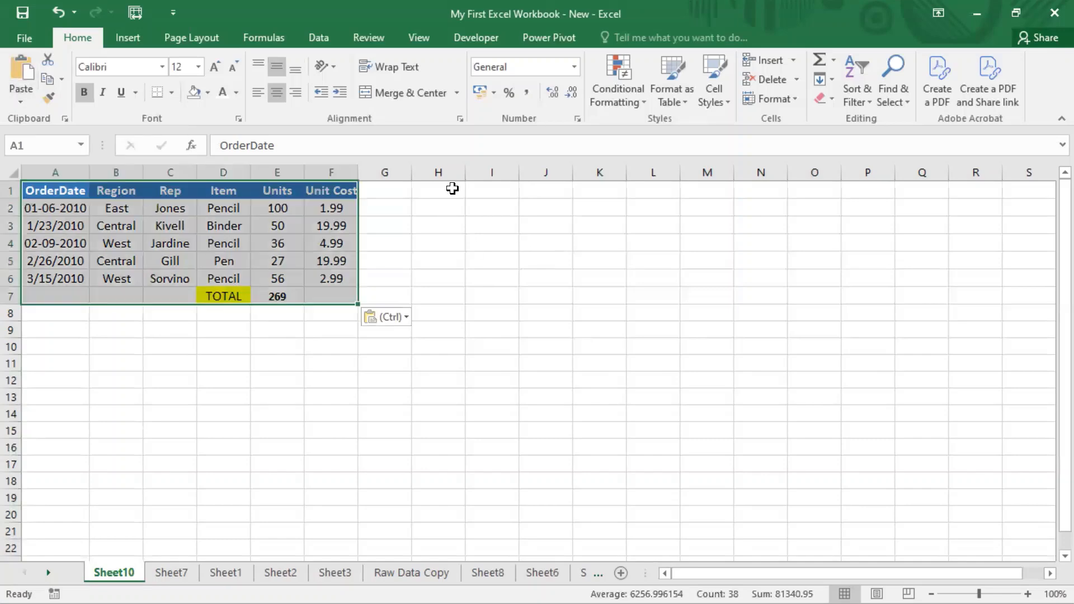
Step: Paste the order table at H1 of Sheet10 and undo that paste
click(451, 189)
click(21, 66)
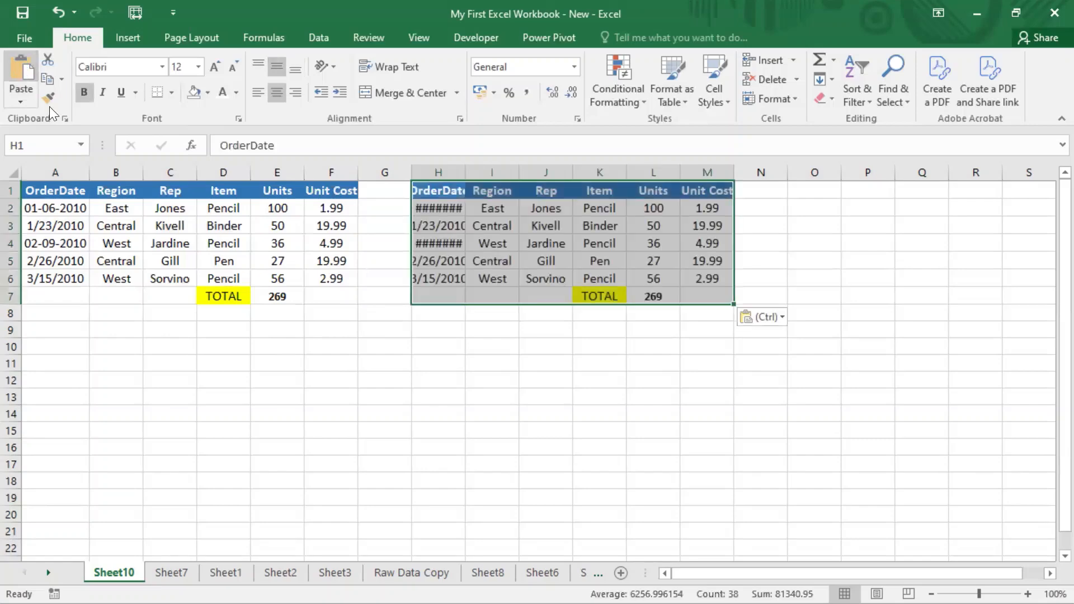
key(ctrl+z)
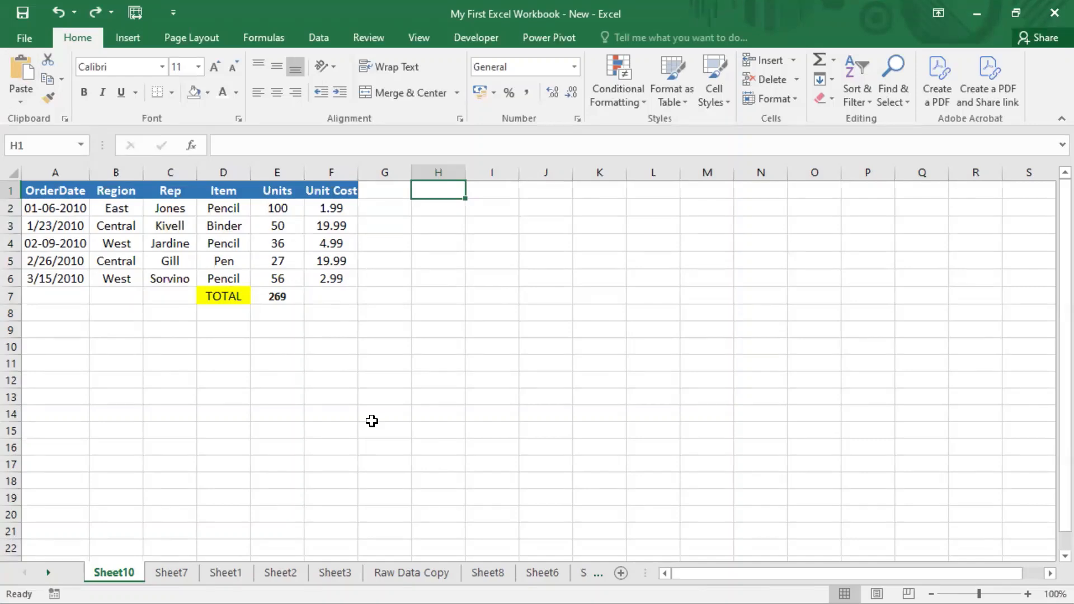
Step: Examine the paste options and the Paste Special formats offered for cell H1, and cancel without pasting
key(ctrl+alt+d)
mouse_move(2, 56)
mouse_down()
mouse_move(11, 99)
mouse_move(53, 140)
mouse_move(26, 107)
mouse_move(33, 115)
mouse_up()
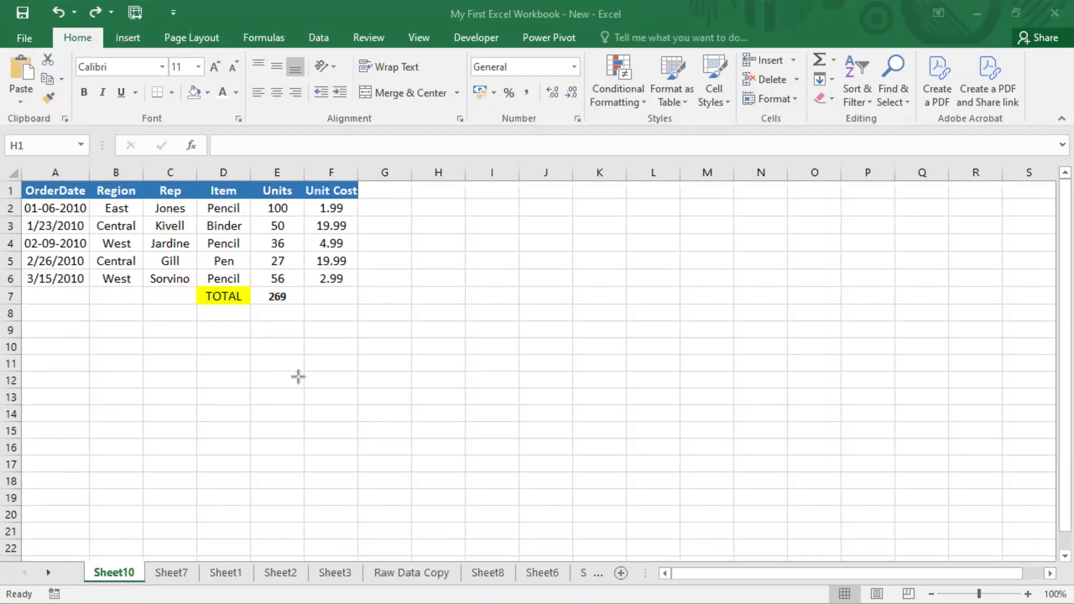
click(19, 101)
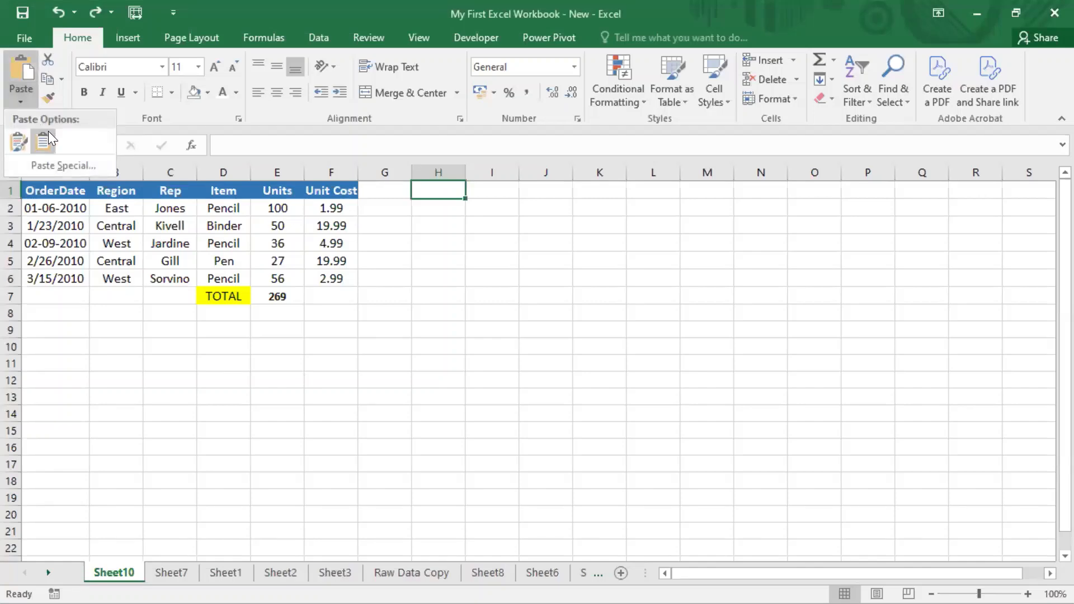
click(50, 168)
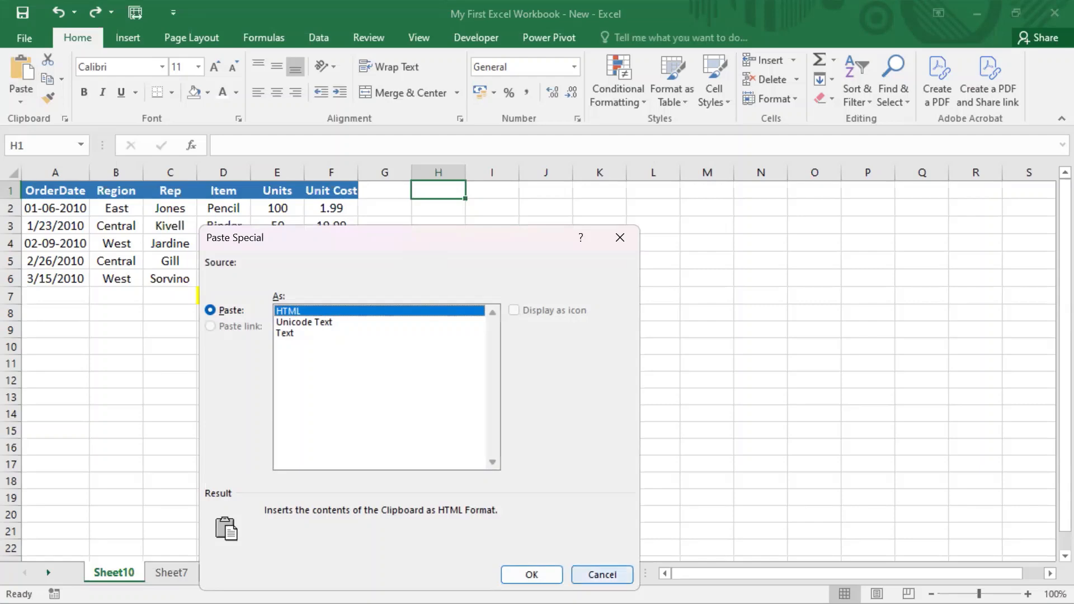
click(602, 574)
Step: Copy the order table A1:F7 on Sheet10 and examine the paste options available for copied cells
drag(37, 192, 331, 297)
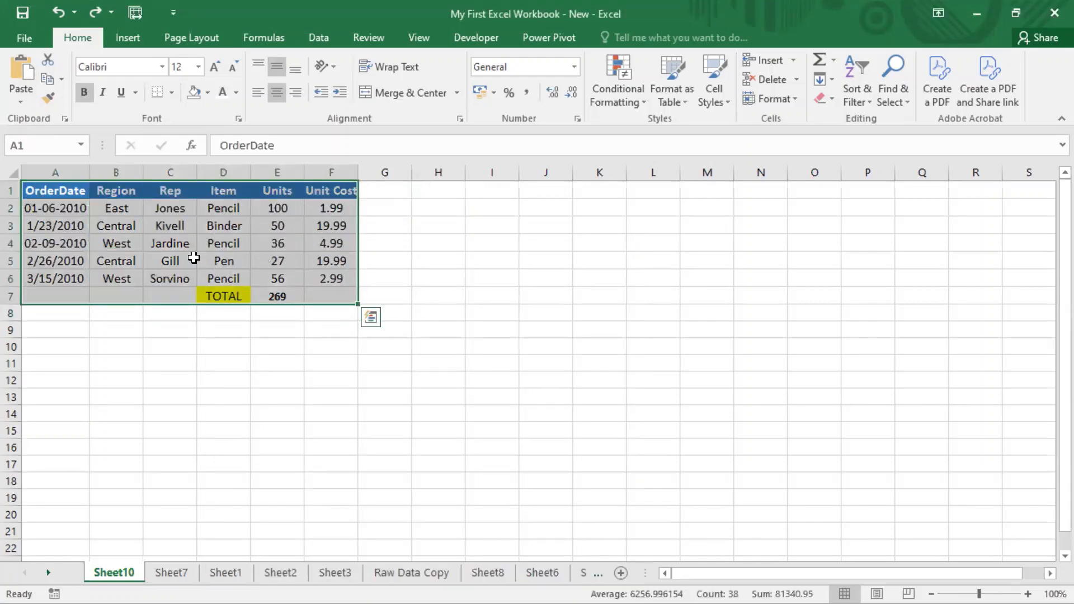
click(46, 77)
click(21, 102)
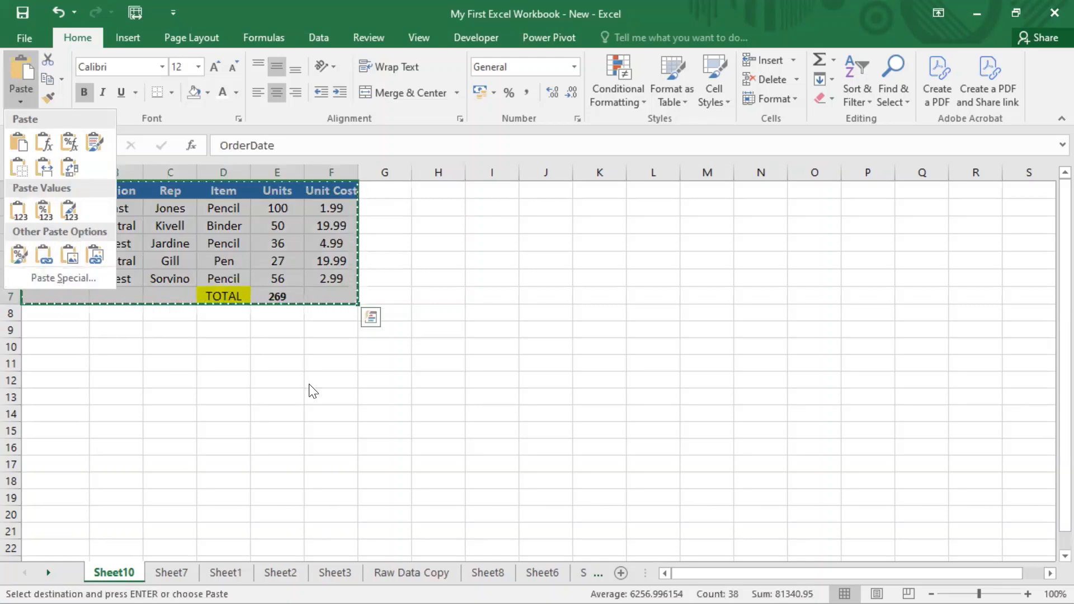
click(21, 103)
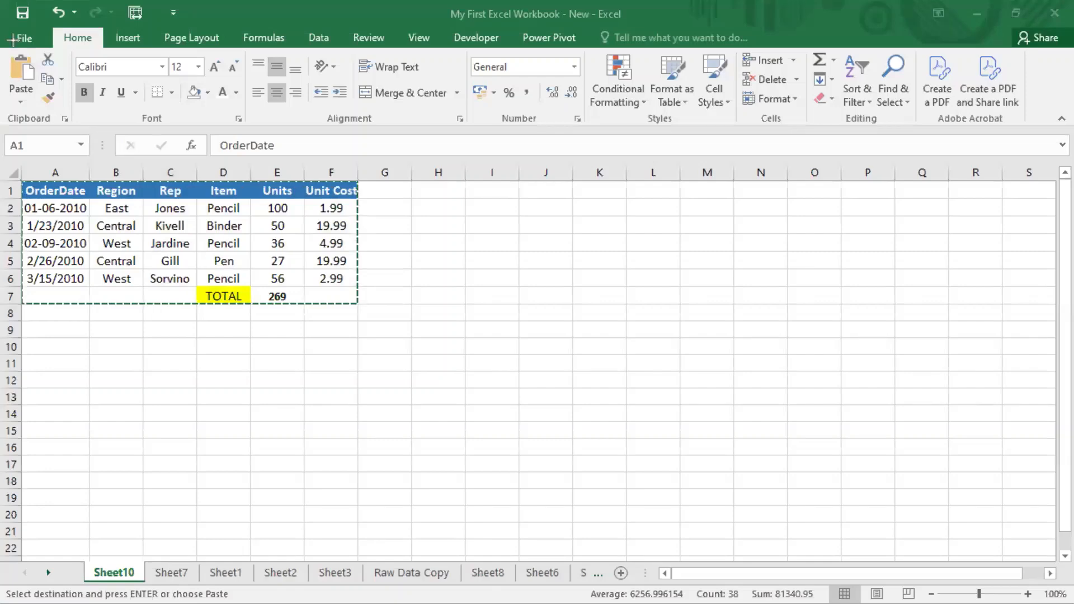
click(26, 101)
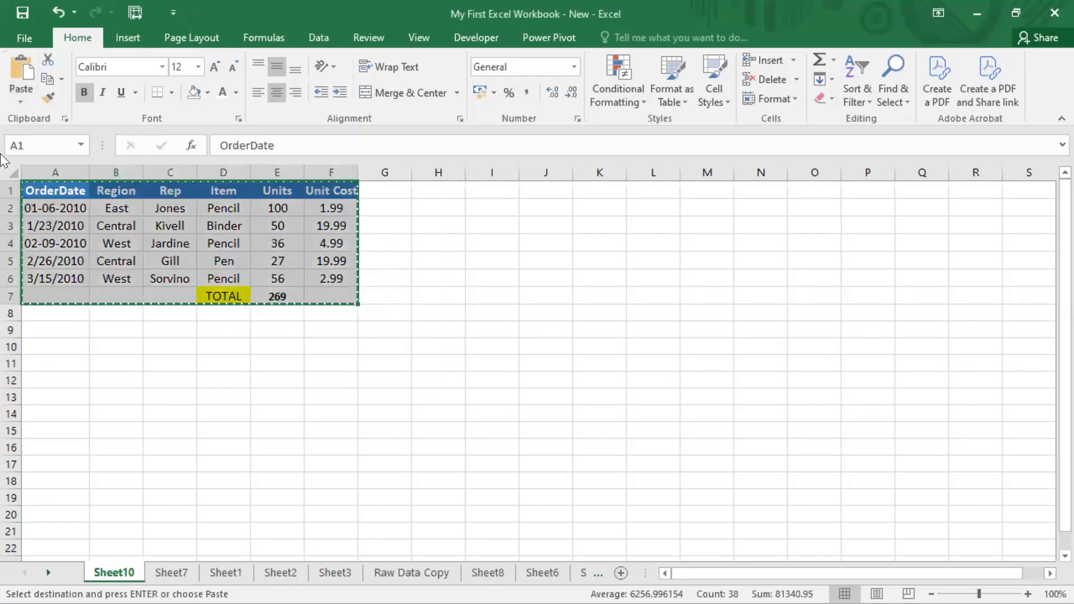
Step: Examine the Paste, Operation, Skip blanks and Transpose choices in Paste Special for the copied table, and cancel without pasting
click(20, 101)
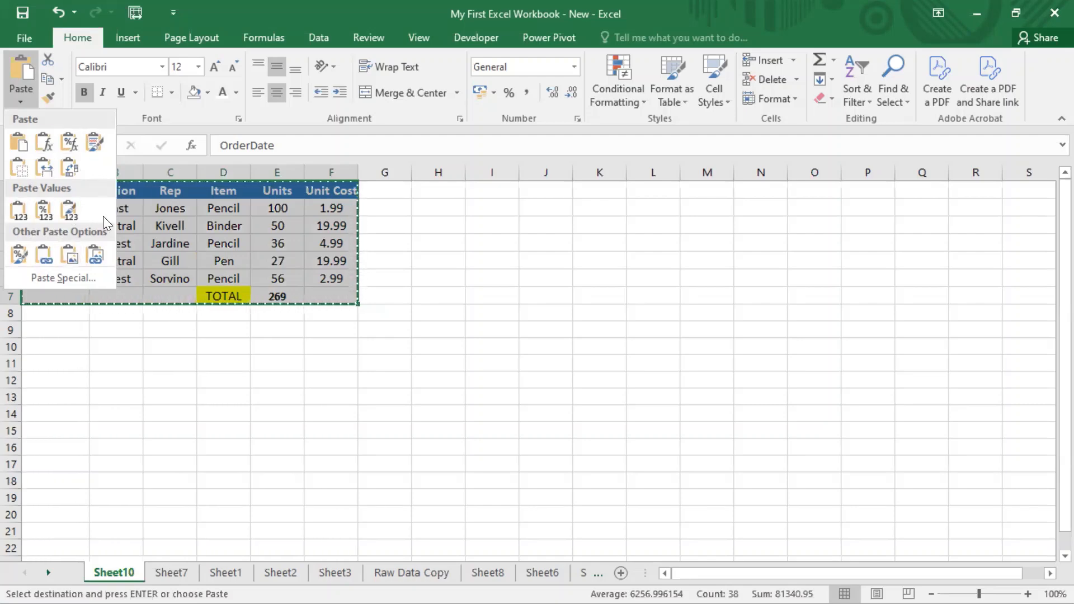
click(69, 278)
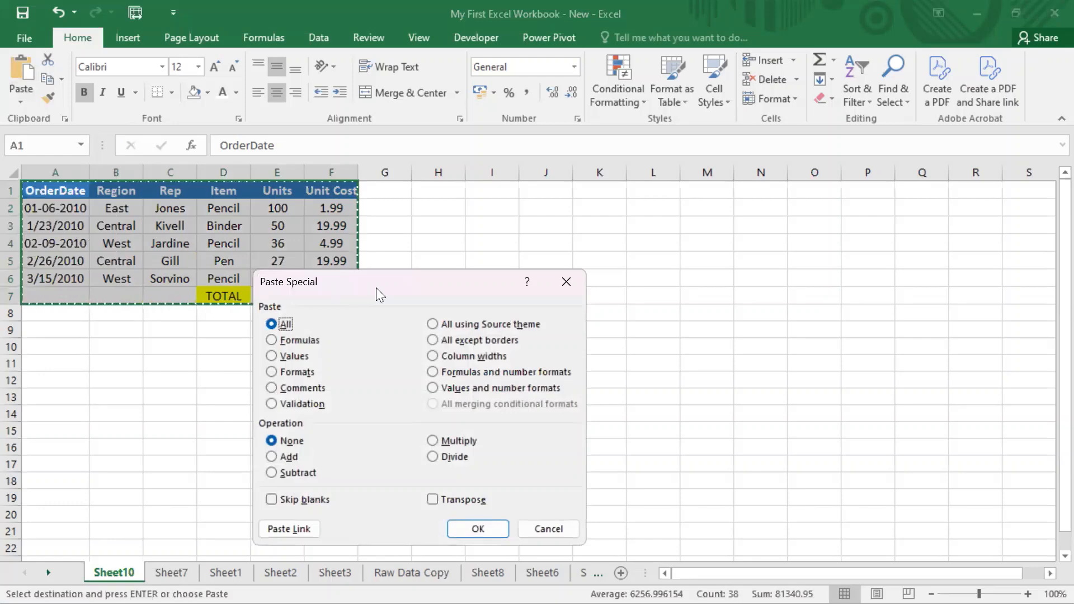
drag(376, 288, 536, 85)
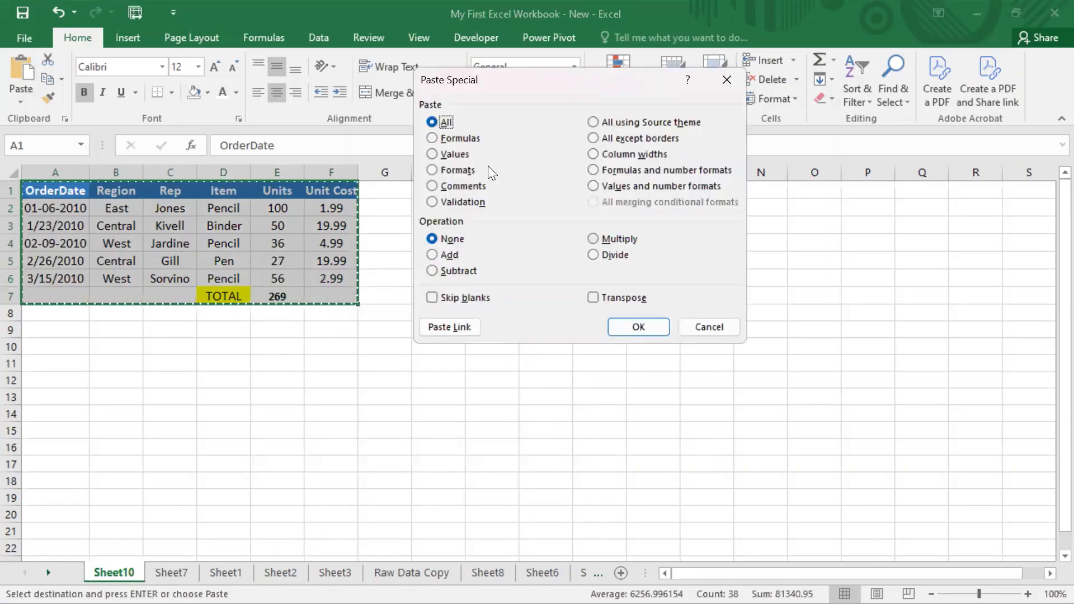
click(398, 59)
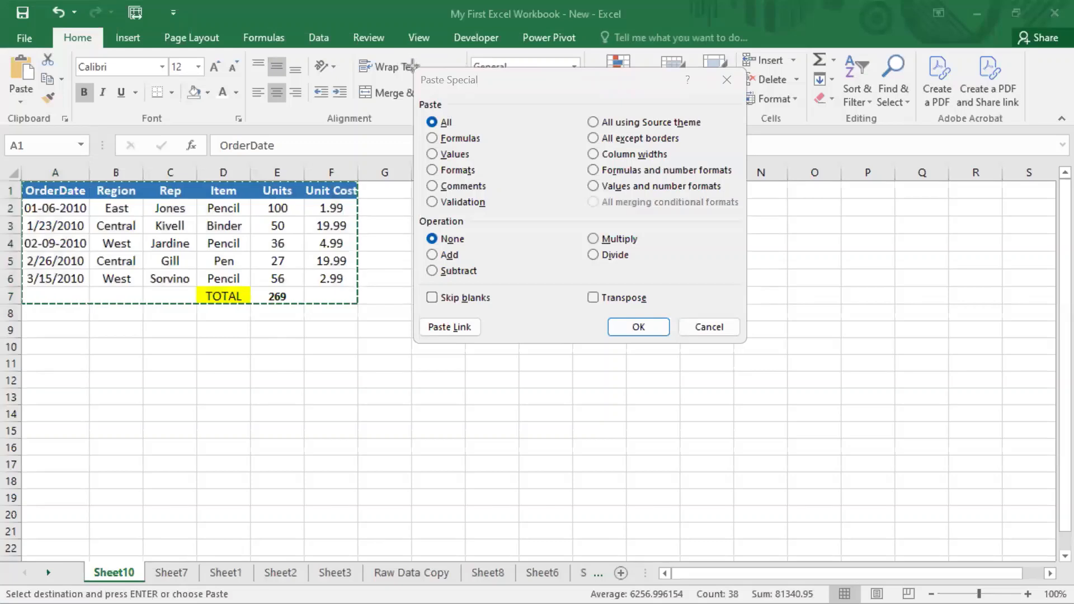
mouse_move(414, 71)
mouse_down()
mouse_move(464, 243)
mouse_move(572, 304)
mouse_move(746, 340)
mouse_up()
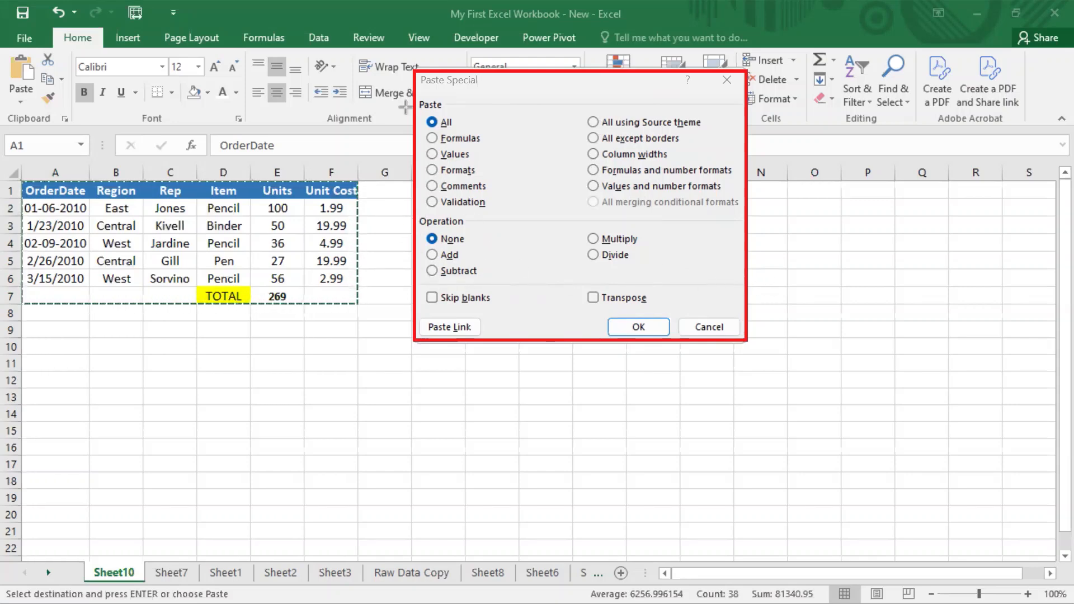
drag(417, 93, 741, 218)
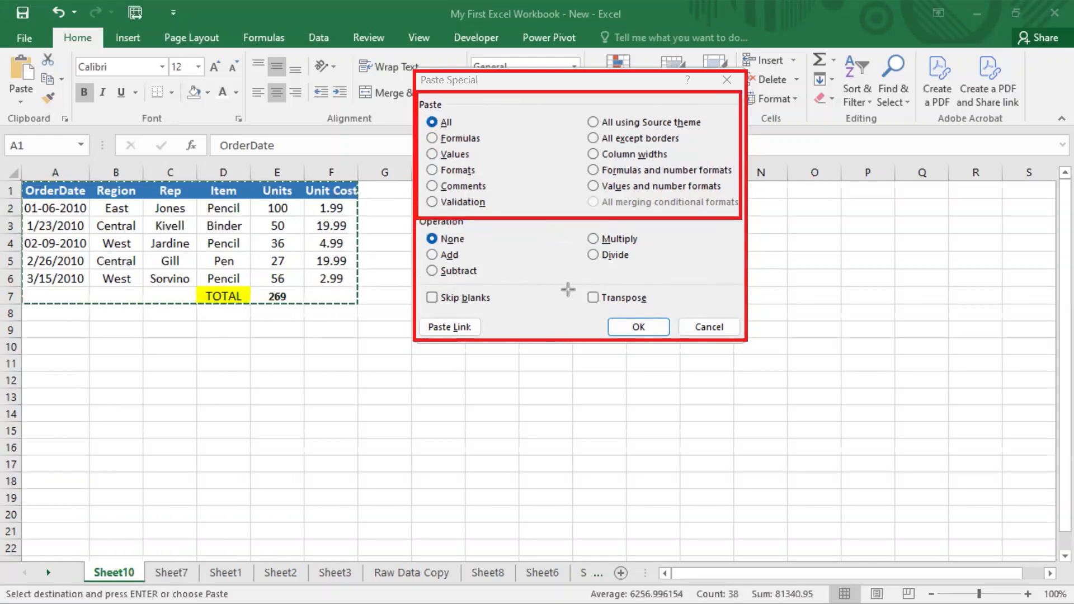
drag(565, 284, 695, 311)
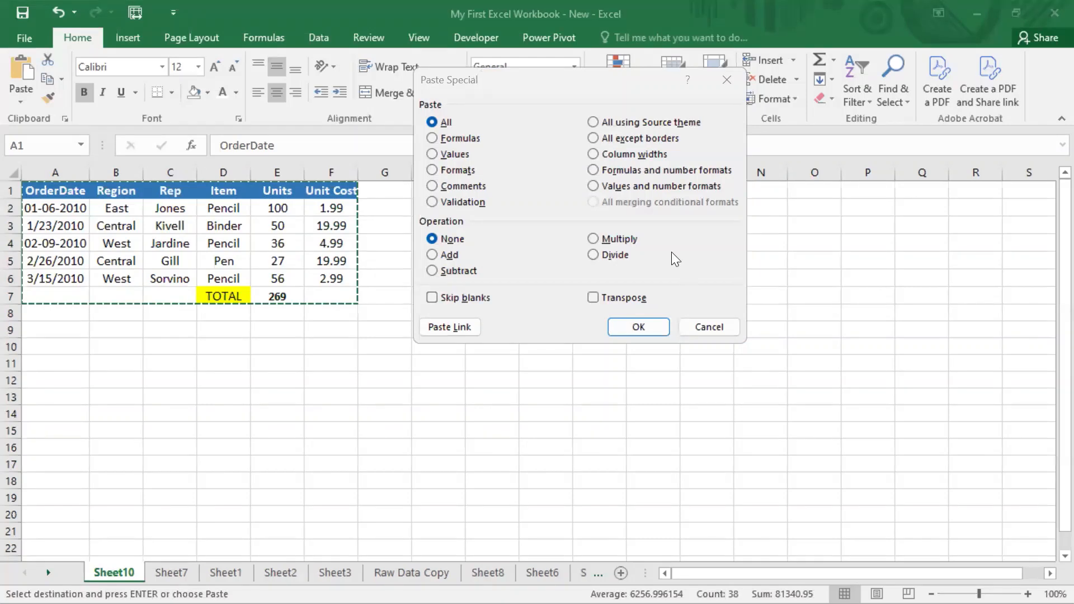
click(535, 81)
drag(533, 83, 164, 147)
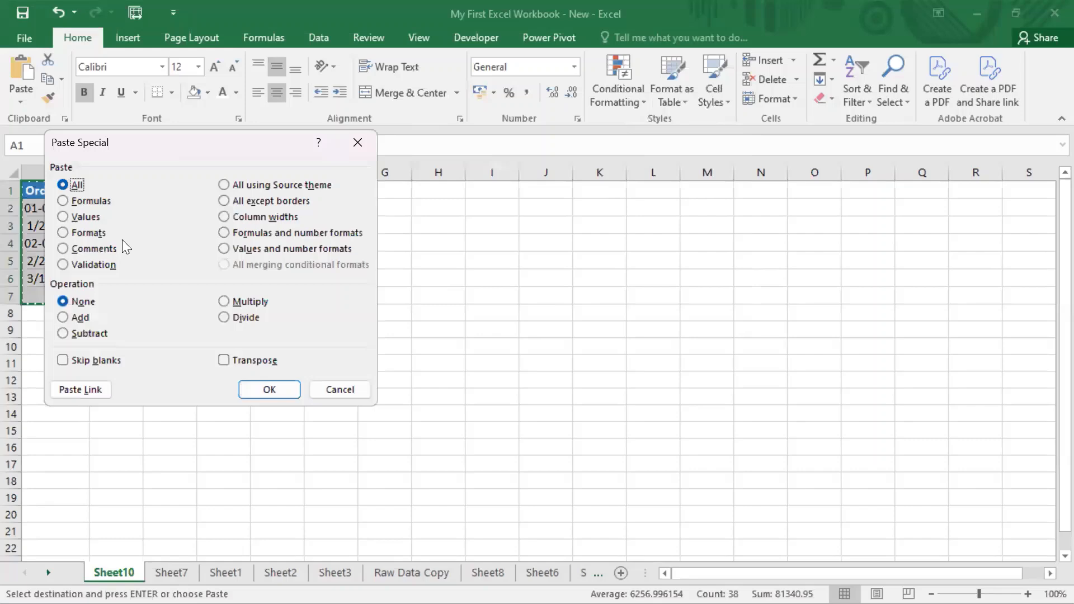
click(318, 390)
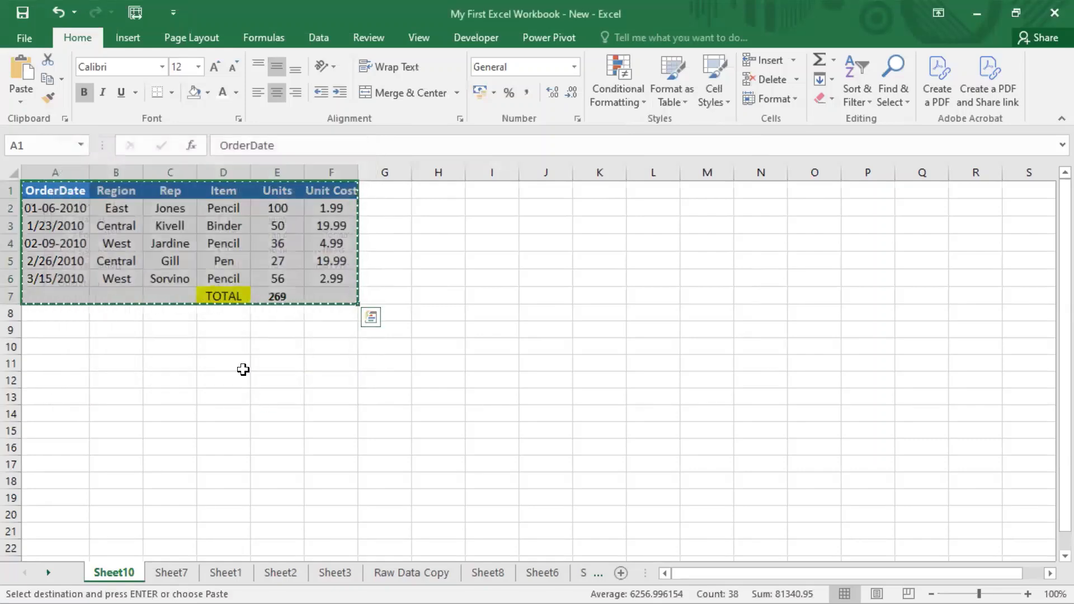
Step: Cancel the pending copy of the order table and make A1 the active cell
click(242, 369)
key(Escape)
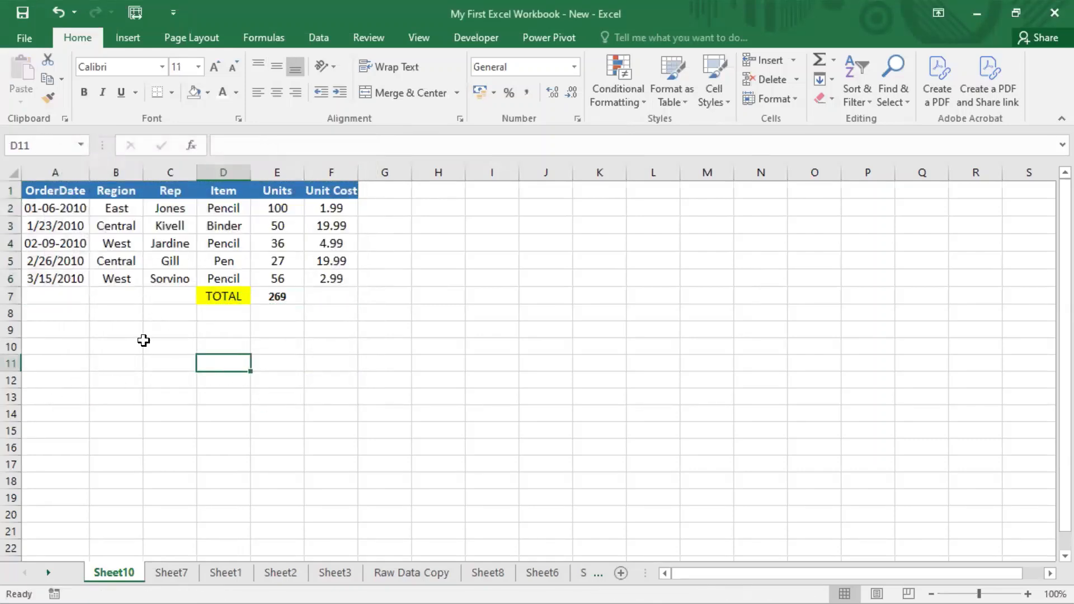
key(ctrl+Up)
key(ctrl+Up)
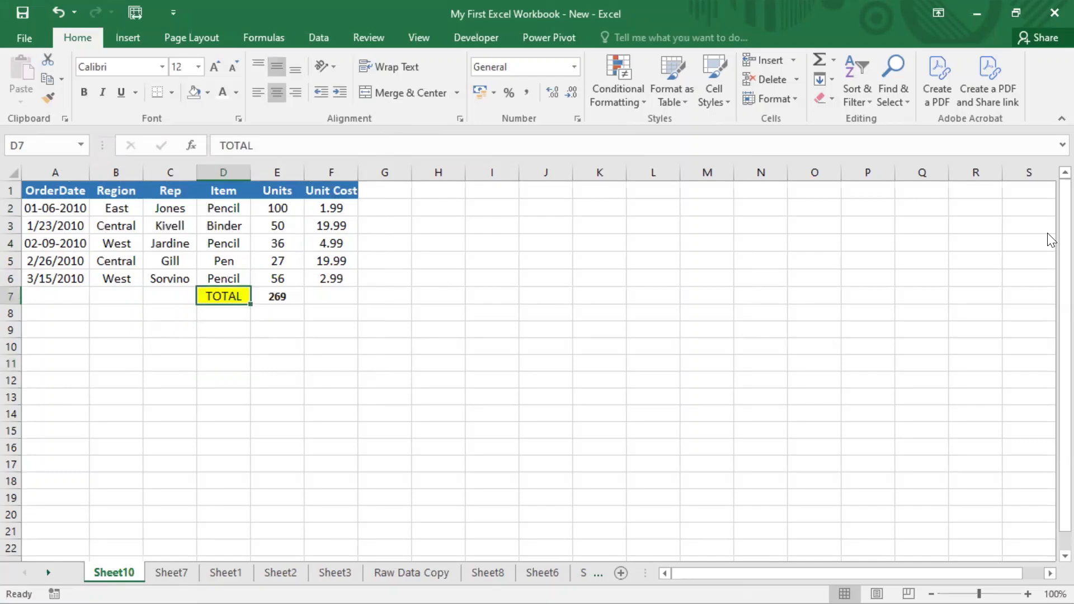
key(Left)
key(Left)
key(Left)
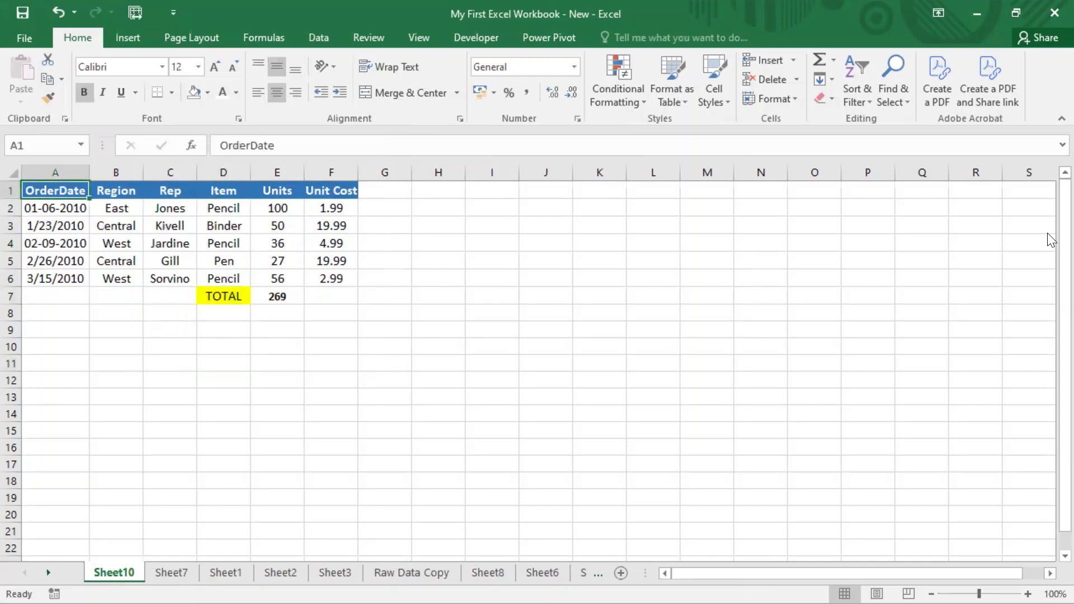
Step: Select the order table A1:F7 and examine the Quick Analysis formatting options, closing them without applying any
key(ctrl+a)
key(ctrl+q)
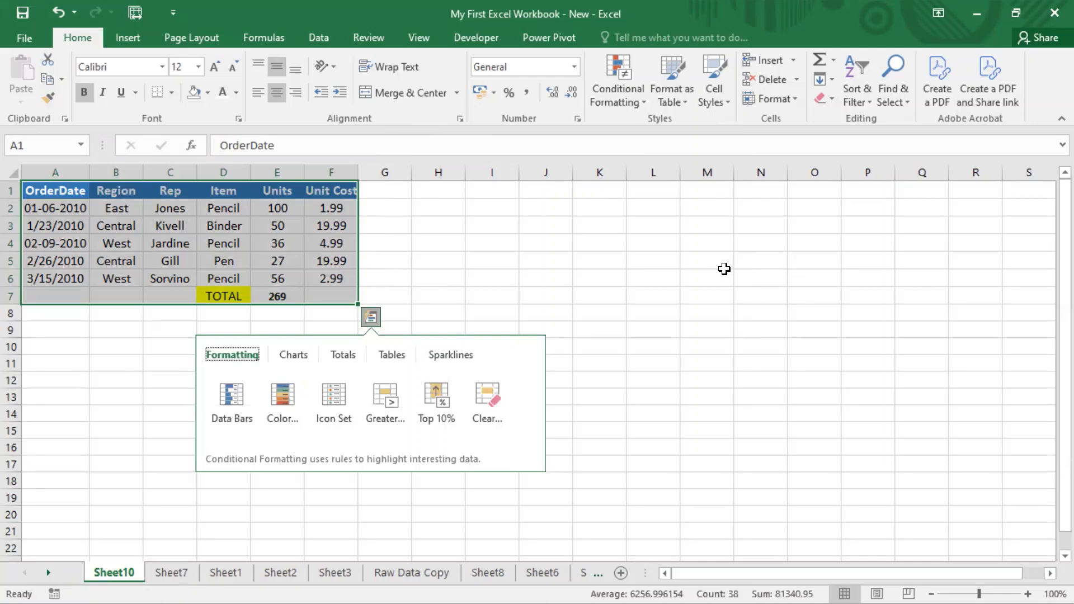
key(Escape)
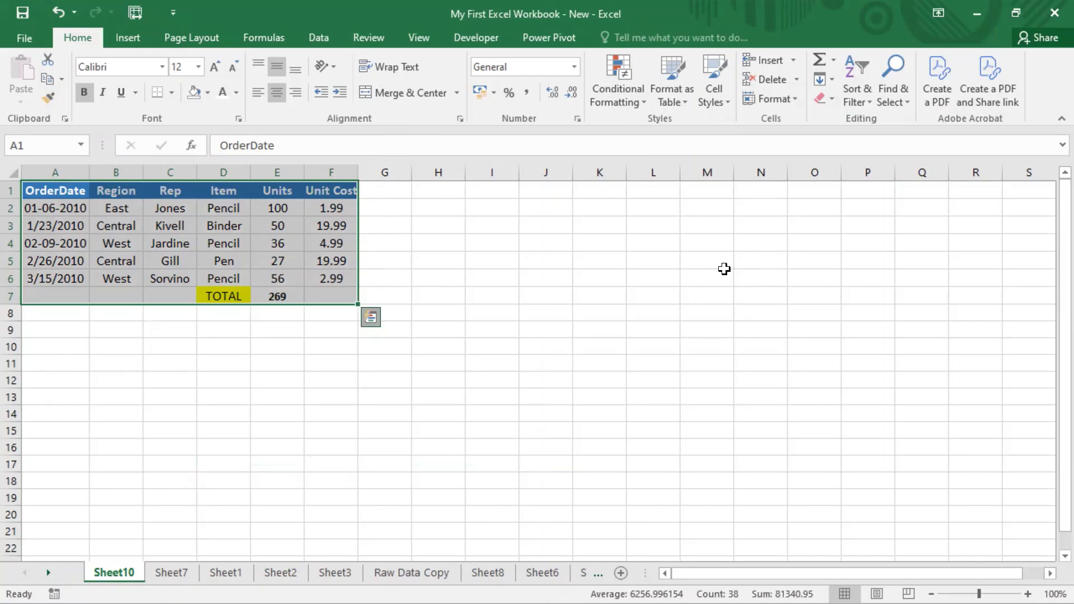
key(ctrl+q)
key(Escape)
Step: Copy the order table A1:F7 and examine the Paste Special choices, closing them without pasting
key(ctrl+c)
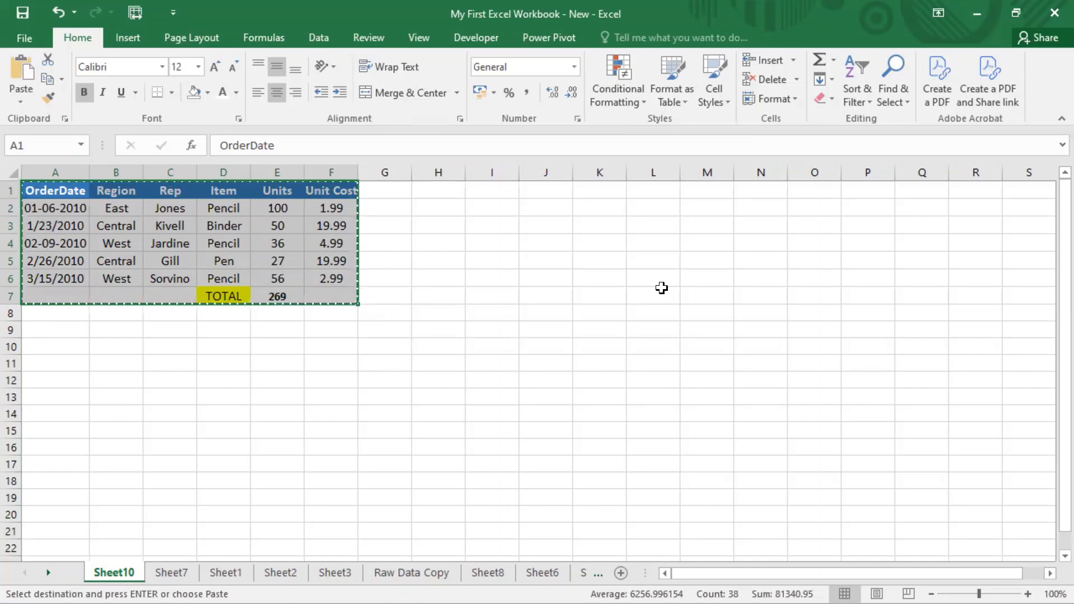
click(11, 103)
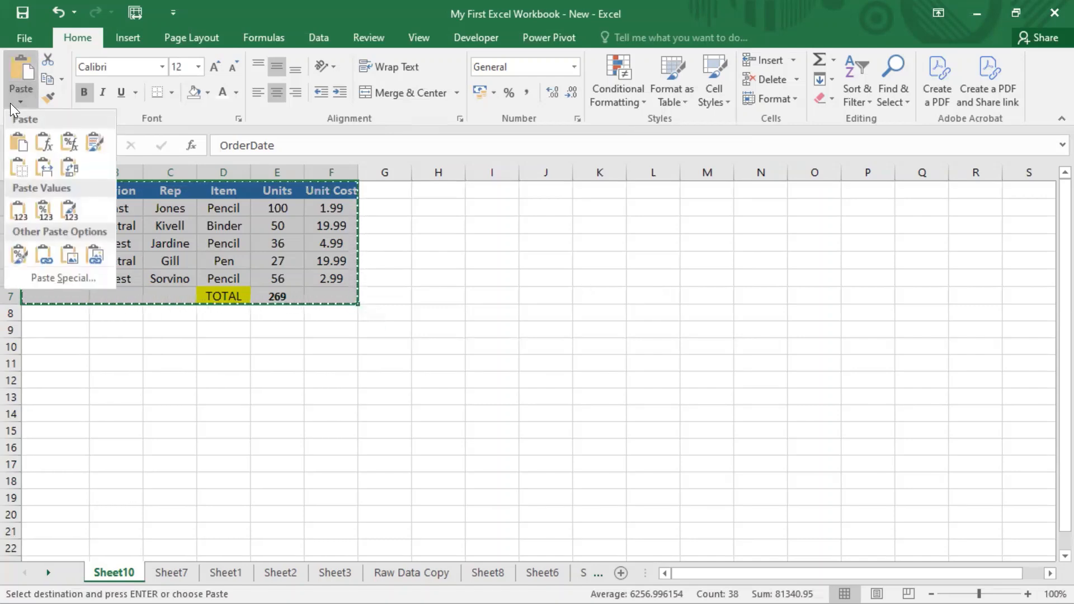
click(71, 279)
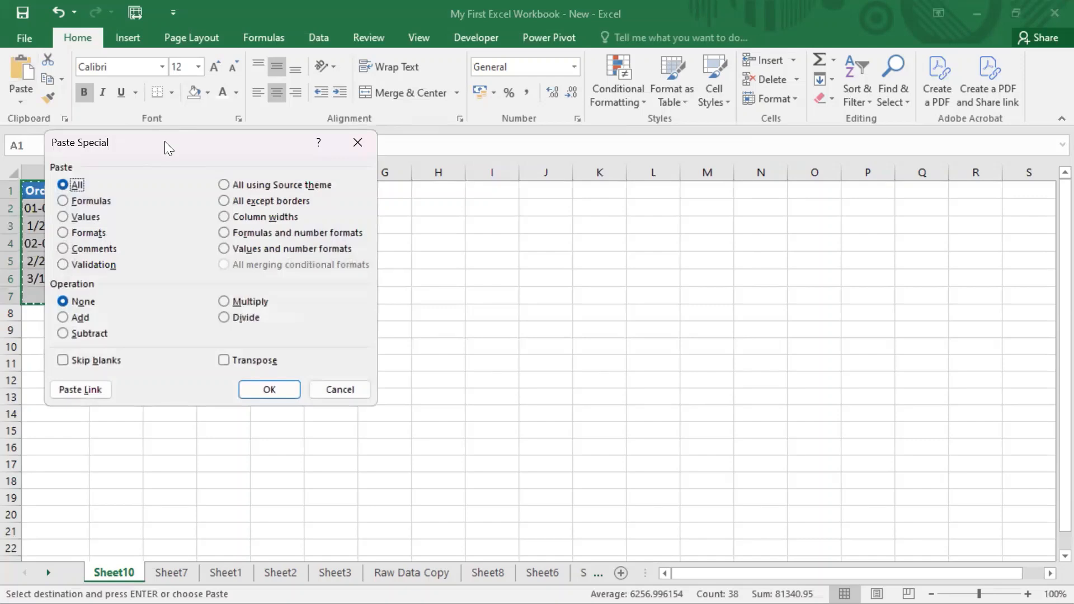
drag(168, 143, 546, 146)
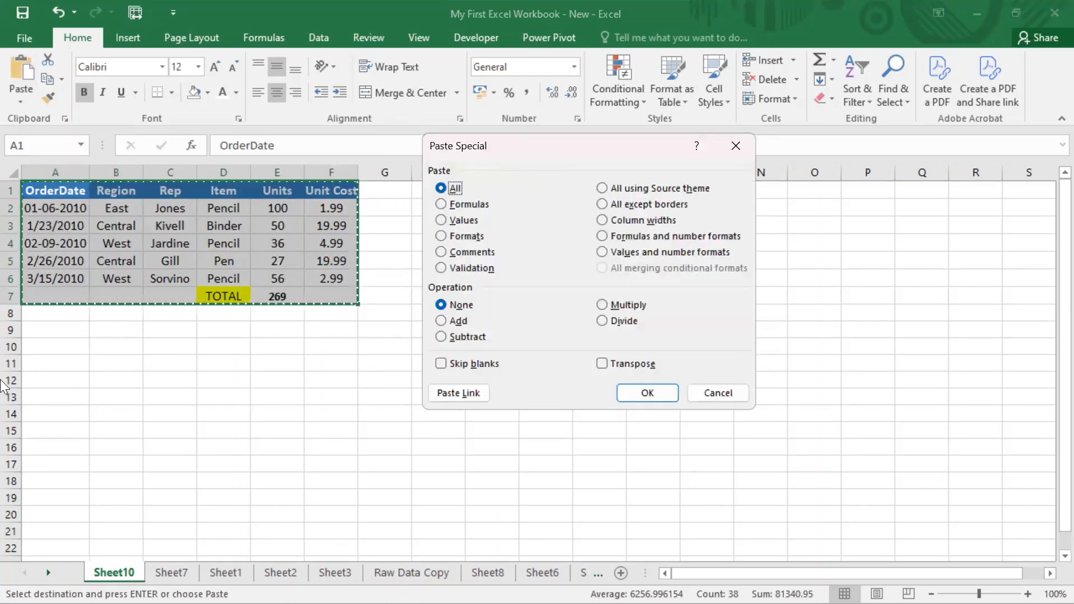
click(745, 145)
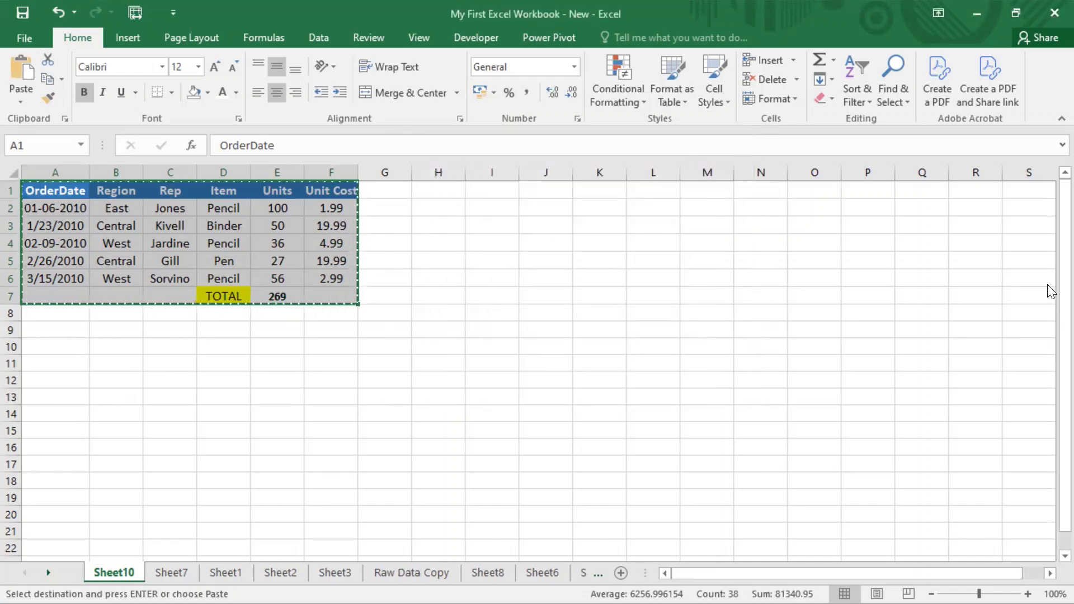
Step: Paste the copied table at H1 using Paste Special with All and Operation None, and undo the paste
key(Right)
key(Right)
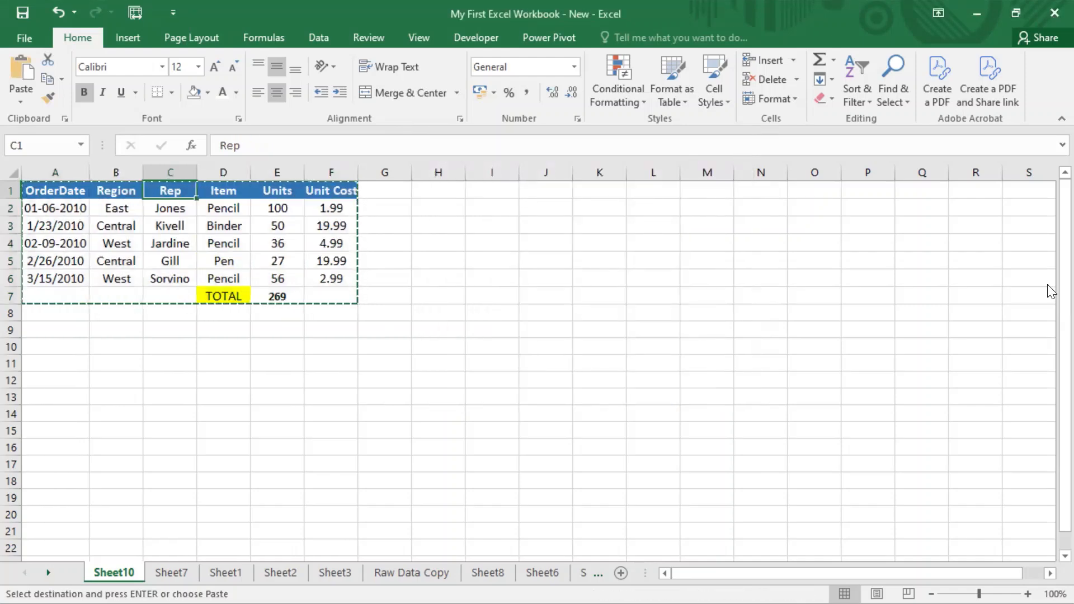
key(Right)
key(Right)
key(Right)
key(Right)
key(Right)
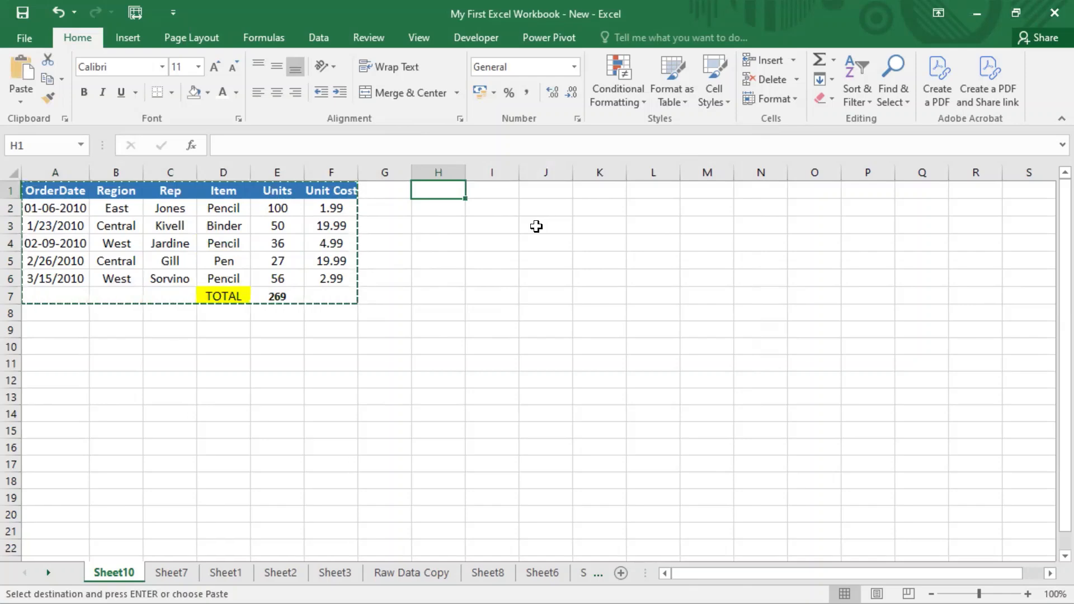
click(21, 102)
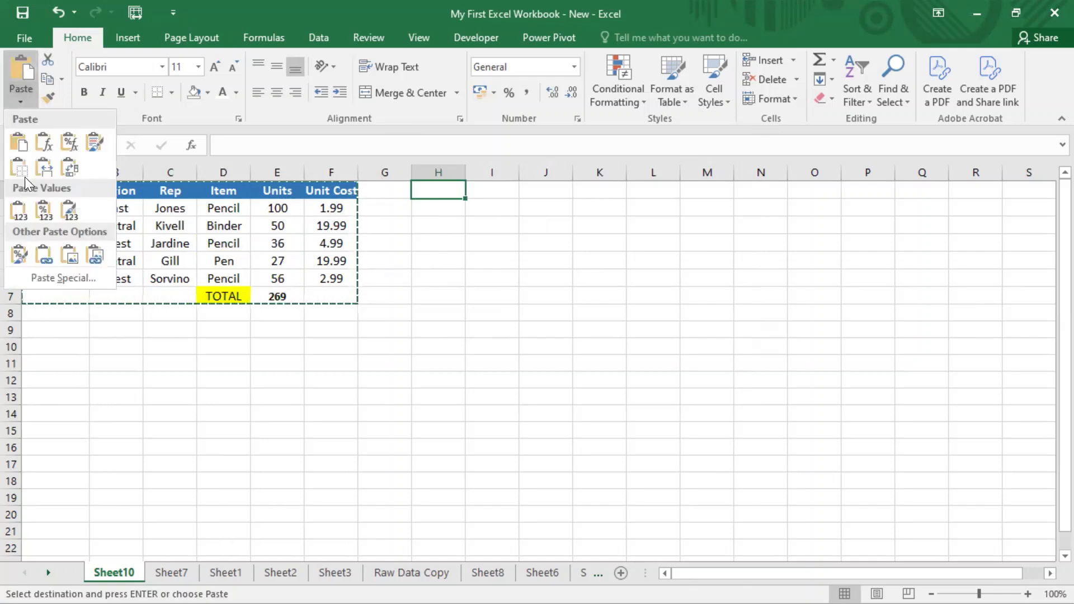
click(57, 274)
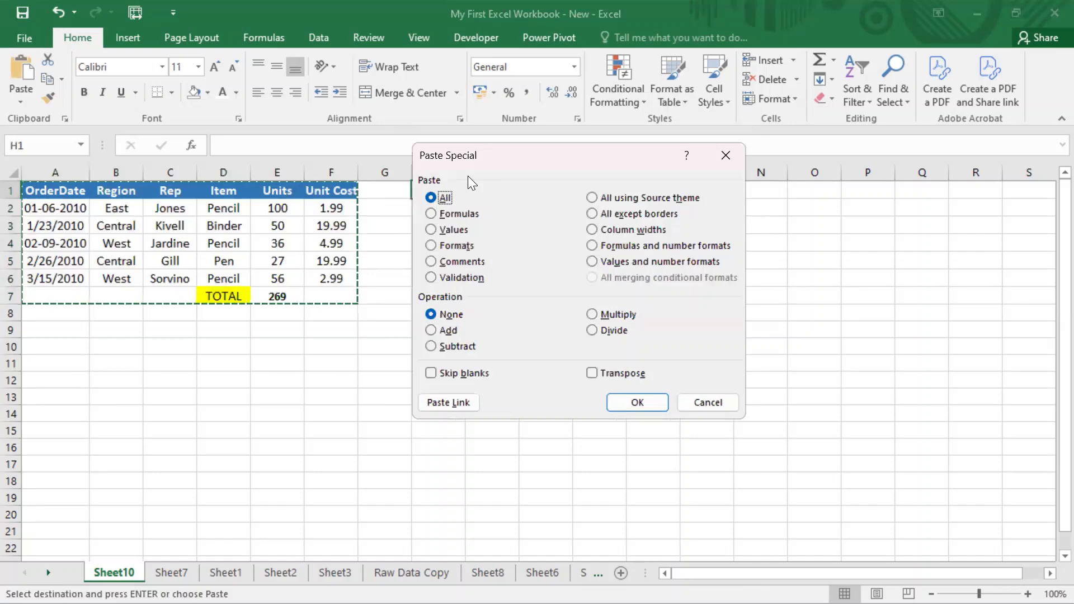
drag(472, 182, 70, 182)
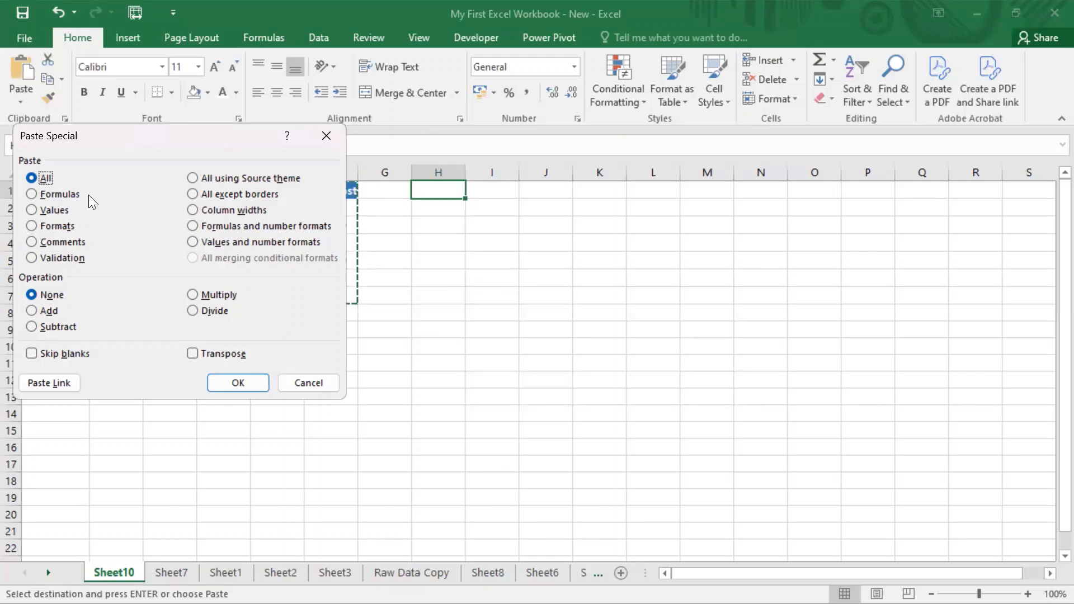
drag(145, 139, 161, 339)
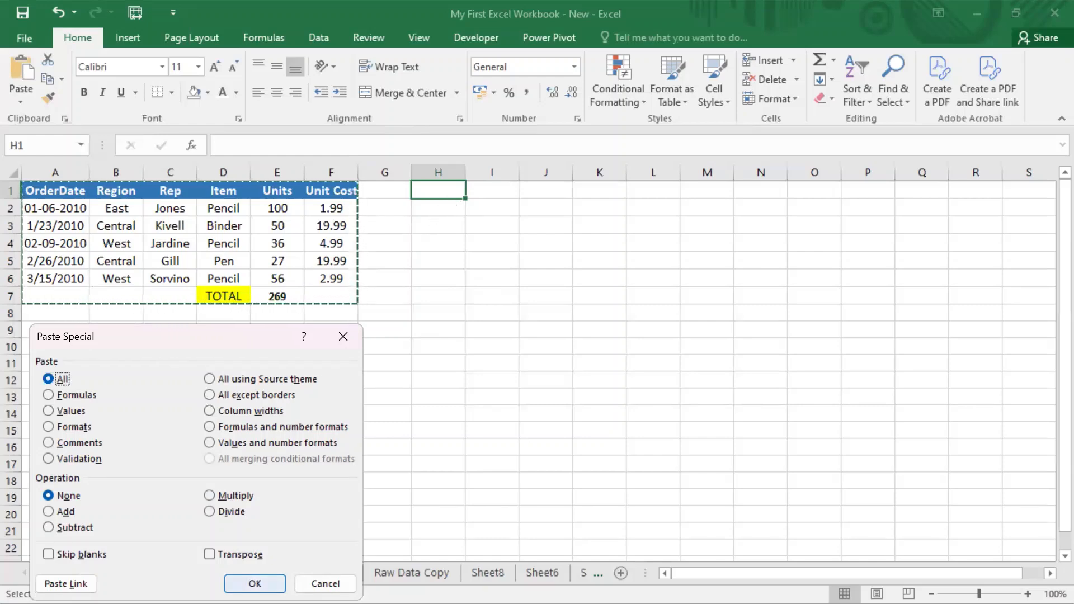
click(263, 582)
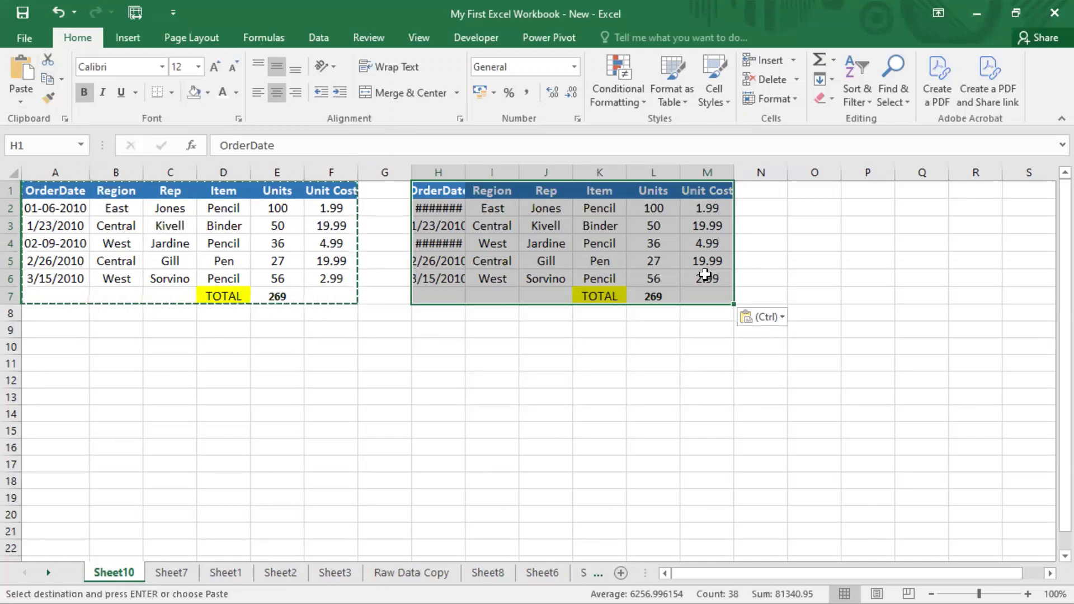
key(ctrl+z)
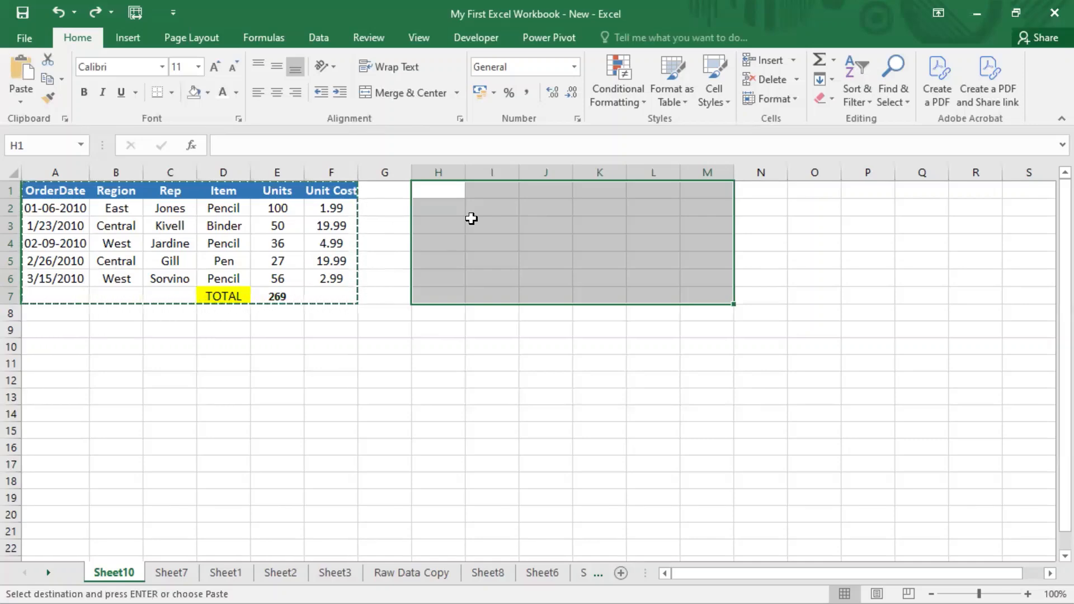
click(436, 195)
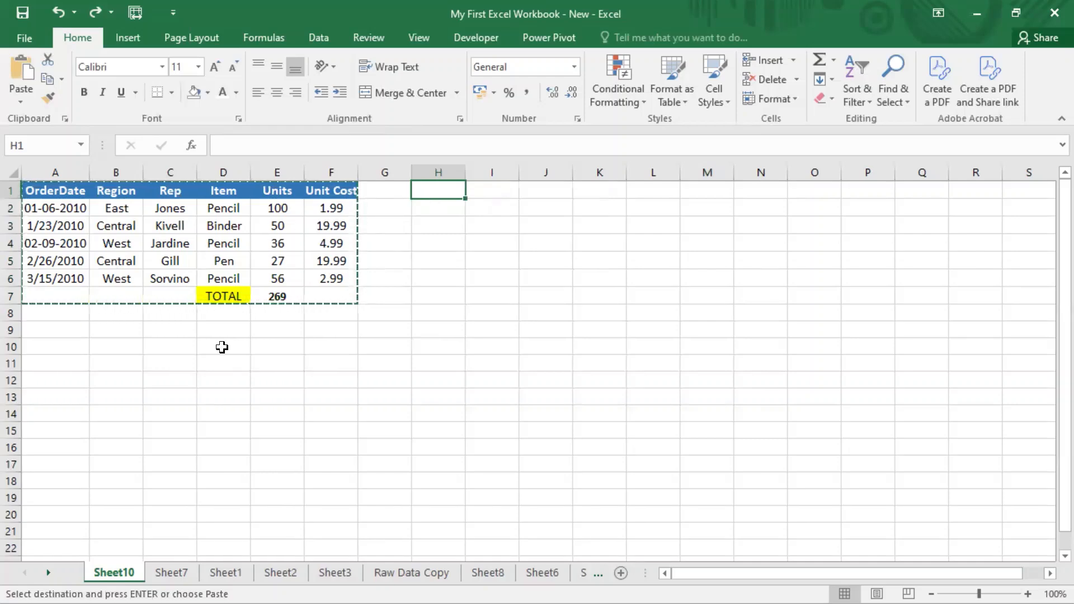
Step: Cancel the pending copy and replace the units total in E7 with the formula =SUM(E2:E6)
key(Left)
key(Left)
key(Left)
key(ctrl+Down)
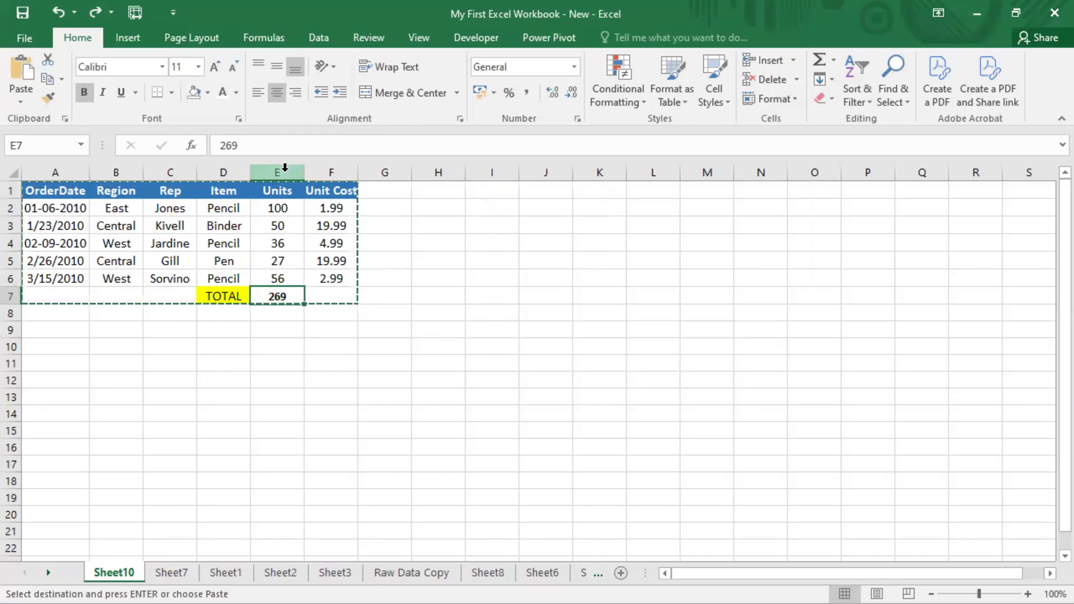
key(Escape)
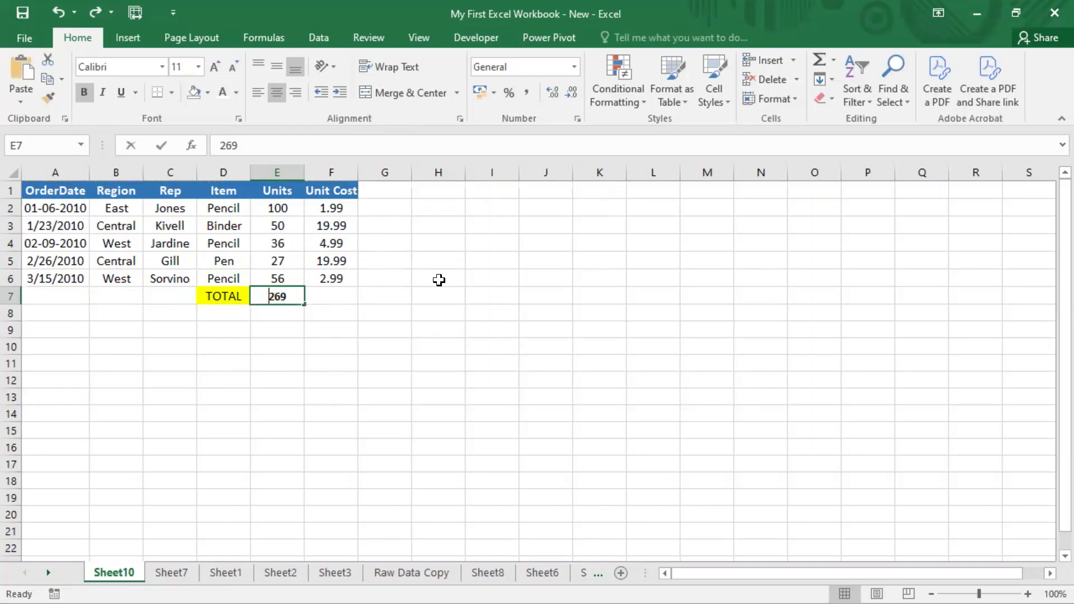
text(=sum)
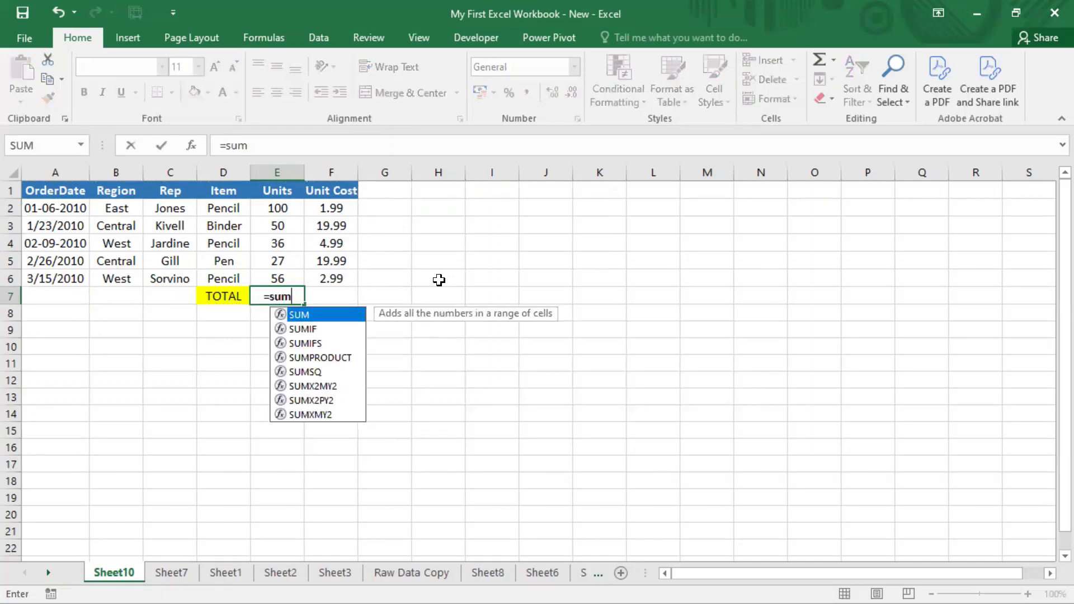
text(()
key(Up)
key(ctrl+shift+Up)
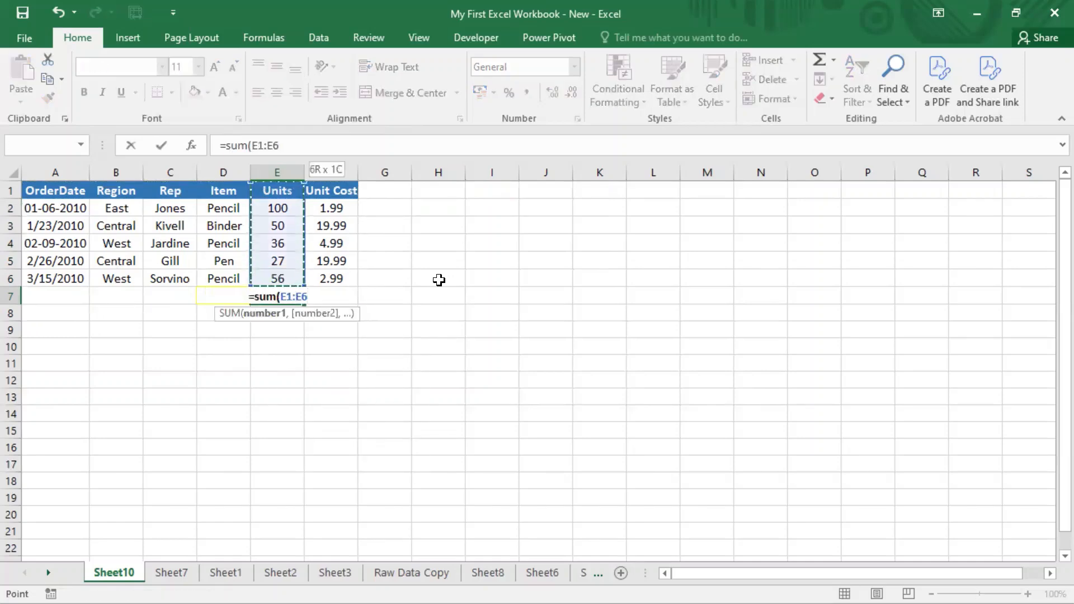
key(shift+Down)
key(ctrl+Return)
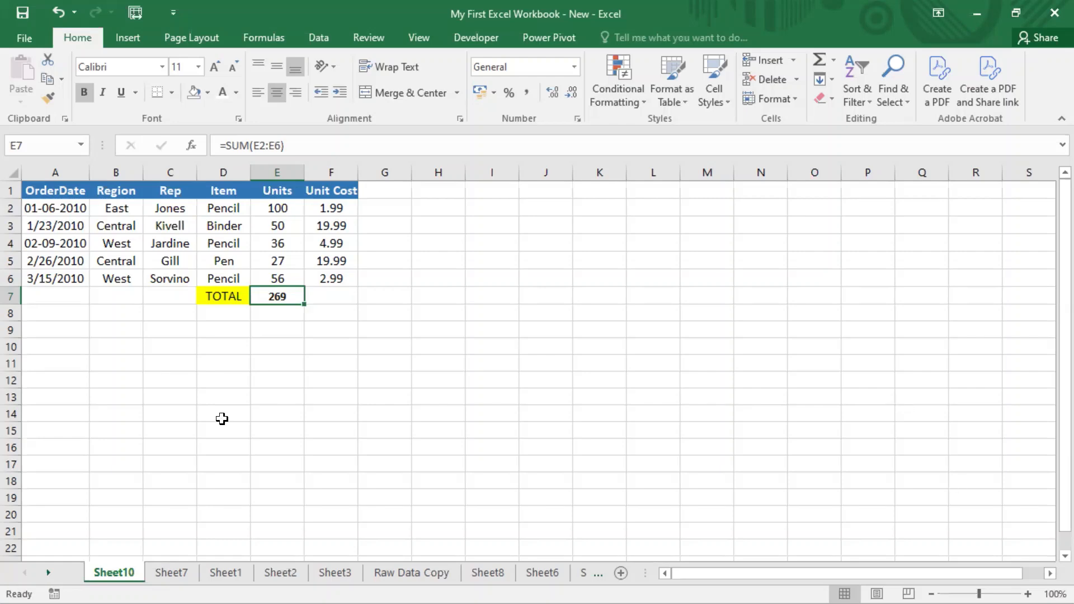
Step: Copy the units total formula in E7
key(Up)
key(Down)
key(ctrl+c)
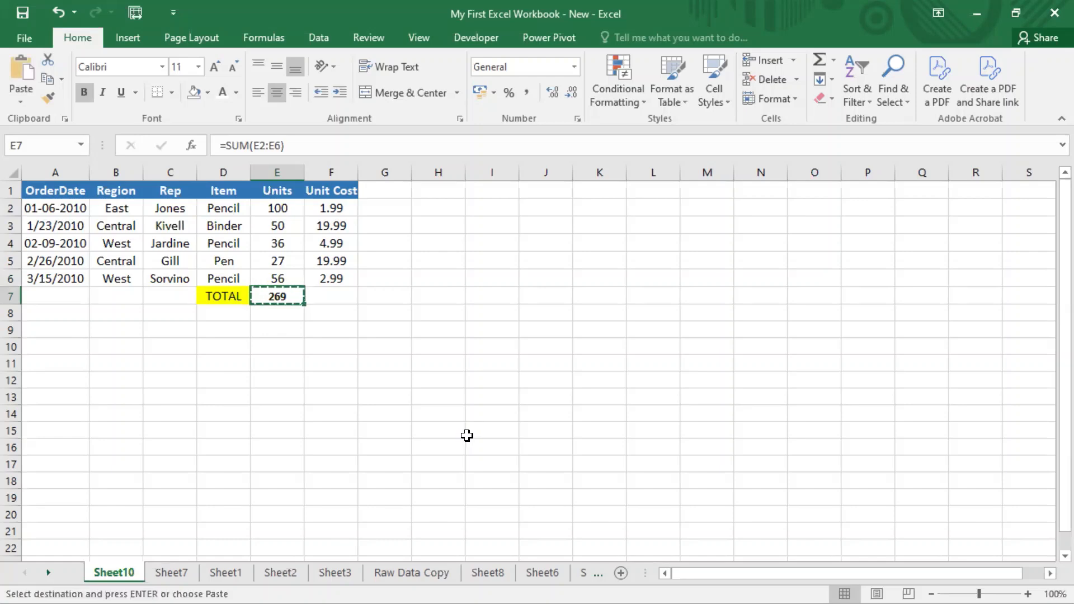
click(21, 102)
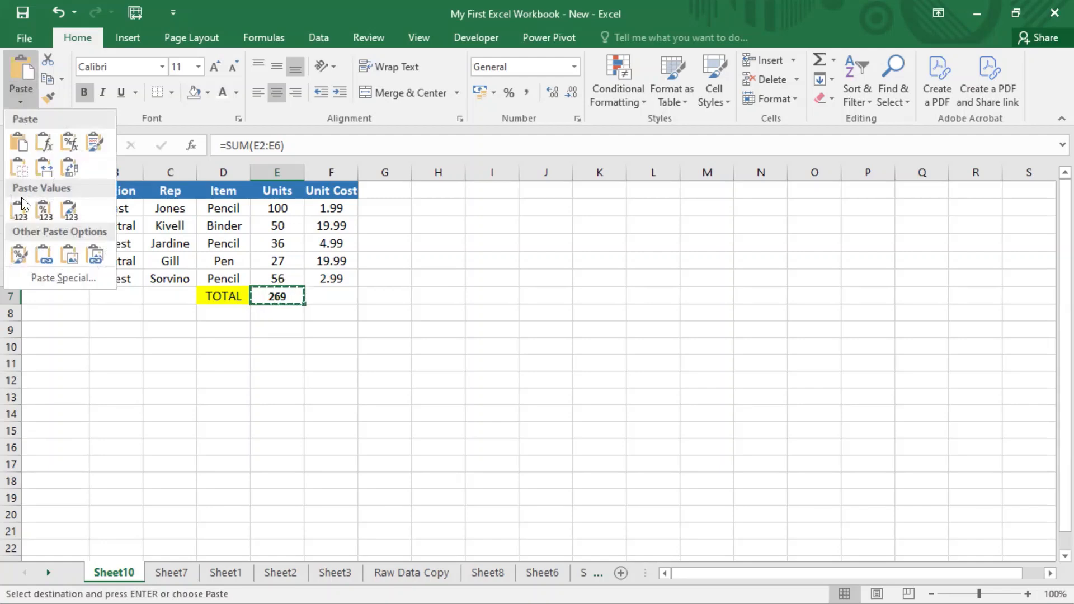
click(45, 279)
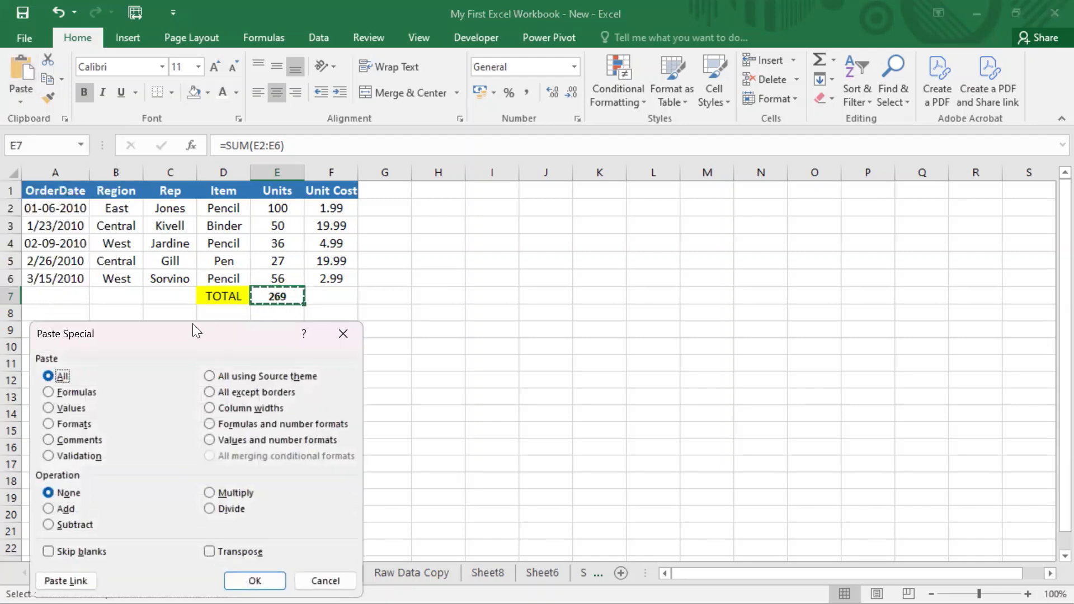
drag(199, 330, 649, 75)
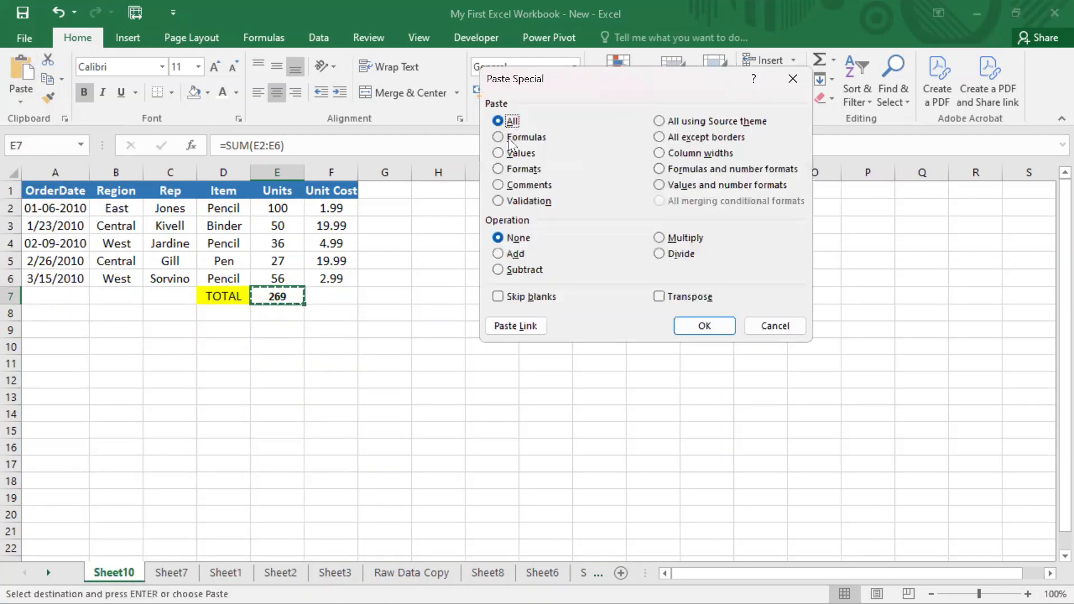
click(498, 138)
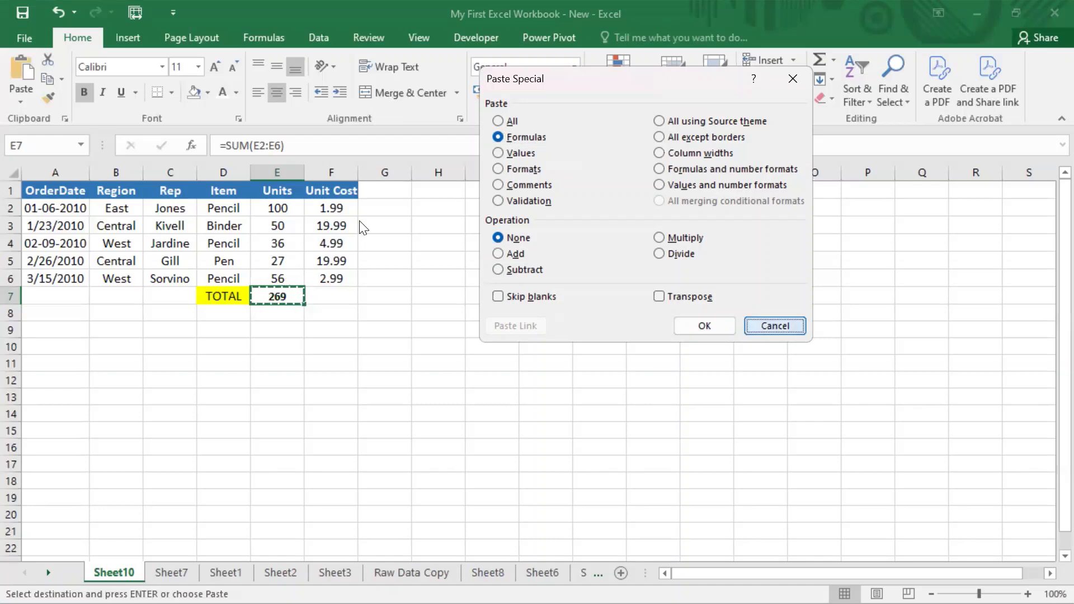
click(775, 325)
Step: Paste only the copied formula into F7 under Unit Cost using Paste Special with Formulas
key(Right)
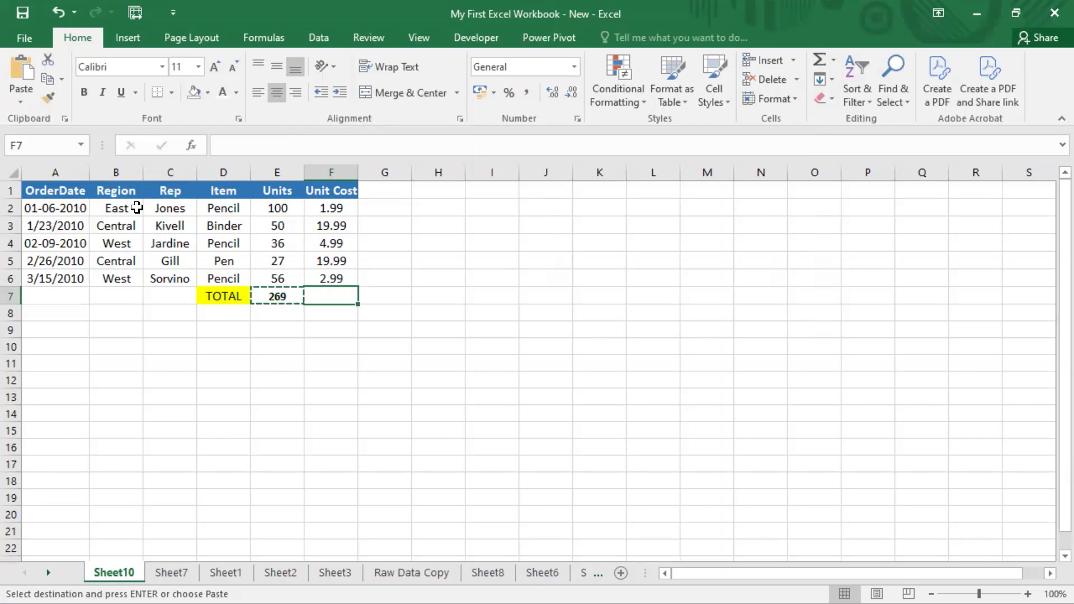
click(20, 100)
click(55, 275)
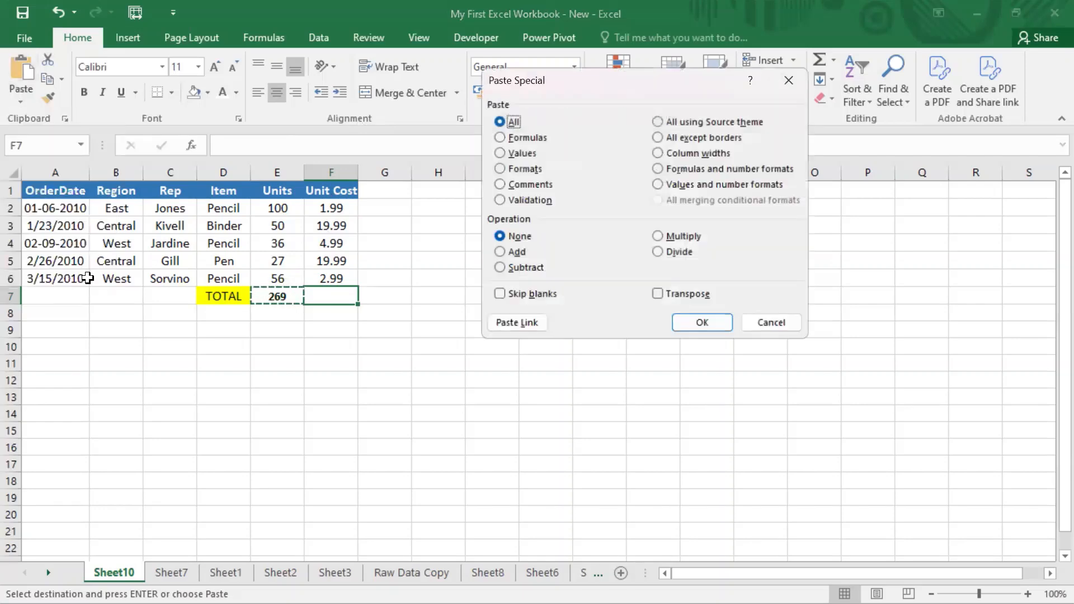
click(516, 137)
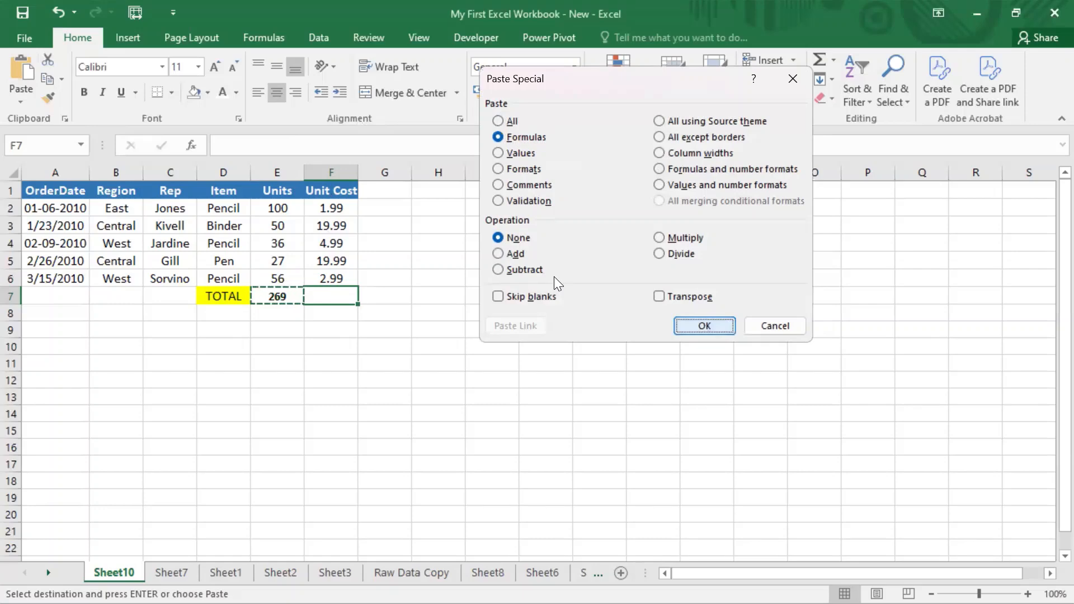
key(Return)
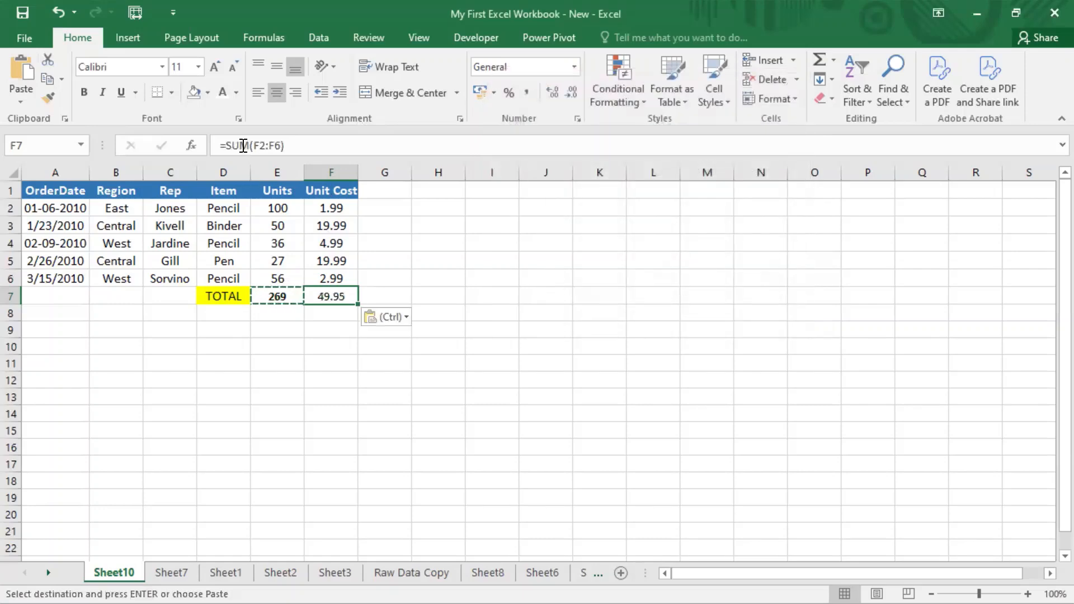
Step: Examine the pasted formula in F7 and the Unit Cost cells F2:F6 it adds, comparing it with E7
click(314, 144)
double_click(314, 143)
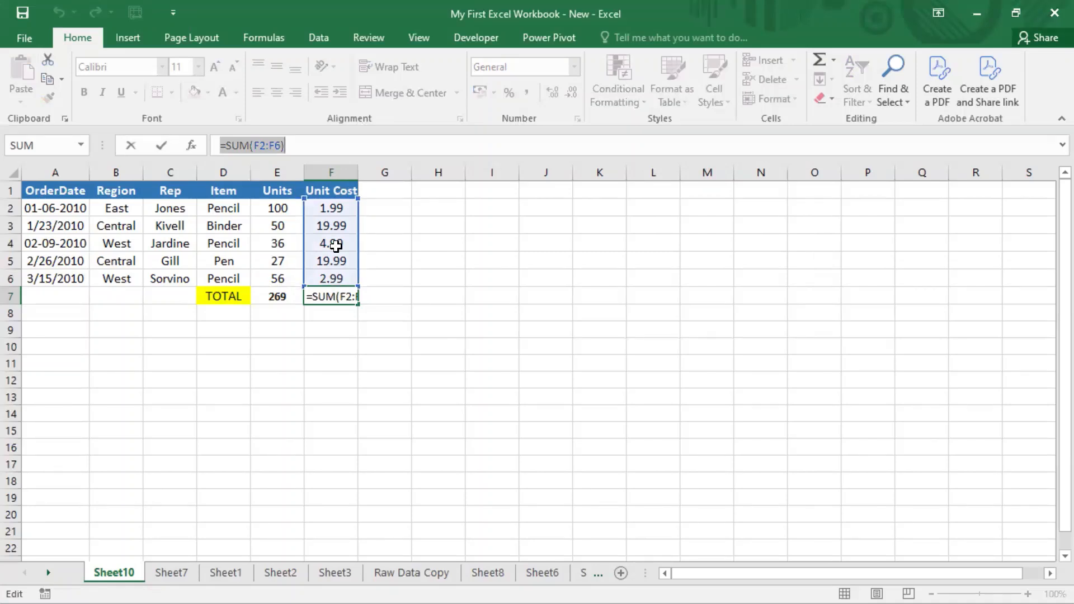
key(ctrl+Return)
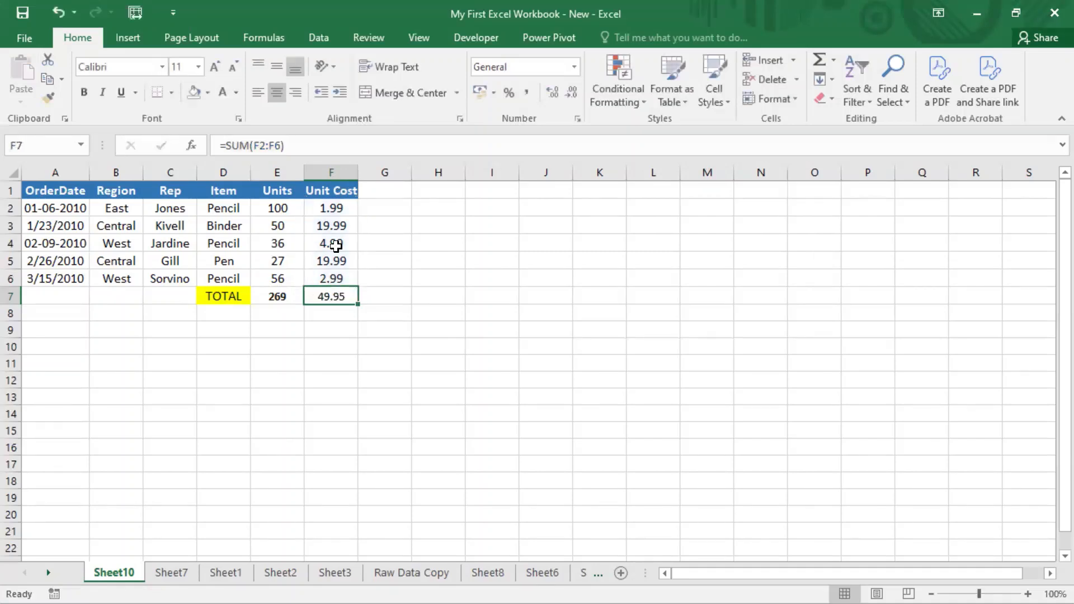
key(Left)
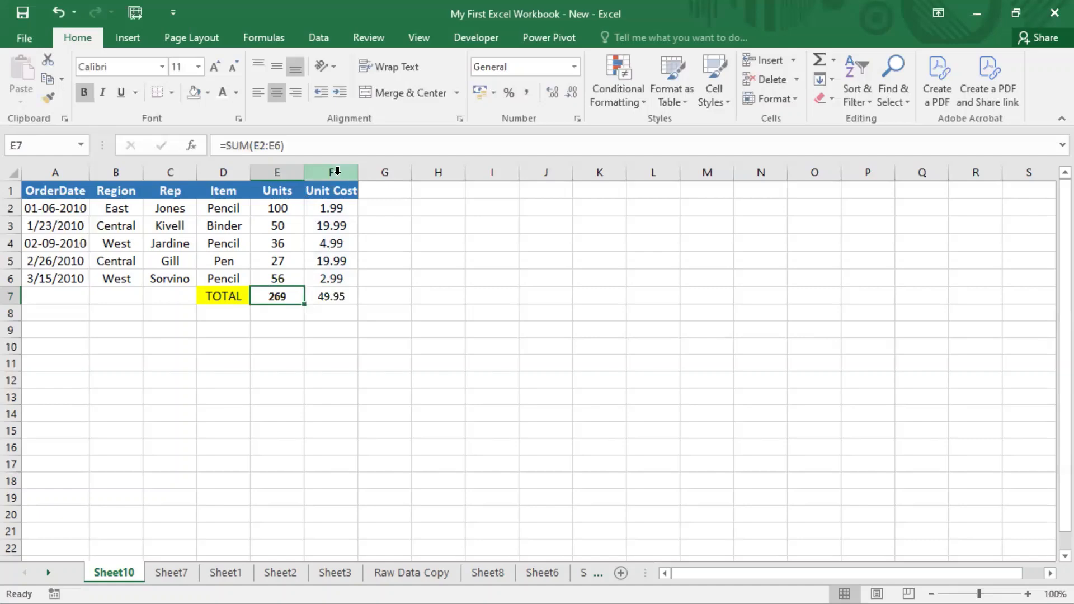
drag(330, 208, 345, 272)
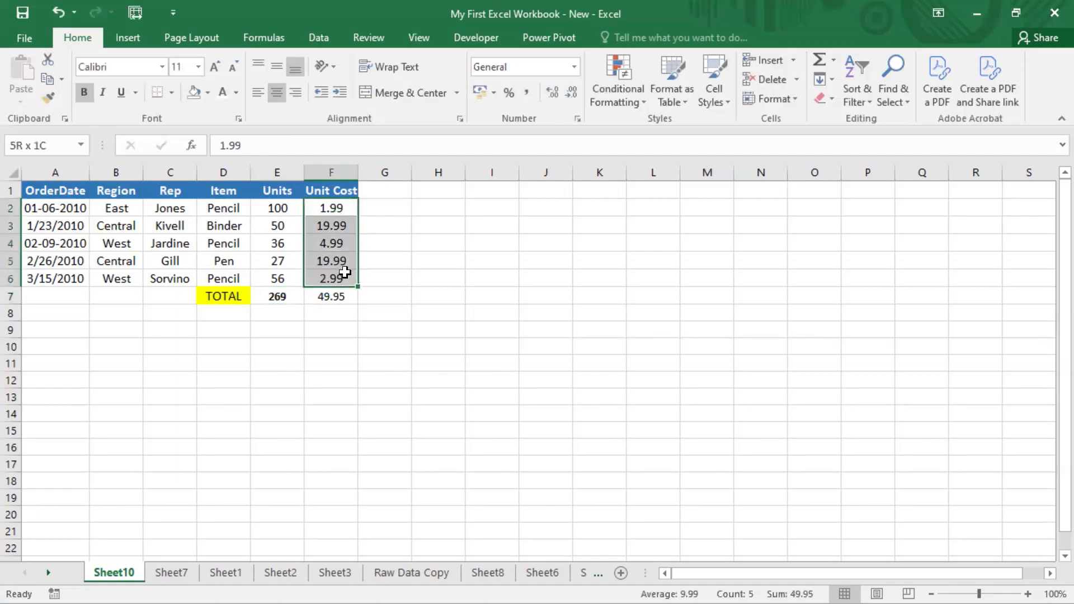
key(ctrl+Down)
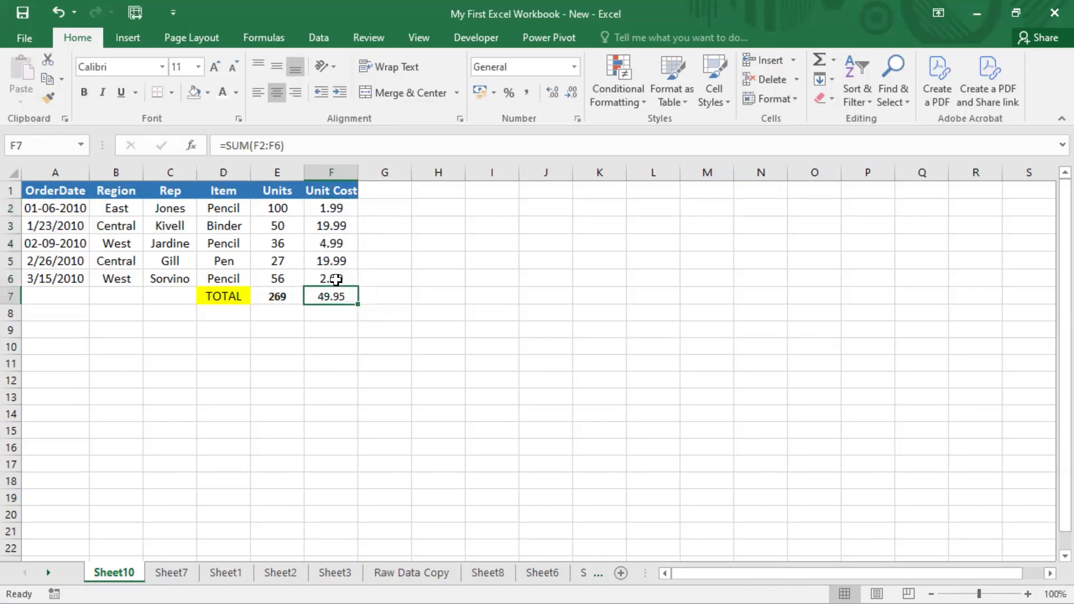
Step: Fill the units total cell E7 with a pale green theme colour
click(482, 278)
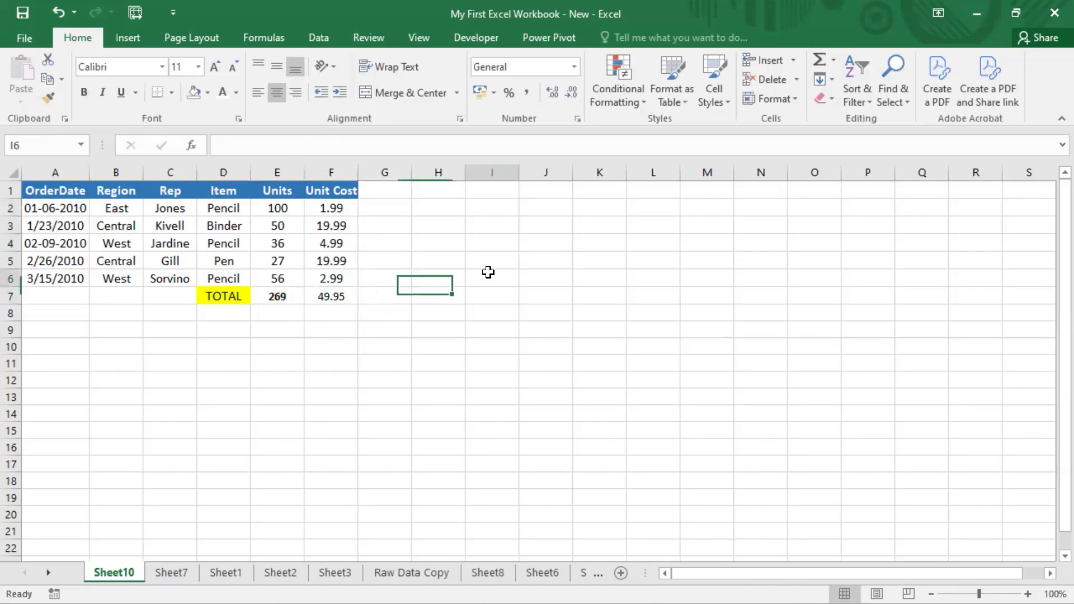
key(Down)
key(Left)
key(Left)
key(Left)
key(Left)
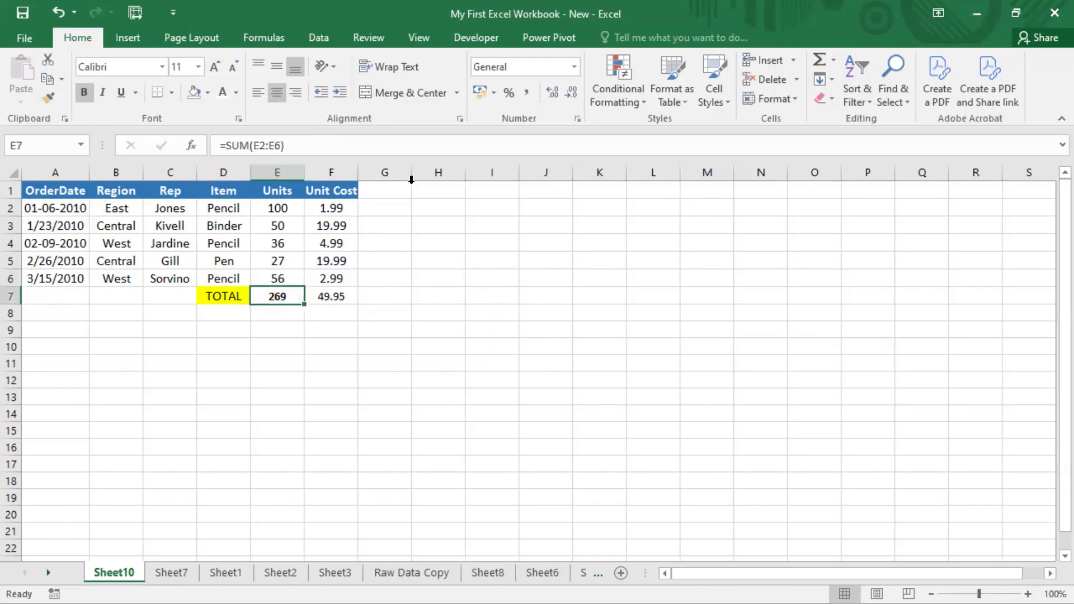
click(207, 91)
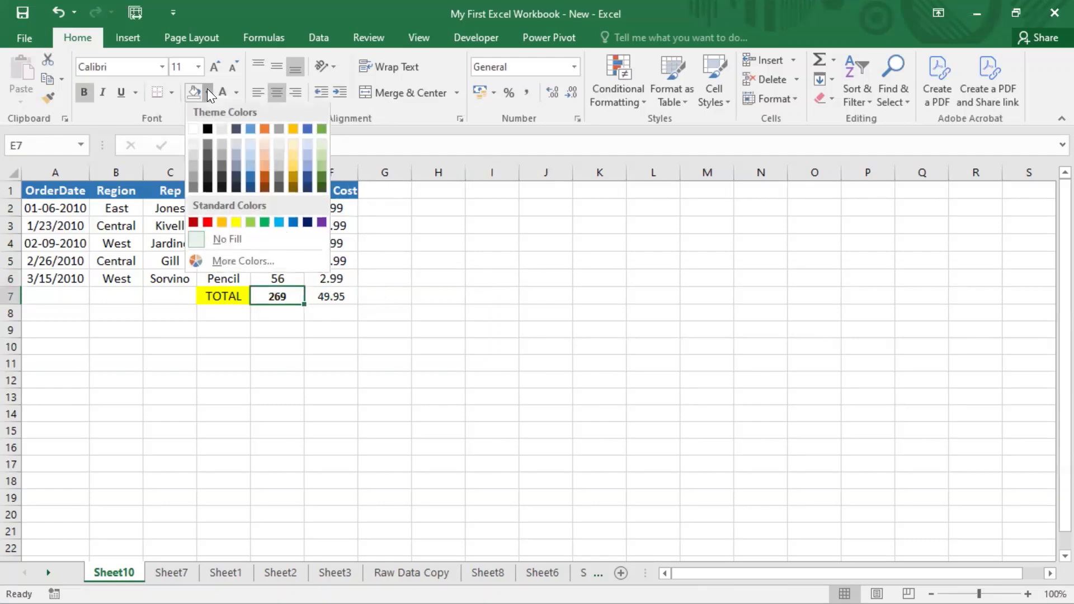
click(322, 147)
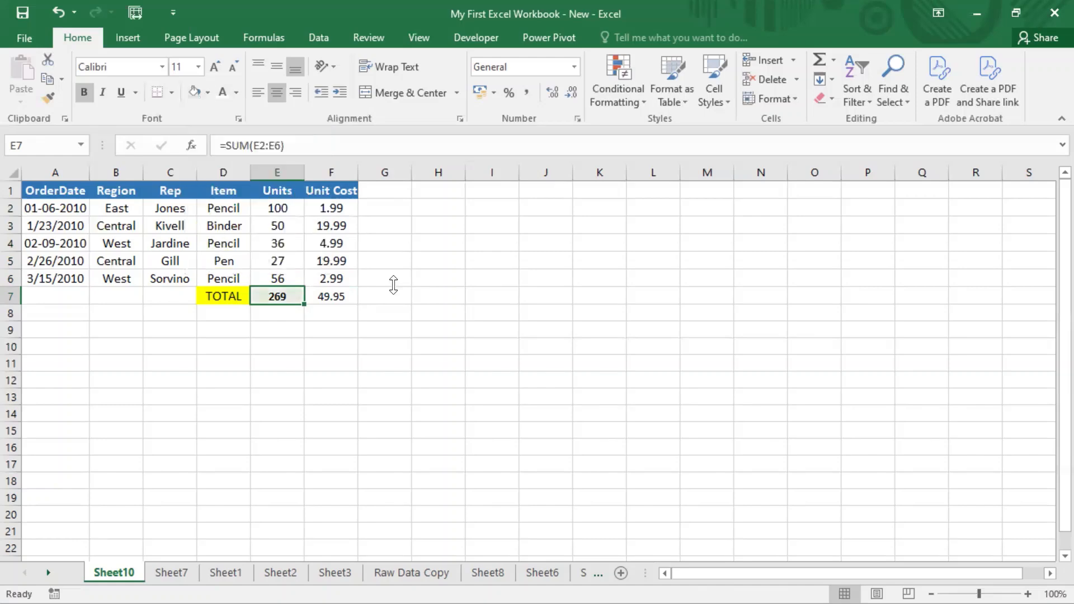
key(Down)
key(Right)
key(Right)
key(Right)
key(Right)
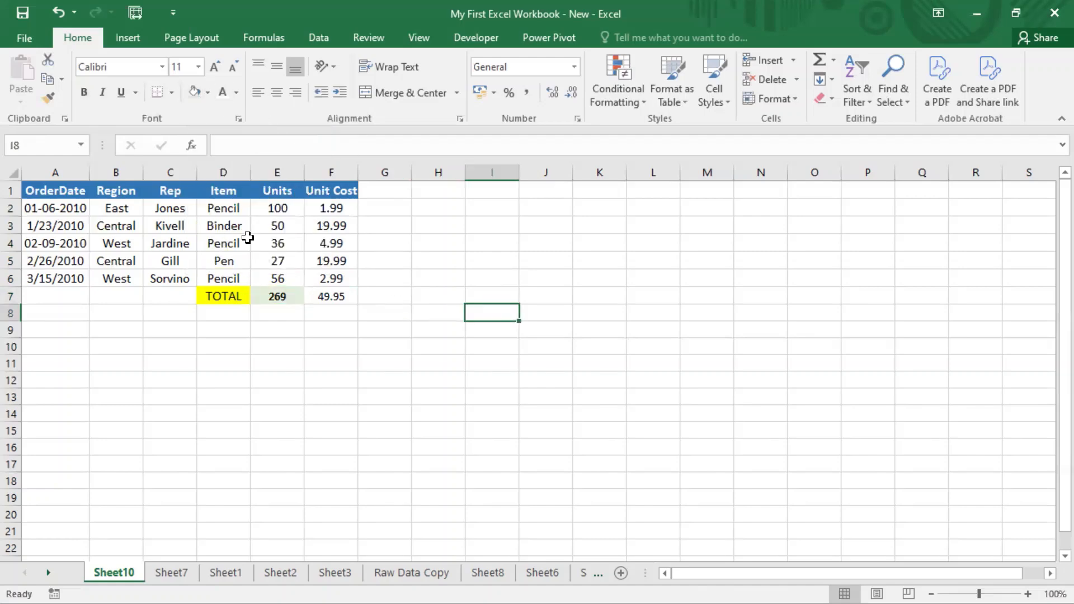
Step: Change the fill of the units total cell E7 to the standard light green
key(Up)
key(Left)
key(Left)
key(Left)
key(Left)
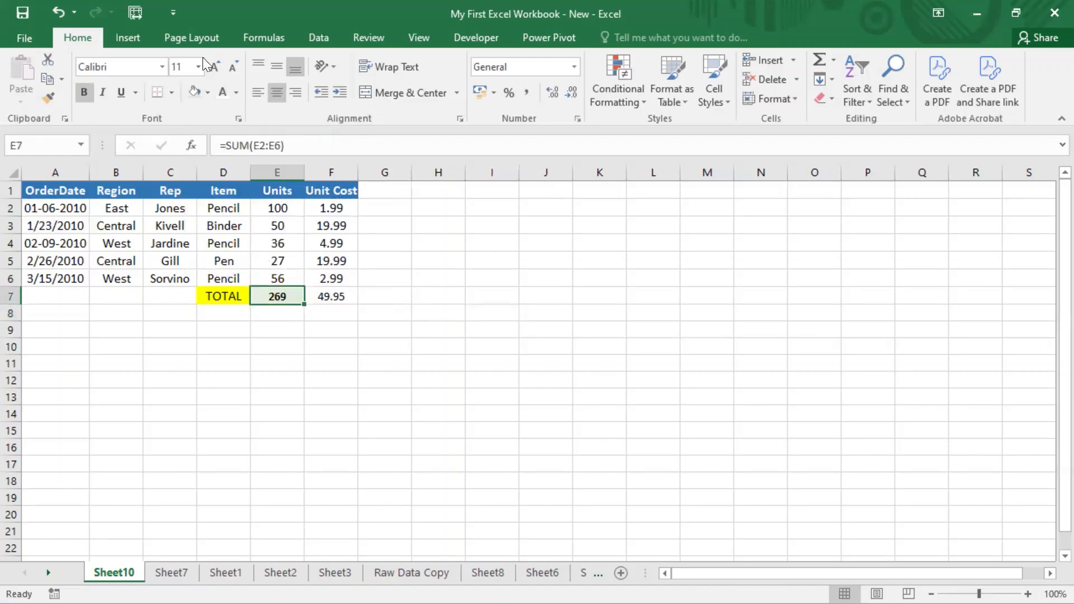
click(205, 92)
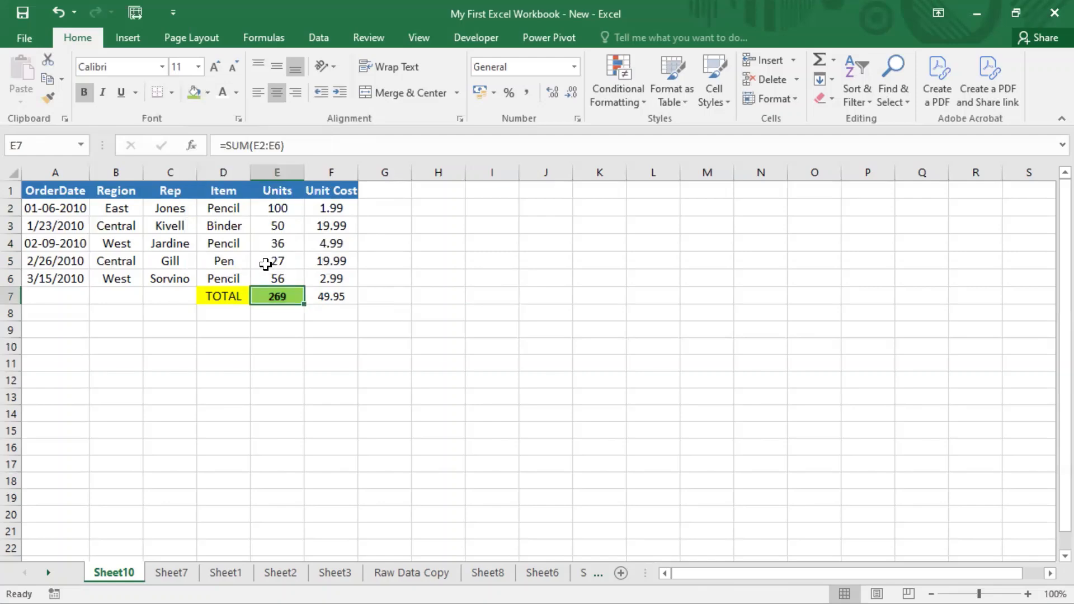
Step: Clear the total in F7 under Unit Cost and copy the green units total cell E7
key(Down)
key(Down)
key(Right)
key(Up)
key(Up)
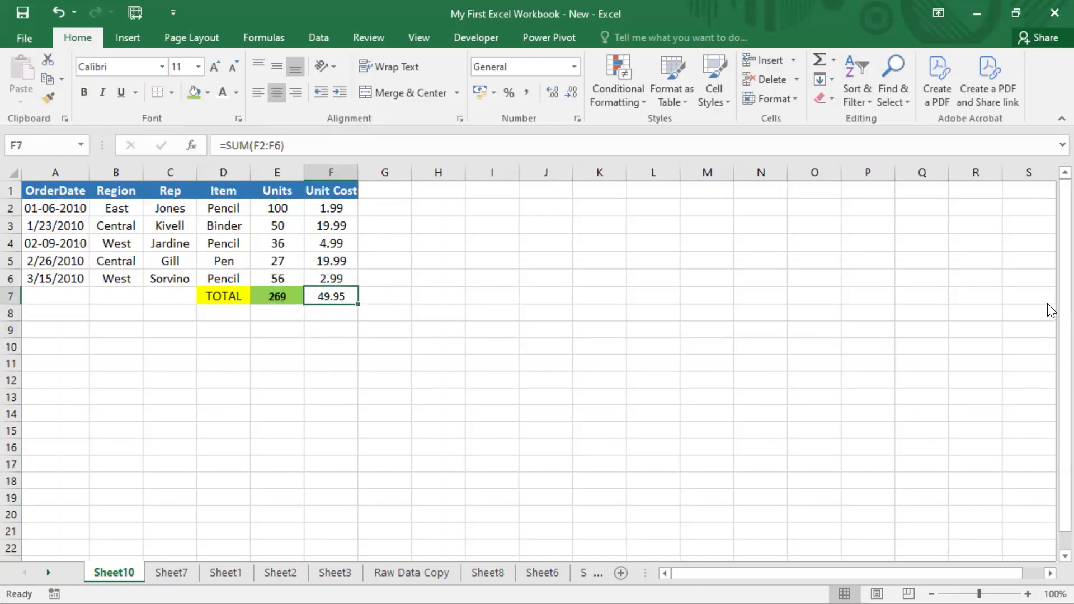
key(Delete)
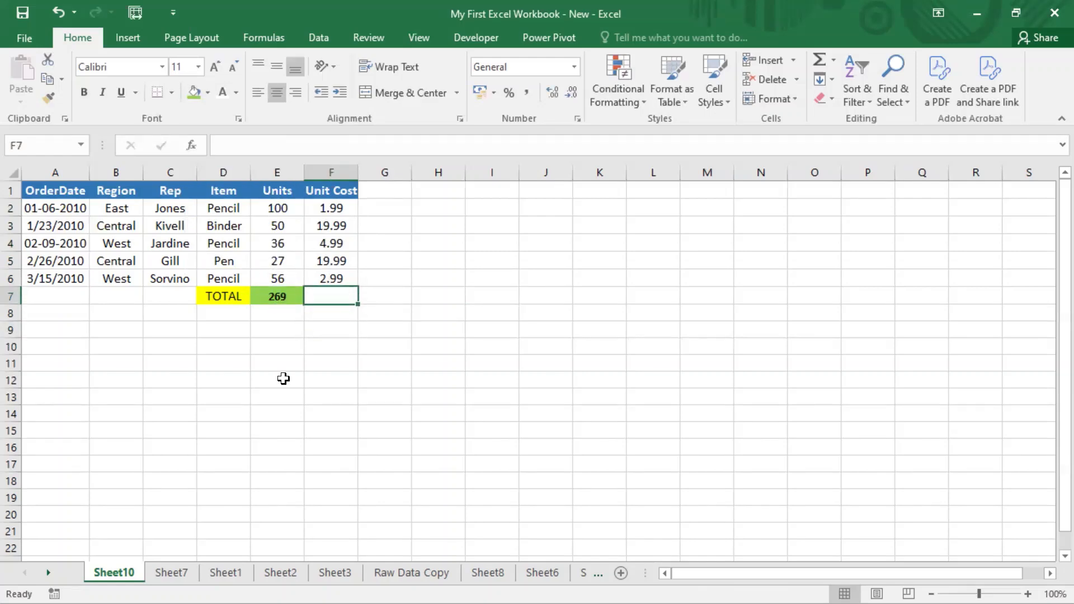
key(Left)
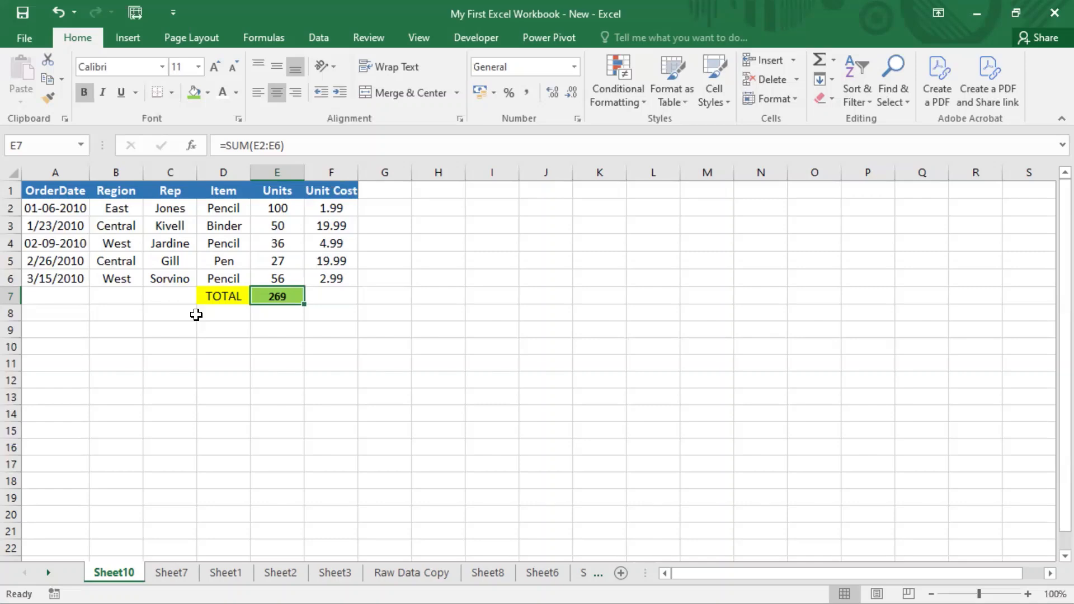
key(ctrl+c)
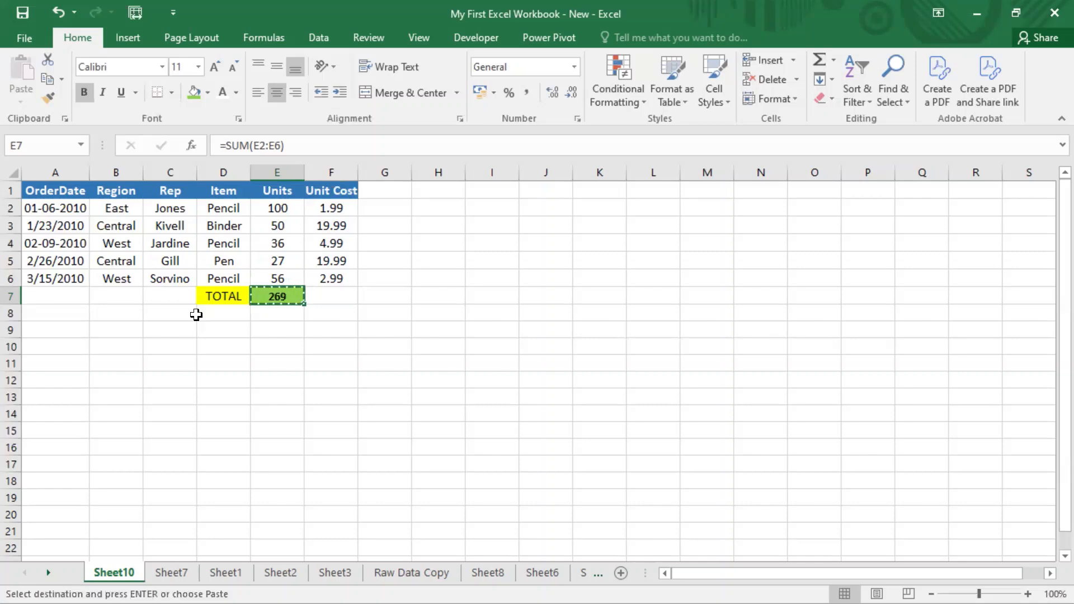
click(22, 101)
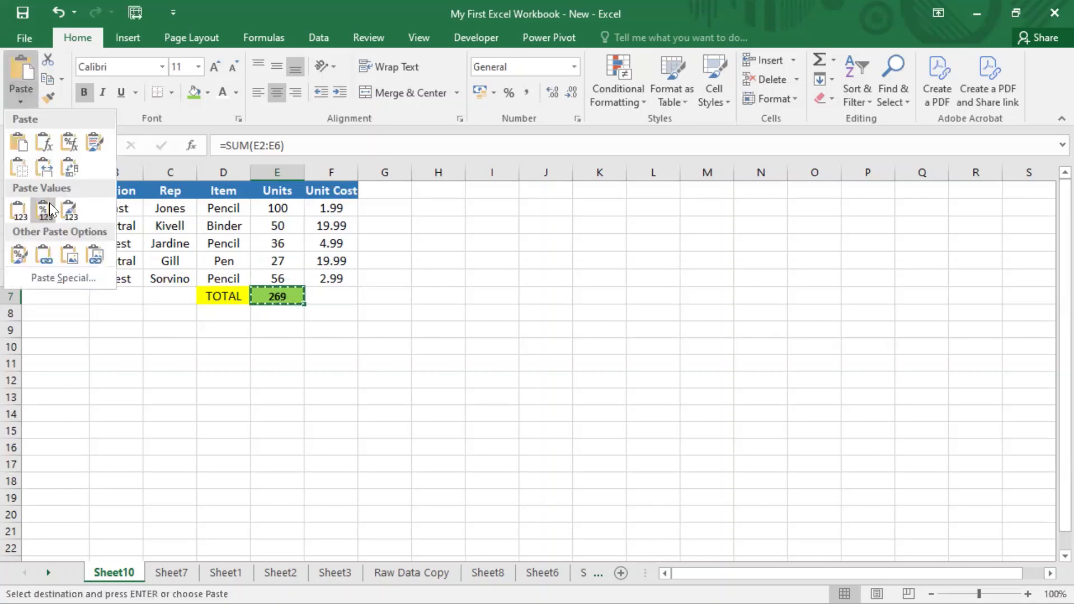
click(50, 279)
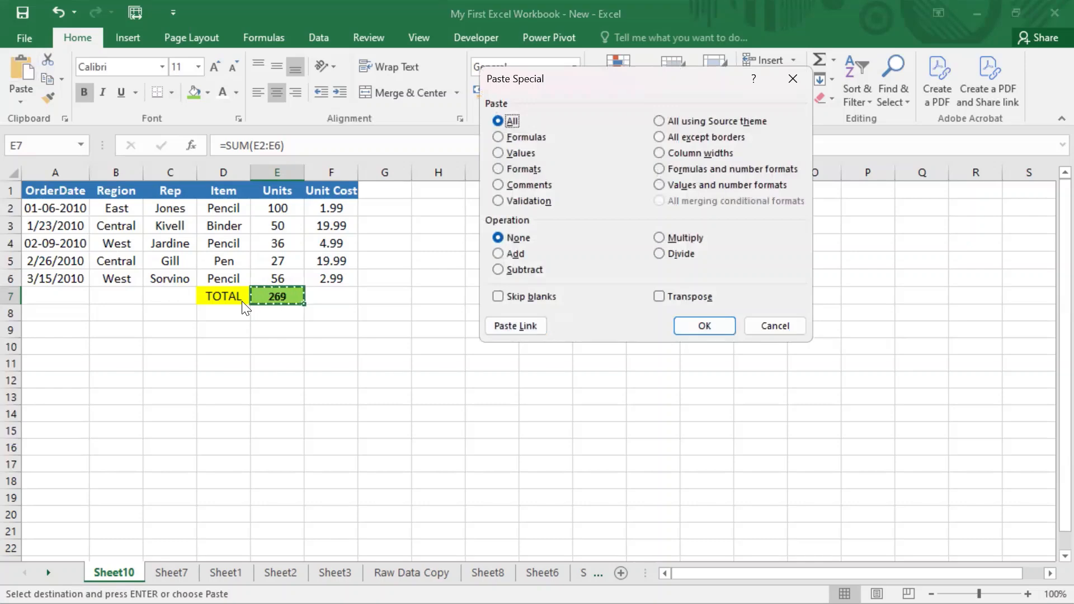
key(Escape)
Step: Paste only the formula from E7 into F7 using Paste Special with Formulas
key(Right)
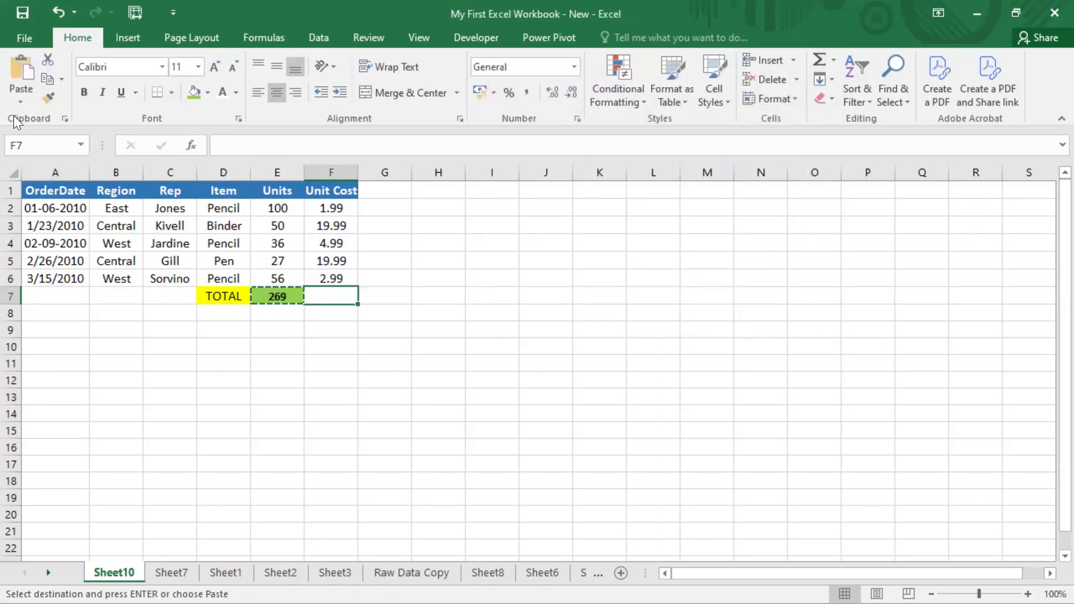
click(23, 100)
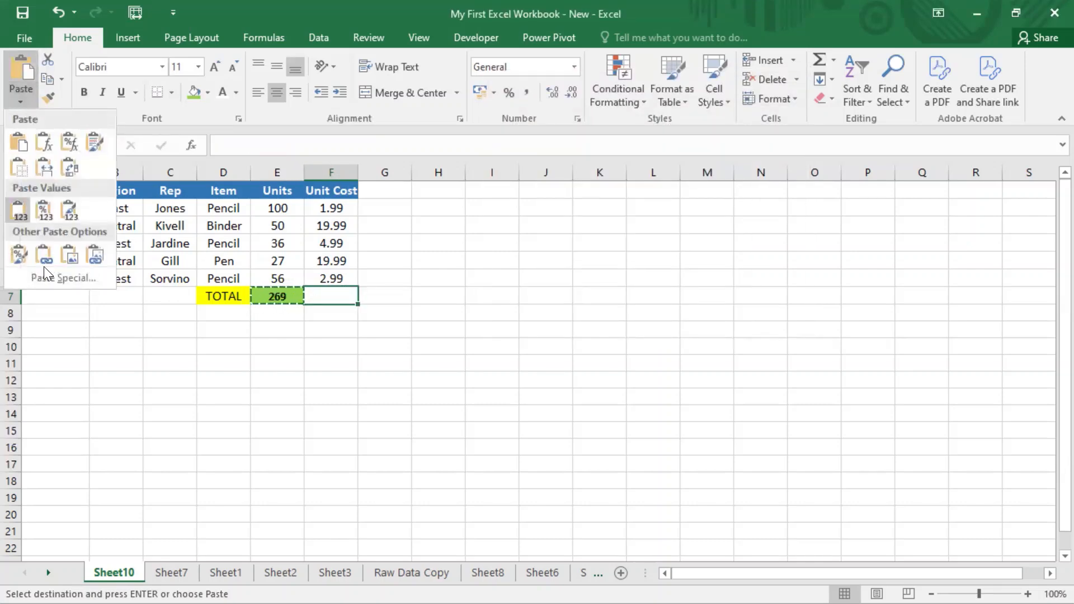
click(55, 280)
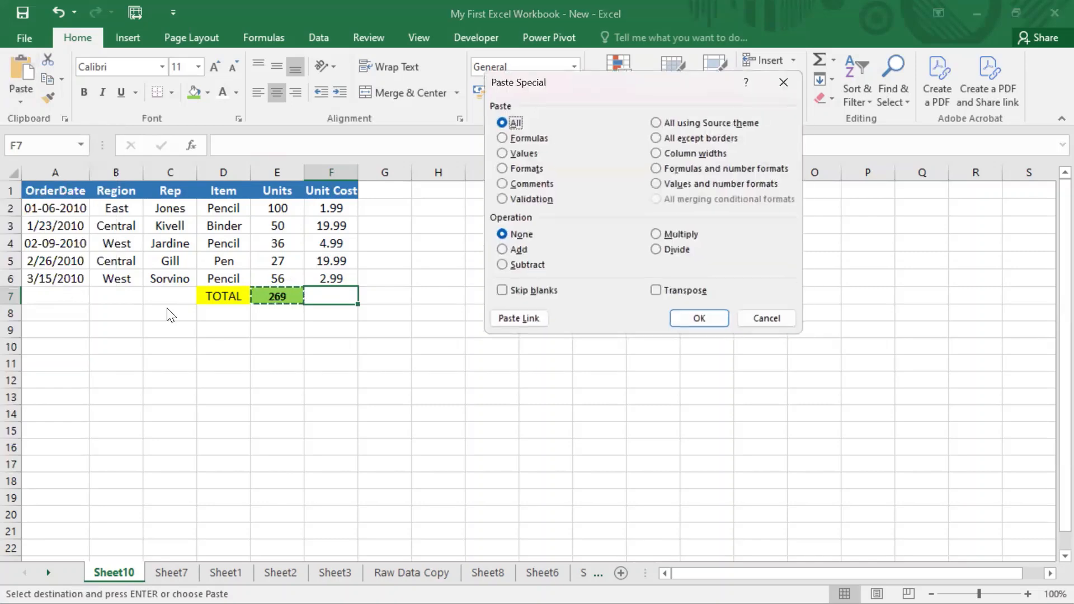
click(520, 141)
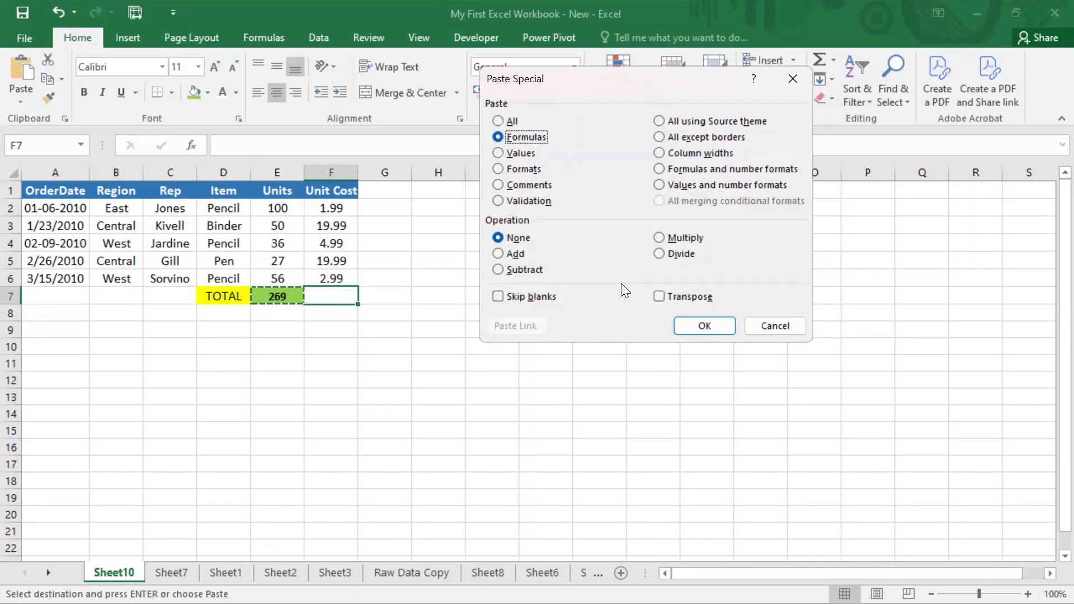
key(Return)
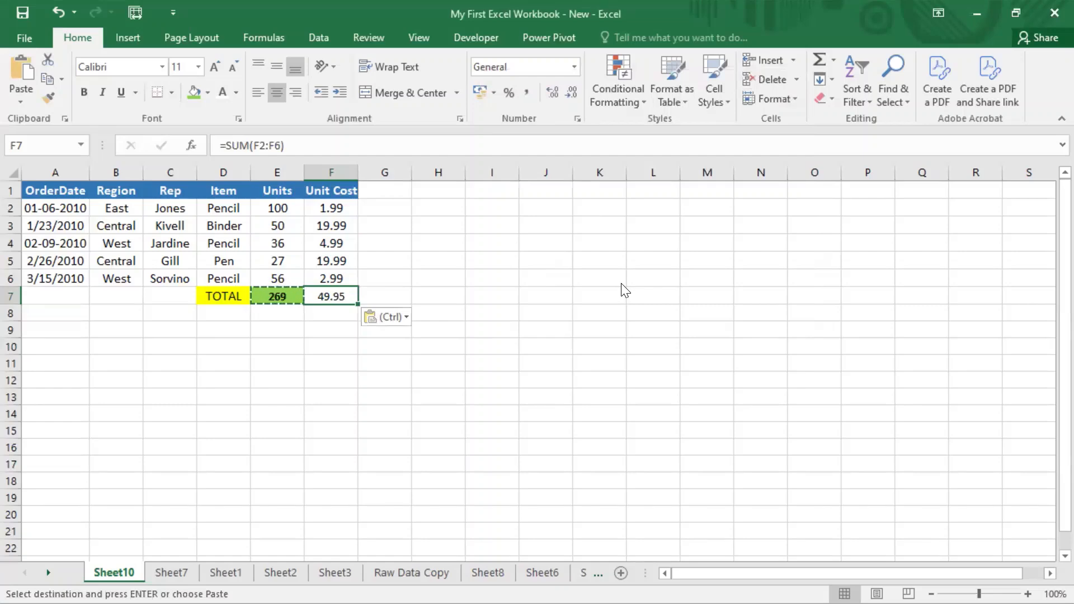
Step: Compare the formulas in E7 and F7, leaving the F7 formula unedited
key(Left)
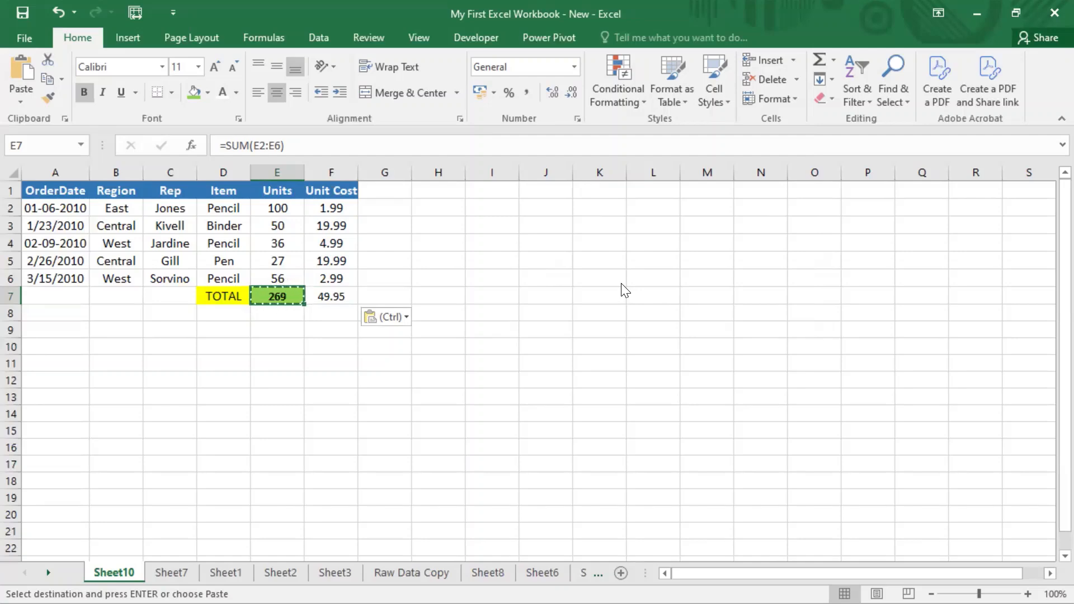
key(Right)
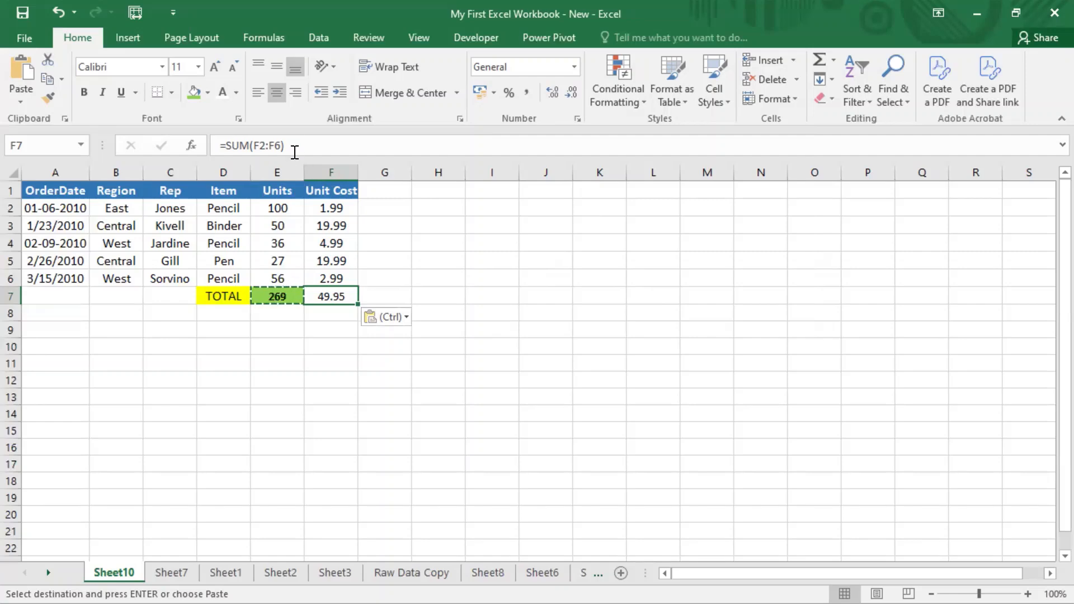
drag(295, 146, 152, 148)
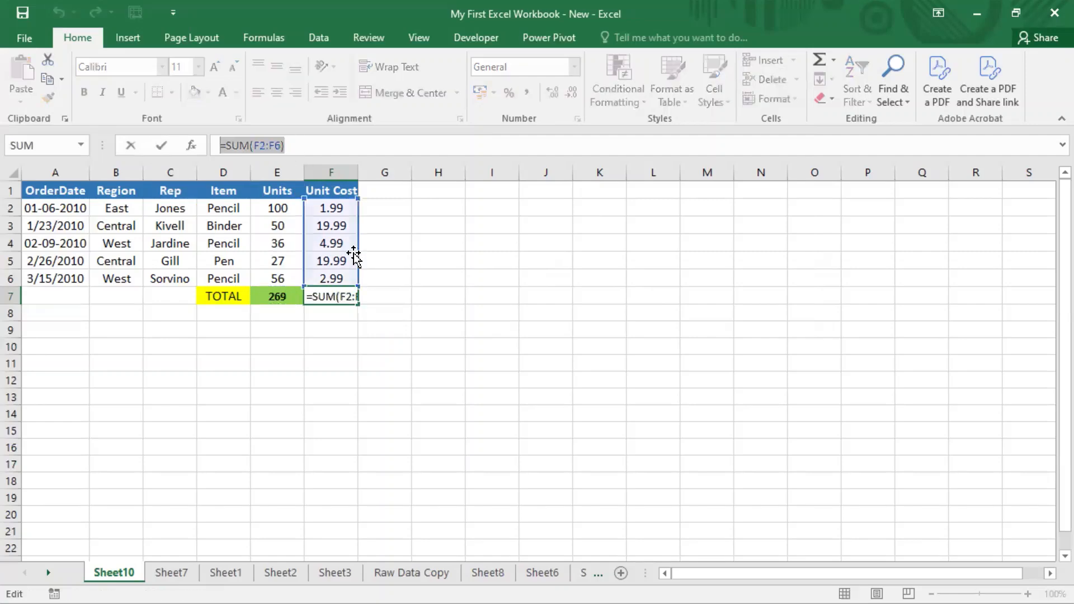
click(432, 281)
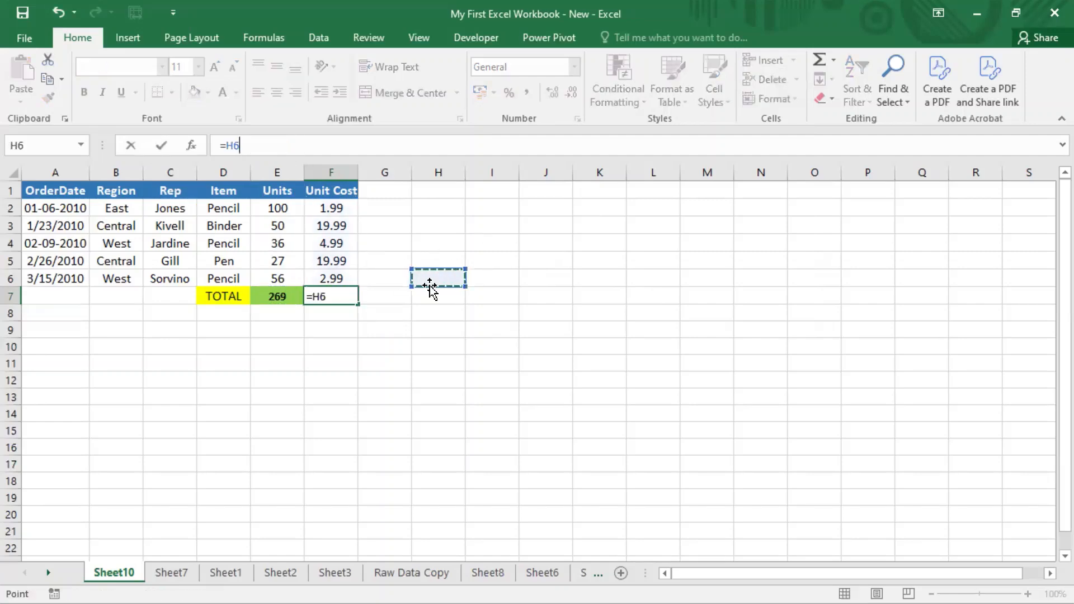
key(Escape)
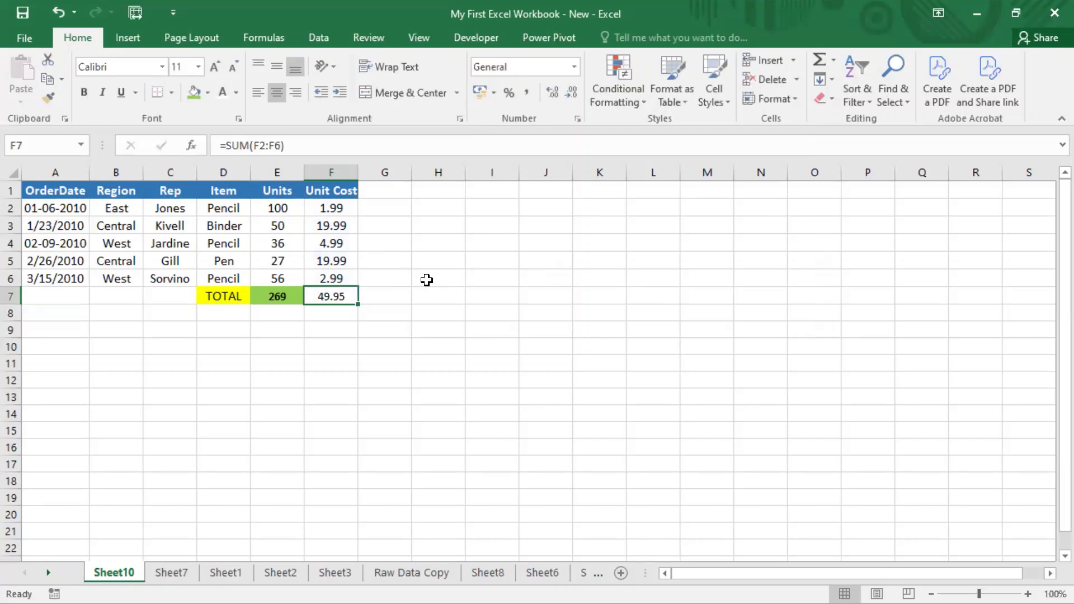
Step: Copy the Unit Cost total in F7 and paste only its value into G7 using Paste Special with Values
key(ctrl+c)
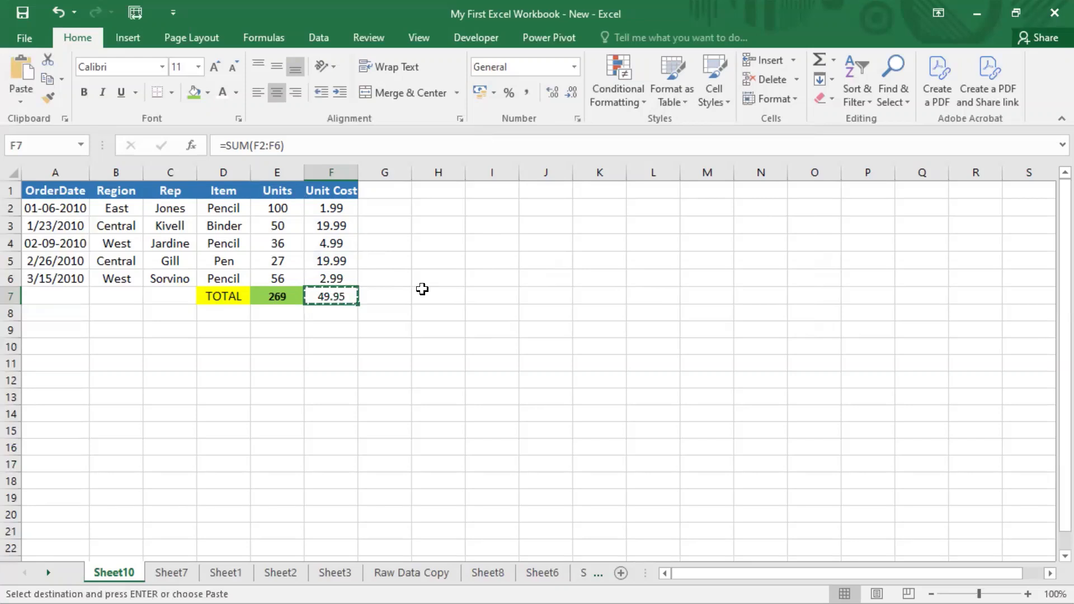
key(Right)
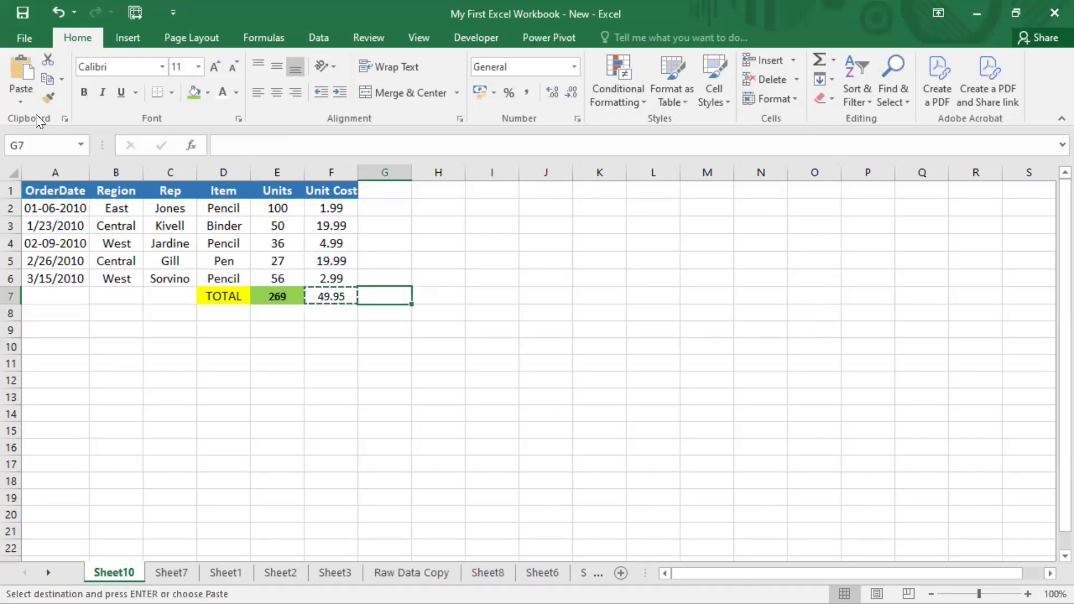
click(22, 102)
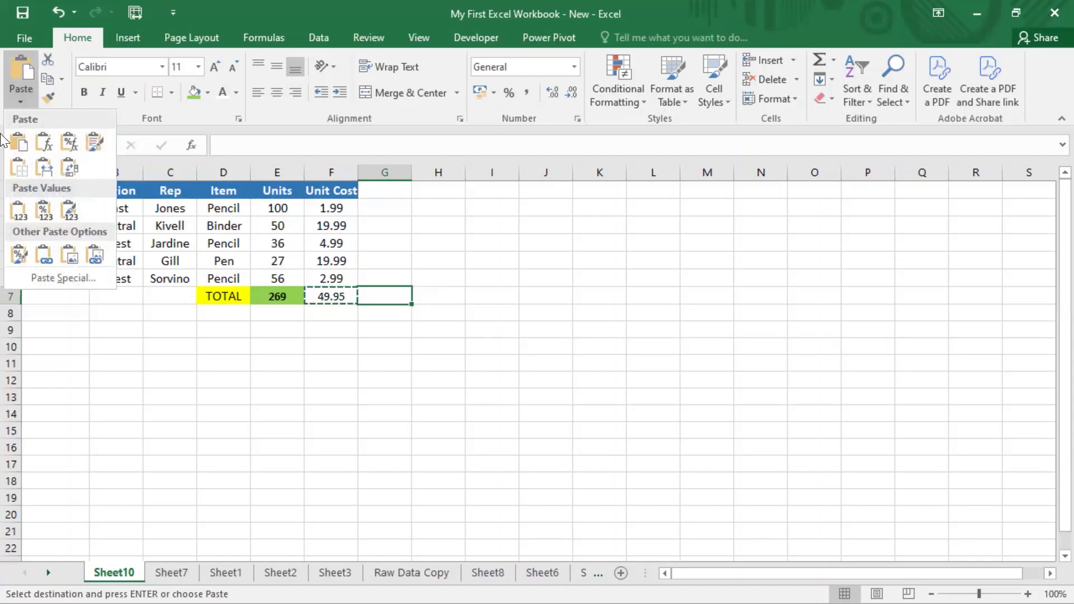
click(59, 275)
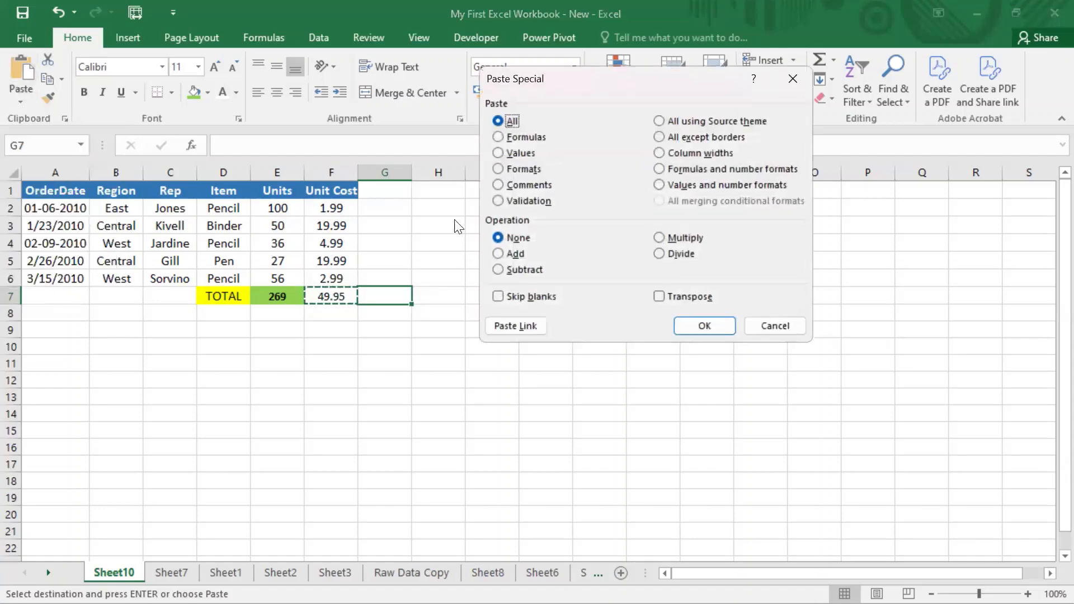
click(499, 153)
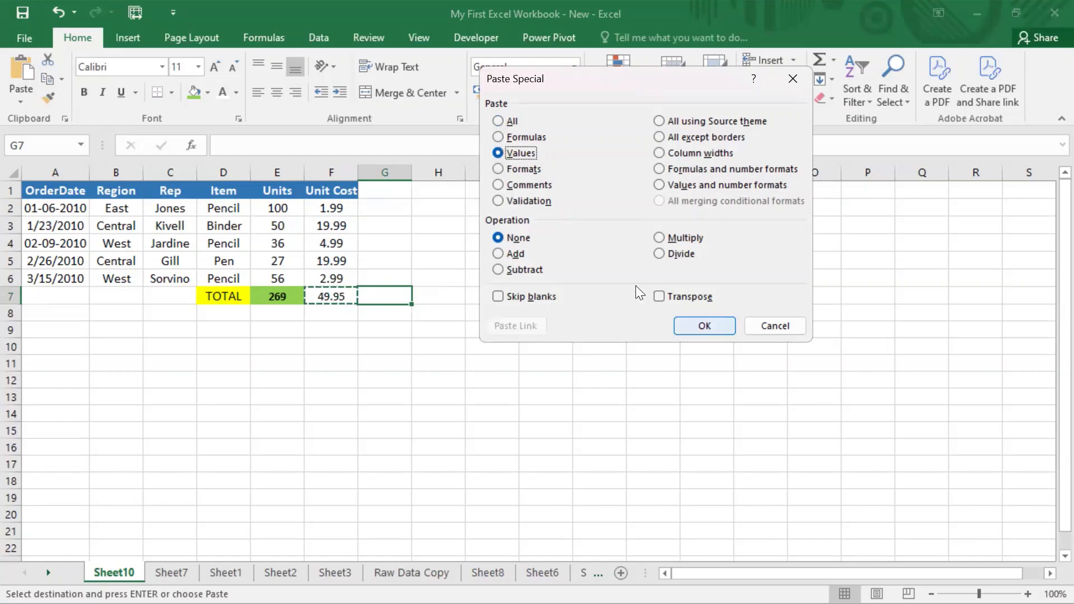
key(Return)
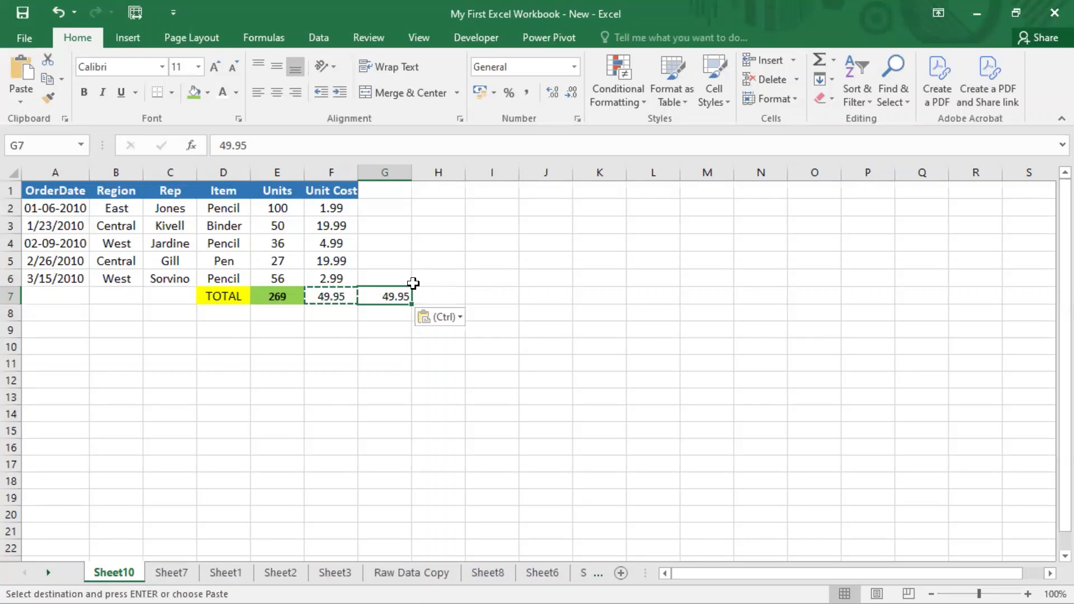
key(ctrl+shift+d)
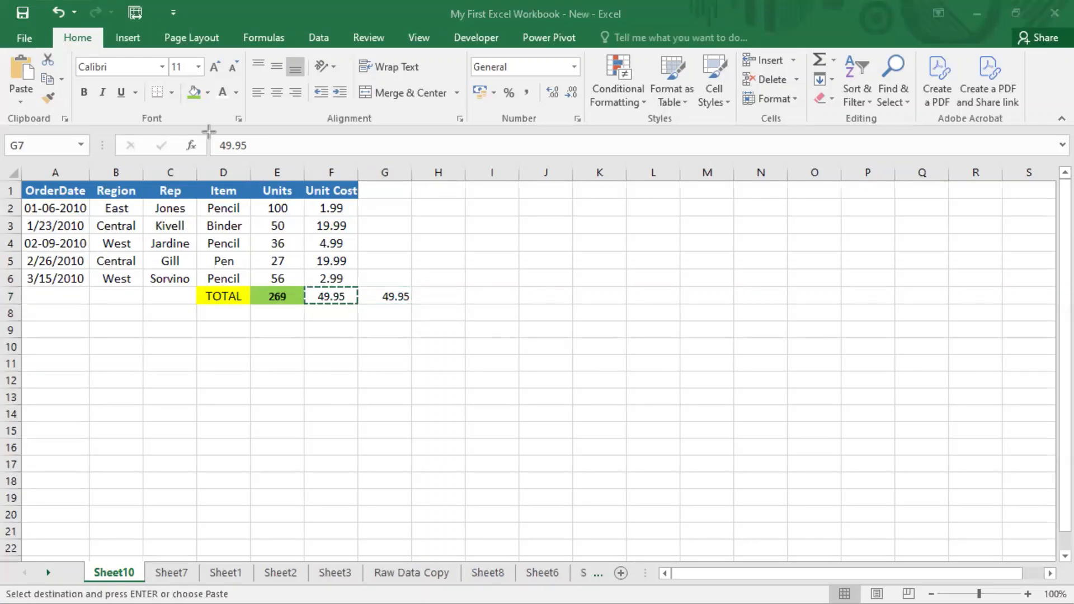
drag(207, 131, 279, 162)
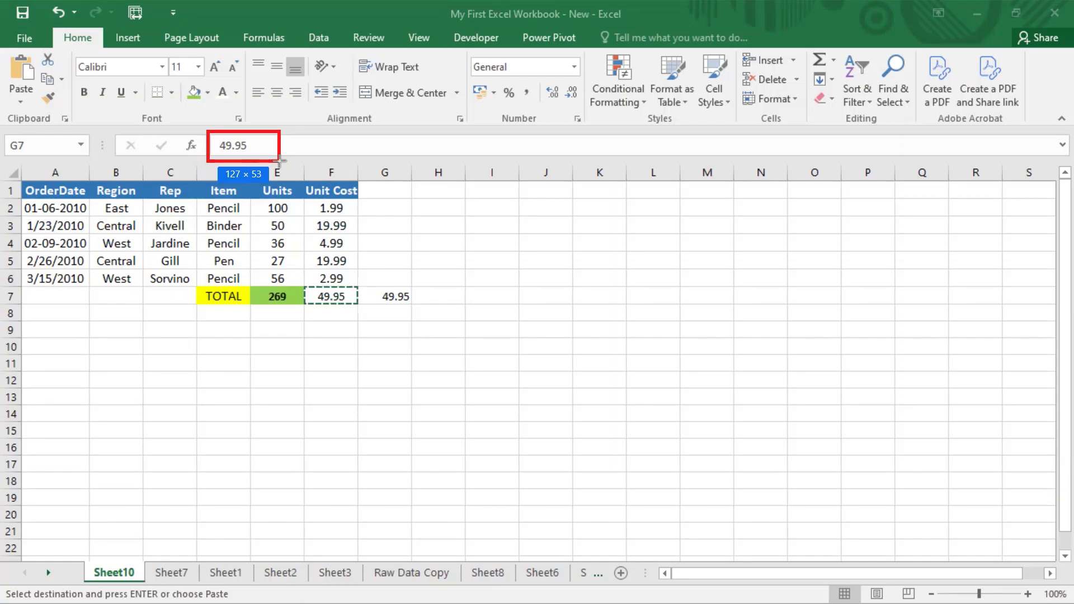
drag(279, 161, 275, 157)
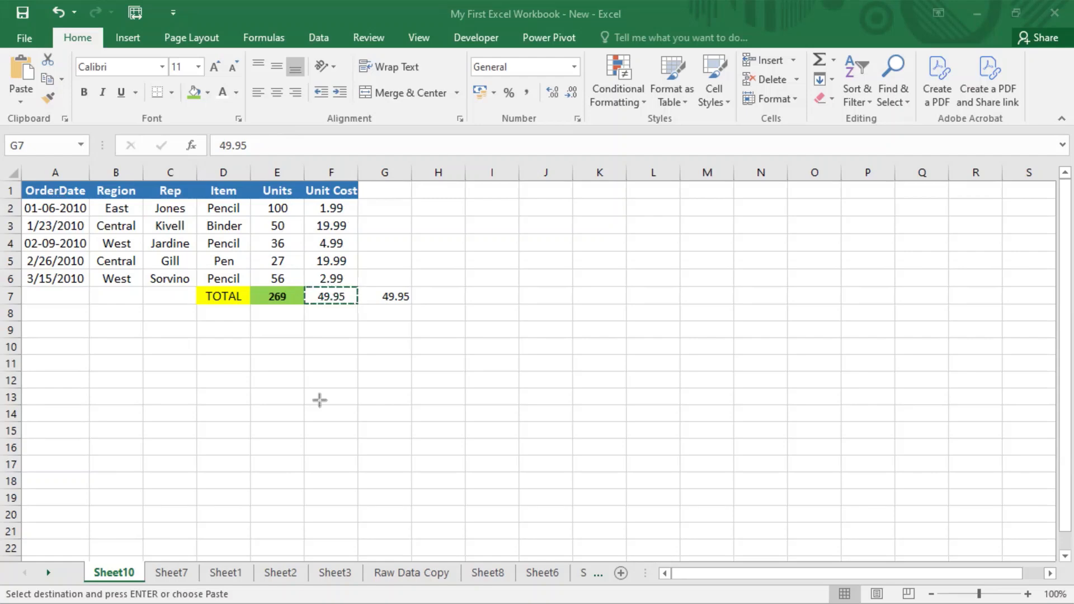
key(ctrl+v)
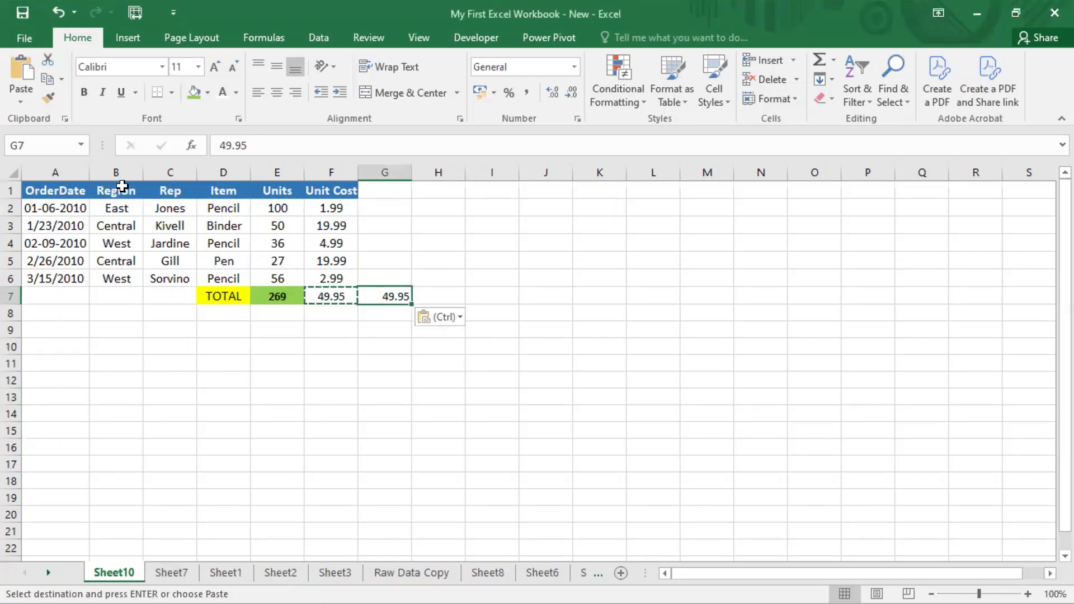
Step: Cancel the pending copy and copy the header row A1:F1, from OrderDate to Unit Cost
drag(59, 188, 327, 189)
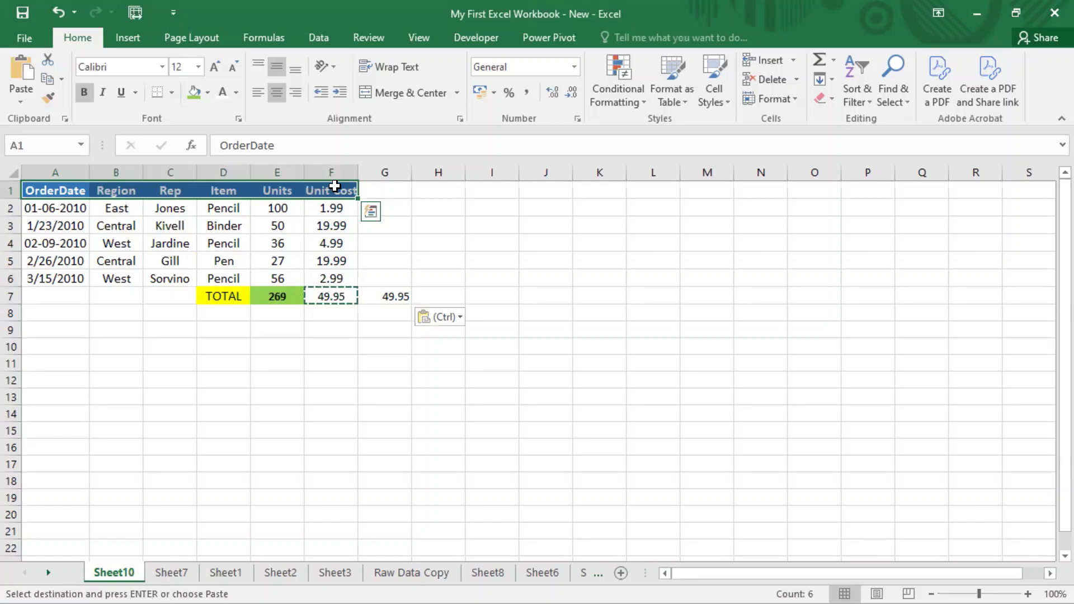
key(Escape)
key(ctrl+c)
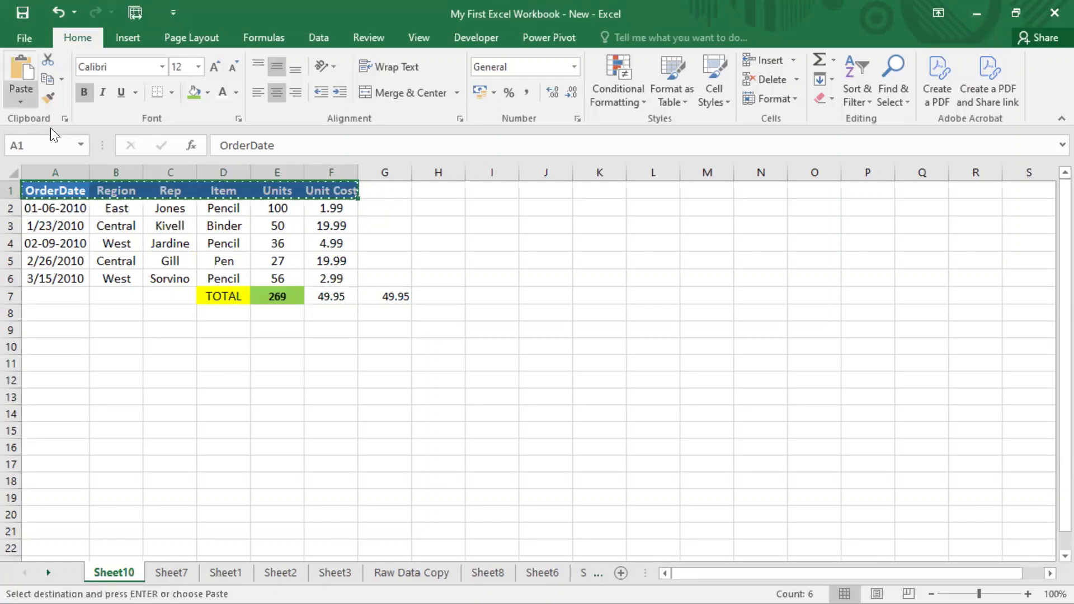
Step: Paste only the values of the copied header row into H1:M1 using Paste Special with Values
click(439, 186)
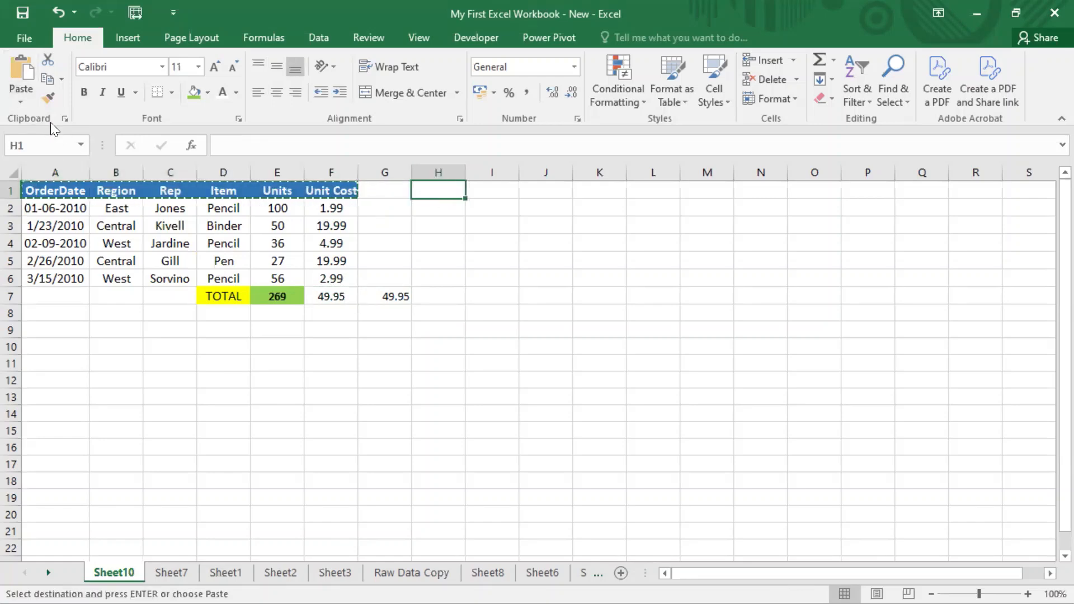
click(24, 99)
click(49, 277)
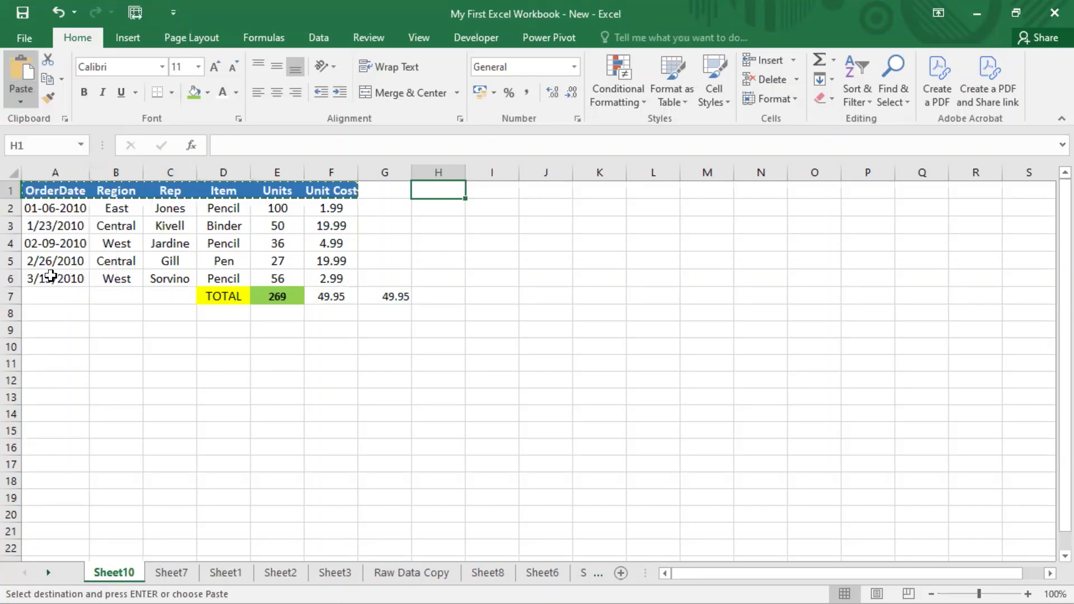
click(510, 154)
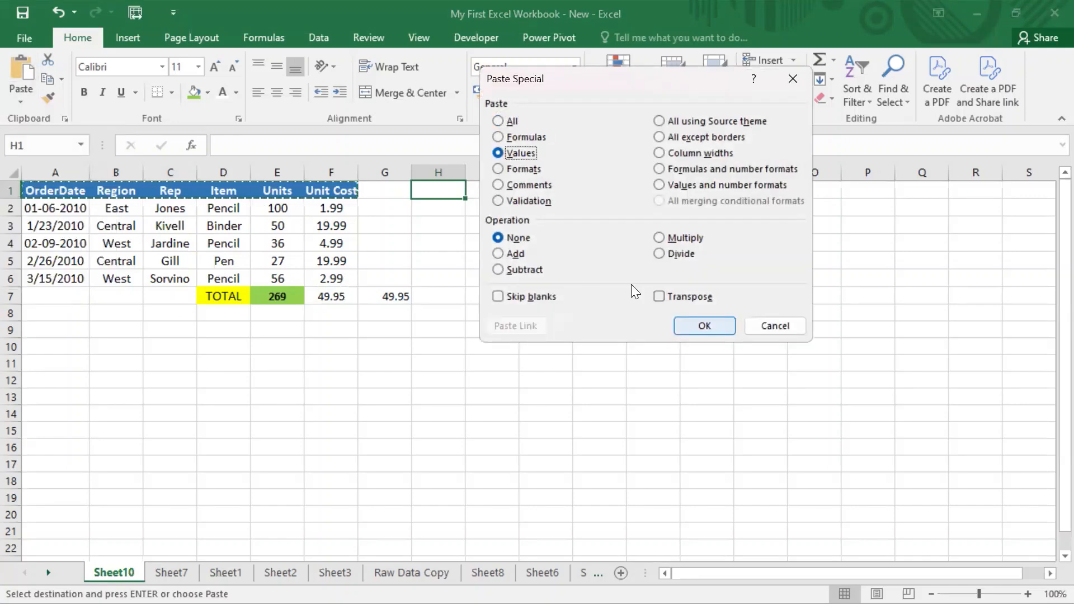
key(Return)
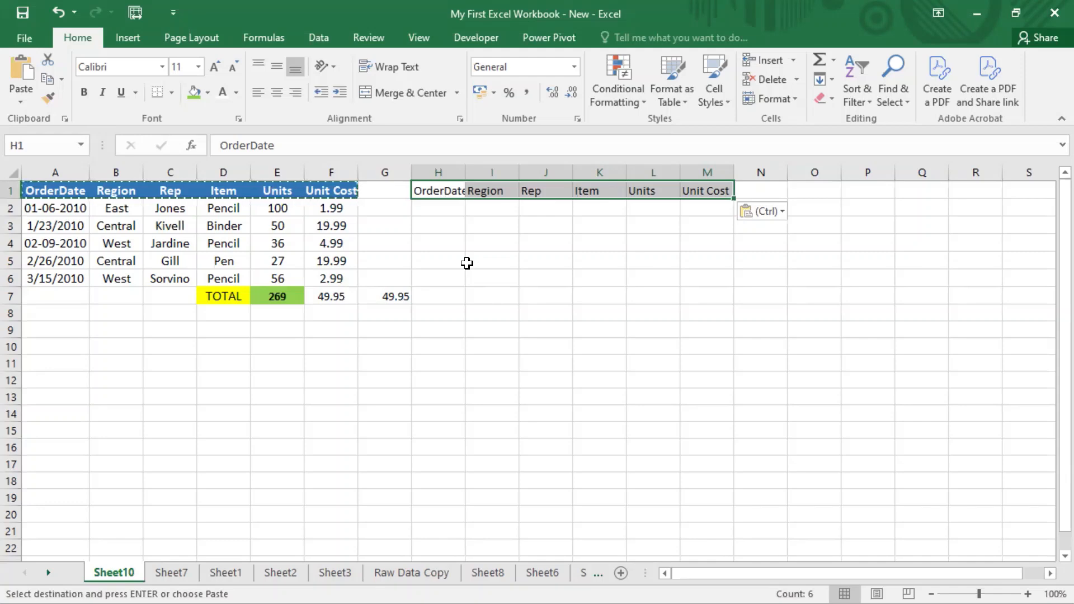
Step: Compare the pasted headers in H1:M1 with the original header row, and cancel the pending copy
click(433, 223)
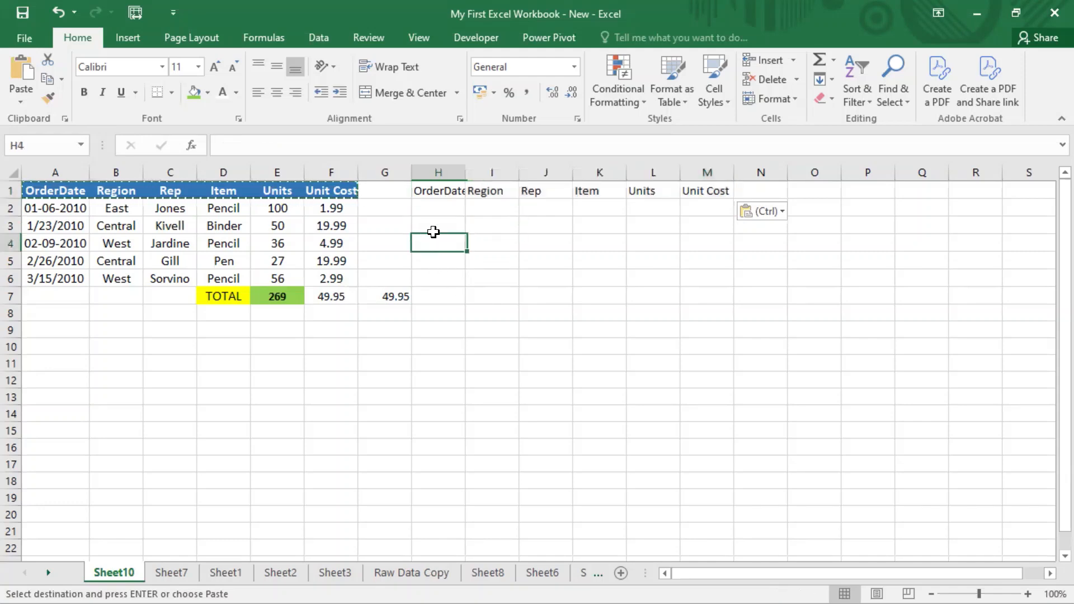
drag(441, 190, 685, 185)
click(429, 190)
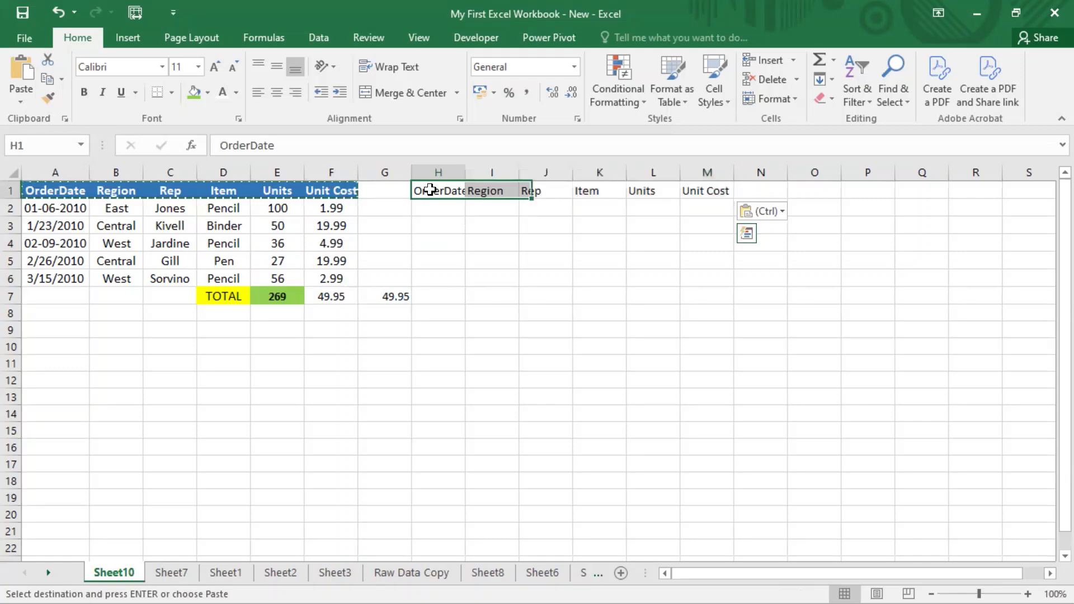
click(43, 188)
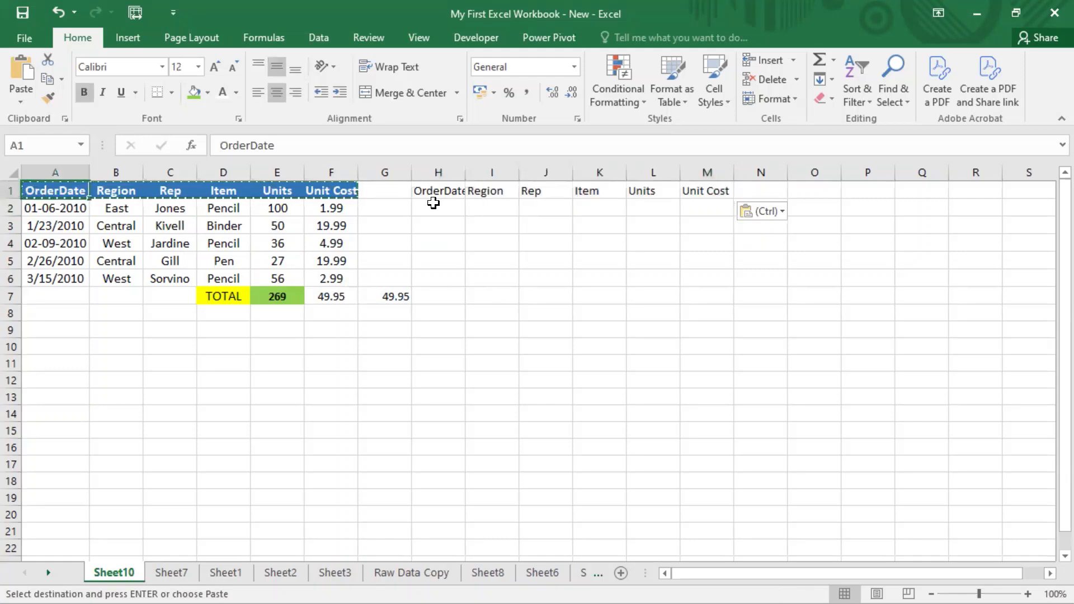
key(Escape)
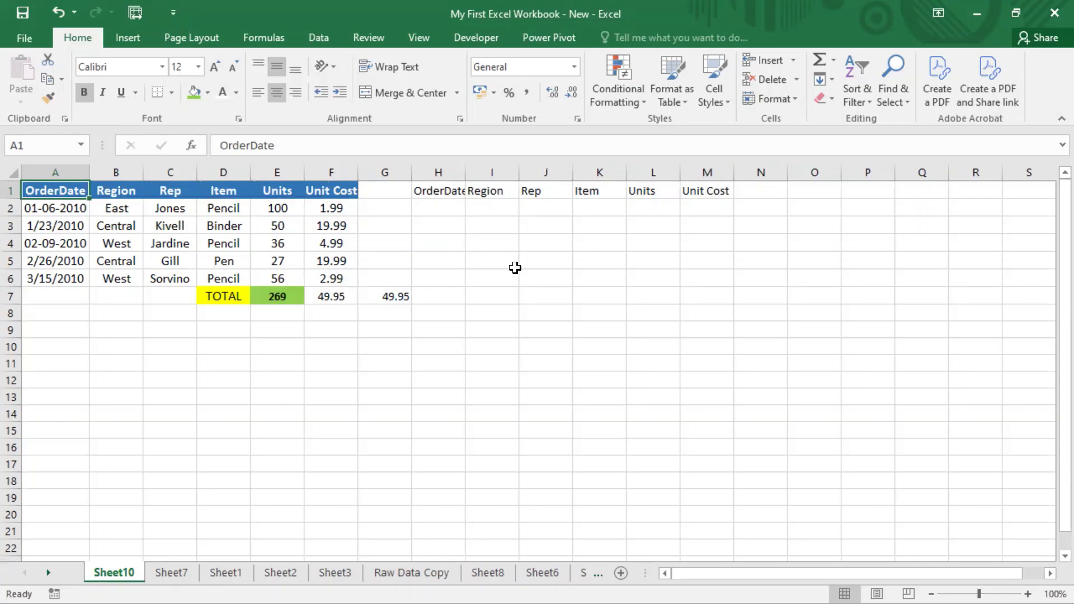
Step: Copy the OrderDate header in A1, review the Paste Special options, and close the dialog without pasting
key(ctrl+c)
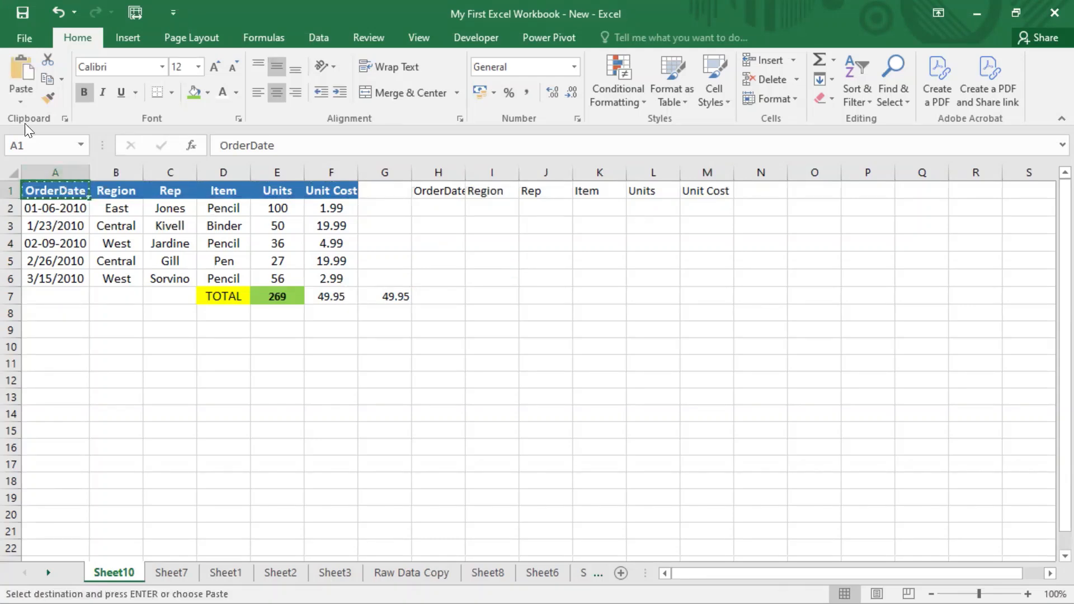
click(23, 104)
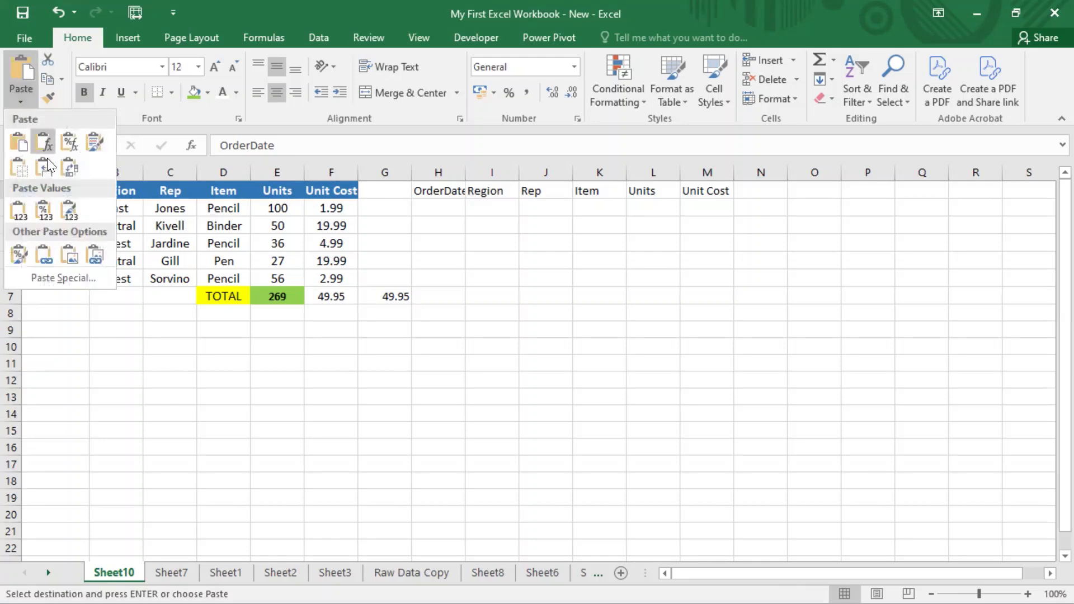
click(63, 279)
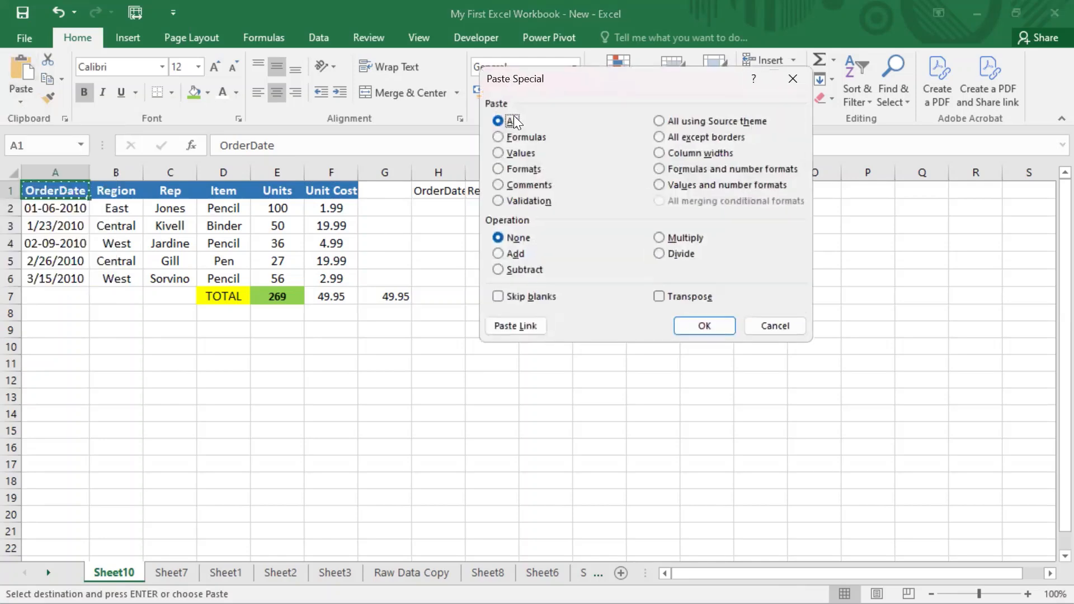
drag(572, 84, 148, 284)
click(364, 283)
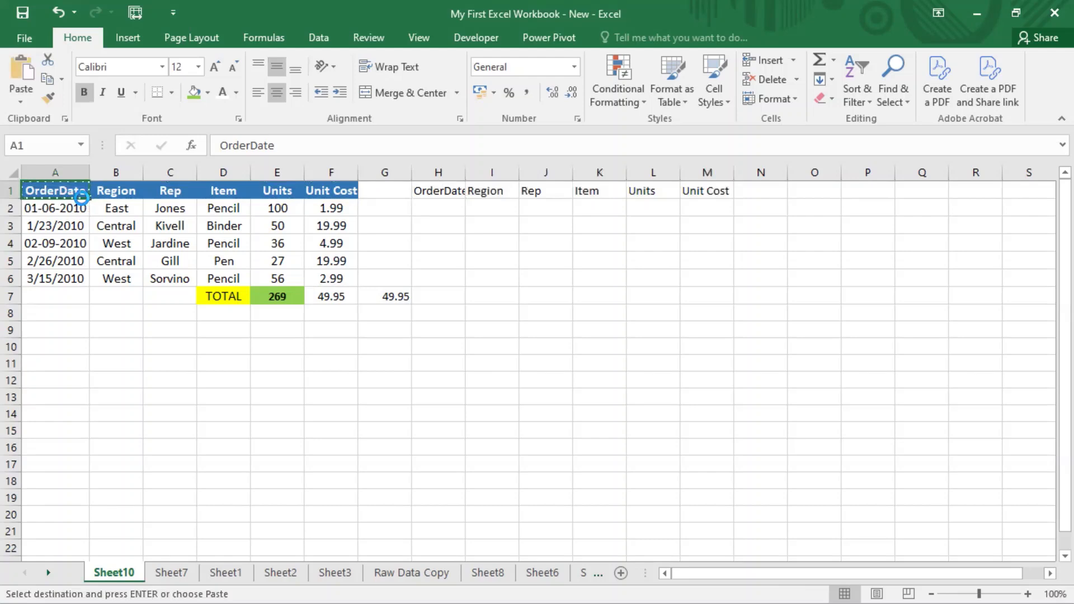
Step: Paste only the copied A1 header's formats onto cell H1 and autofit the width of column H
click(441, 190)
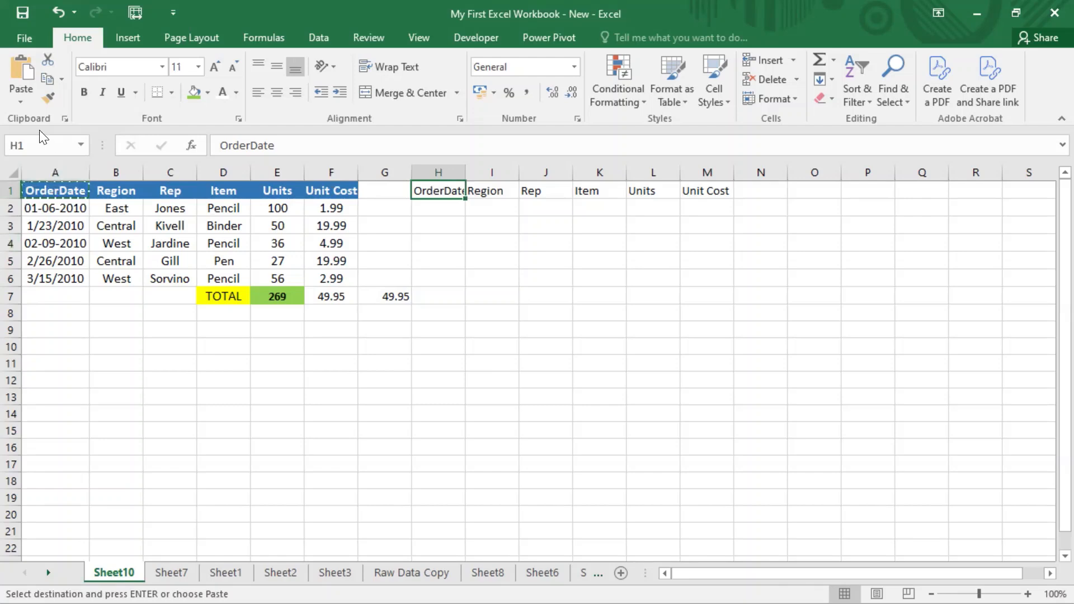
click(20, 102)
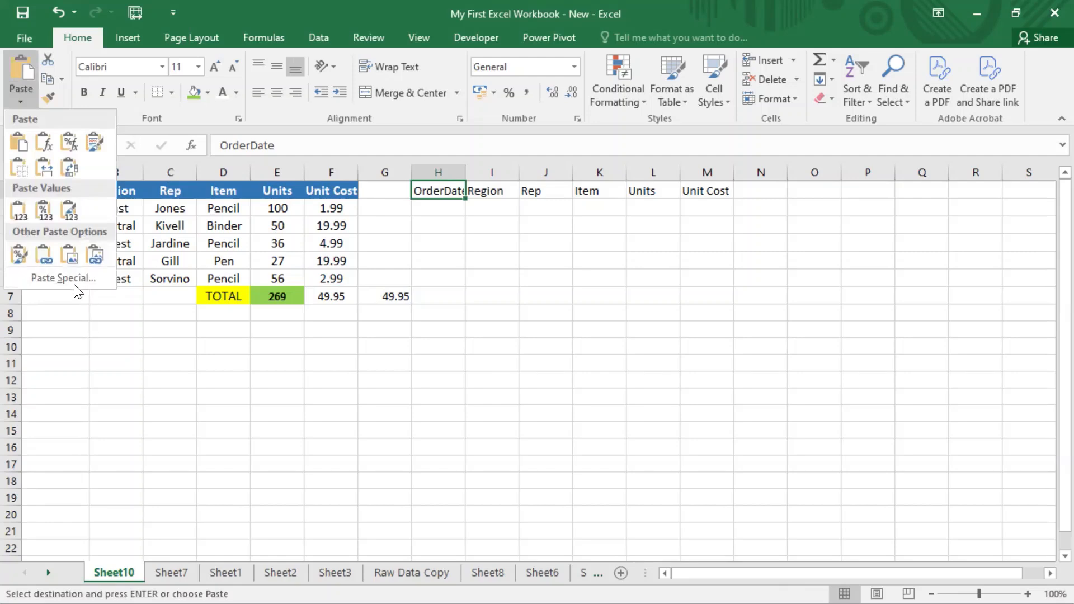
click(73, 282)
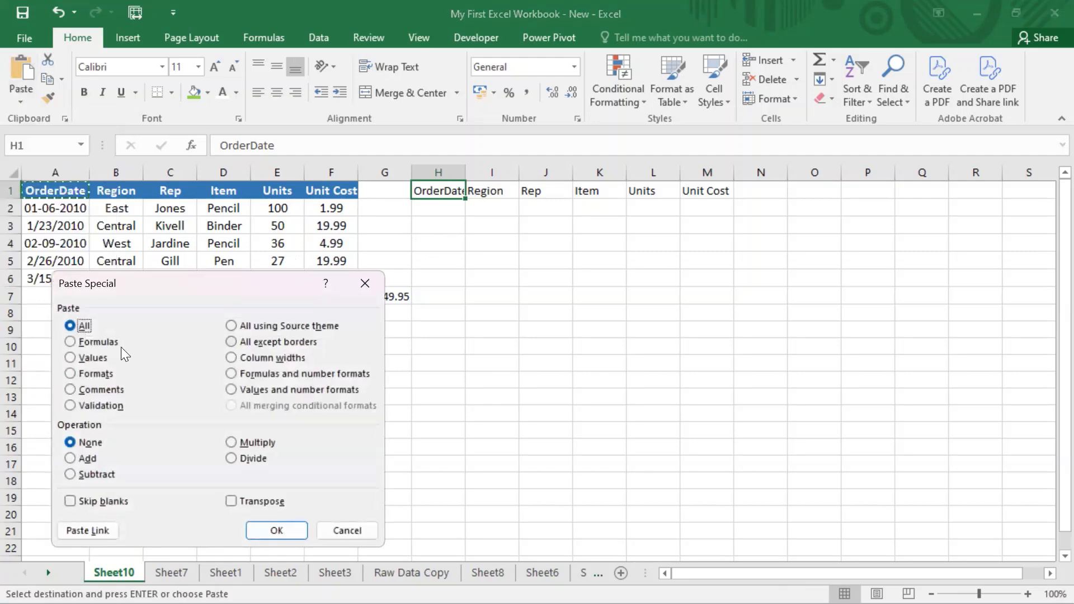
click(91, 373)
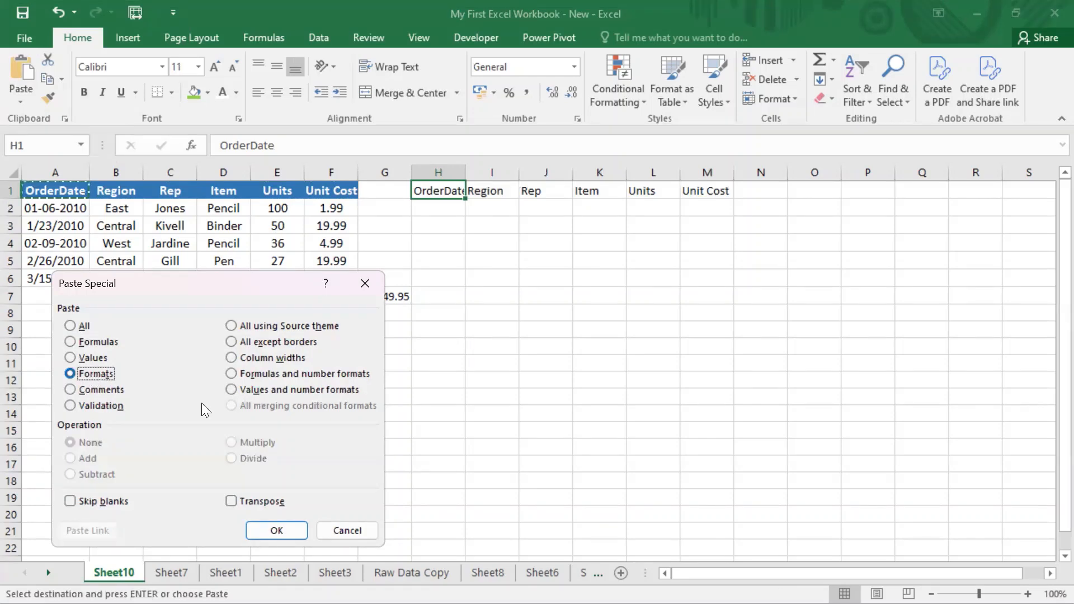
click(289, 527)
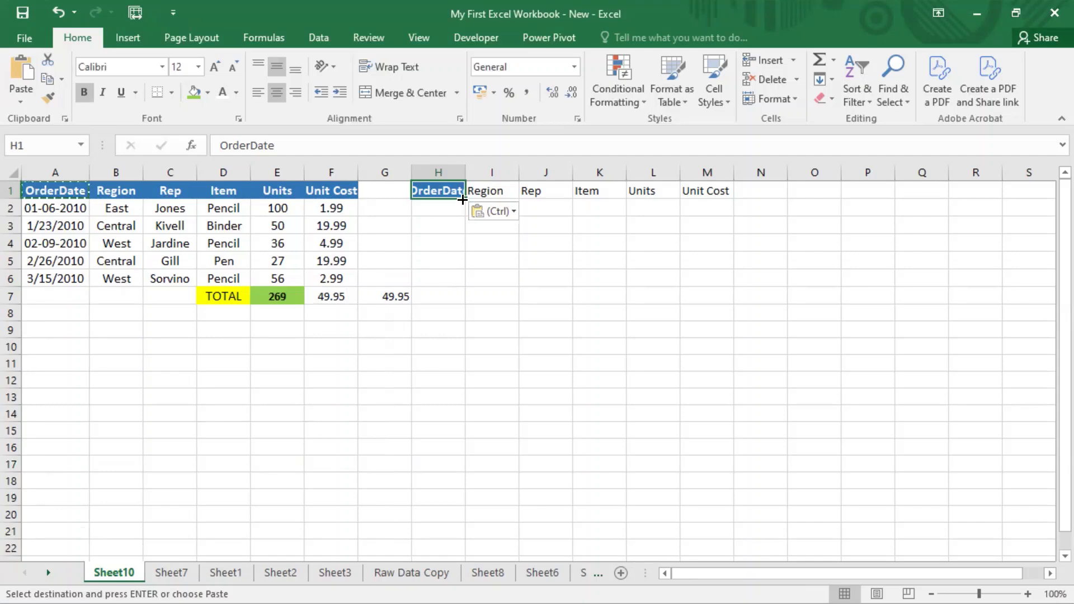
double_click(465, 163)
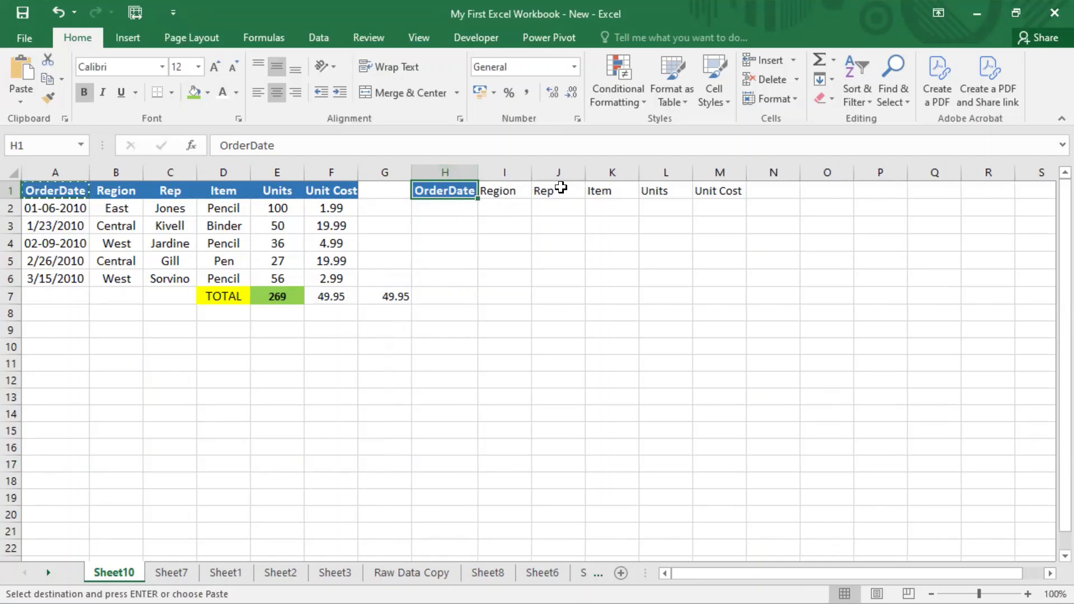
Step: Copy the Units total in E7 and paste only its formats onto F7:G7 using Paste Special
key(ctrl+Left)
key(ctrl+Down)
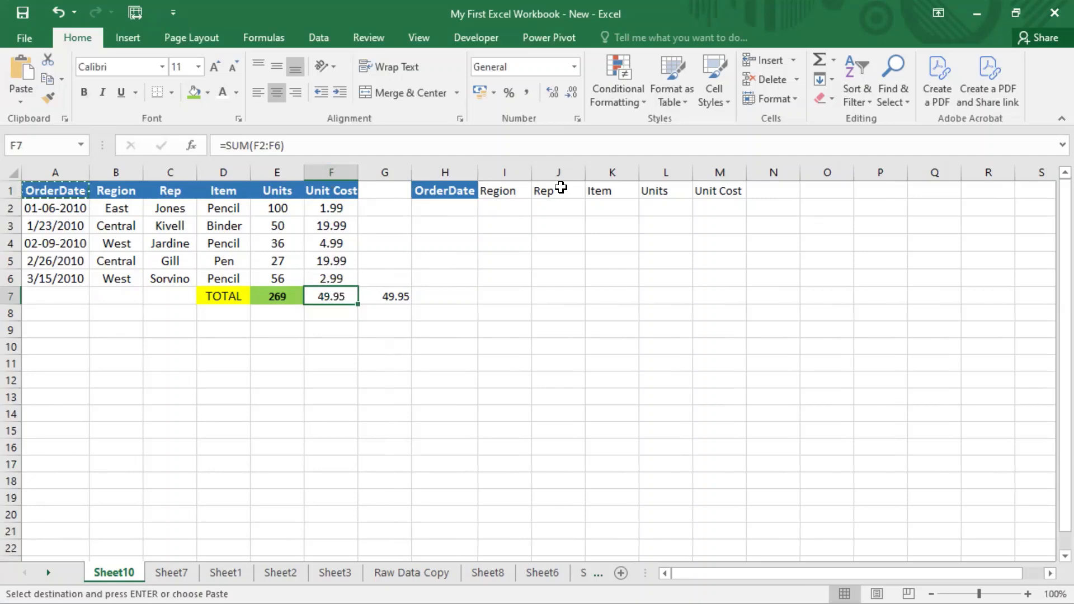
key(Left)
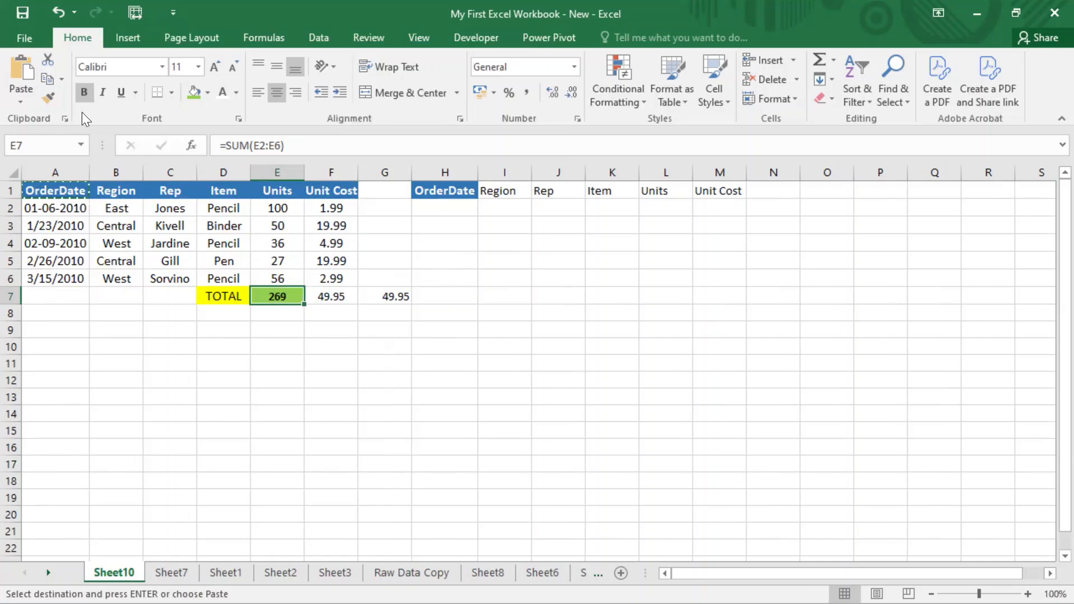
key(ctrl+c)
key(Right)
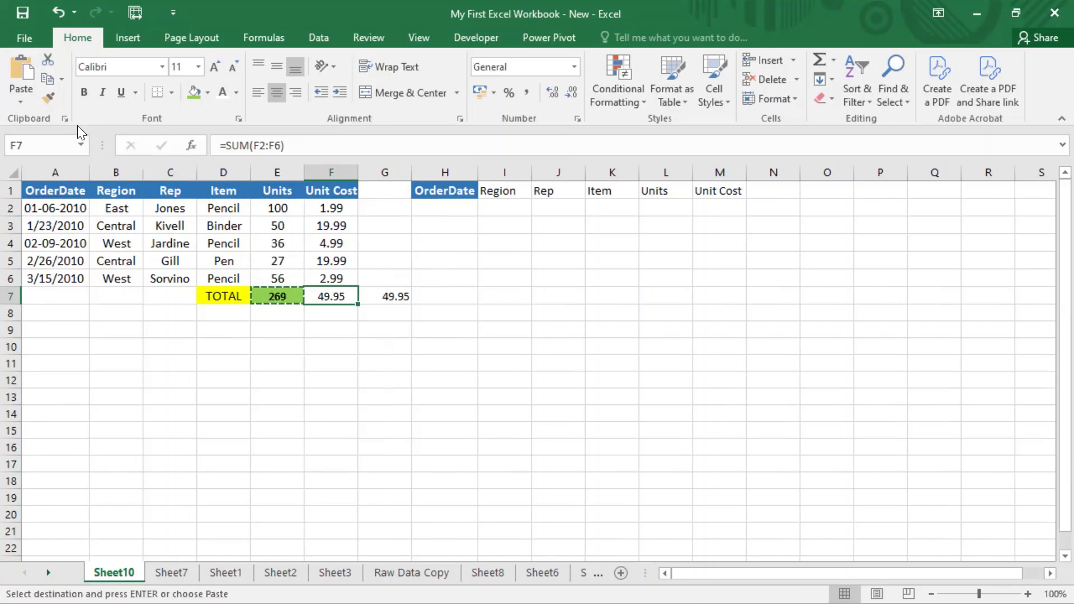
key(shift+Right)
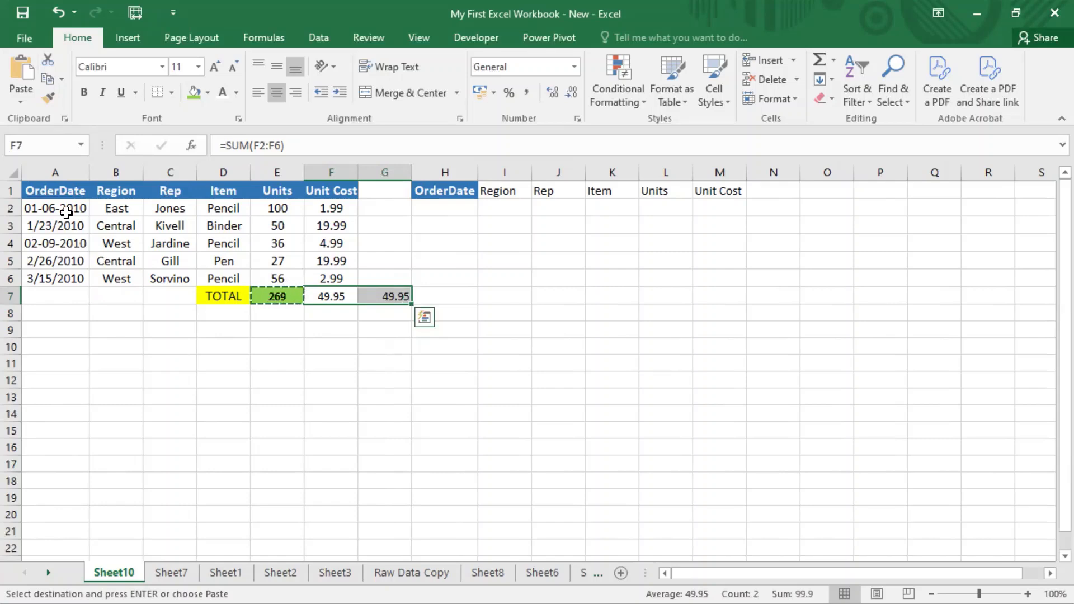
click(22, 104)
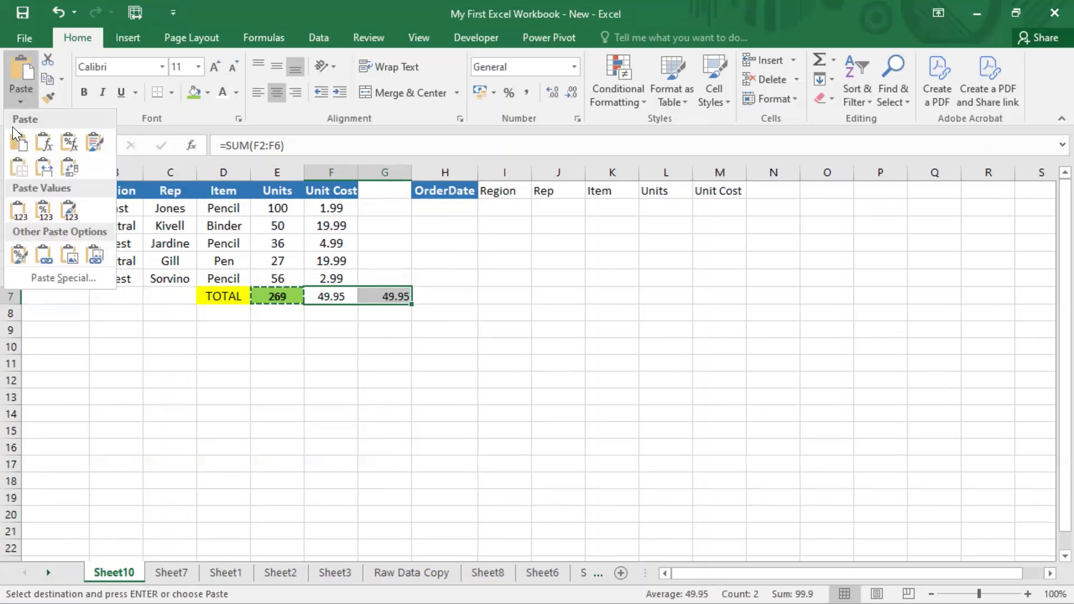
click(64, 278)
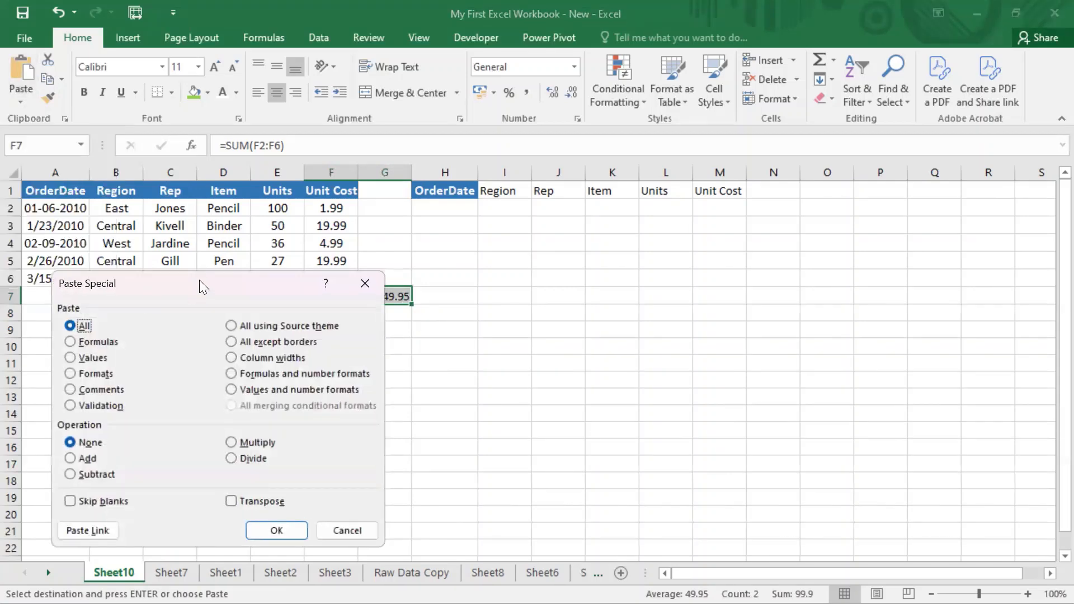
drag(199, 280, 676, 57)
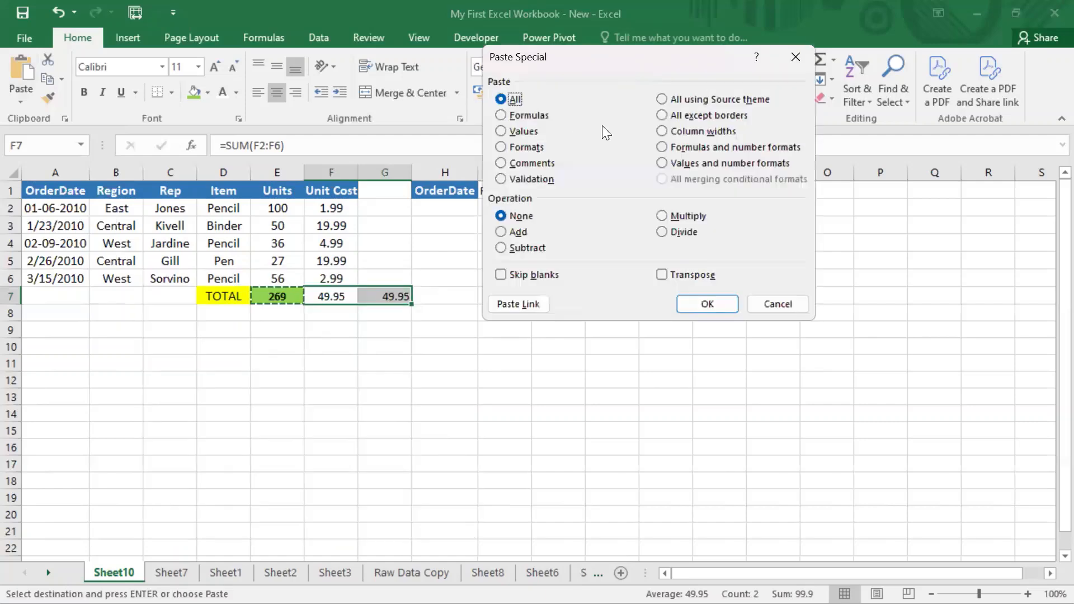
click(502, 147)
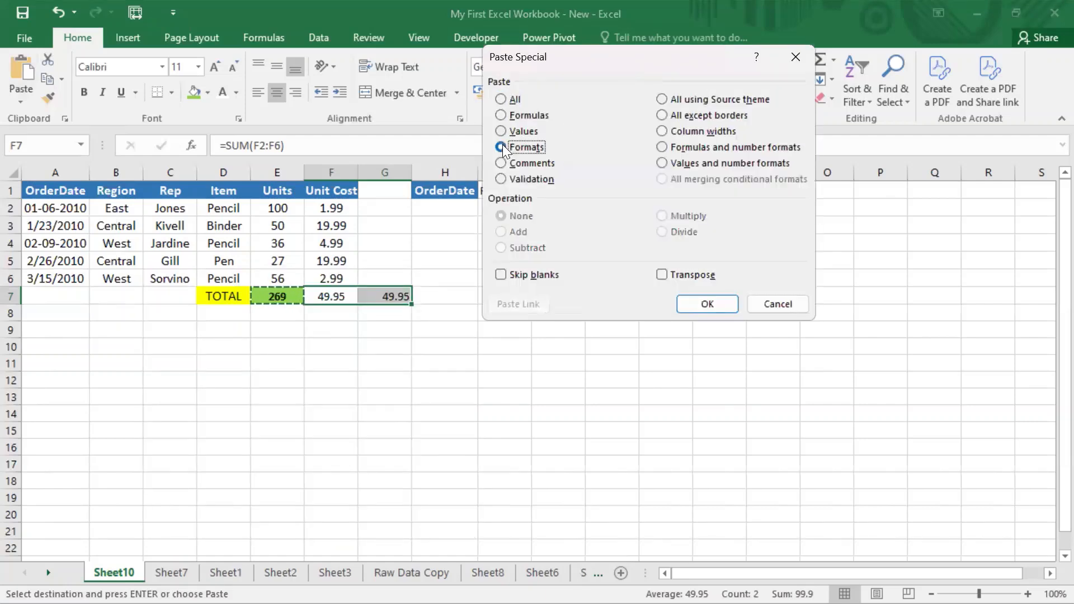
click(704, 296)
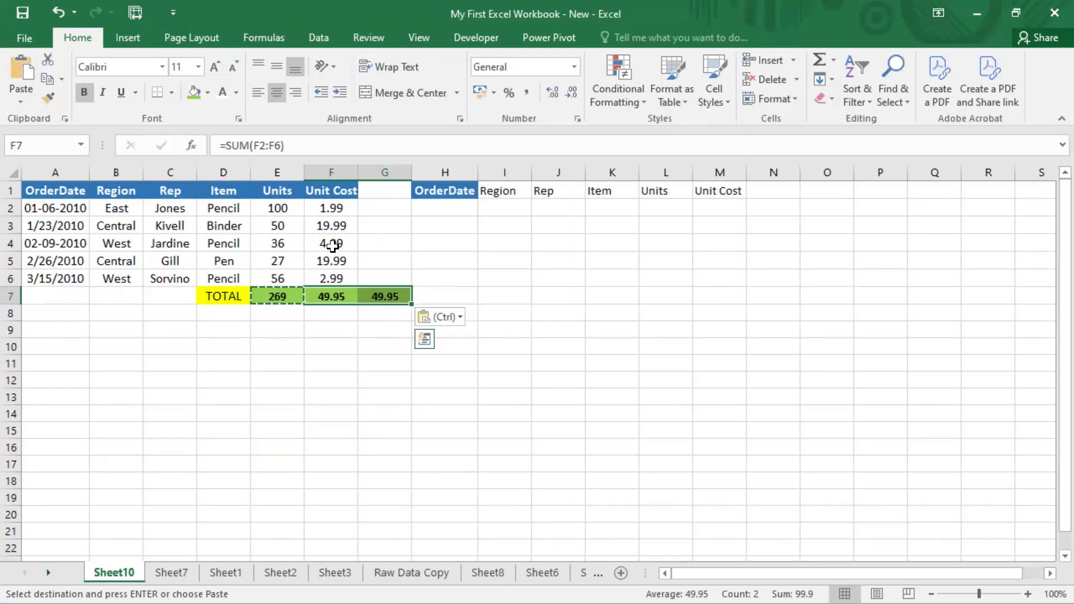
key(Escape)
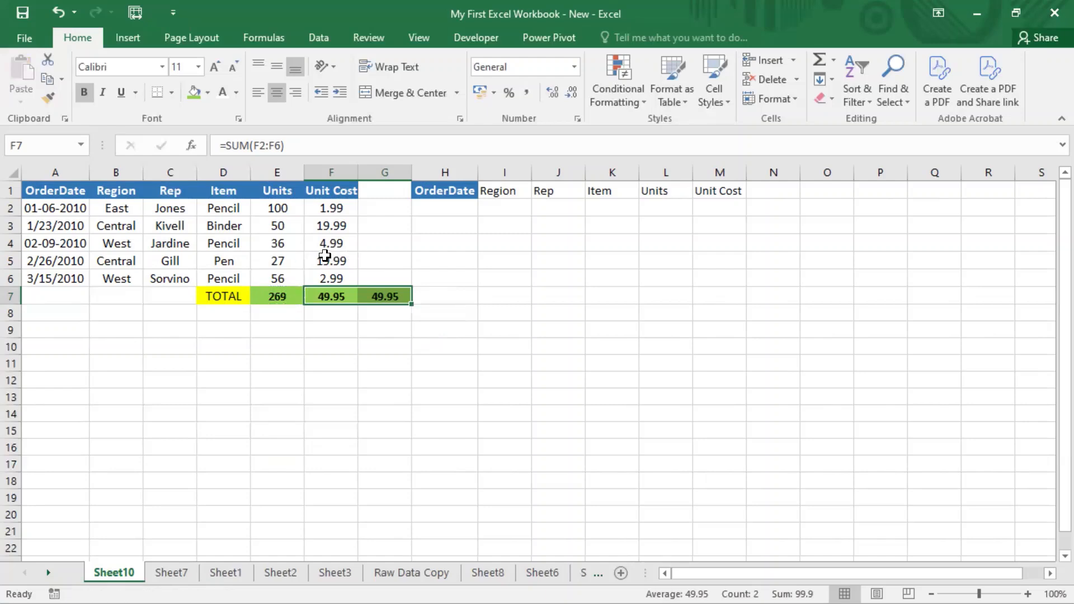
click(338, 241)
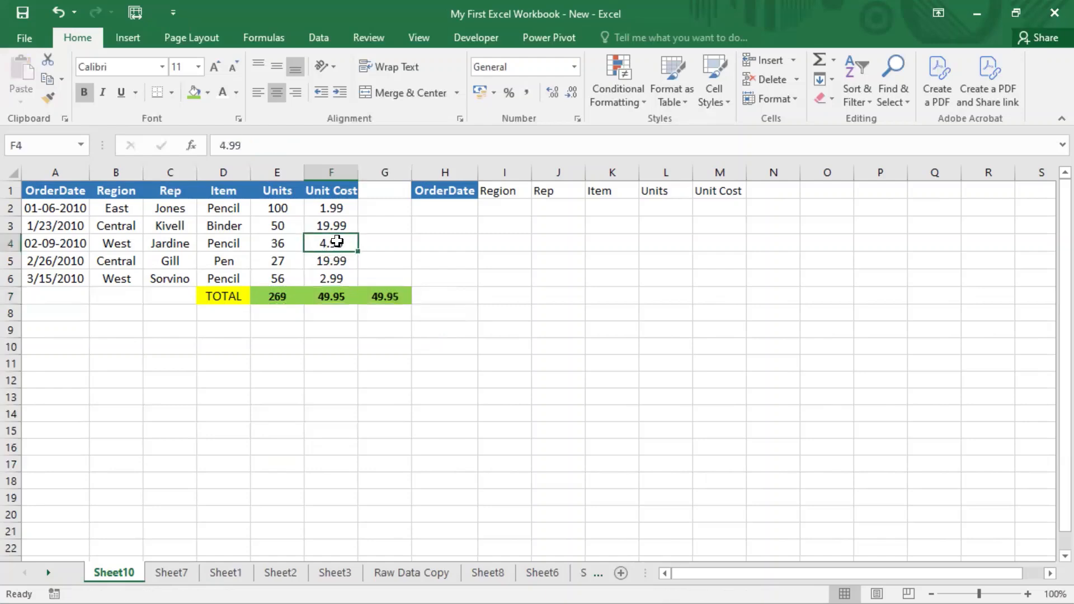
right_click(338, 245)
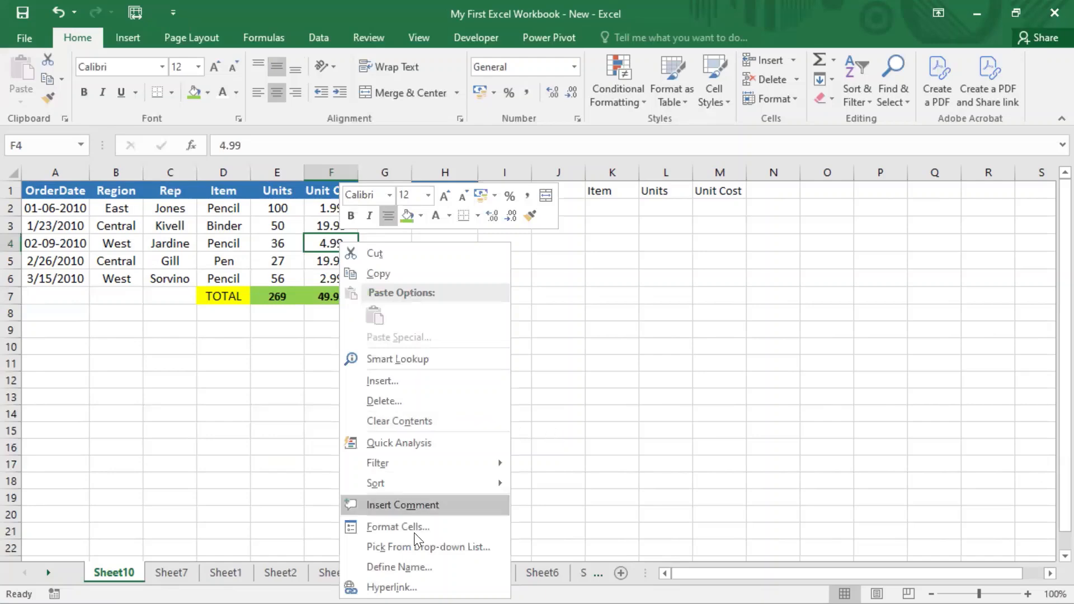
key(Escape)
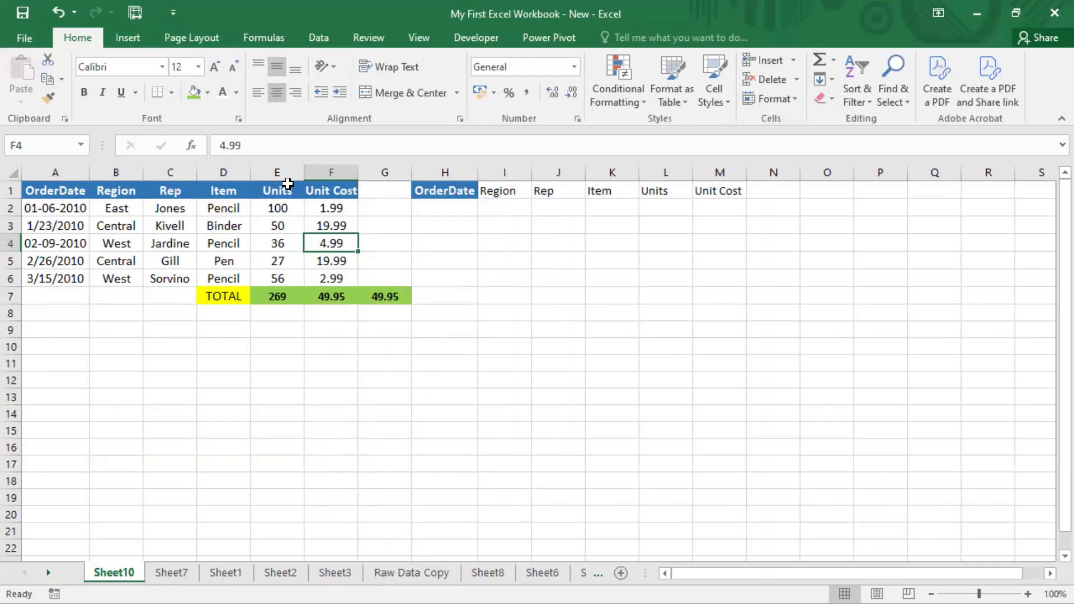
right_click(62, 190)
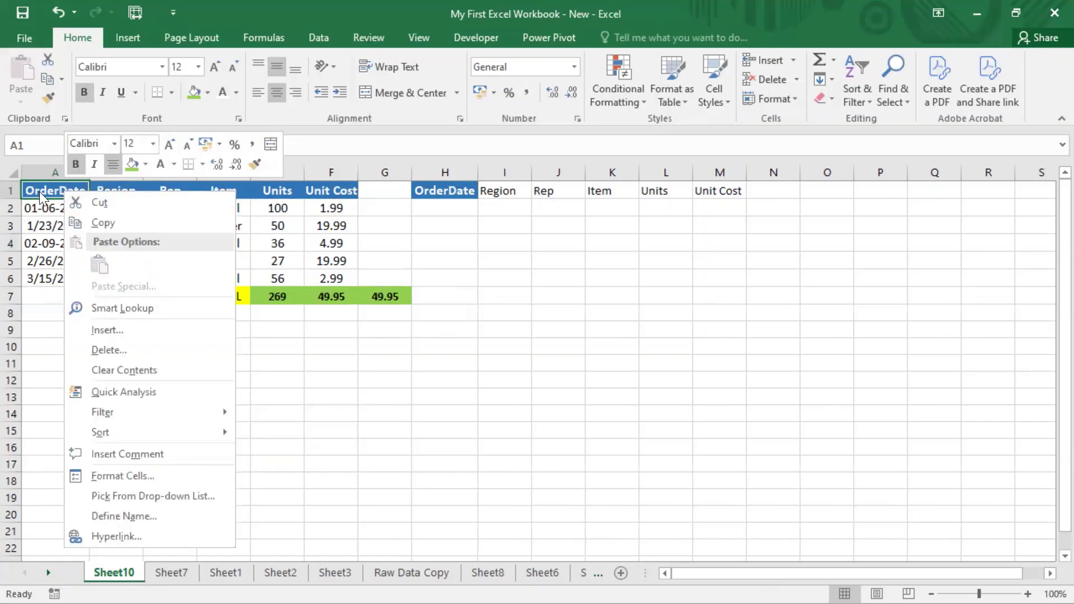
click(41, 186)
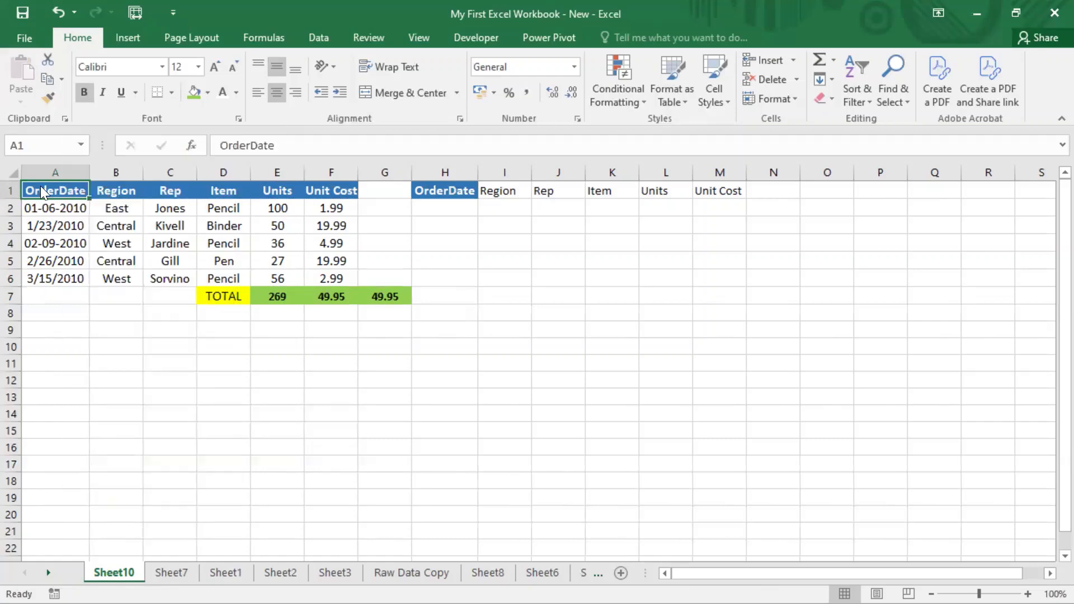
Step: Insert a comment reading "Hi" on the OrderDate header in A1 and display it
right_click(41, 186)
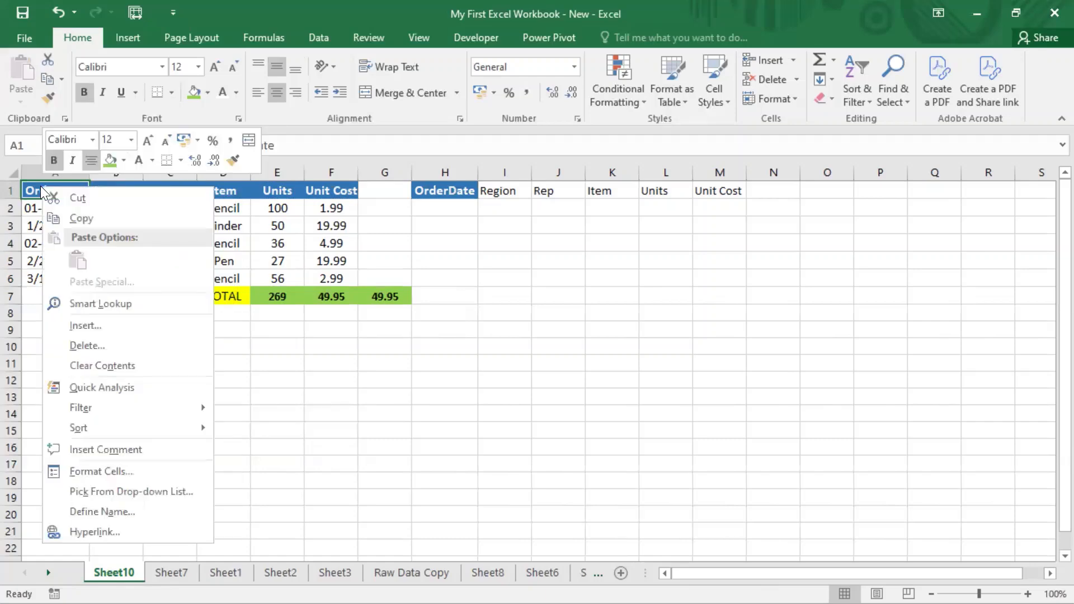
click(90, 447)
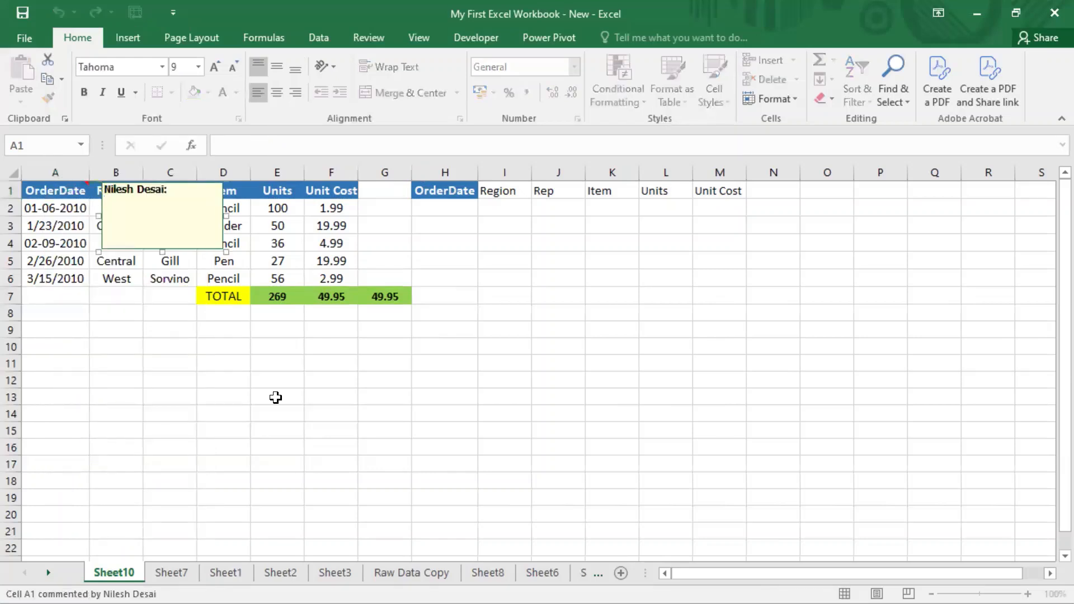
text(Hi)
key(Escape)
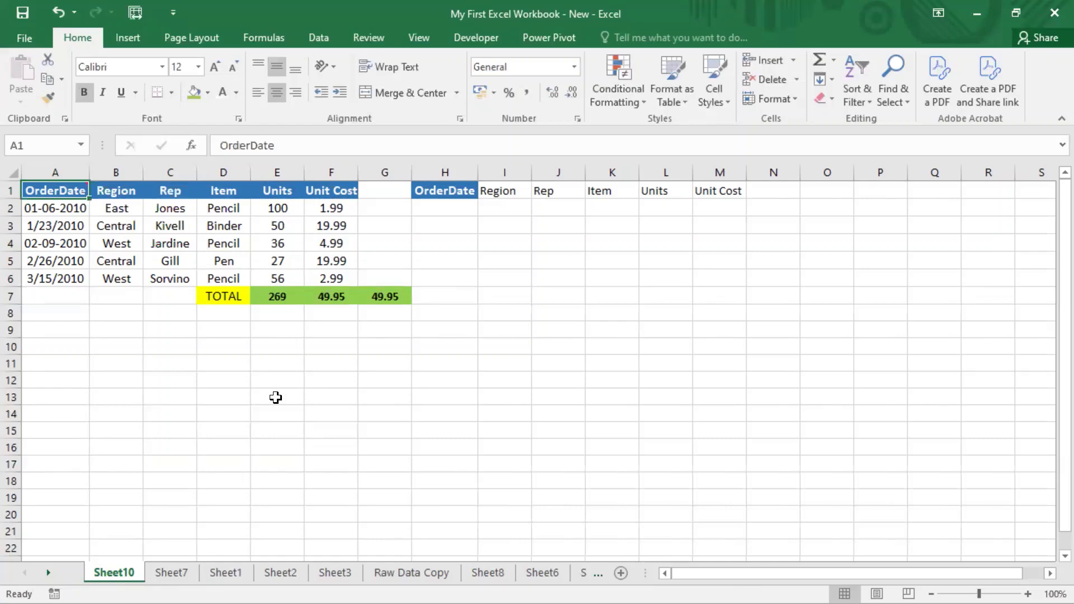
mouse_move(60, 190)
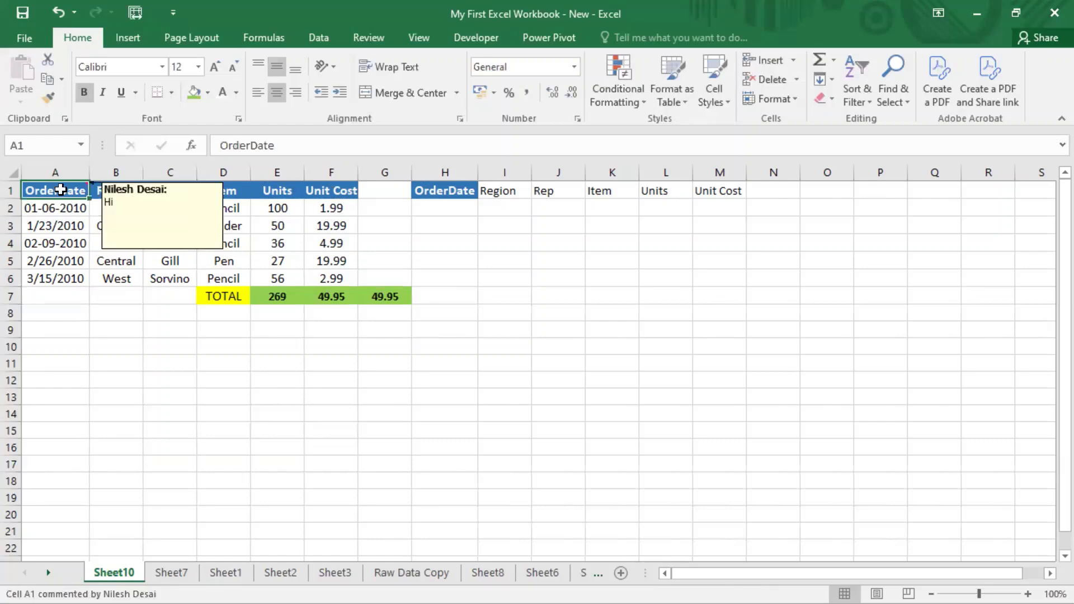
click(99, 391)
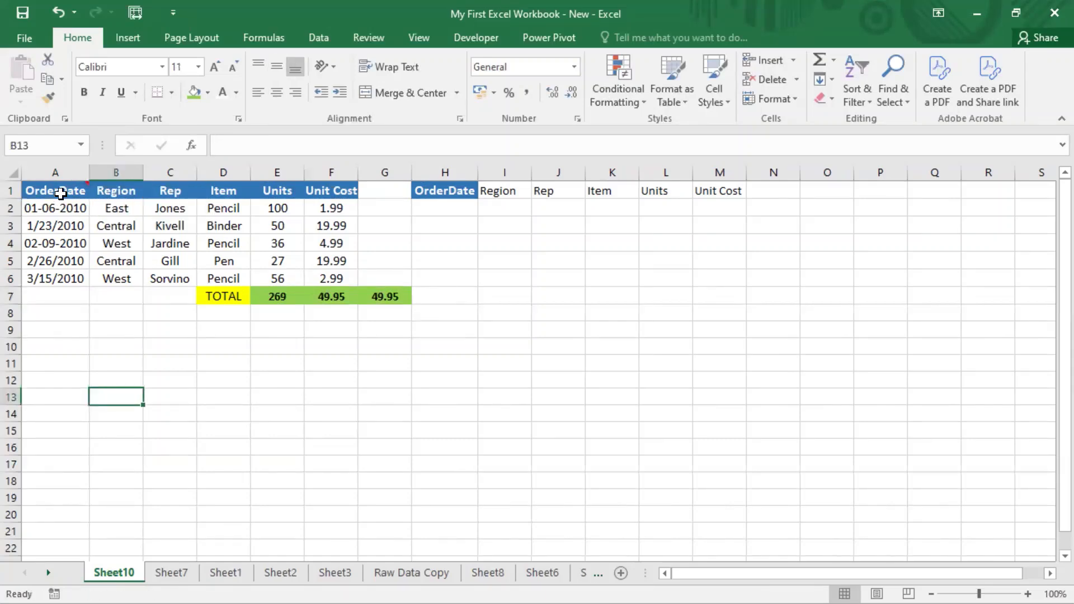
mouse_move(60, 191)
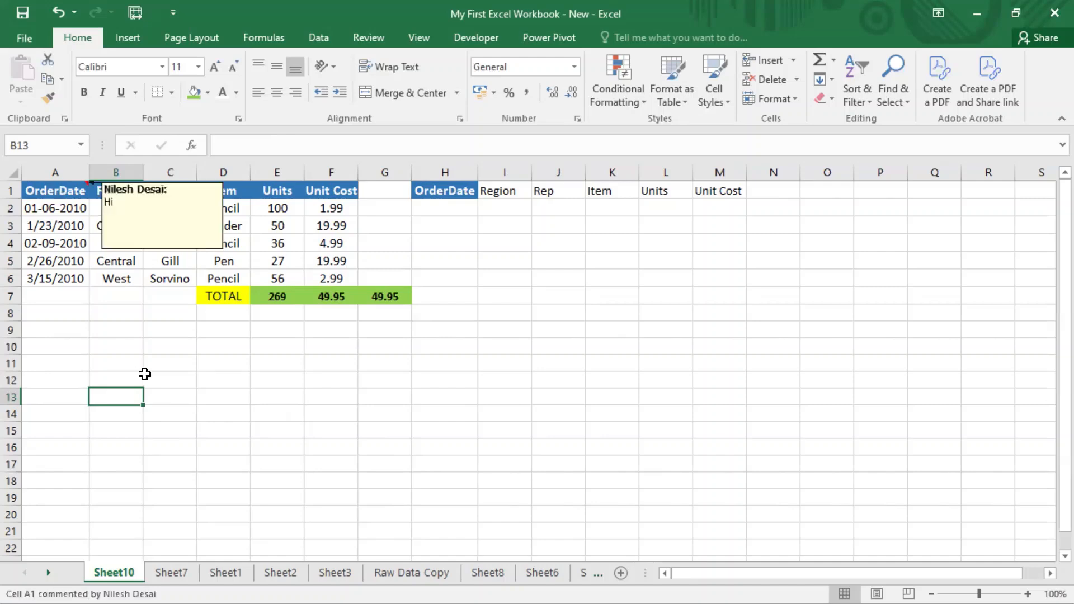
Step: Copy cell A1, do a regular paste into A11, and display the comment on the pasted cell
click(38, 192)
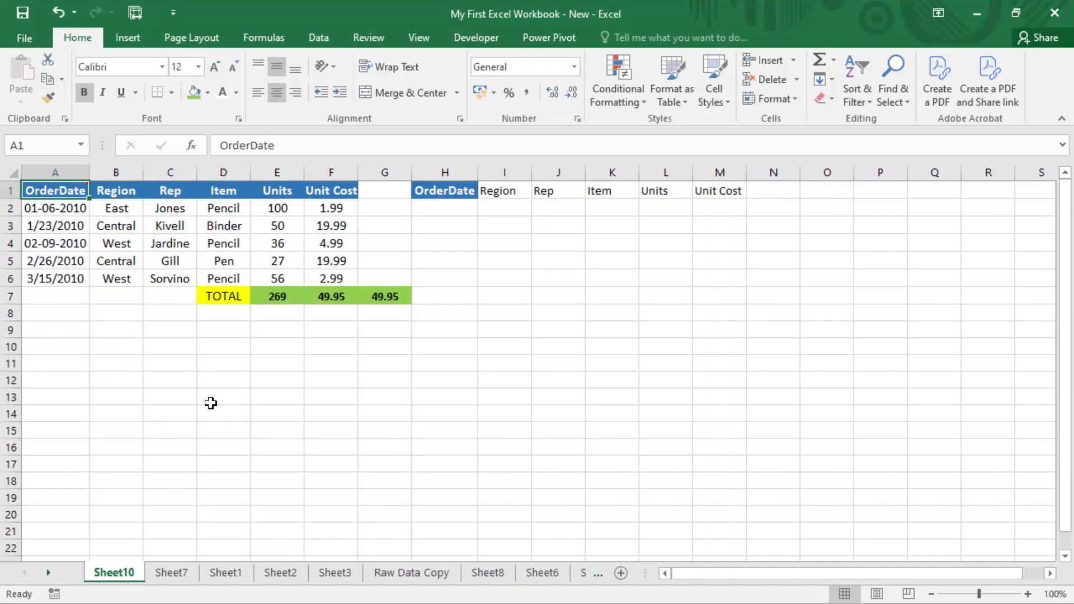
key(ctrl+c)
click(75, 363)
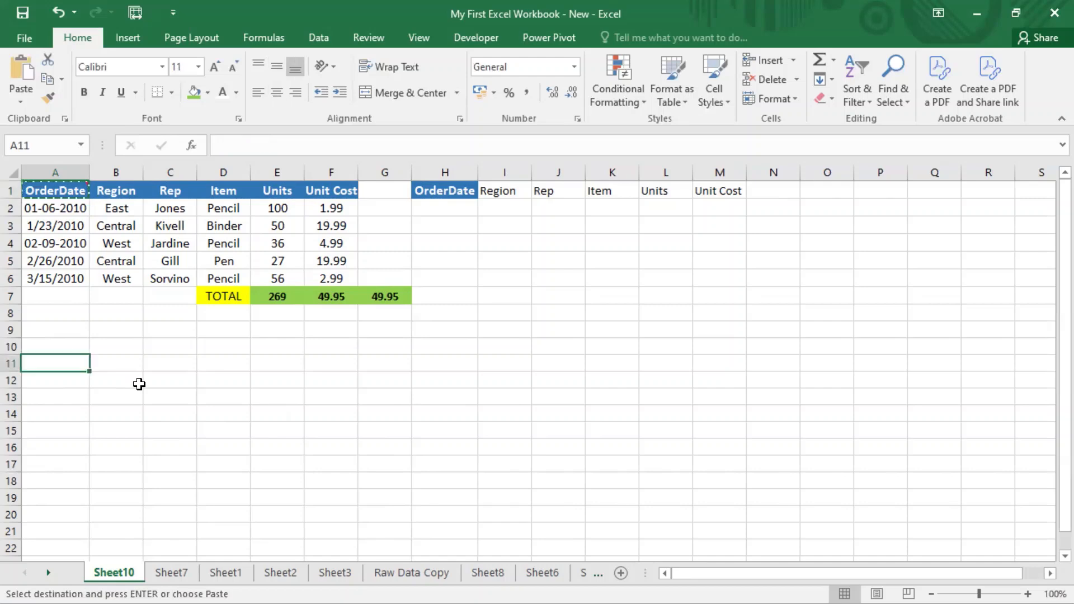
key(ctrl+v)
click(218, 428)
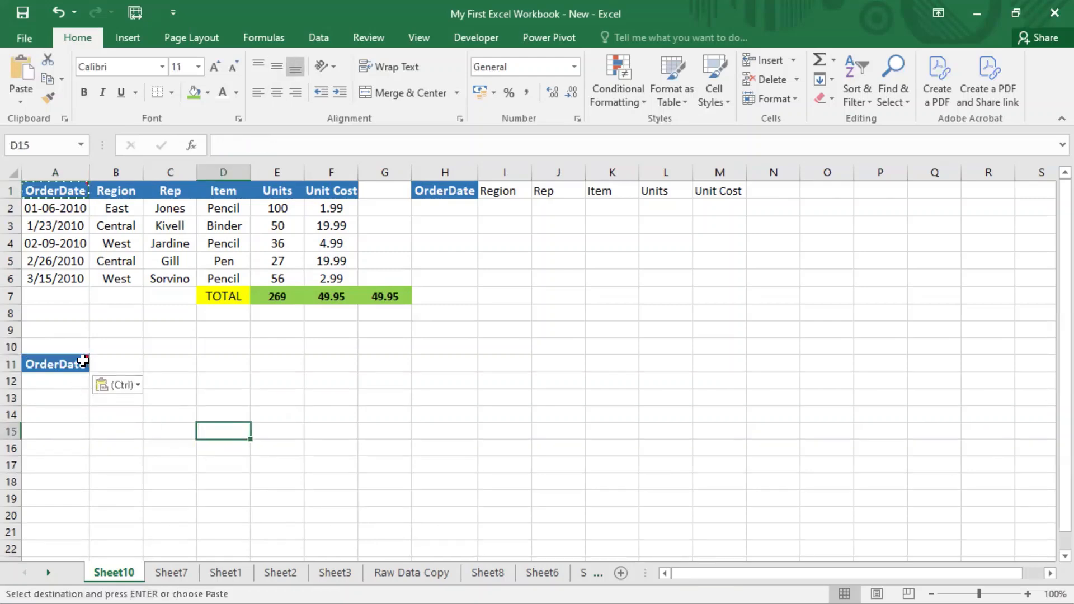
mouse_move(79, 359)
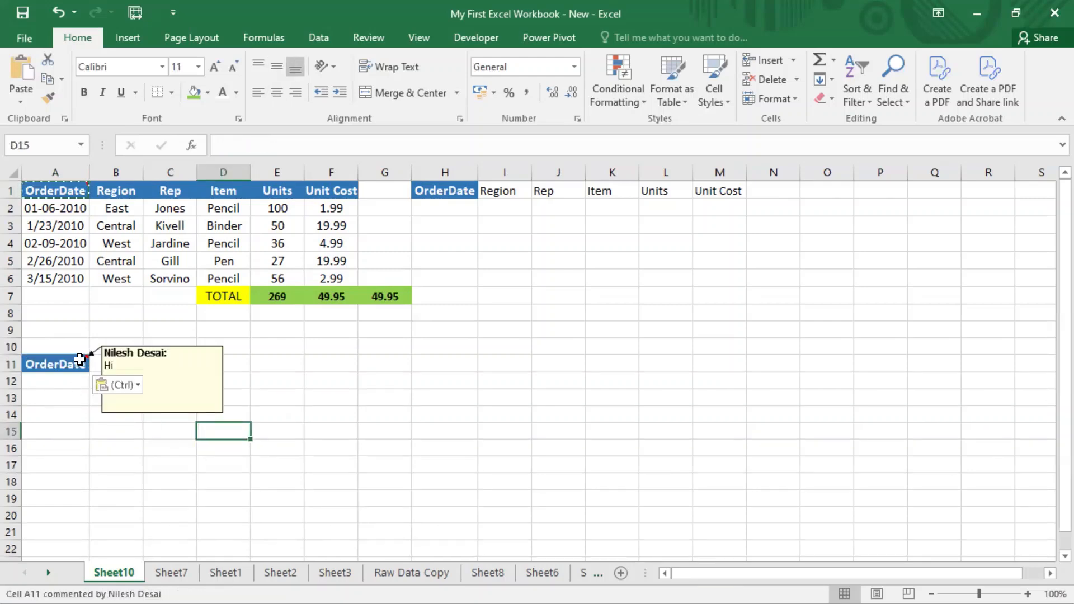
Step: Undo the paste into cell A11
key(ctrl+z)
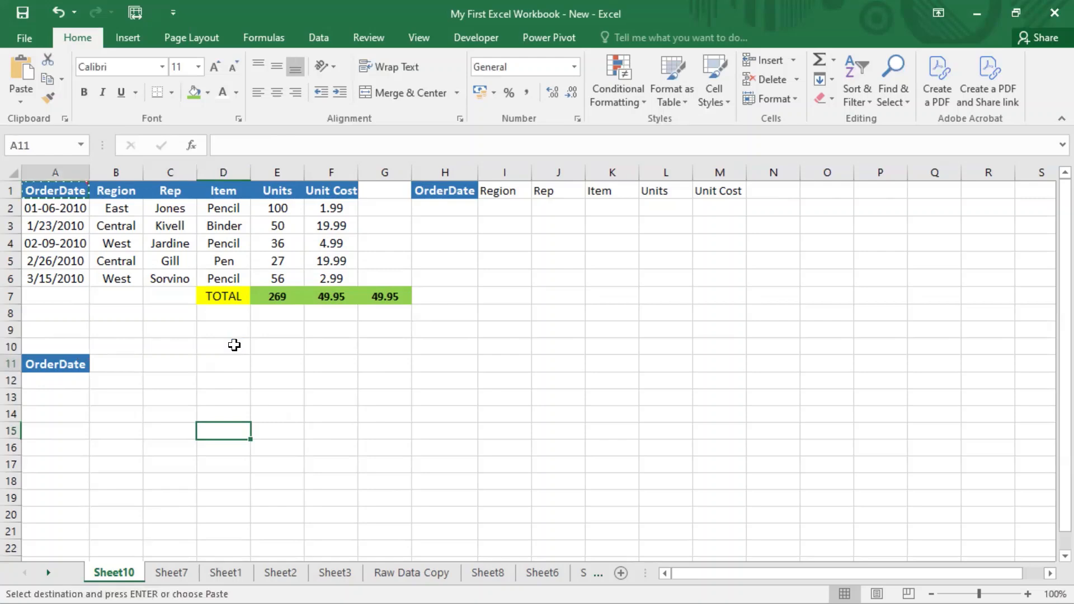
click(79, 333)
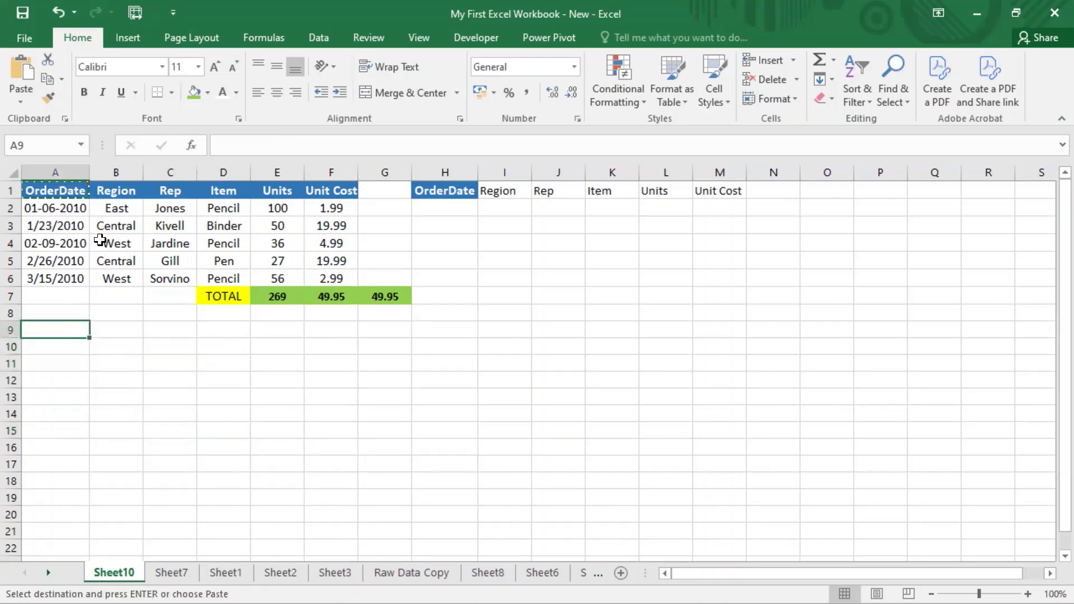
Step: Copy the OrderDate header in A1, paste only its comment into A11 using Paste Special, and clear the copy selection
click(61, 191)
key(Escape)
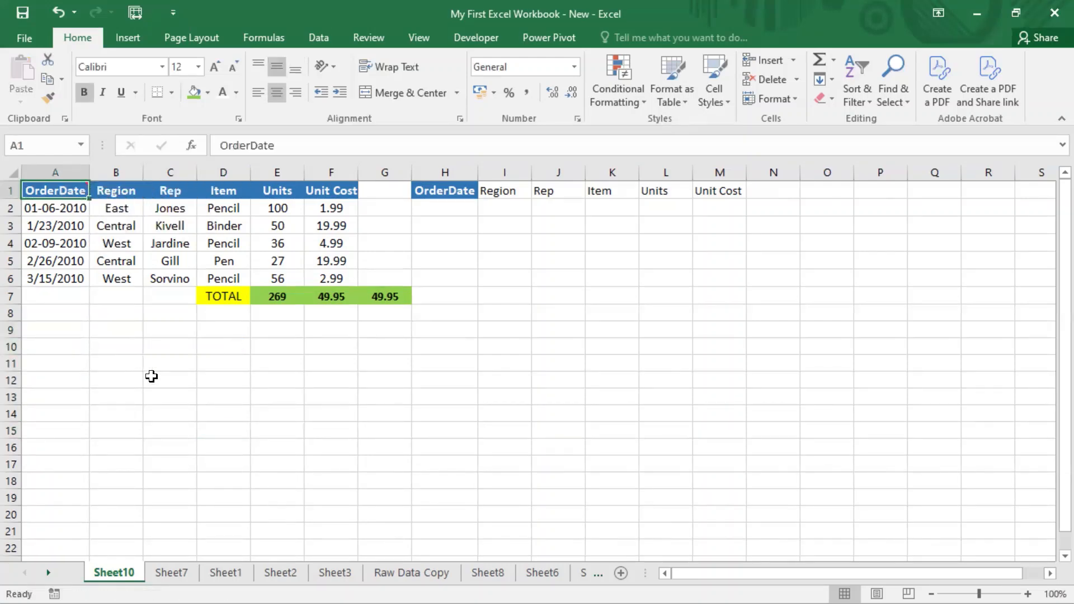
mouse_move(67, 192)
key(ctrl+c)
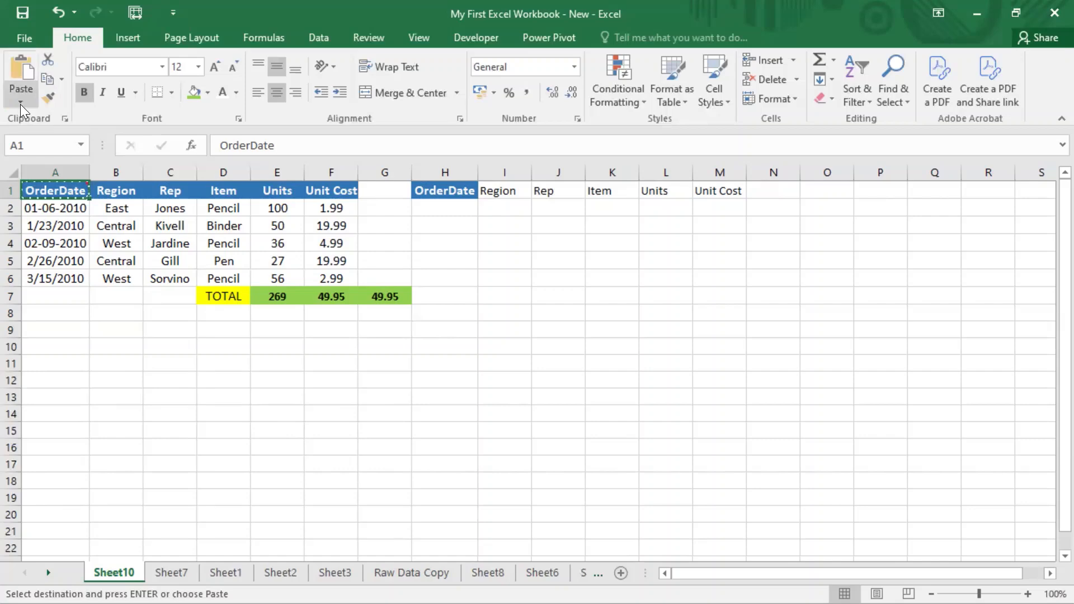
click(20, 102)
click(65, 279)
key(Escape)
click(70, 362)
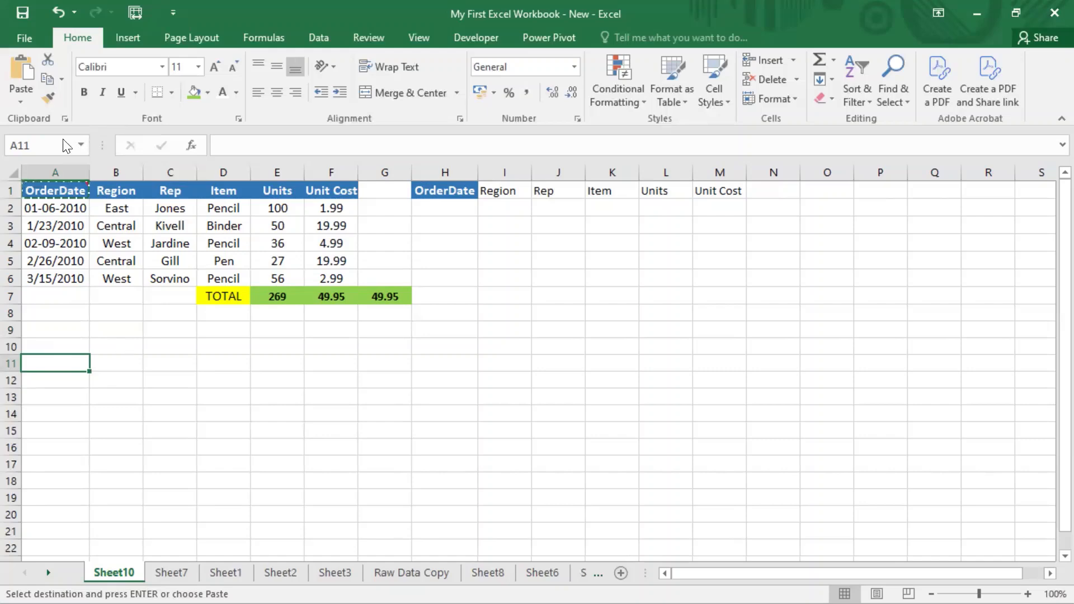
click(19, 102)
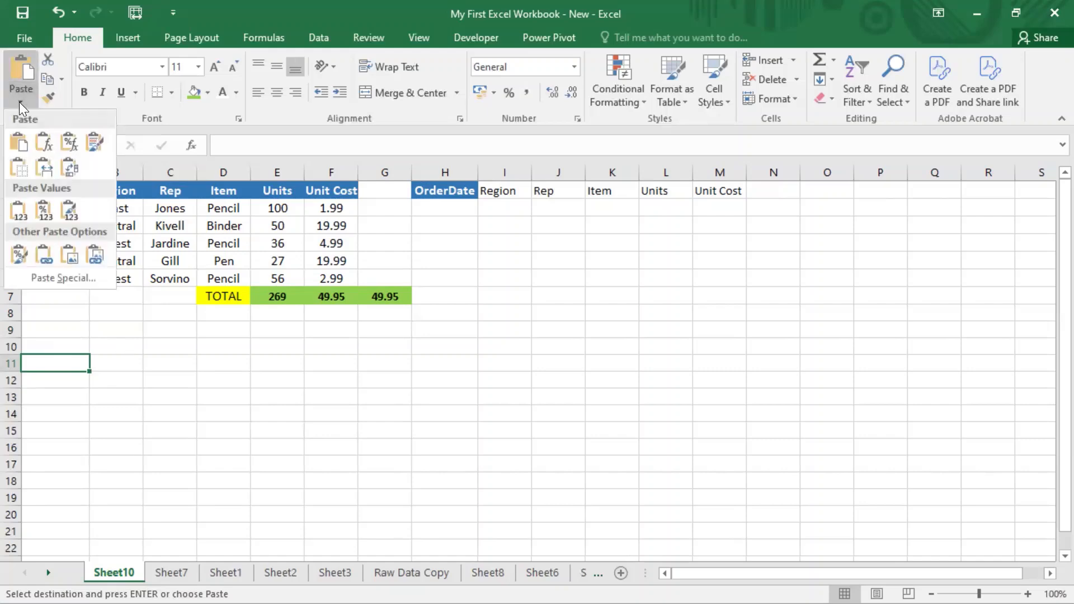
click(87, 276)
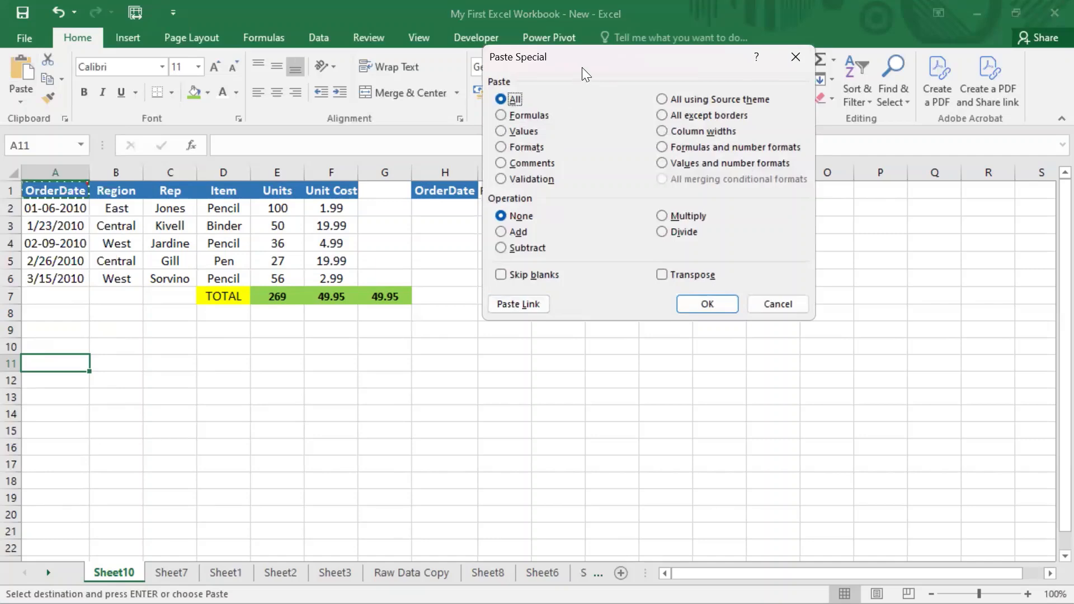
drag(578, 60, 290, 79)
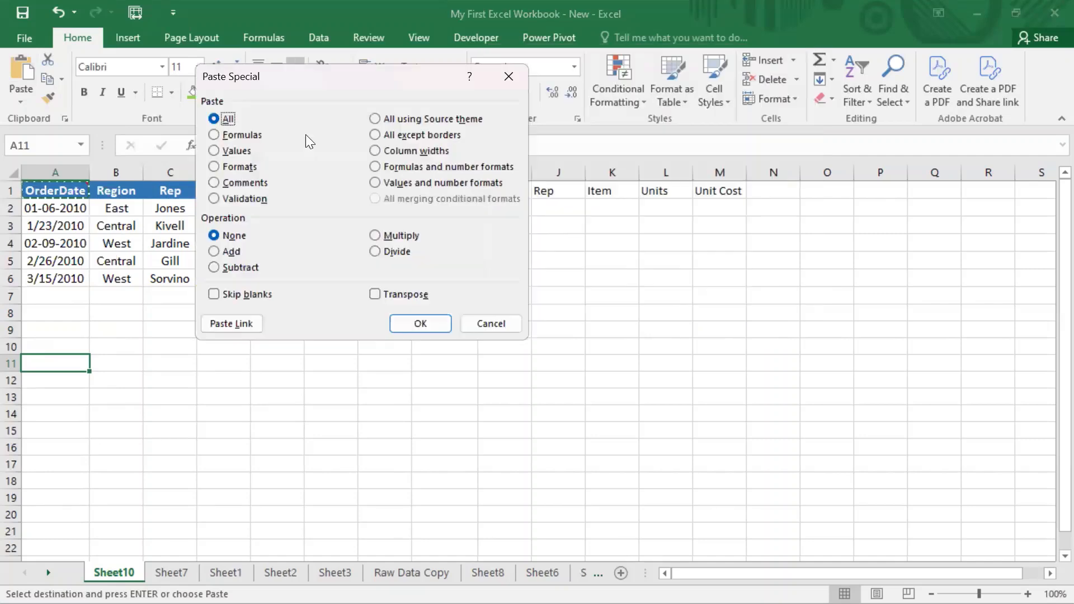
click(221, 182)
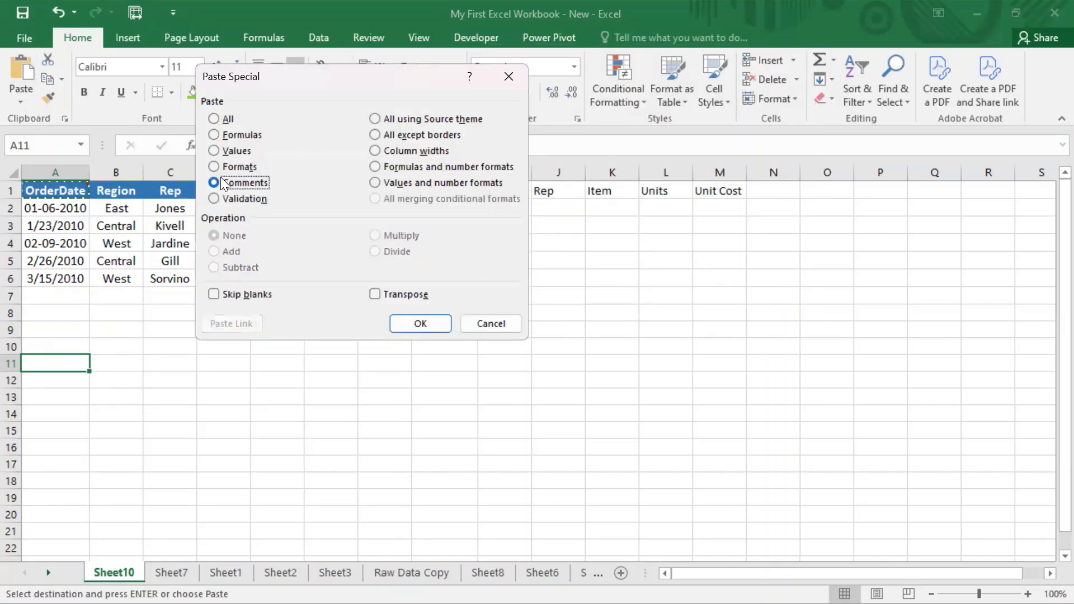
key(Return)
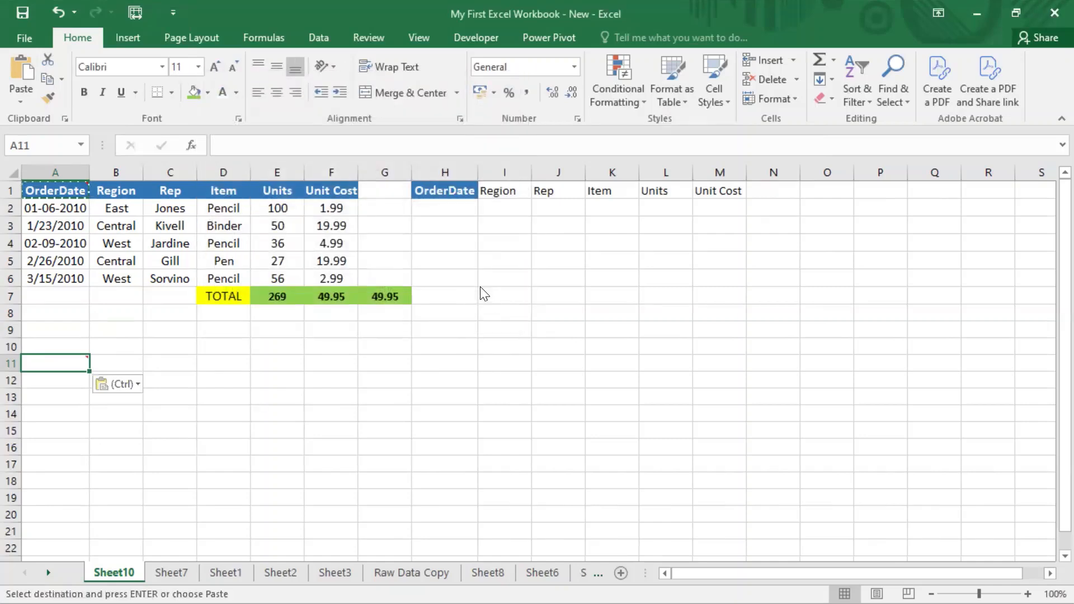
mouse_move(74, 363)
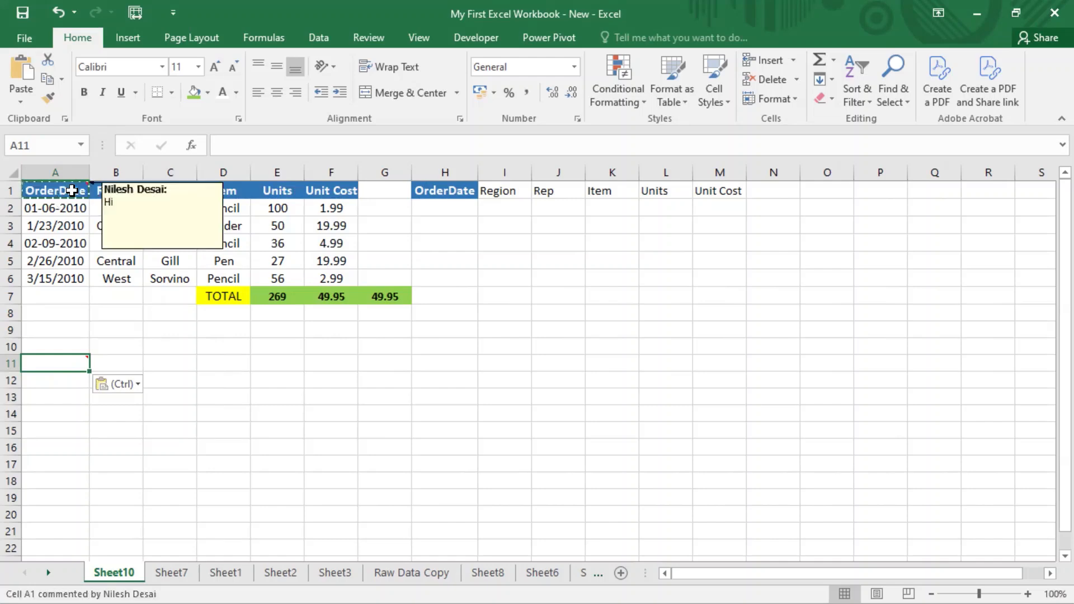
key(Escape)
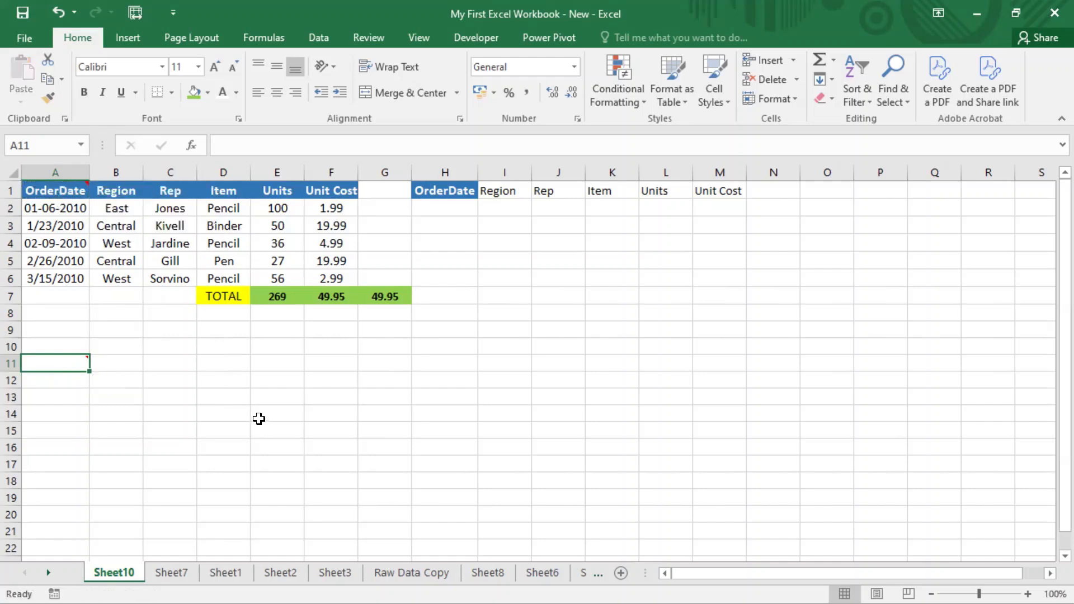
Step: Copy cell A1 again and paste only its comment onto the second OrderDate header in H1 using Paste Special
click(70, 191)
key(ctrl+c)
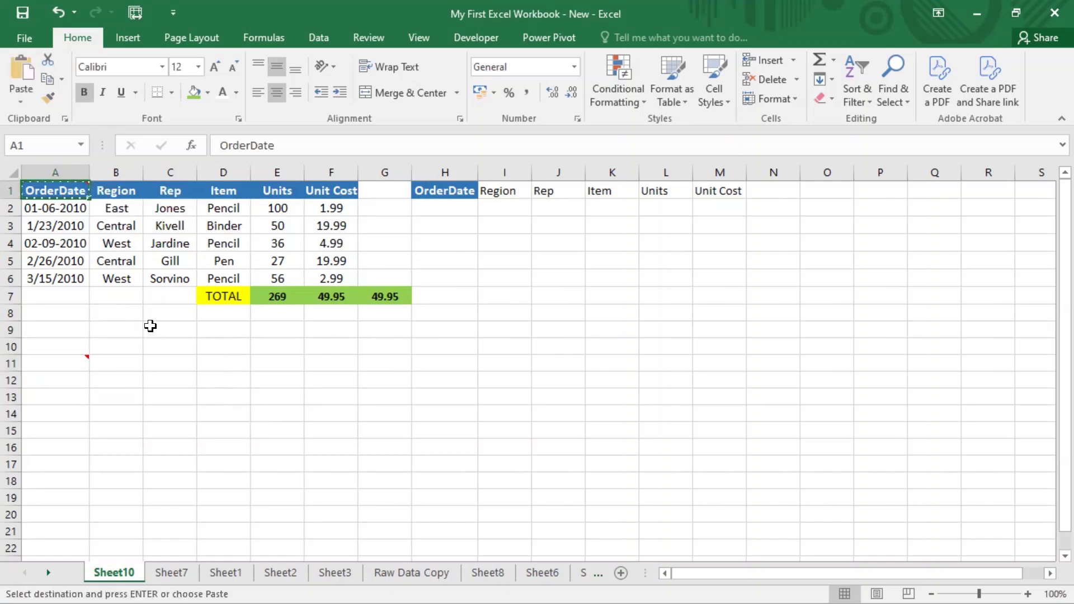
click(25, 106)
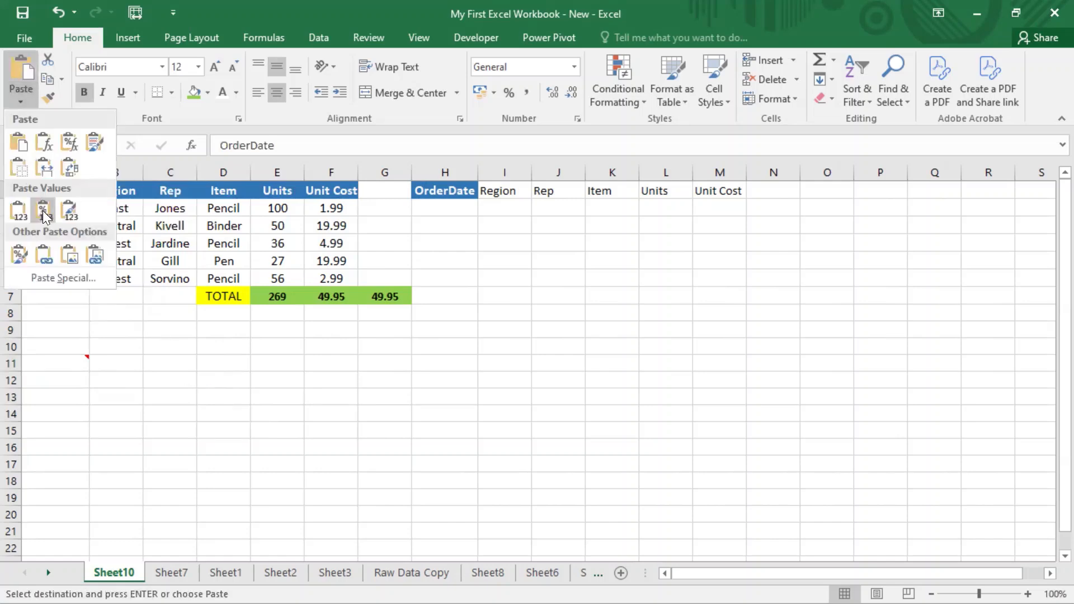
click(271, 379)
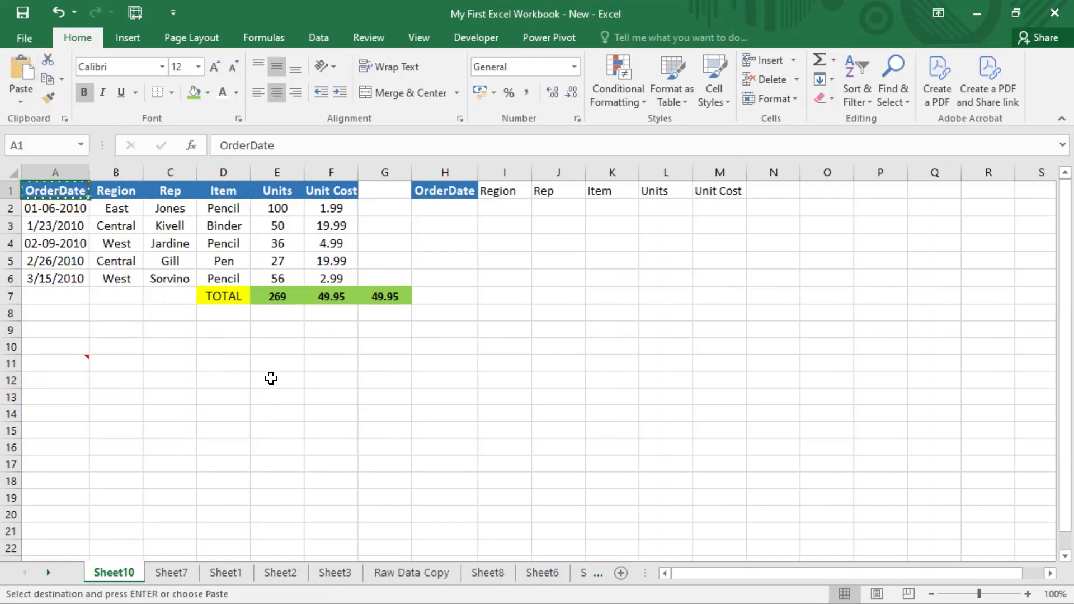
click(442, 190)
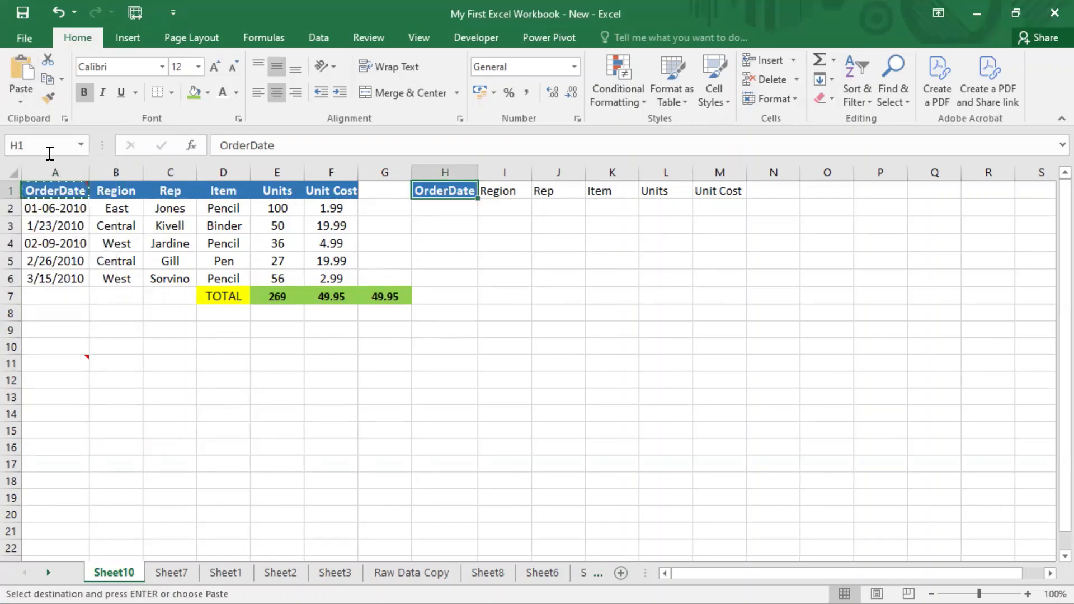
click(22, 102)
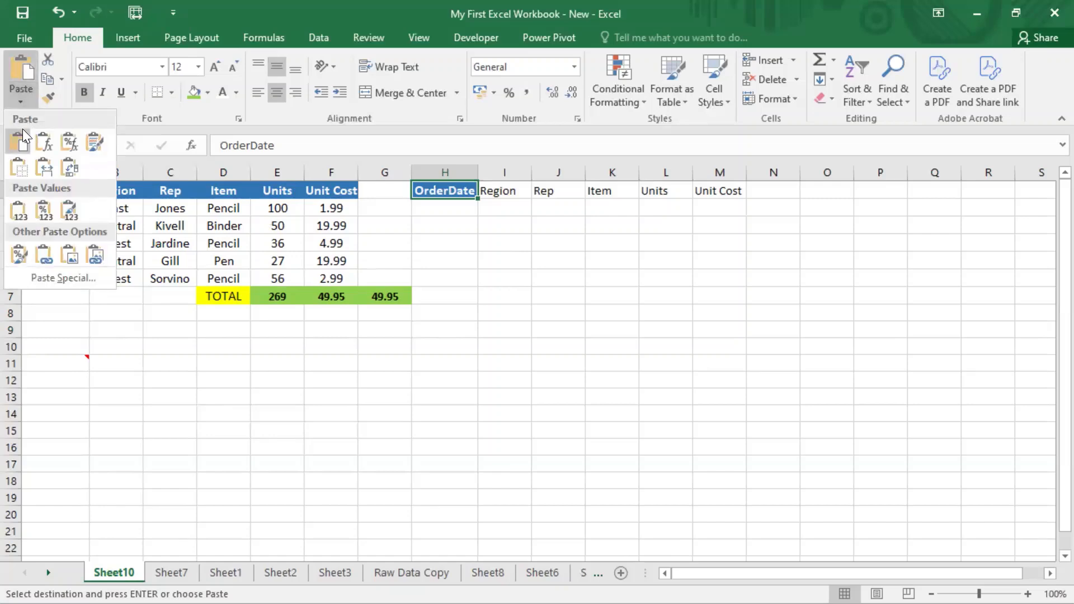
click(67, 278)
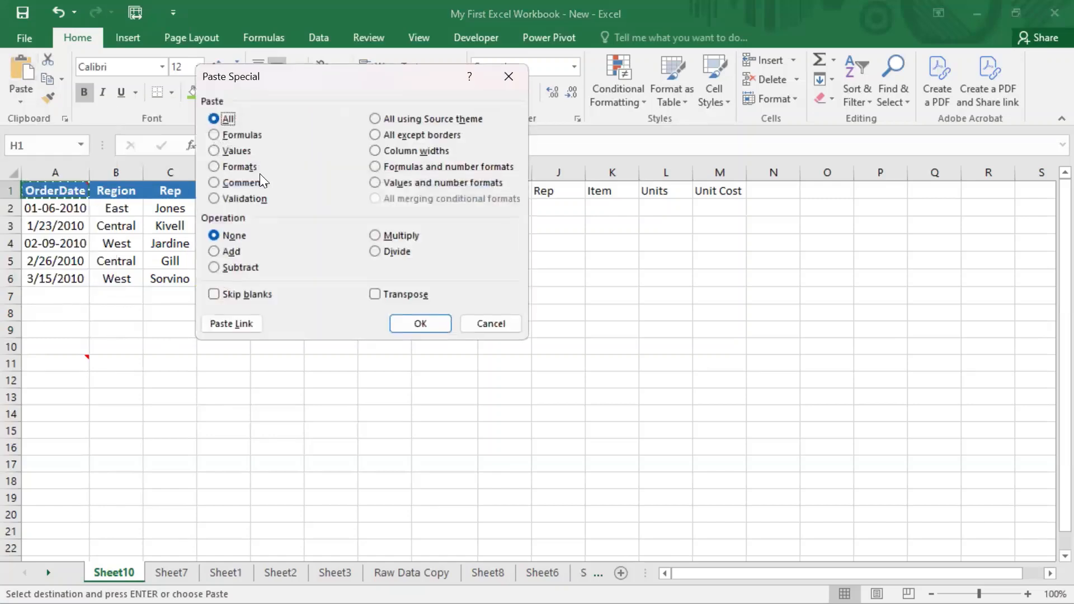
click(242, 180)
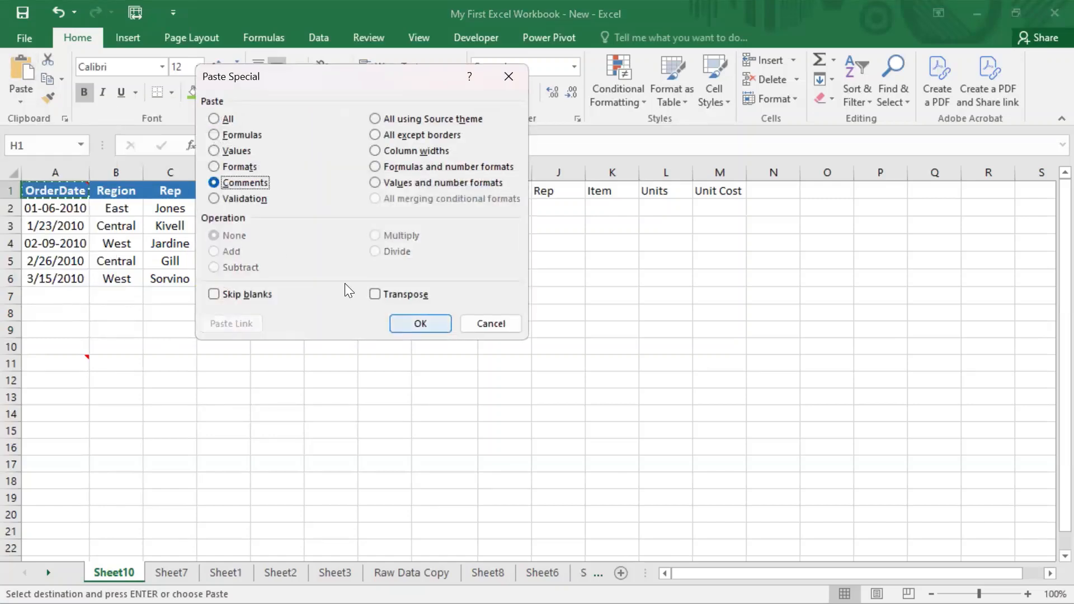
click(421, 323)
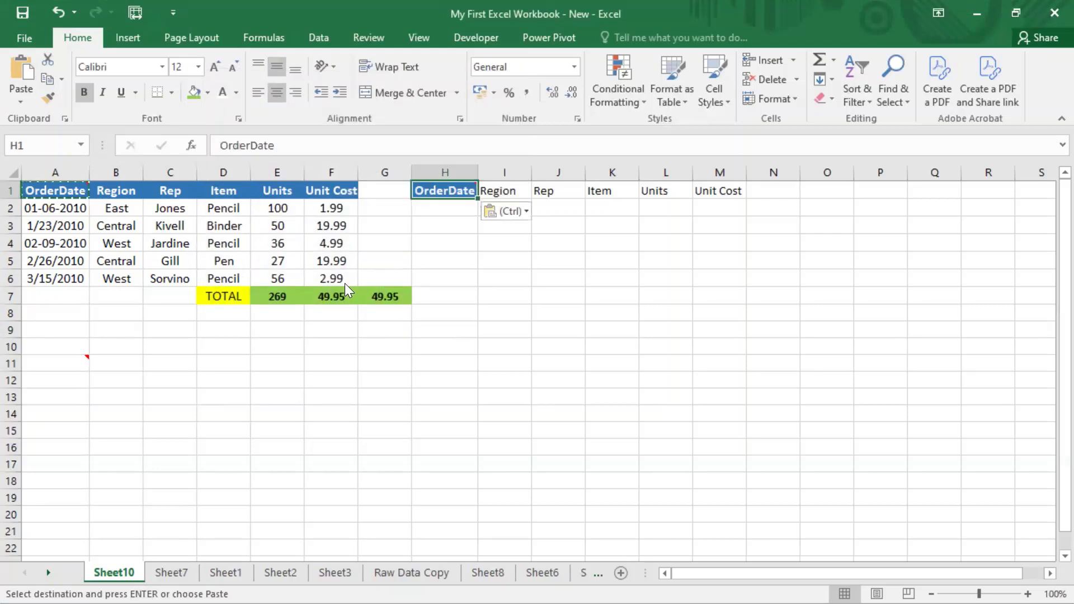
mouse_move(472, 189)
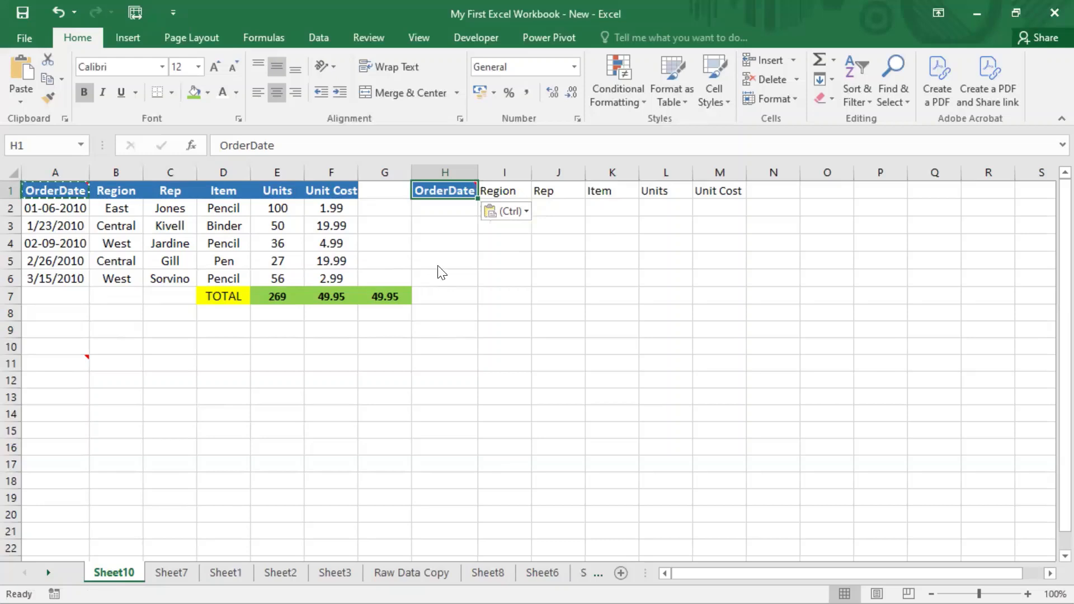
key(Down)
key(Down)
key(Down)
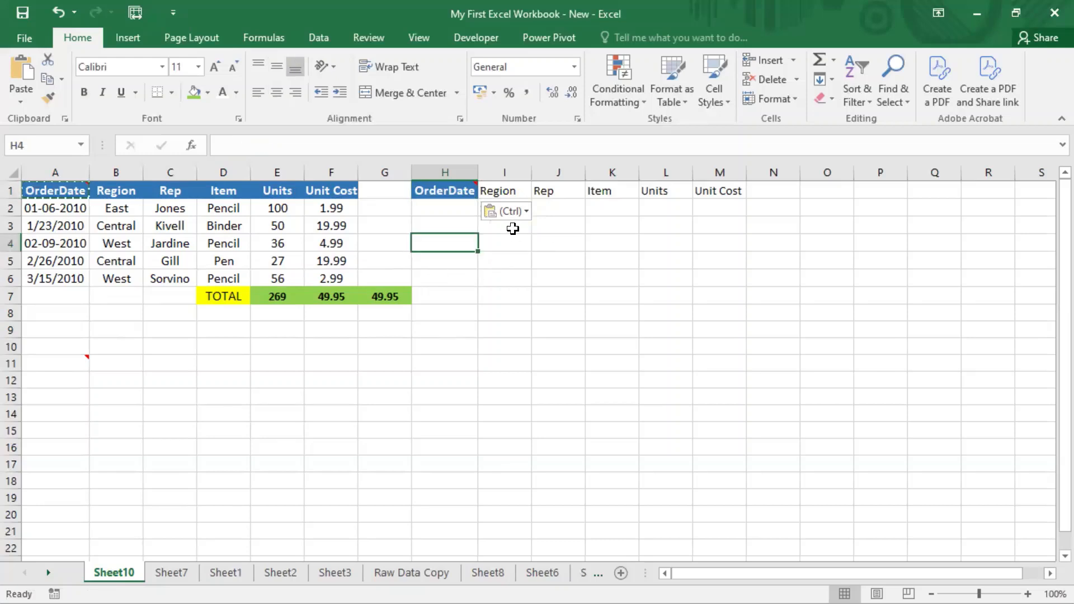
click(174, 345)
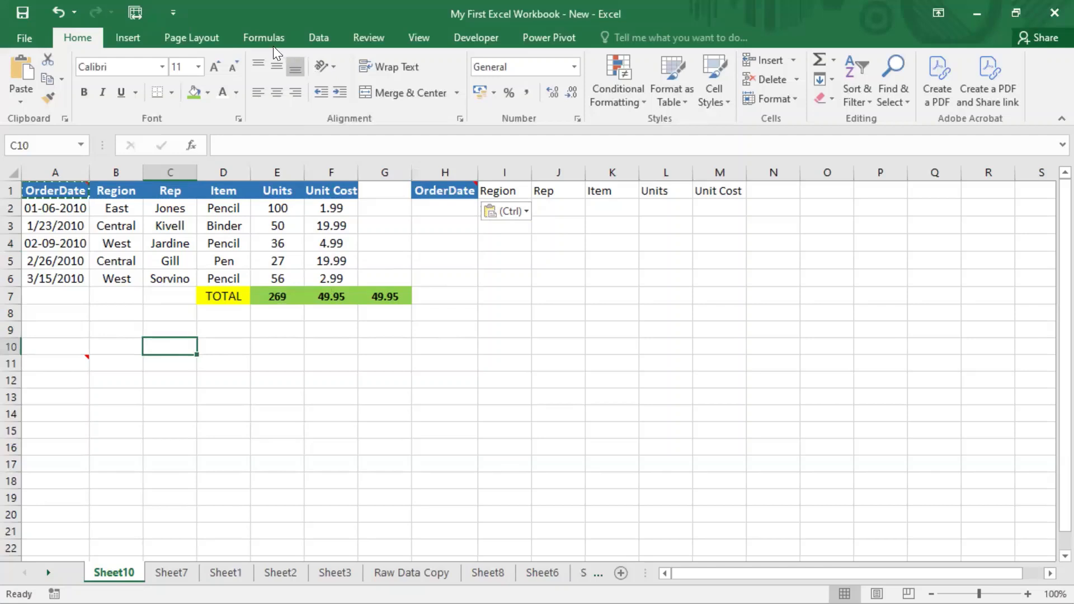
click(330, 43)
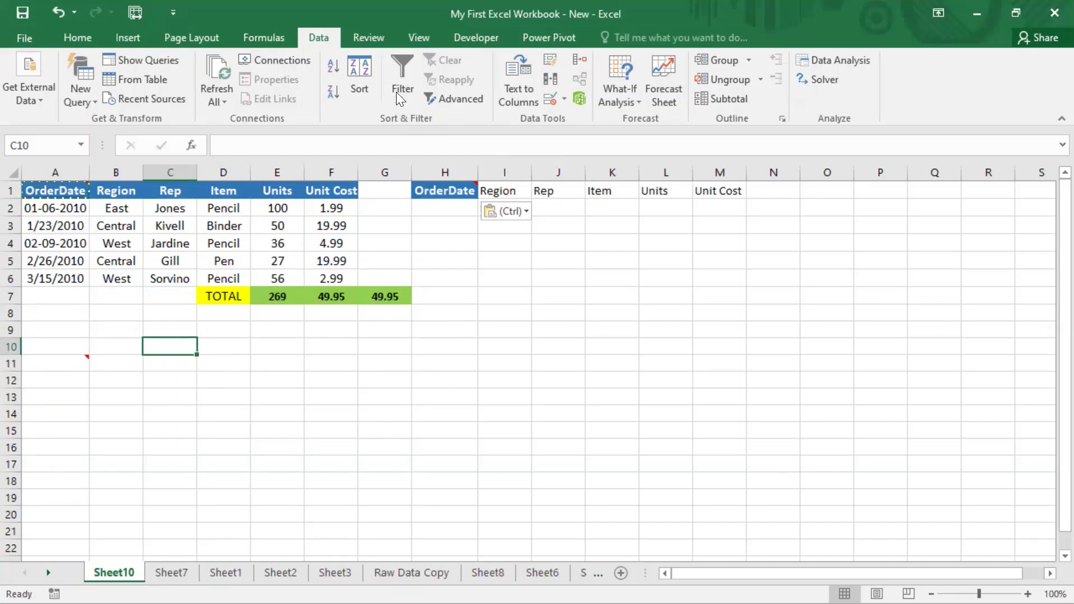
click(363, 37)
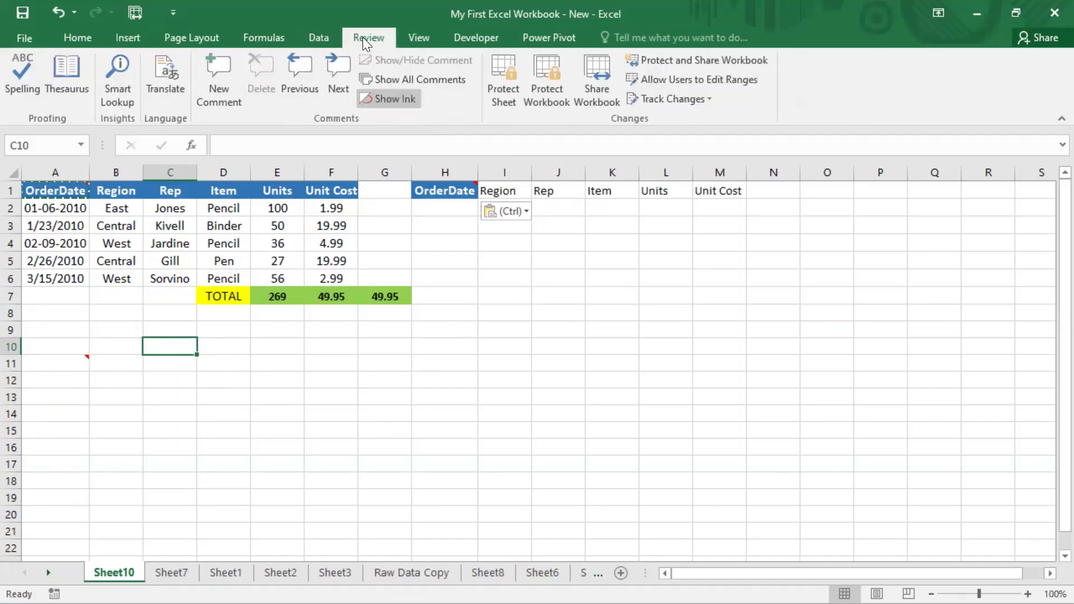
click(318, 38)
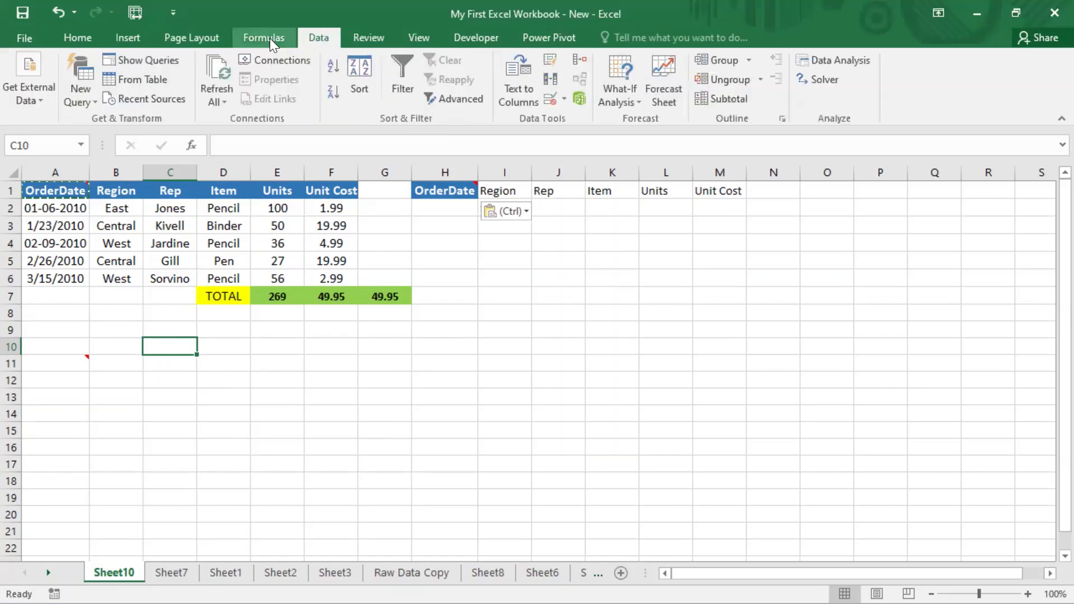
click(270, 38)
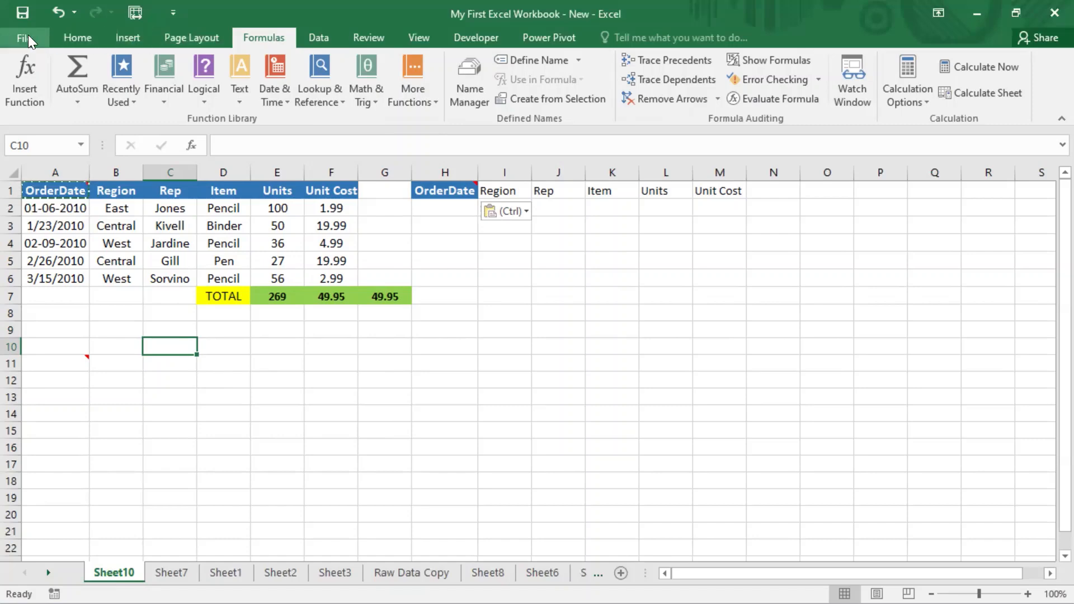
click(59, 33)
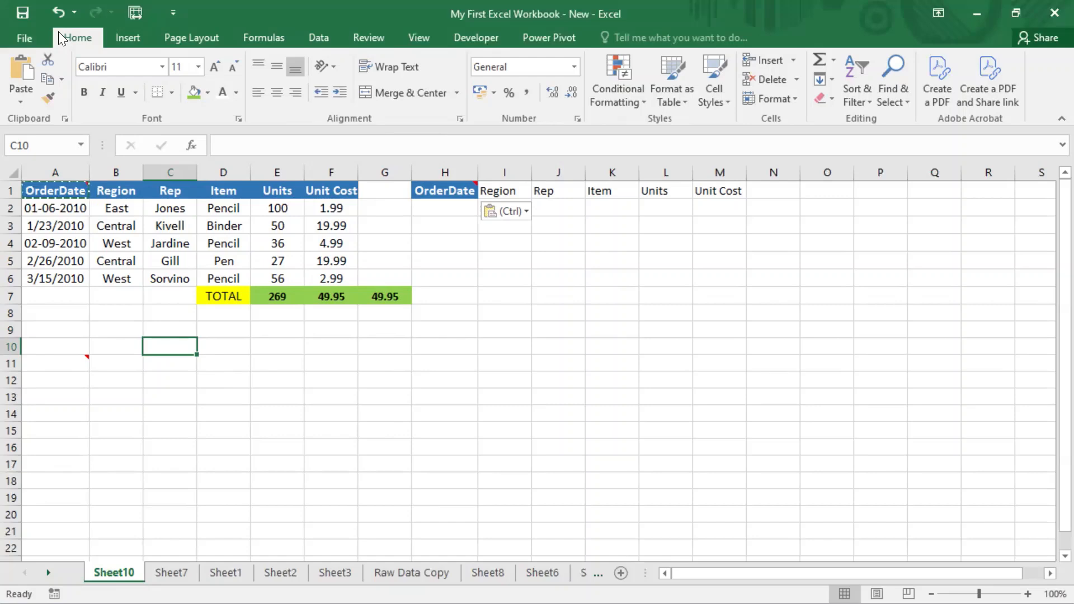
click(330, 35)
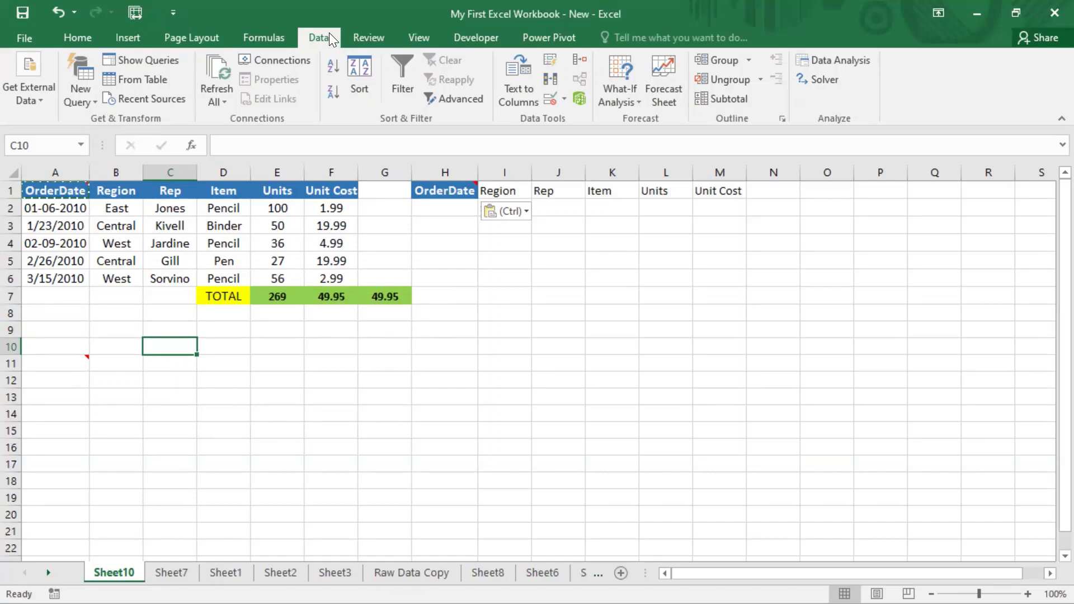
click(359, 41)
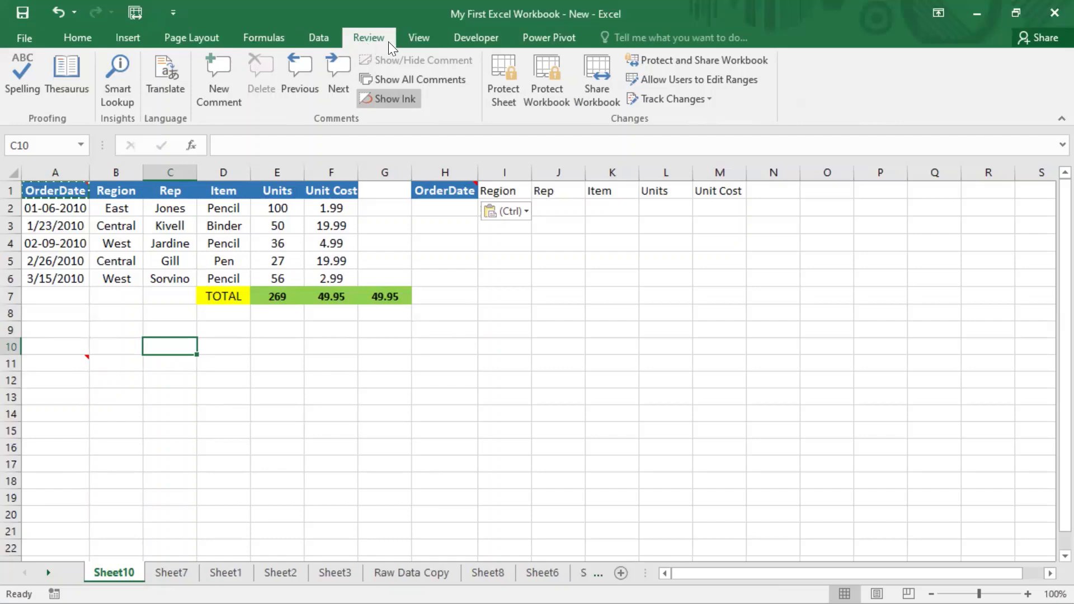
click(423, 41)
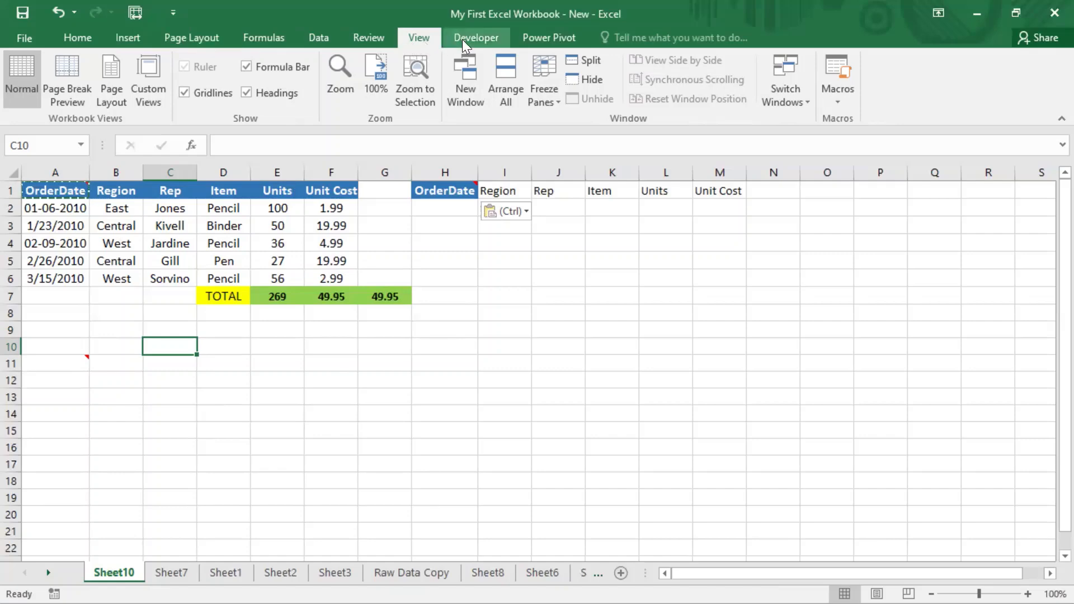
click(325, 39)
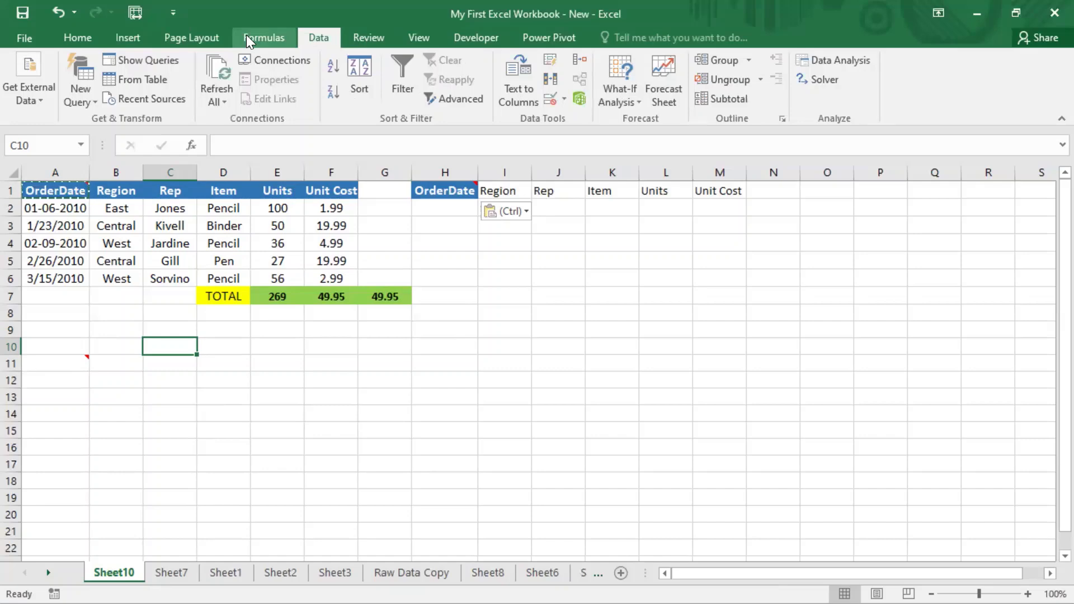
click(247, 35)
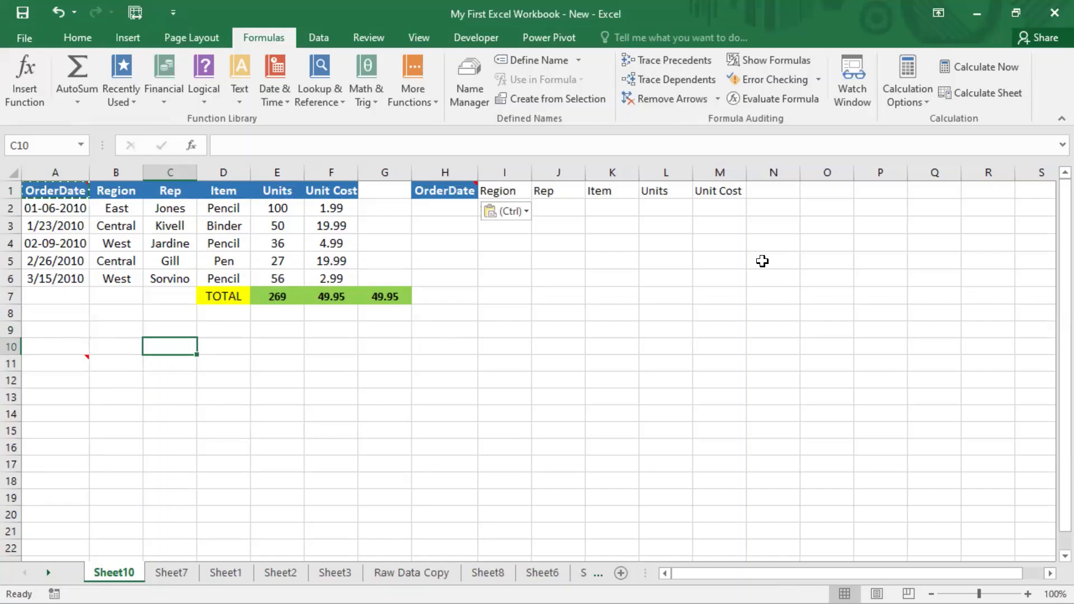
key(ctrl+n)
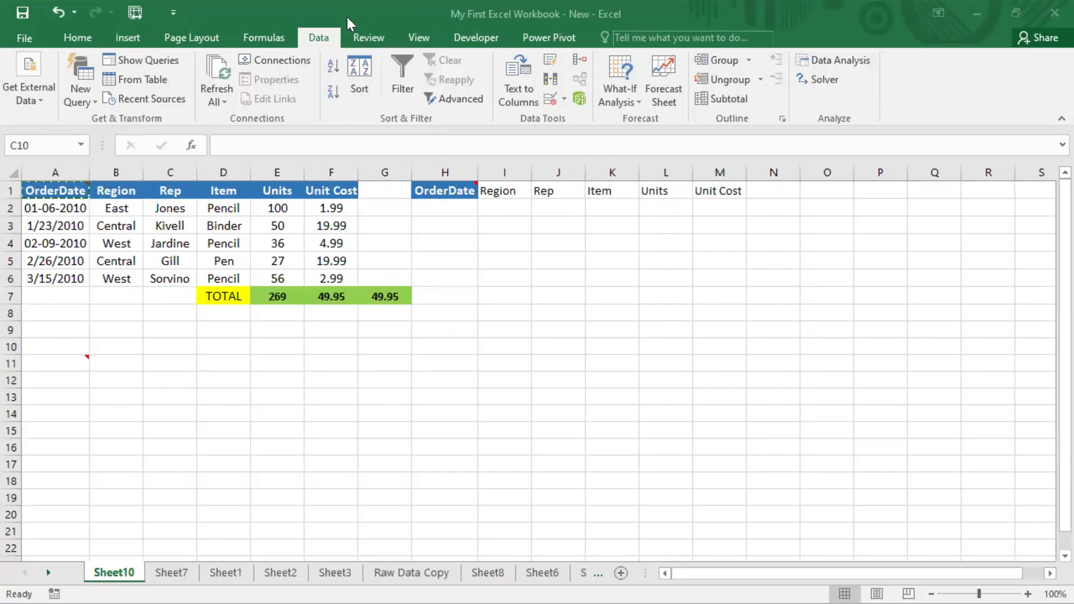
Step: Apply list data validation to cell C10, using the rep names in C2:C6 as the source
click(121, 208)
drag(541, 88, 570, 109)
click(557, 98)
click(557, 98)
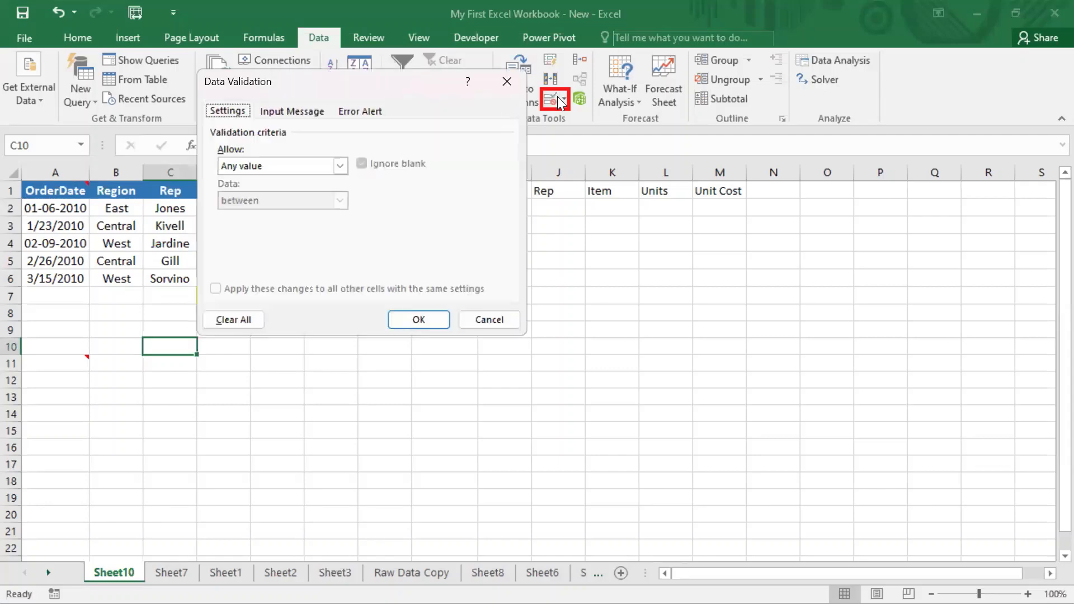
click(340, 166)
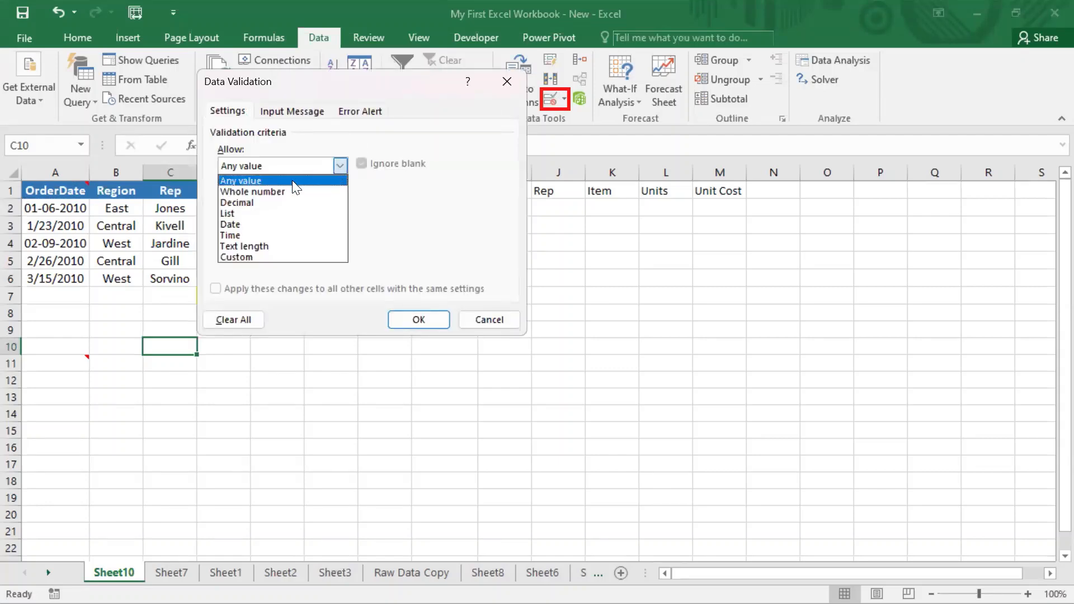
click(271, 214)
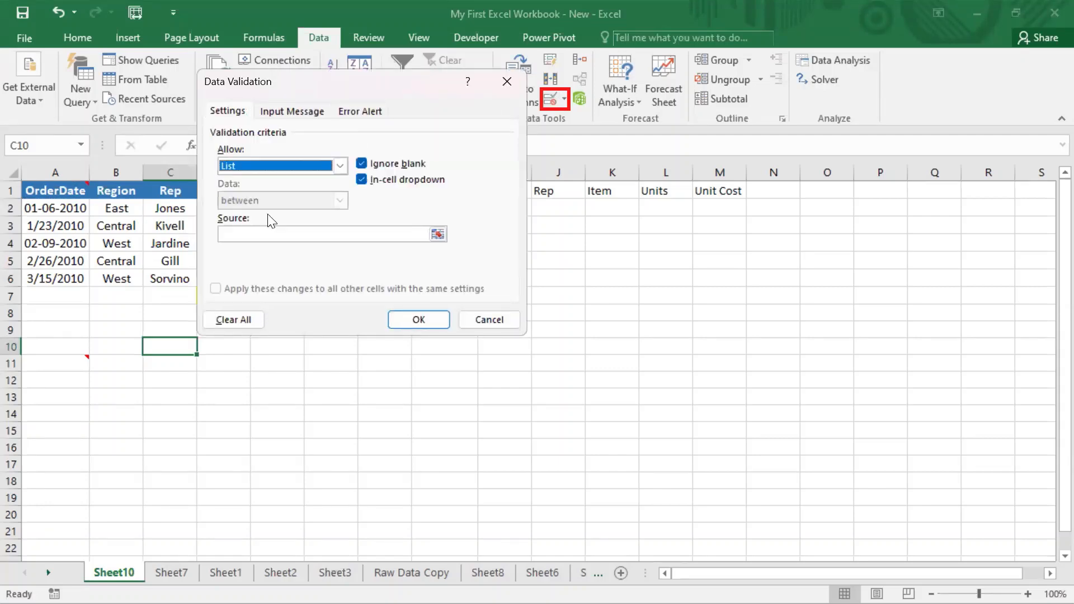
click(437, 234)
drag(168, 210, 174, 279)
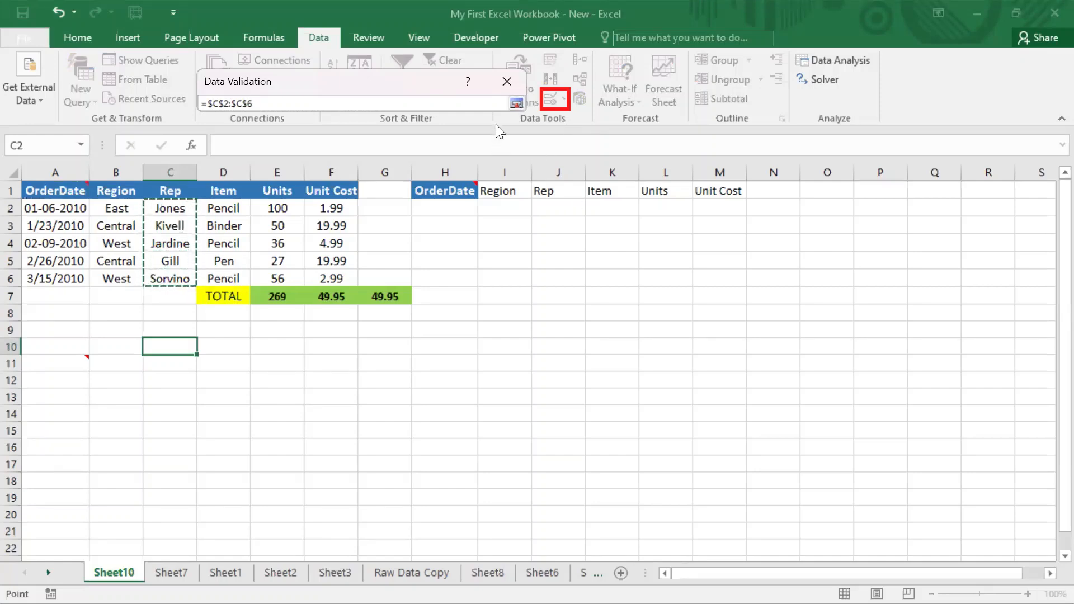
click(511, 102)
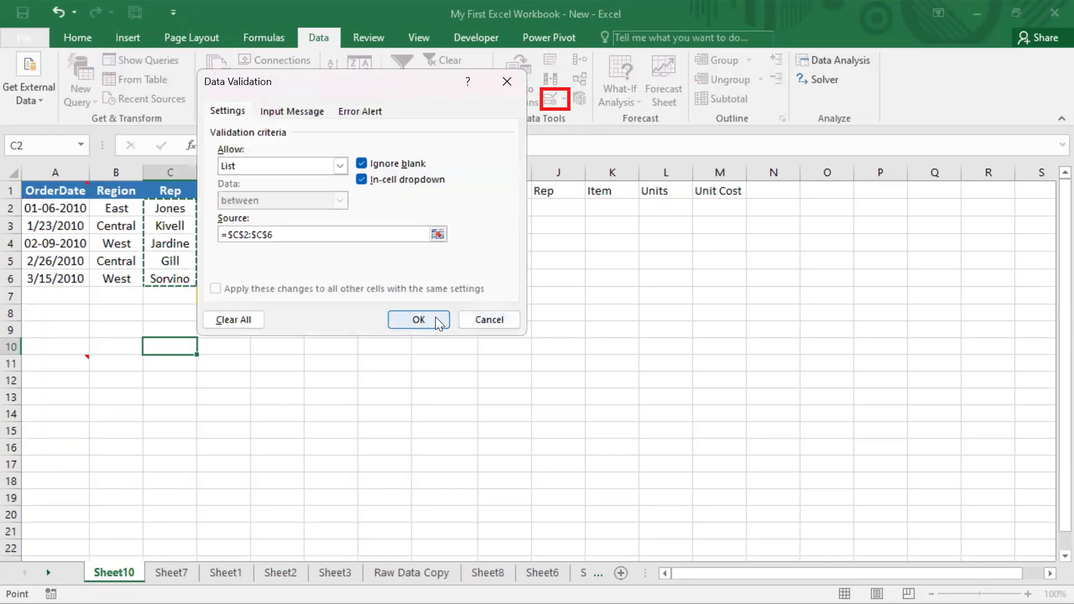
click(435, 317)
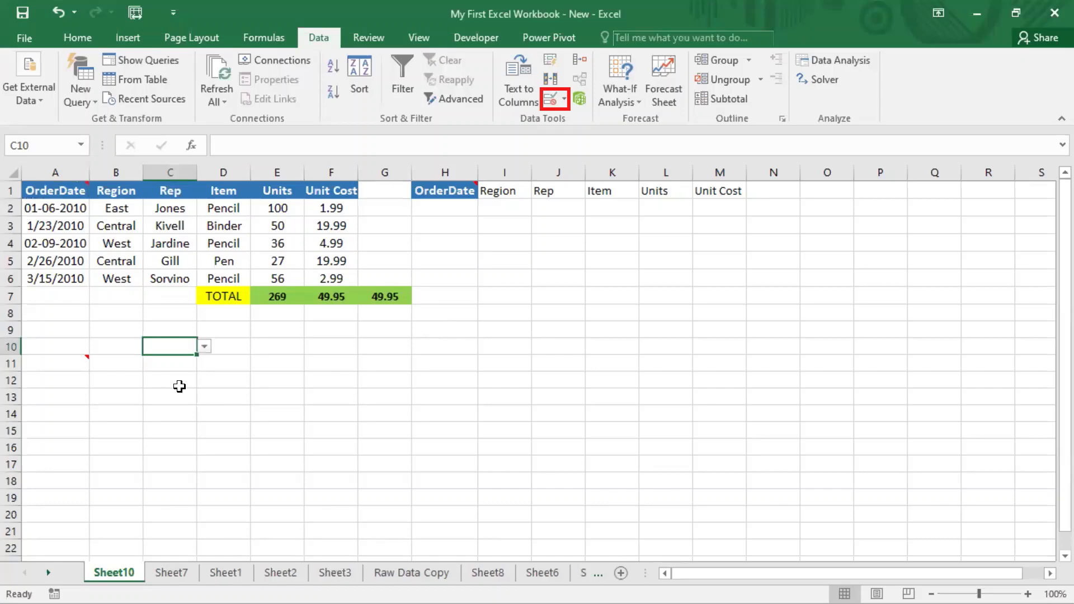
Step: Try the validation list in C10 by choosing the first rep, and finish with the fourth rep selected
click(204, 347)
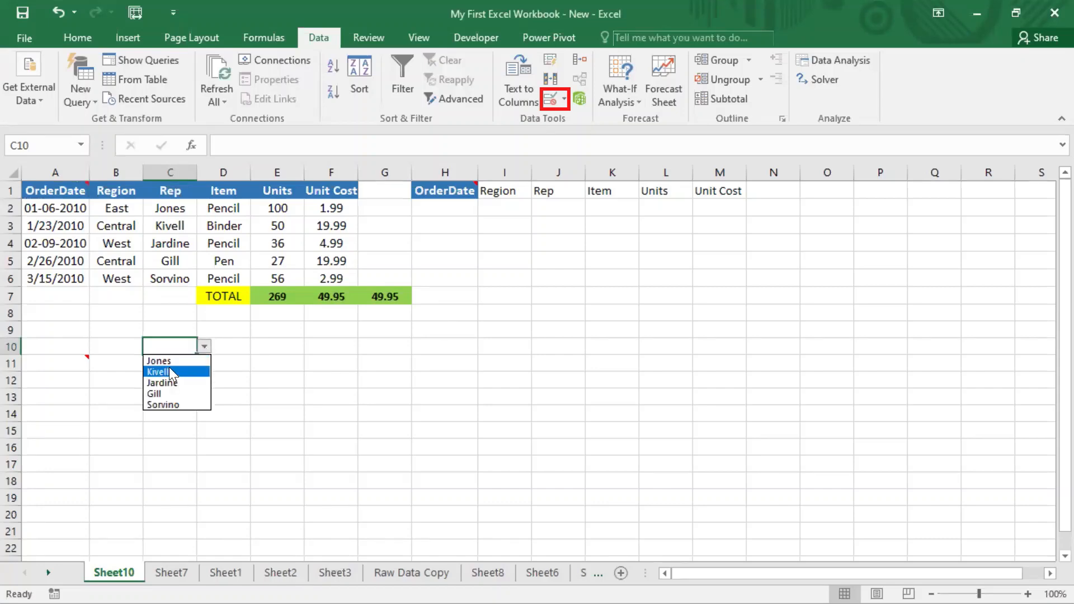
click(265, 377)
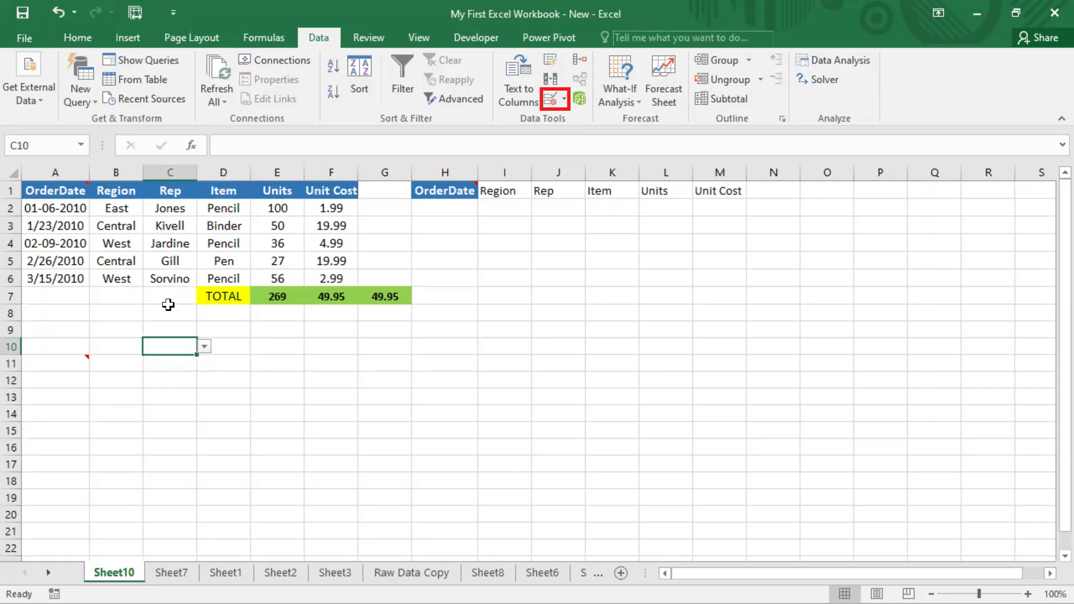
click(204, 346)
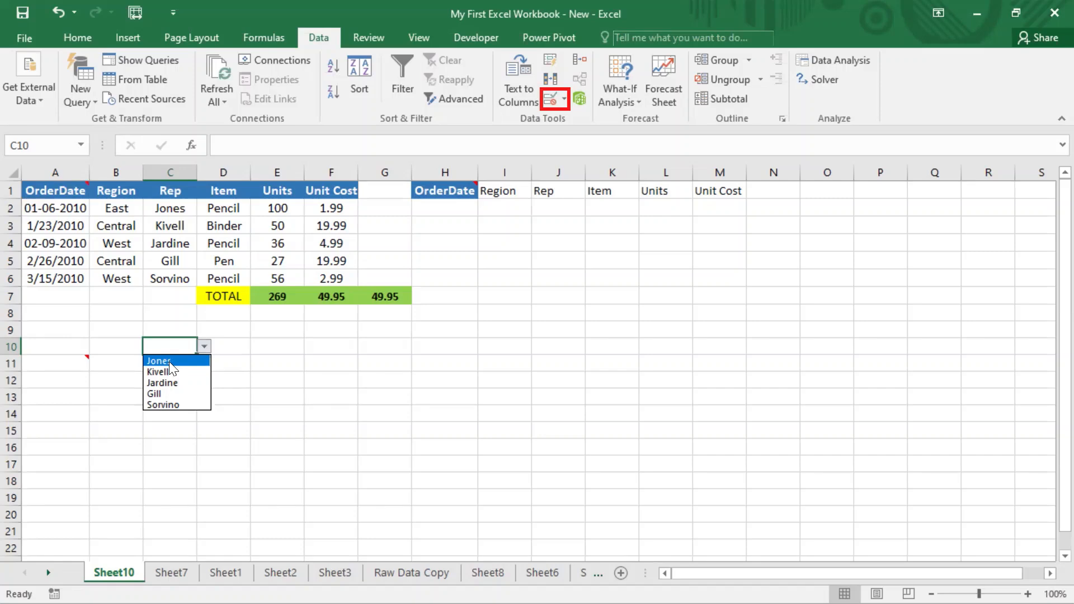
click(169, 362)
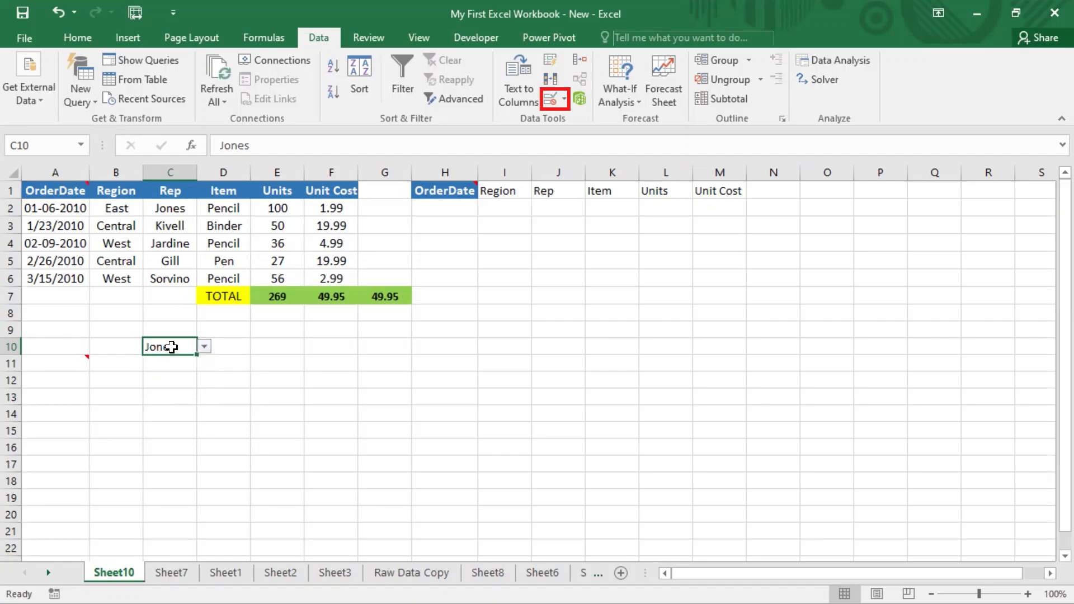
click(205, 347)
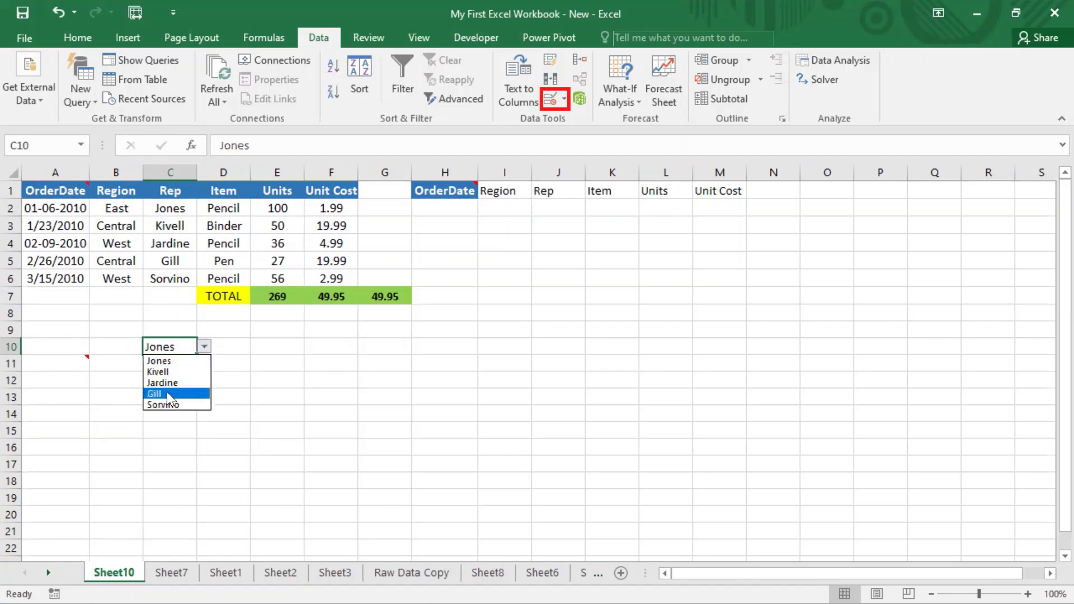
click(167, 394)
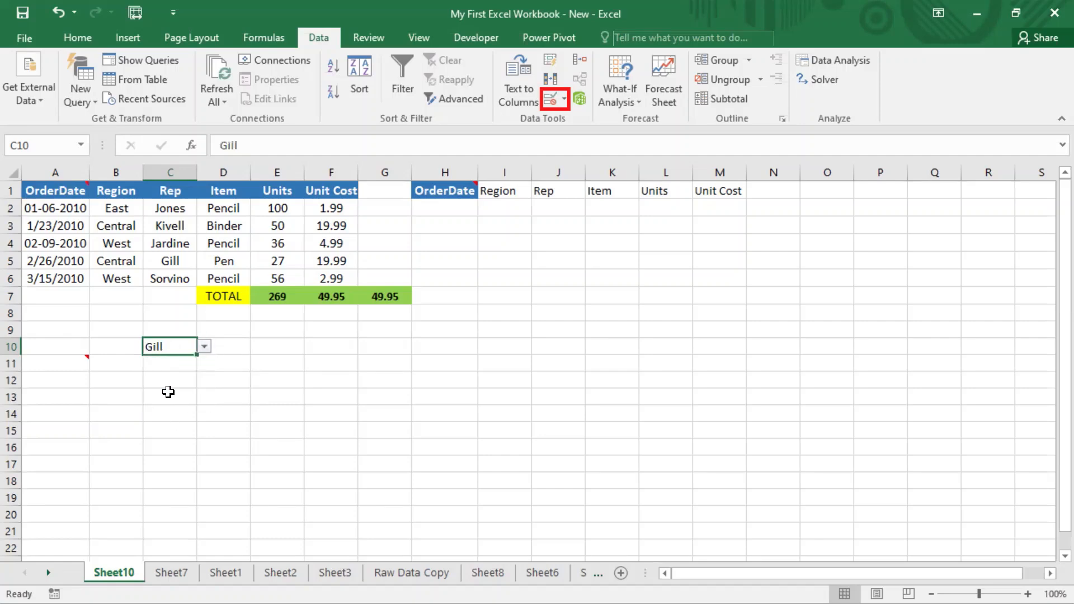
click(205, 347)
key(Escape)
Step: Copy C10, paste only its validation onto C12 using Paste Special, and choose the third rep from the list in C12
key(ctrl+c)
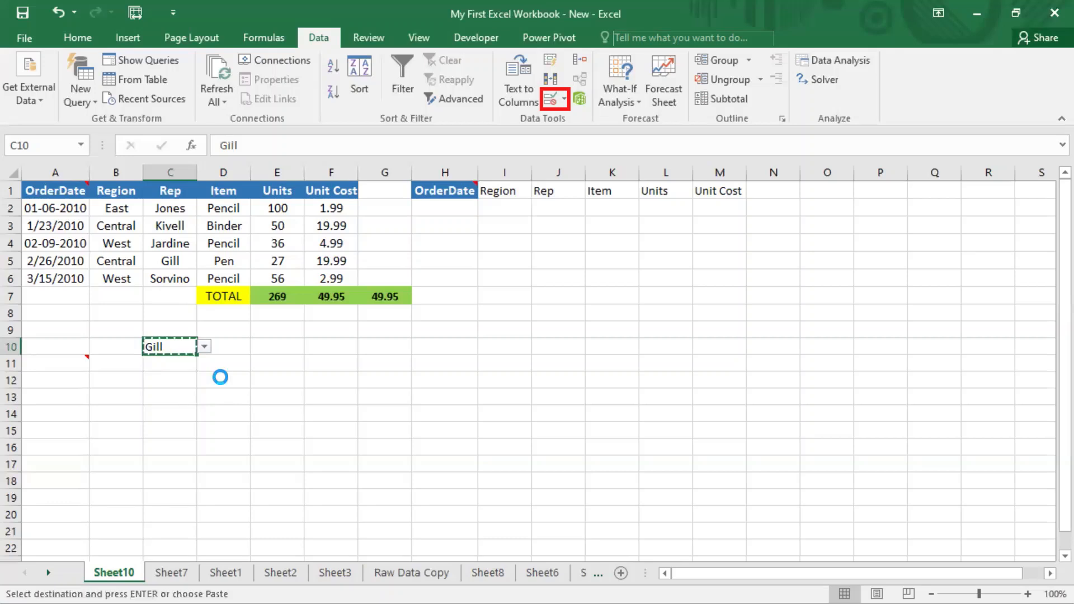
click(174, 379)
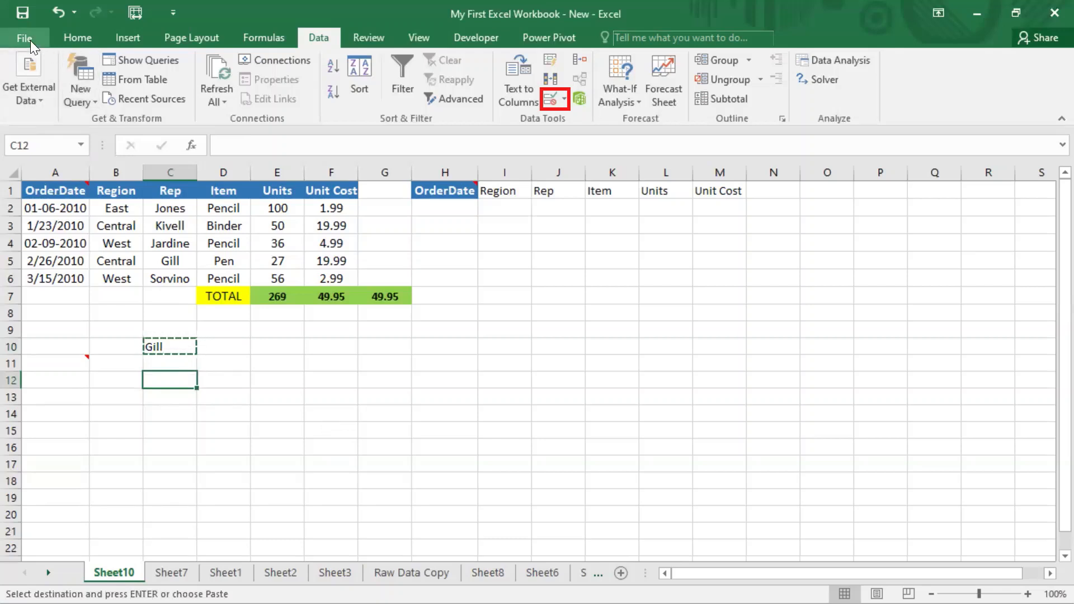
click(77, 38)
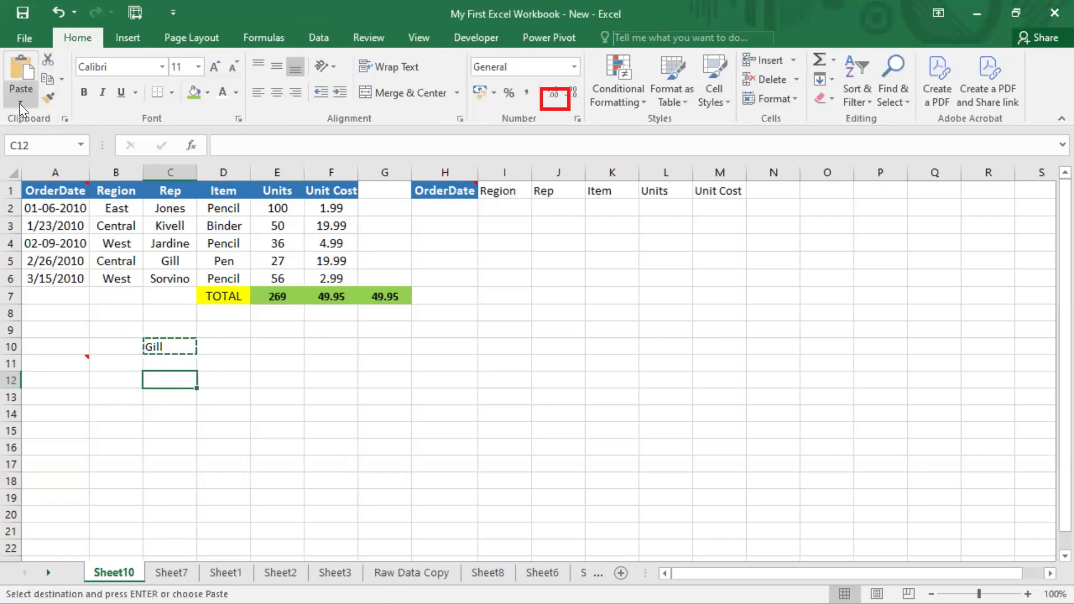
click(19, 103)
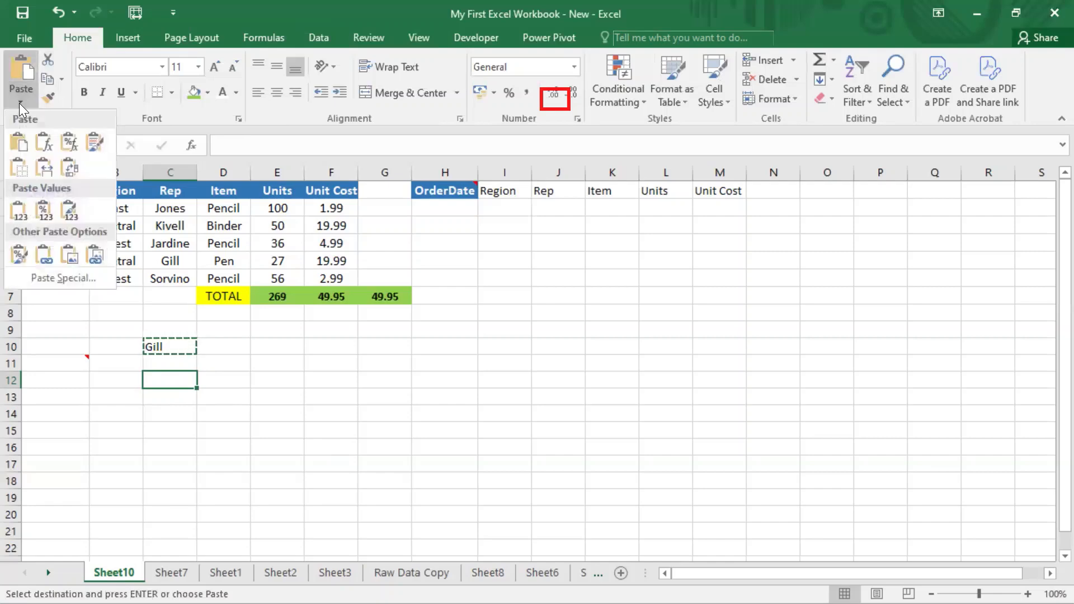
click(64, 279)
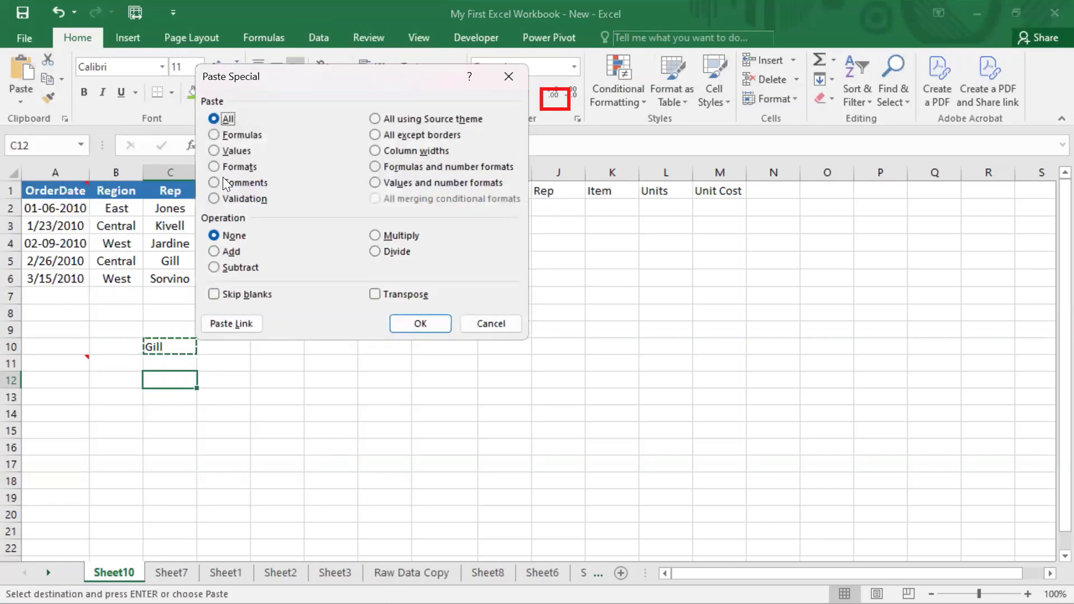
click(229, 200)
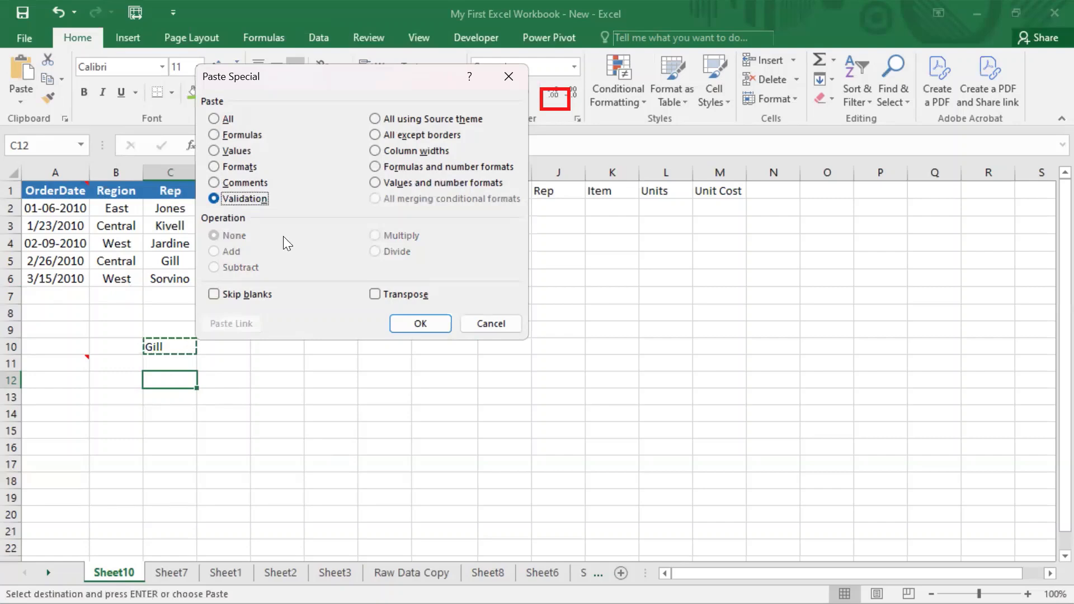
click(420, 324)
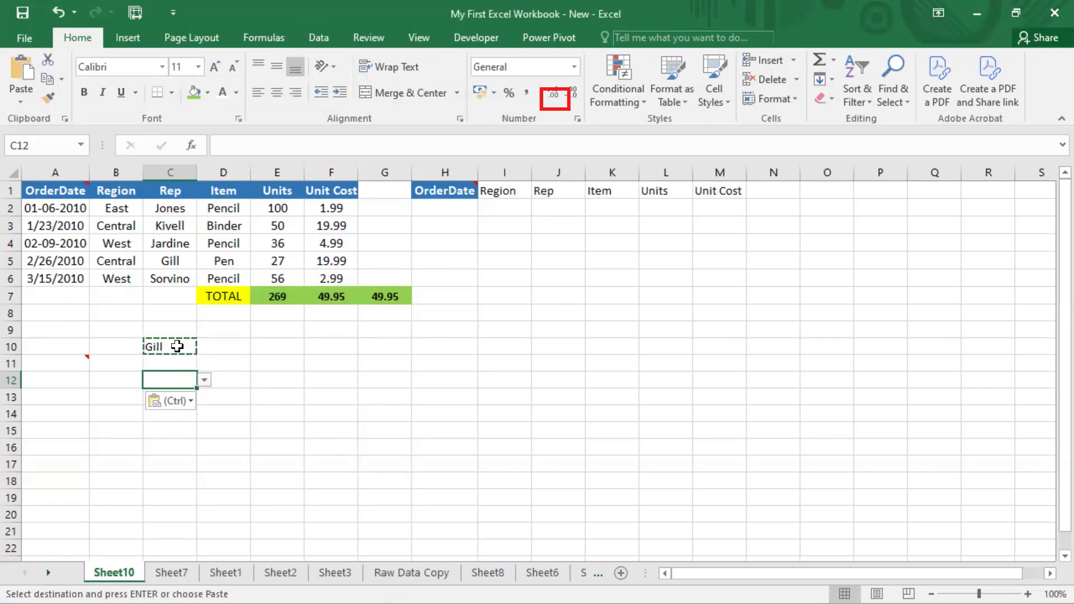
click(205, 380)
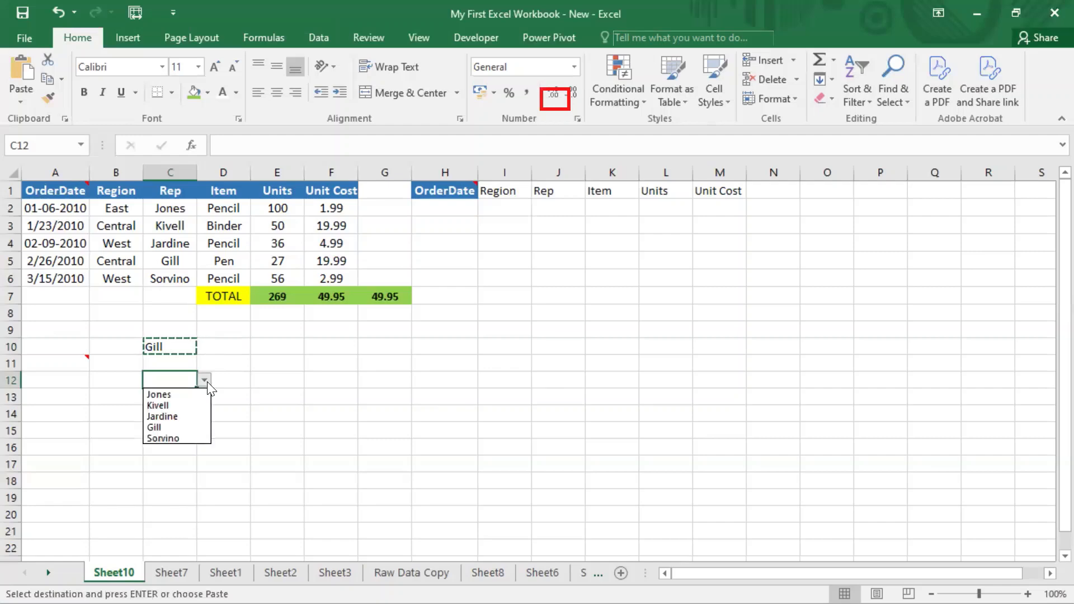
click(179, 415)
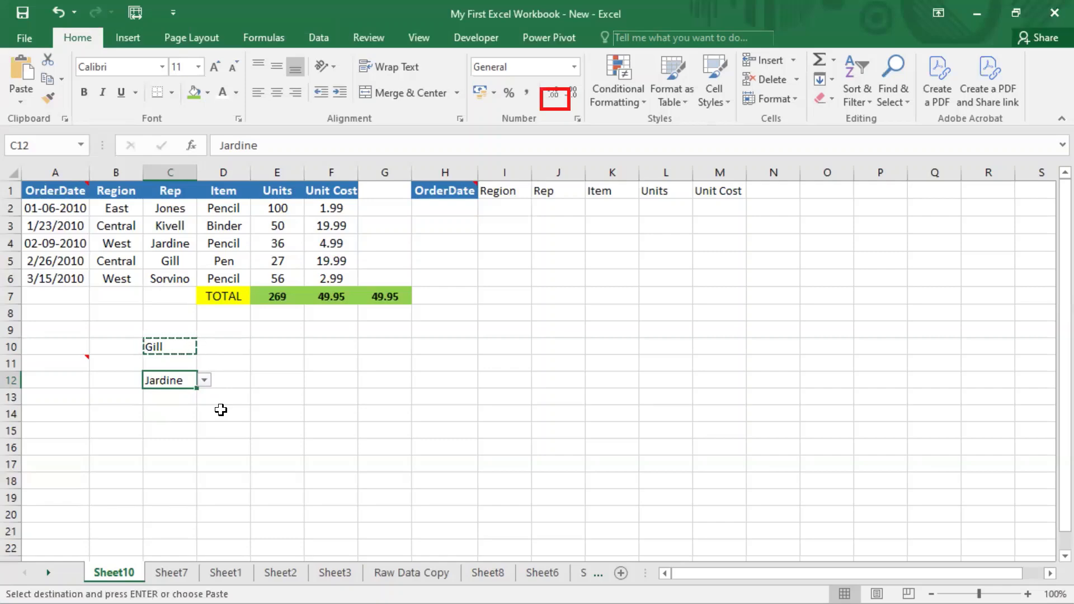
Step: Review the Paste Special options and quick paste choices such as Formulas & Number Formatting without pasting, and clear the copy selection
click(25, 96)
click(49, 277)
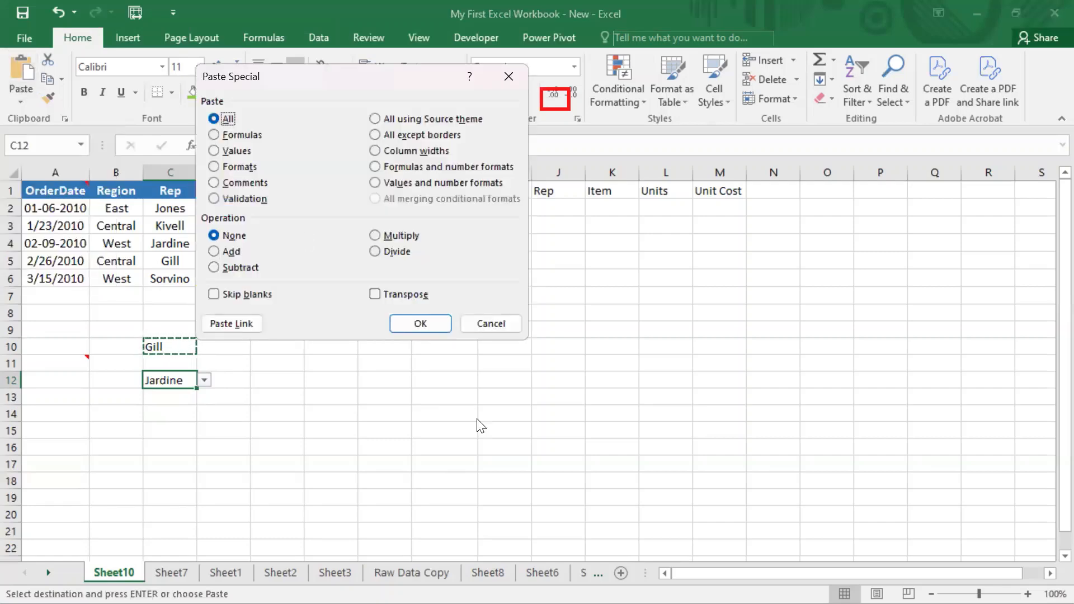
mouse_move(203, 105)
mouse_down()
mouse_move(274, 226)
mouse_move(293, 213)
mouse_up()
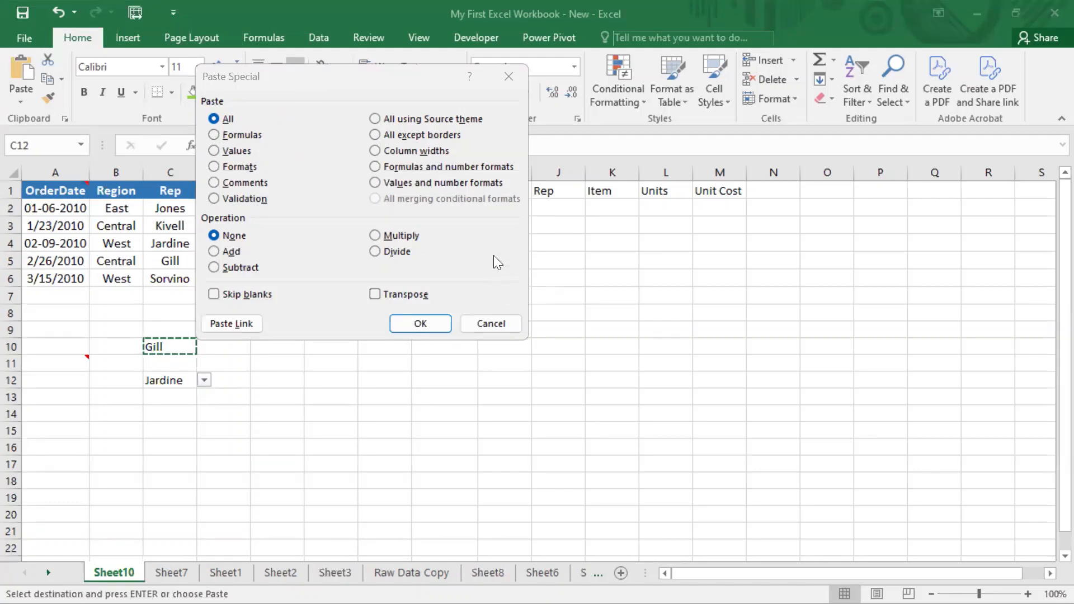
click(491, 323)
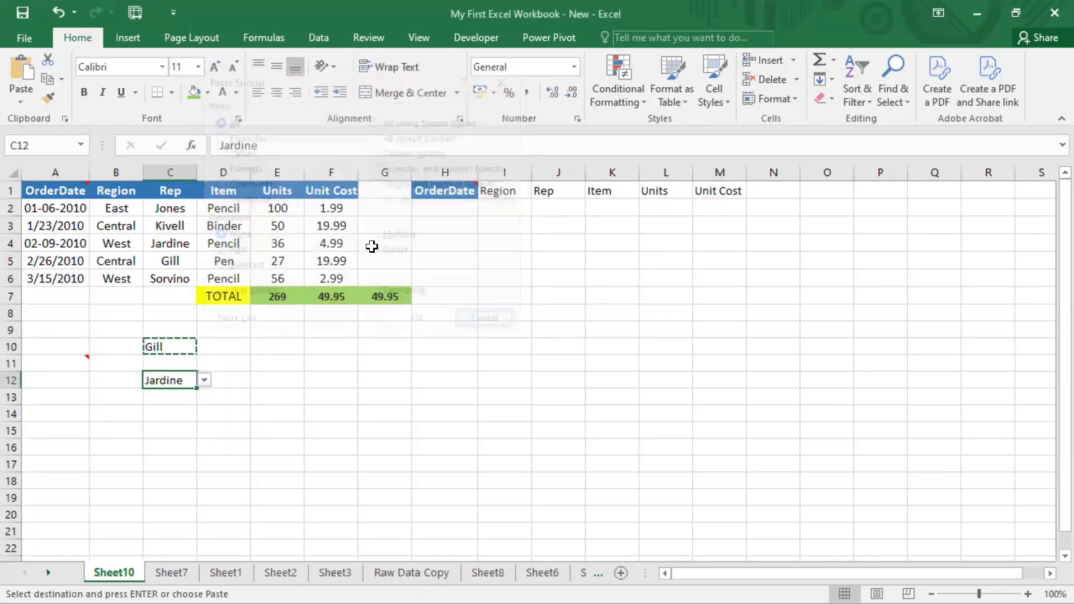
click(17, 101)
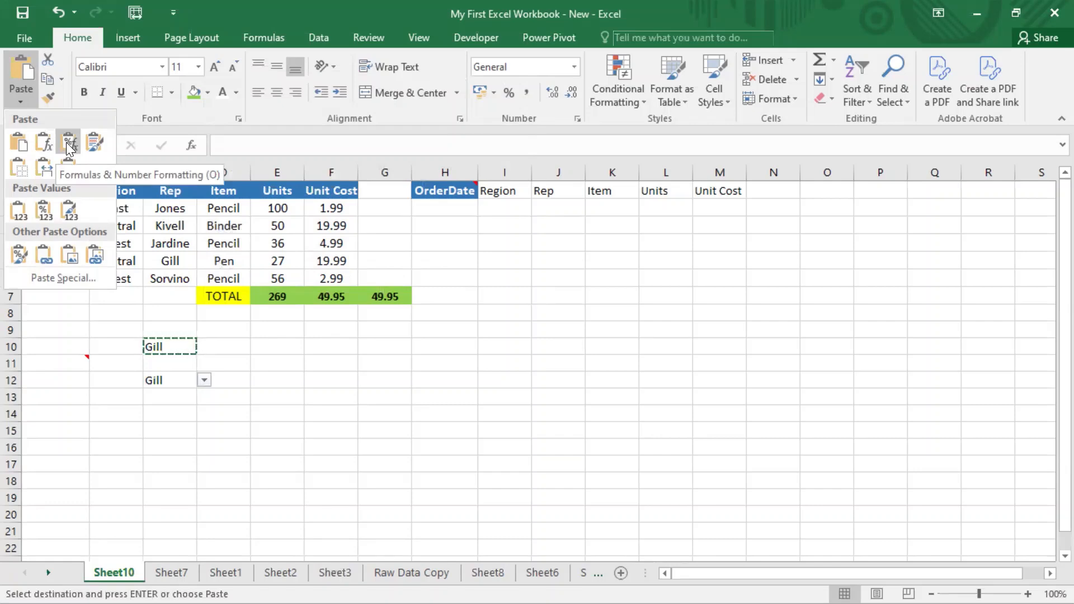
click(331, 231)
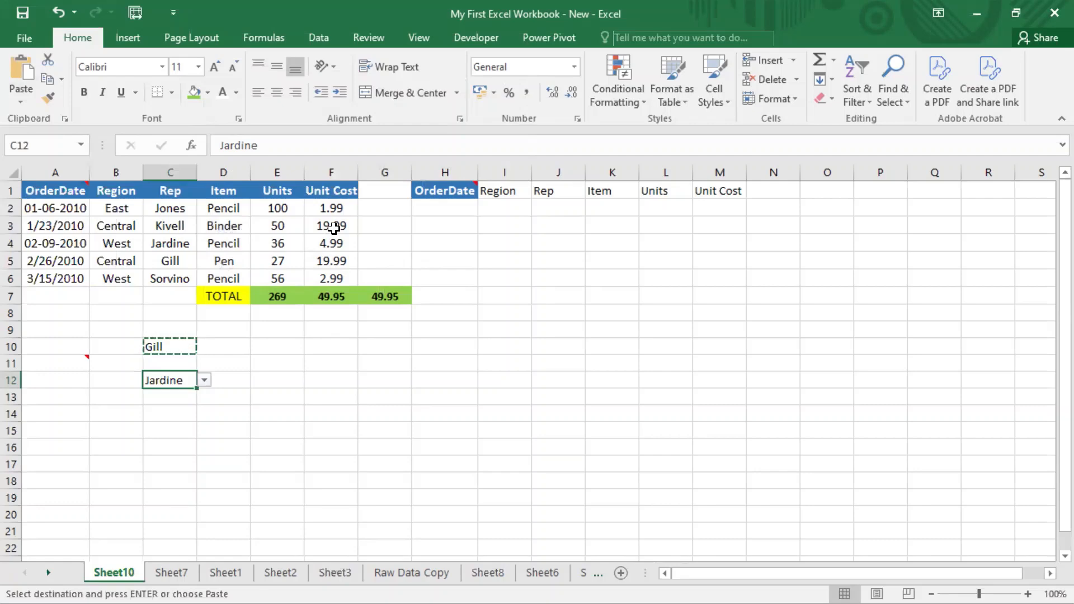
key(Escape)
Step: Format the Unit Cost total in F7 to show three decimal places
click(332, 294)
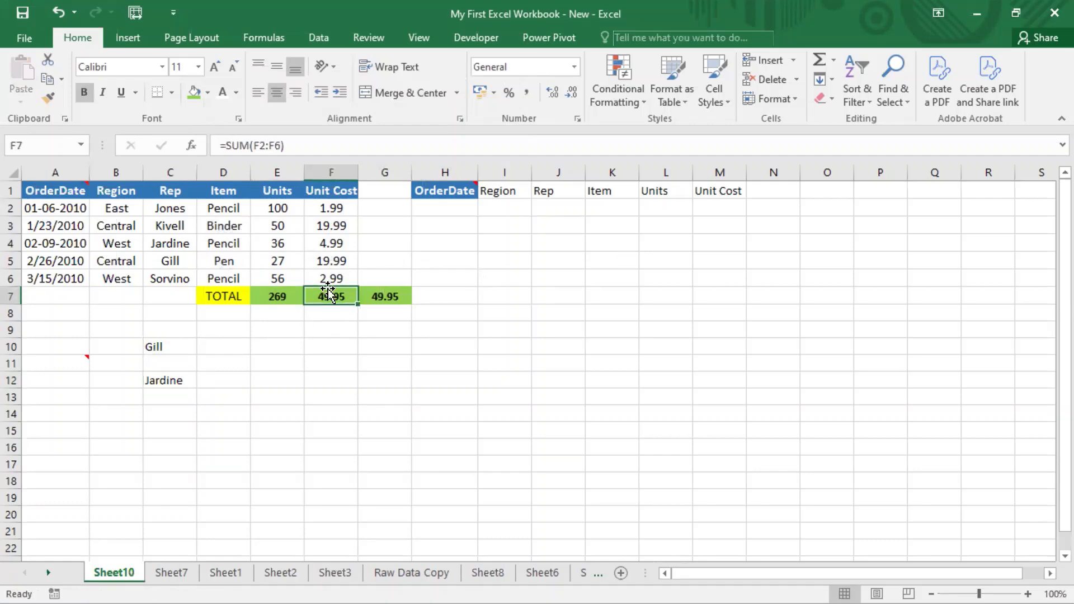
key(Right)
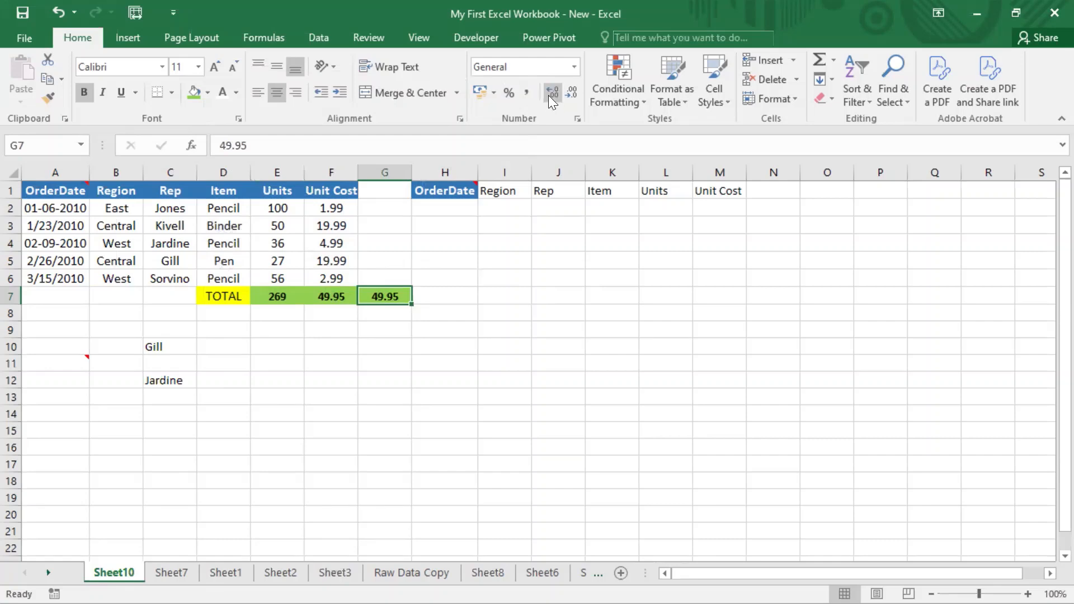
key(Left)
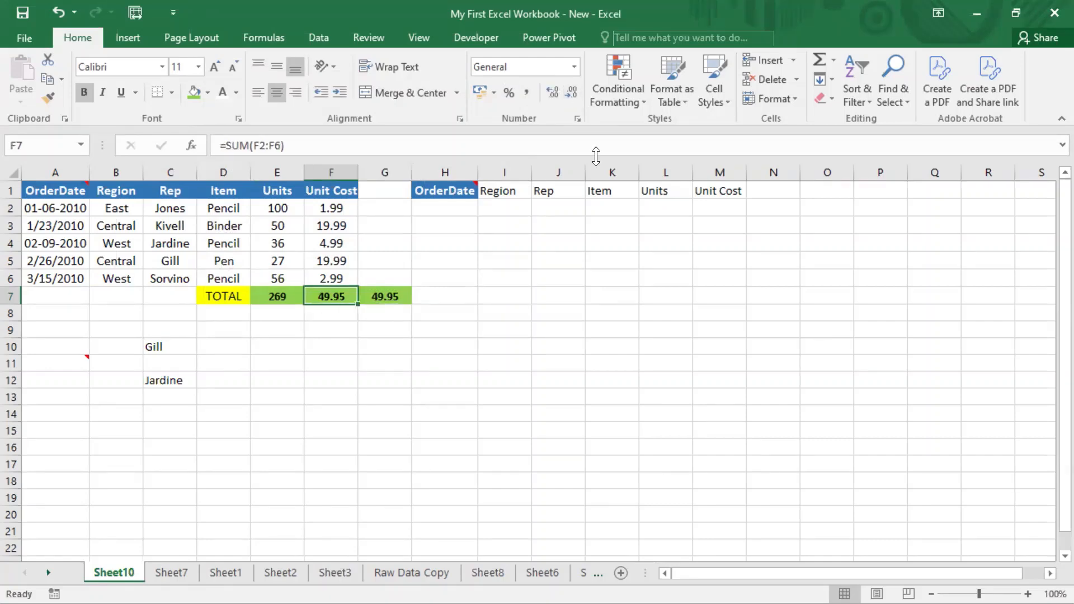
click(569, 93)
click(570, 93)
click(552, 93)
click(551, 93)
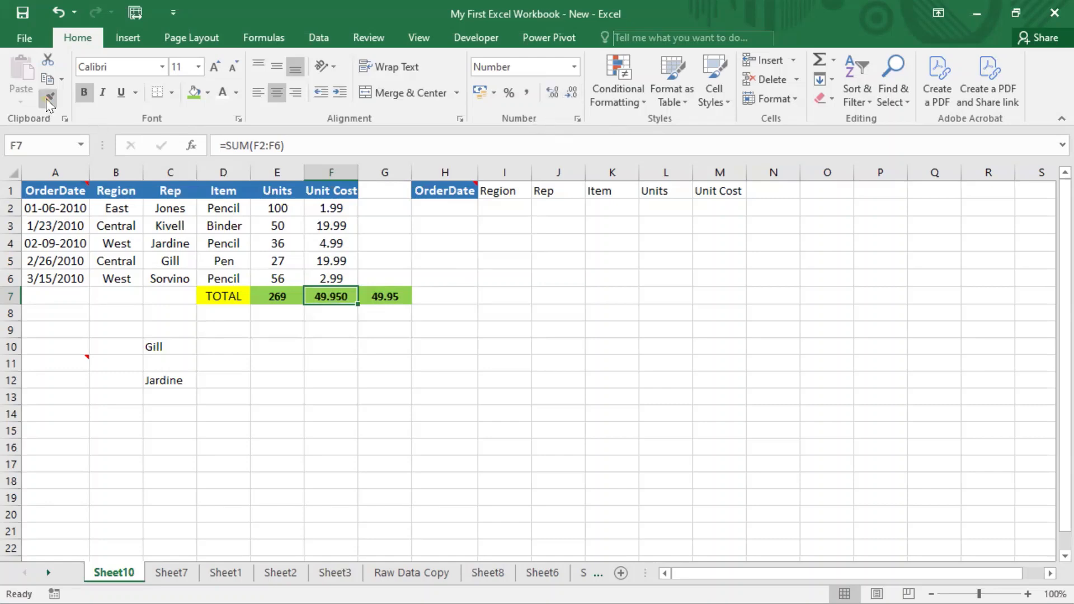
Step: Copy the Unit Cost total in F7 and paste it onto the Units total in E7 as Formulas & Number Formatting
key(ctrl+c)
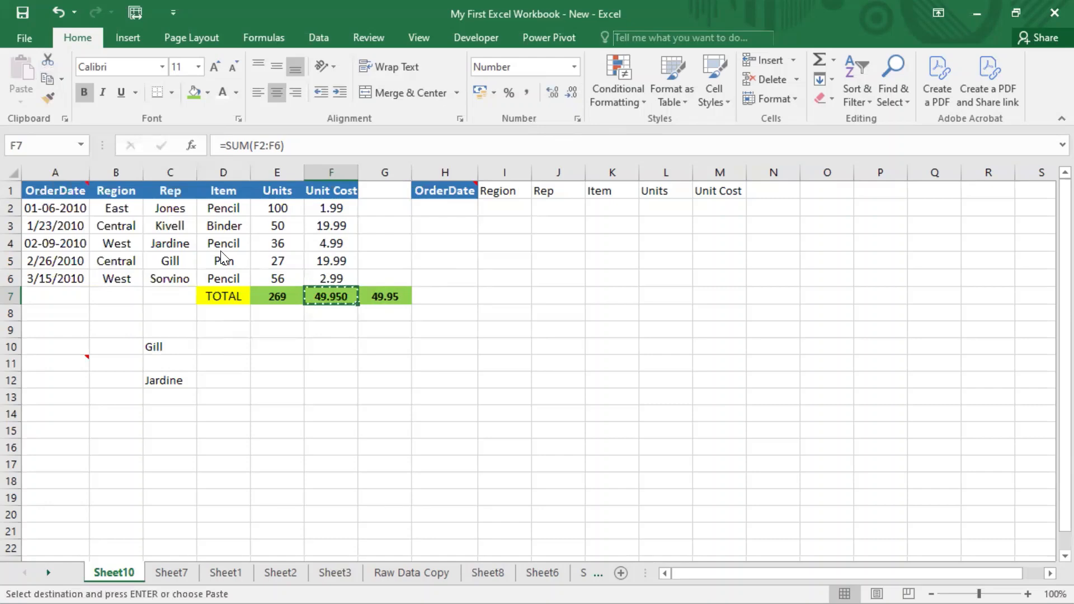
key(Left)
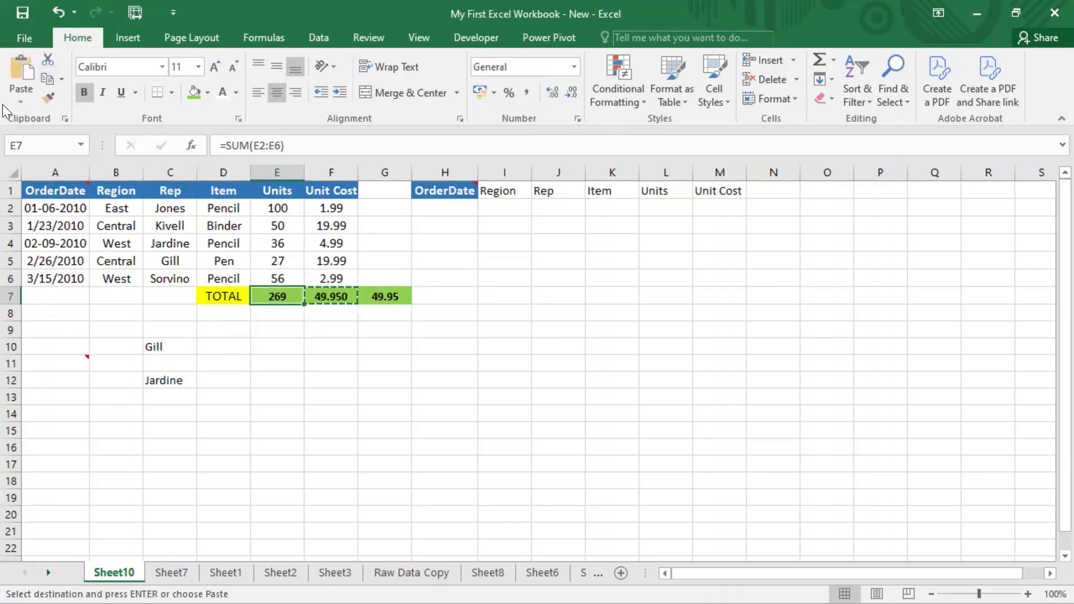
click(19, 102)
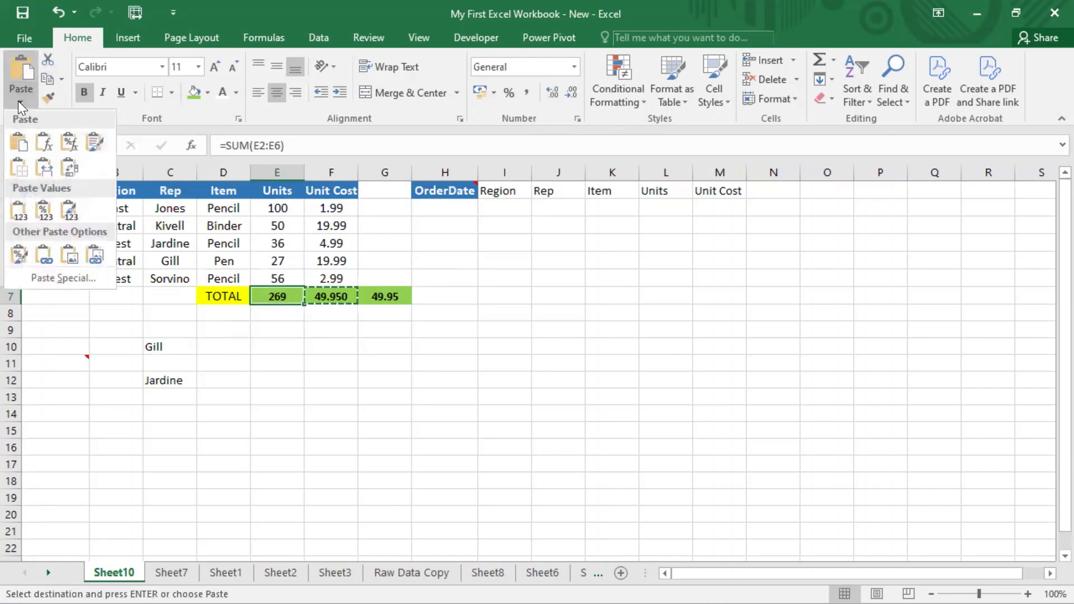
click(70, 147)
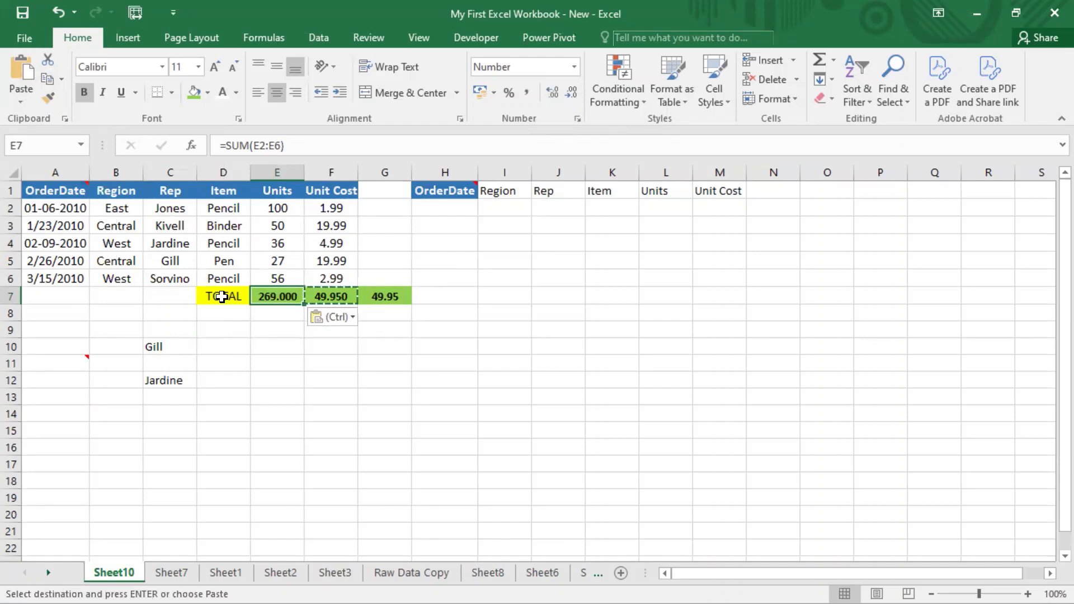
Step: Apply All Borders to the order table in A1:F6
click(21, 101)
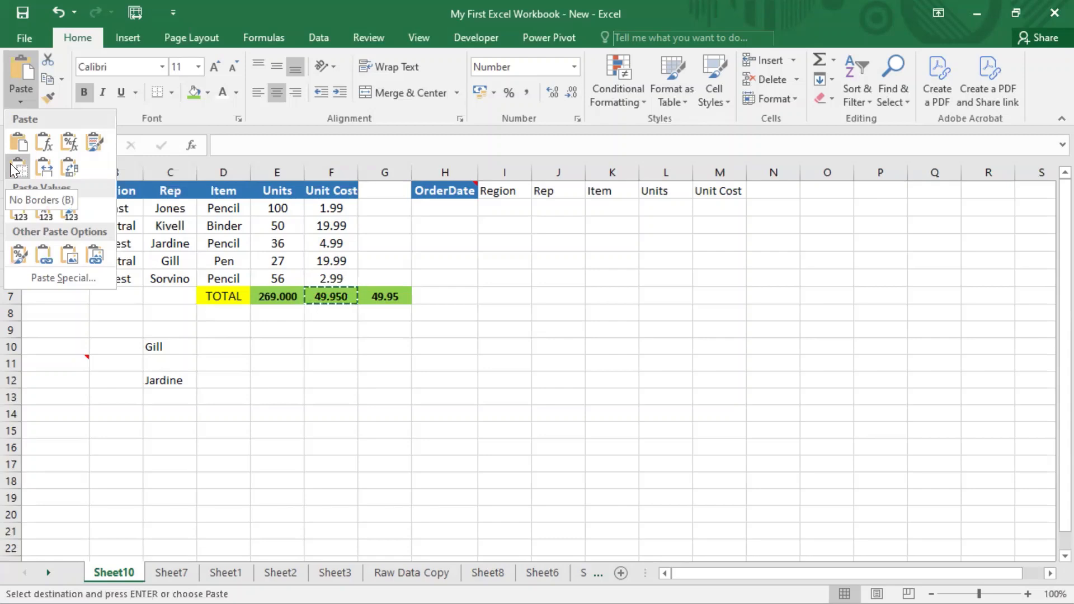
click(242, 229)
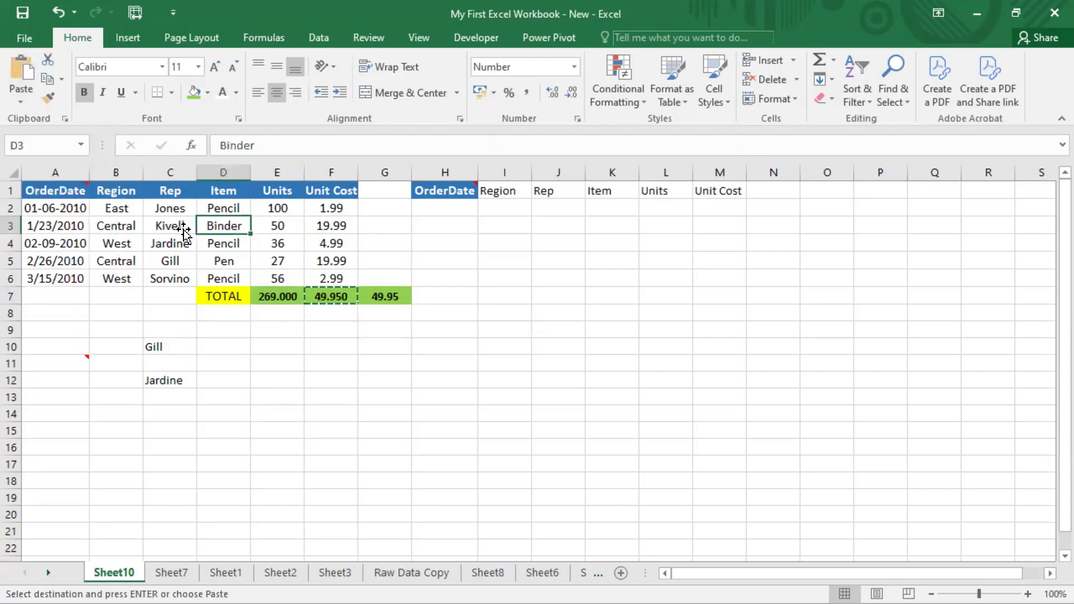
drag(62, 191, 342, 274)
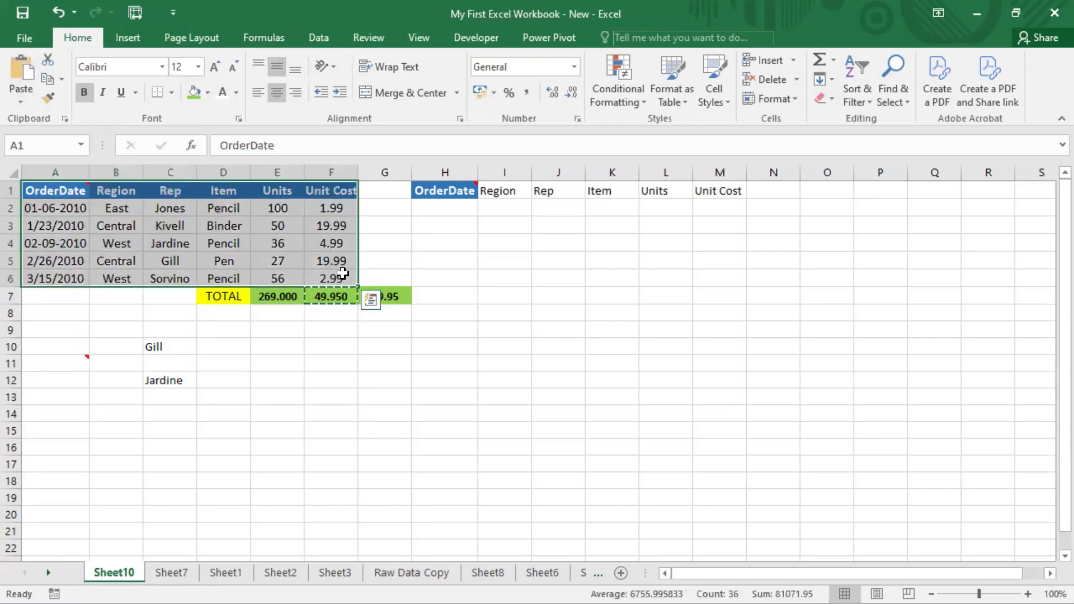
click(170, 94)
click(170, 94)
click(171, 93)
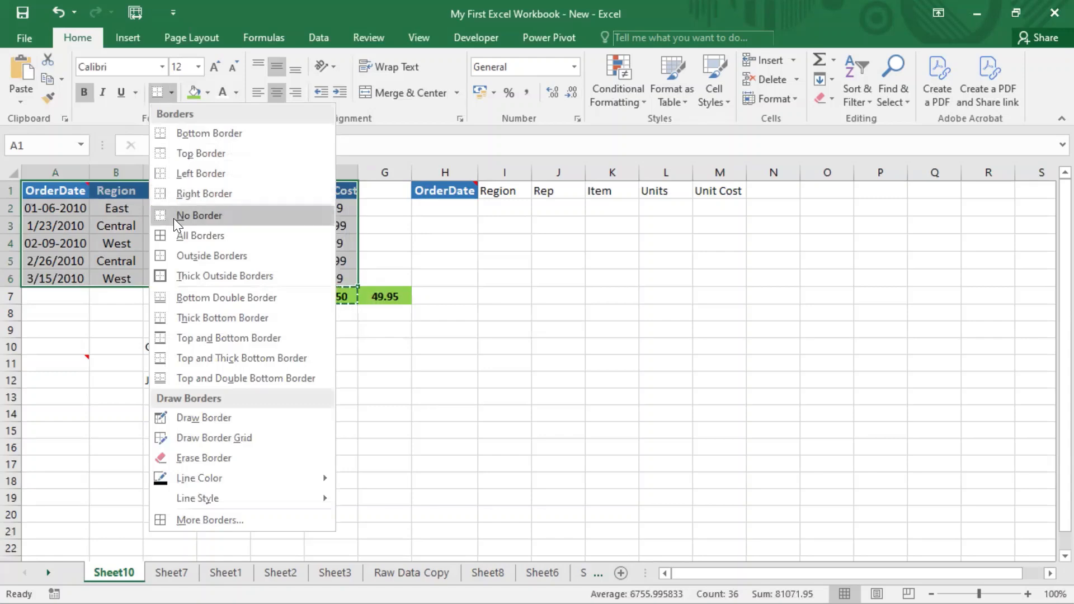
click(173, 235)
click(500, 245)
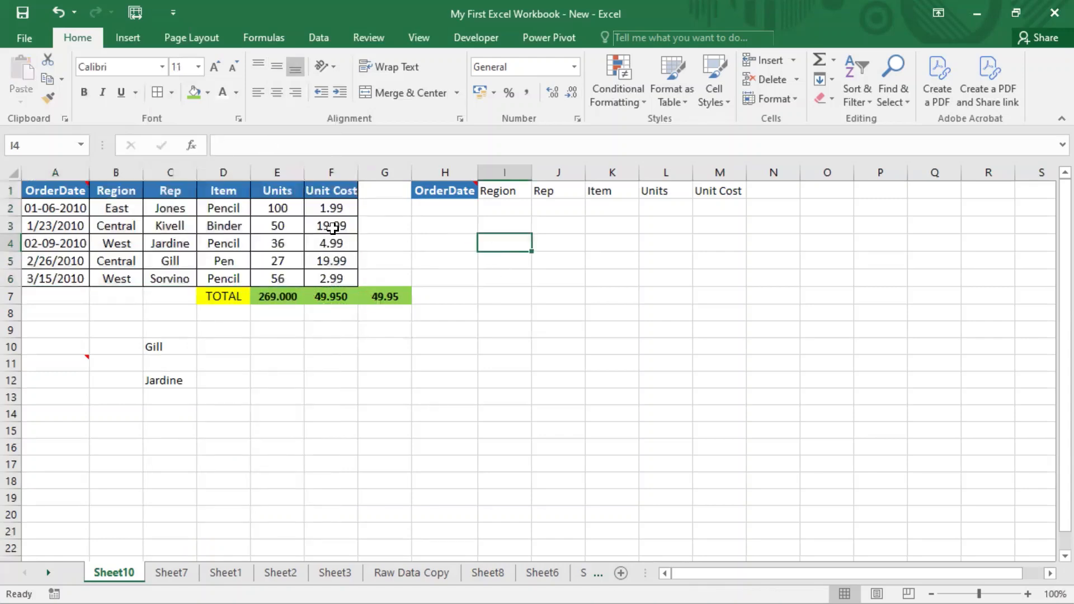
Step: Copy the bordered order table A1:F6 and paste it at A15 with the No Borders option
drag(72, 196, 327, 279)
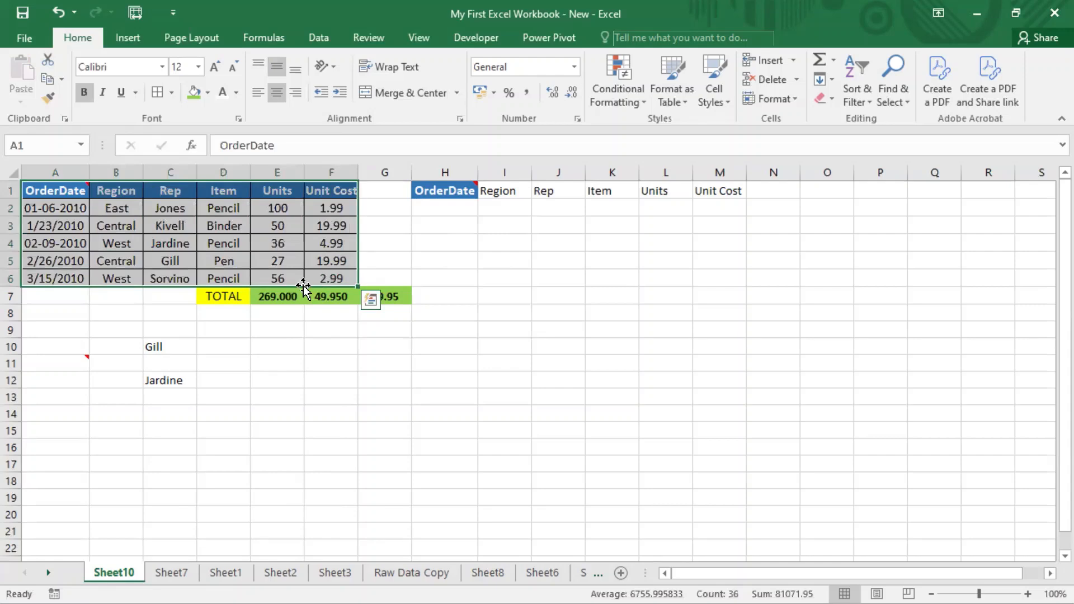
click(371, 299)
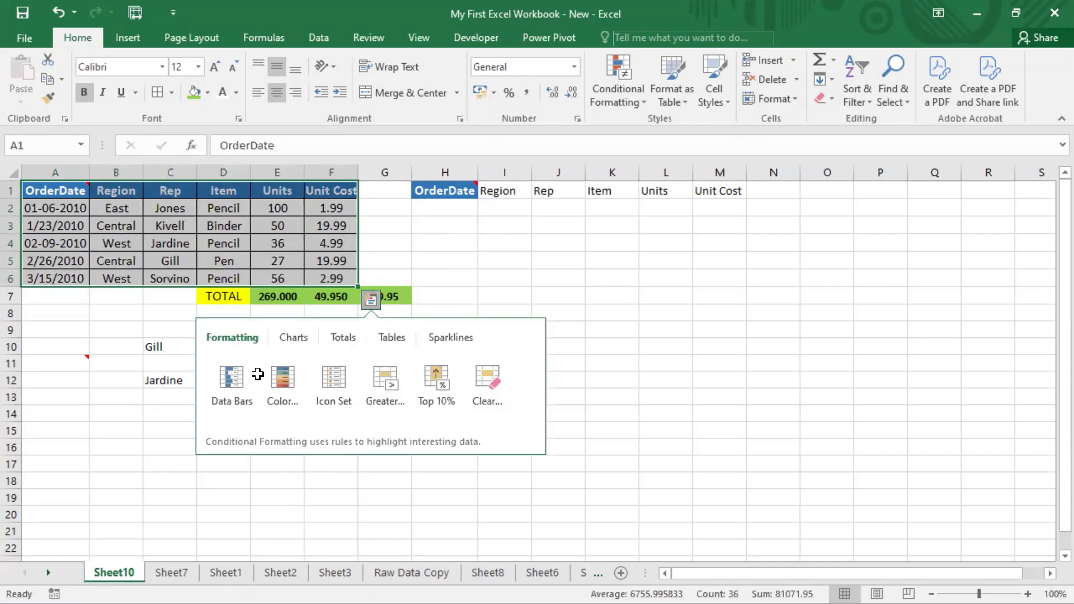
key(Escape)
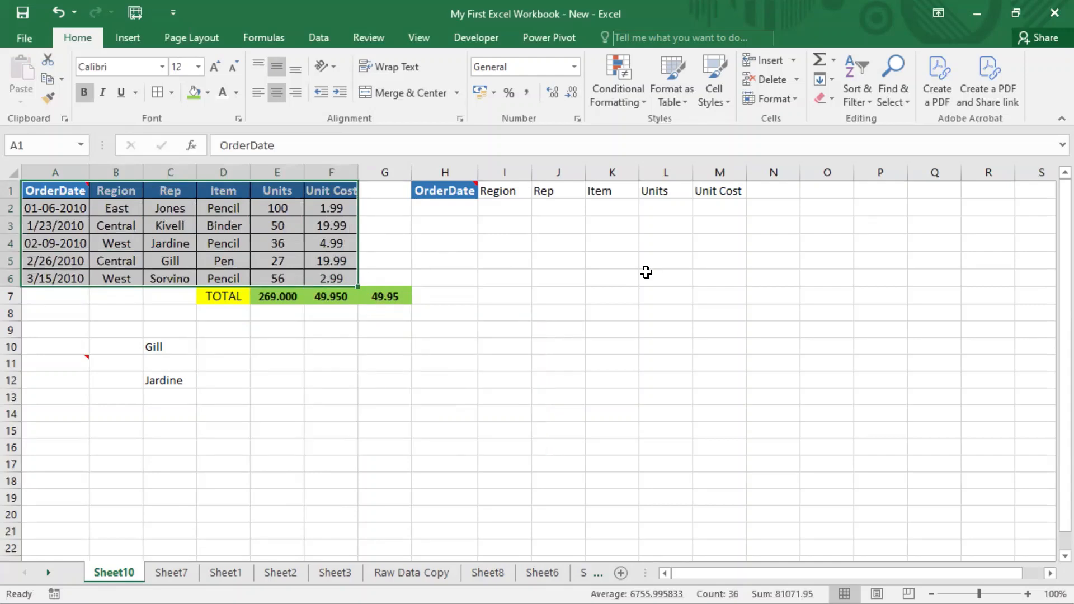
key(ctrl+c)
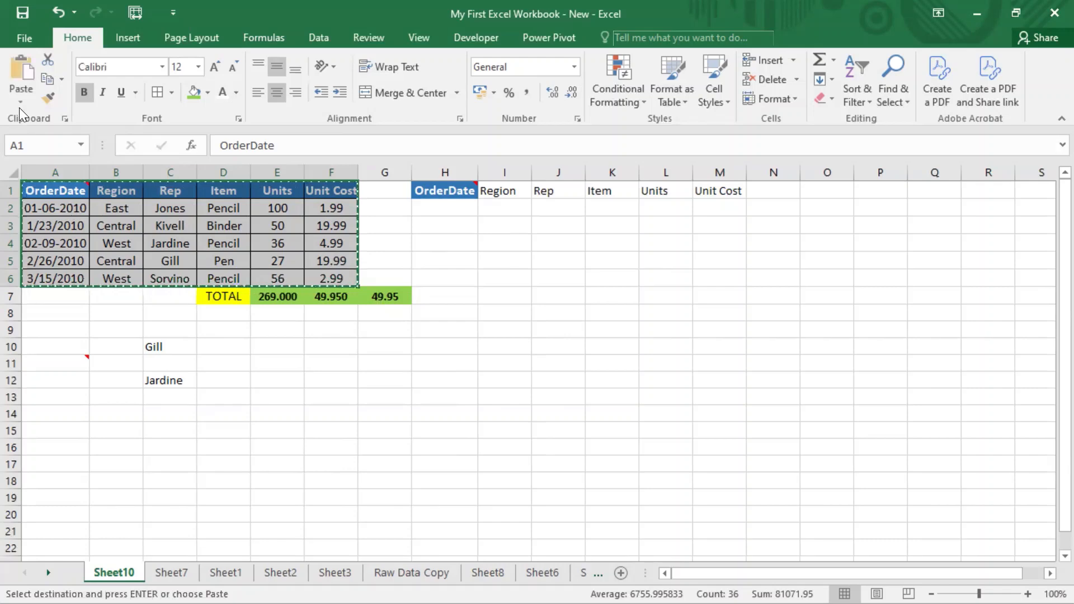
click(19, 102)
key(Escape)
click(59, 428)
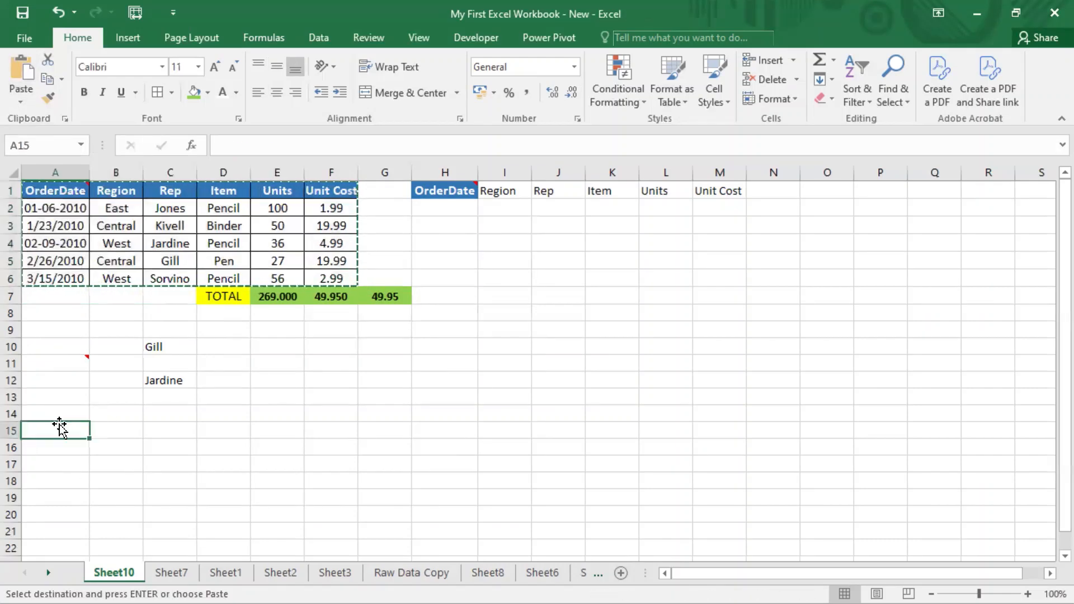
click(19, 103)
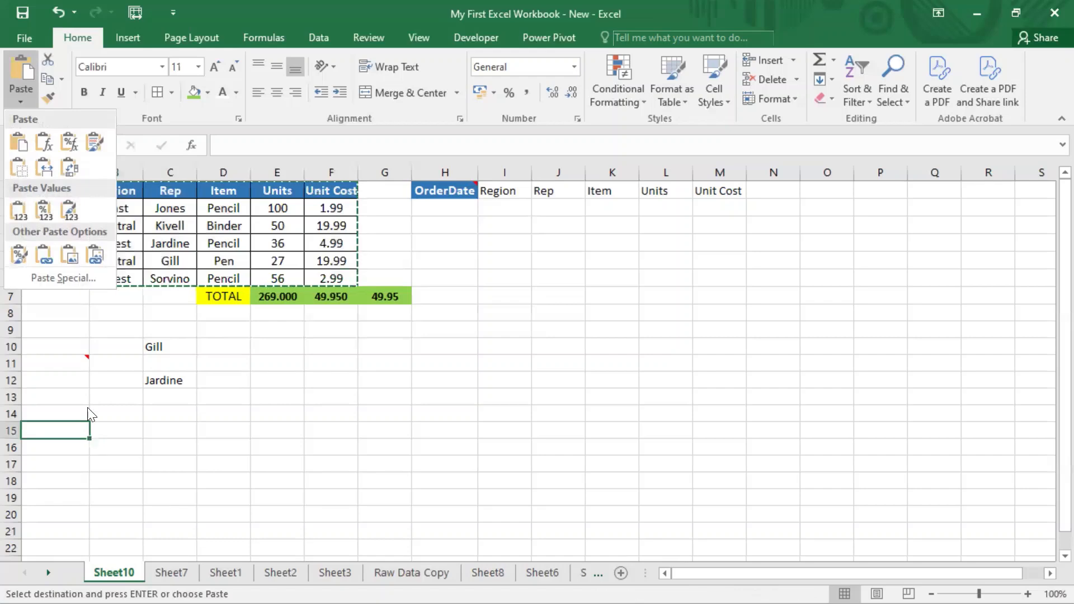
click(19, 171)
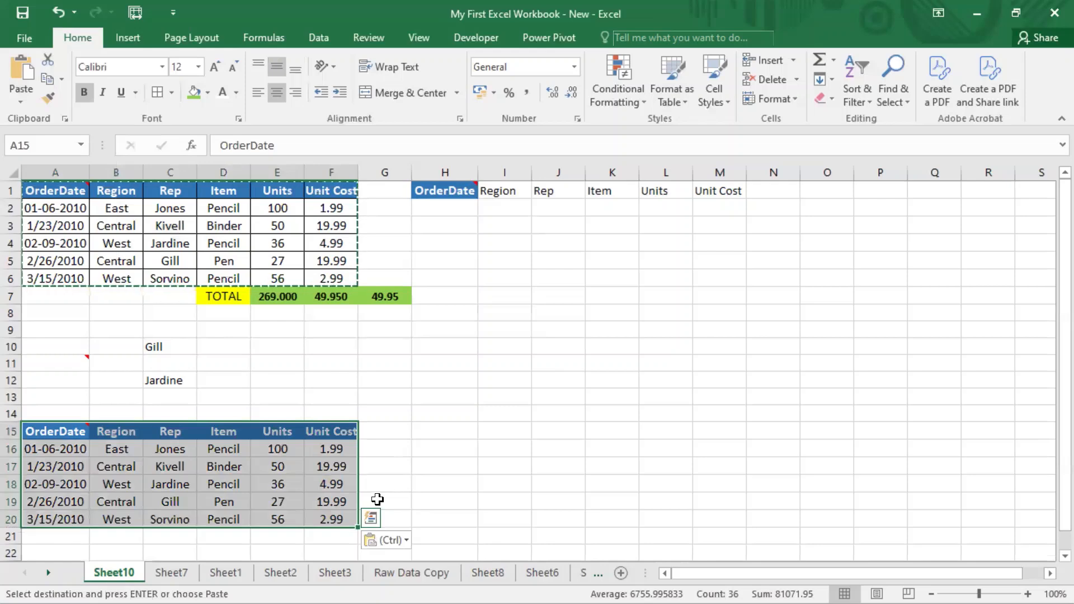
Step: Review the full Paste Special choices for the pasted table in A15:F20 and dismiss them without pasting
click(18, 101)
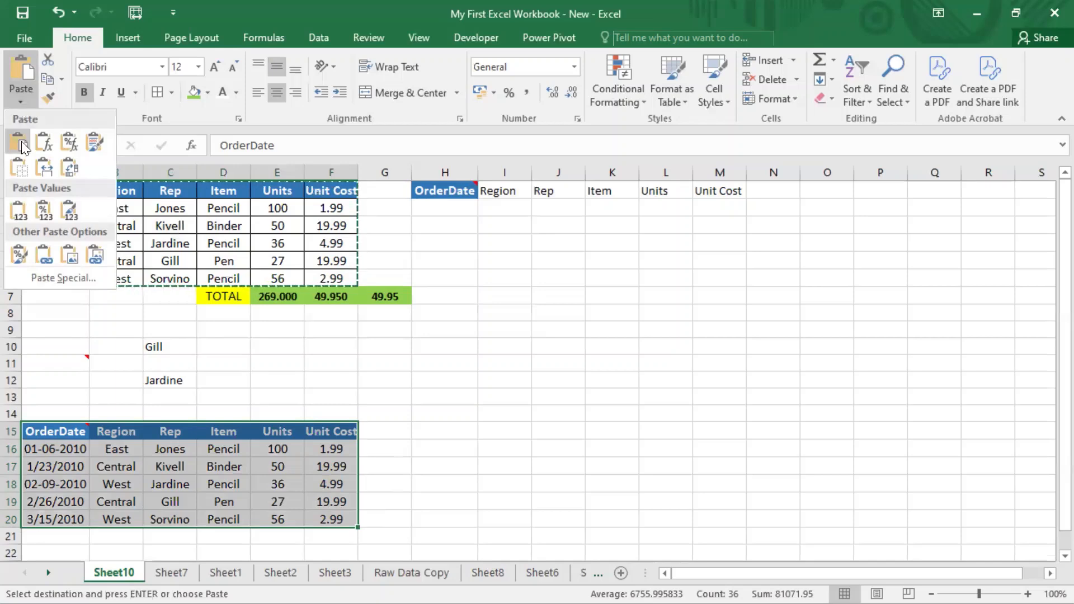
click(61, 278)
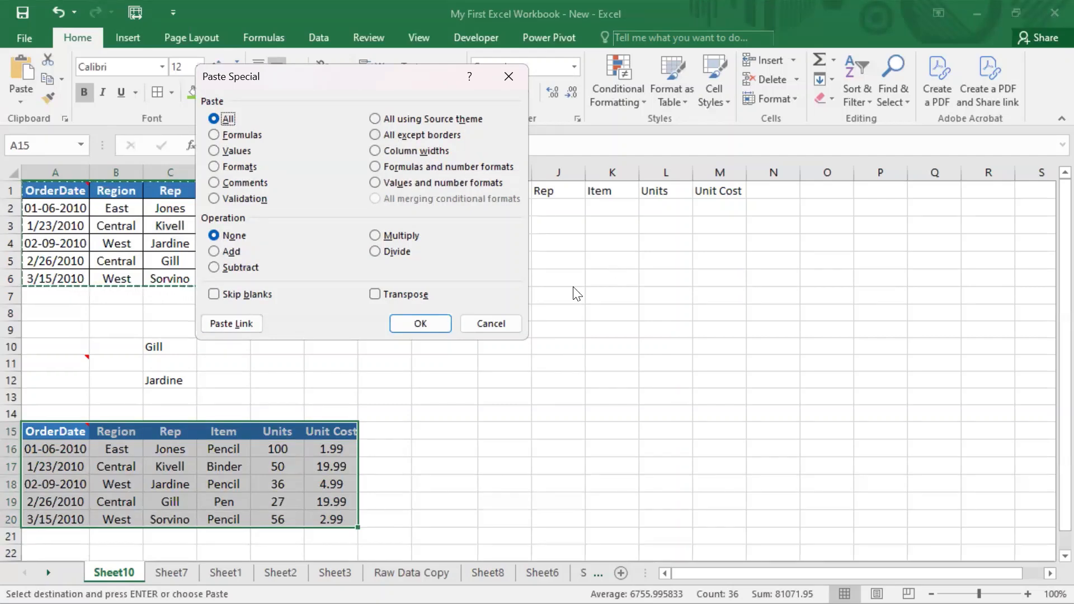
key(Tab)
key(Return)
click(622, 273)
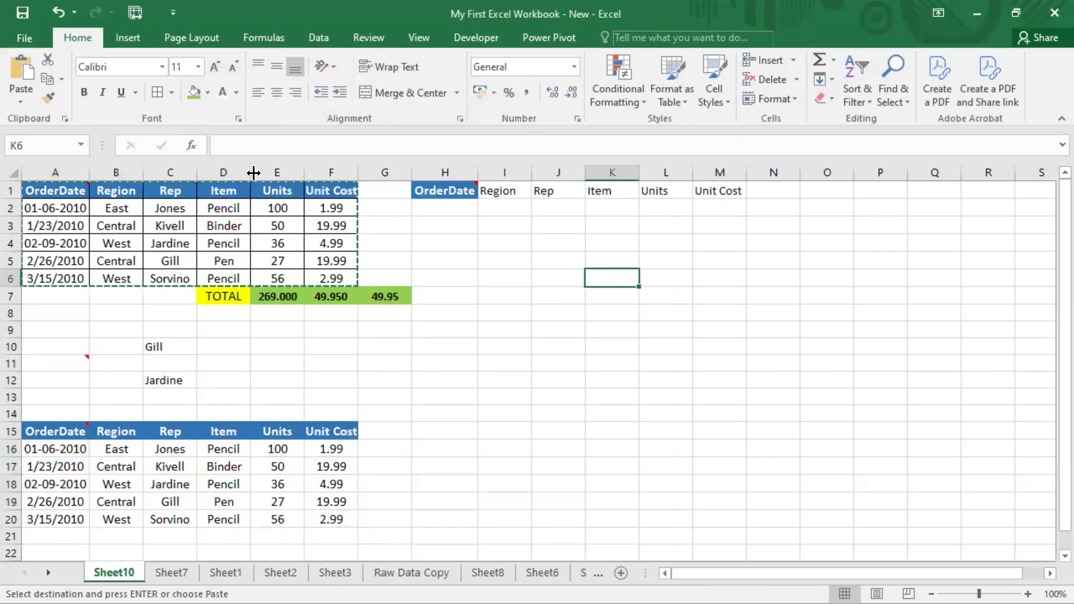
Step: Widen the Units column E to several times its width and copy the whole column
drag(304, 173, 461, 171)
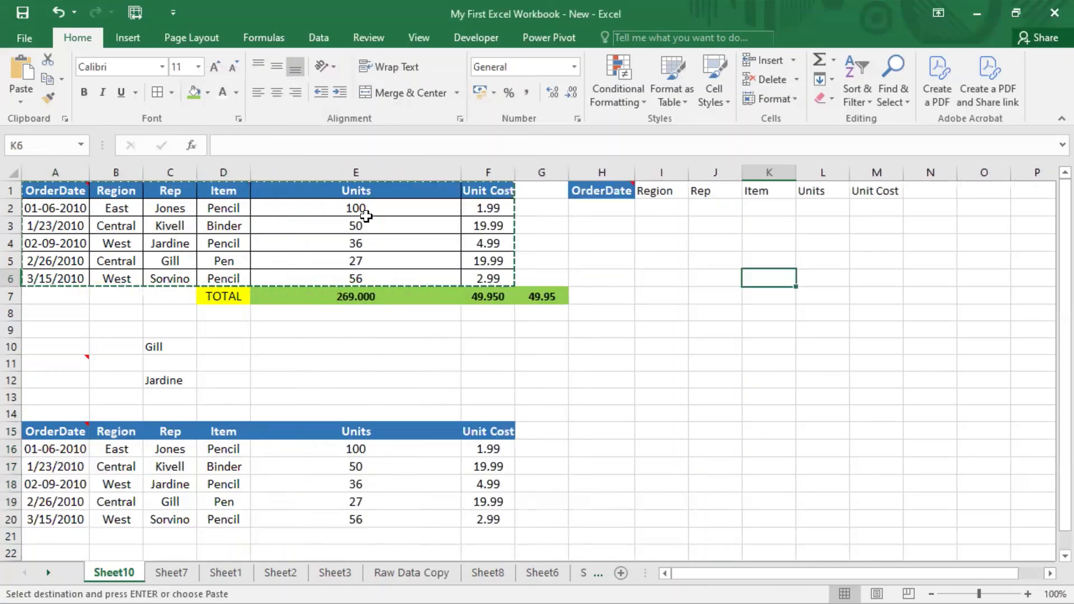
click(344, 171)
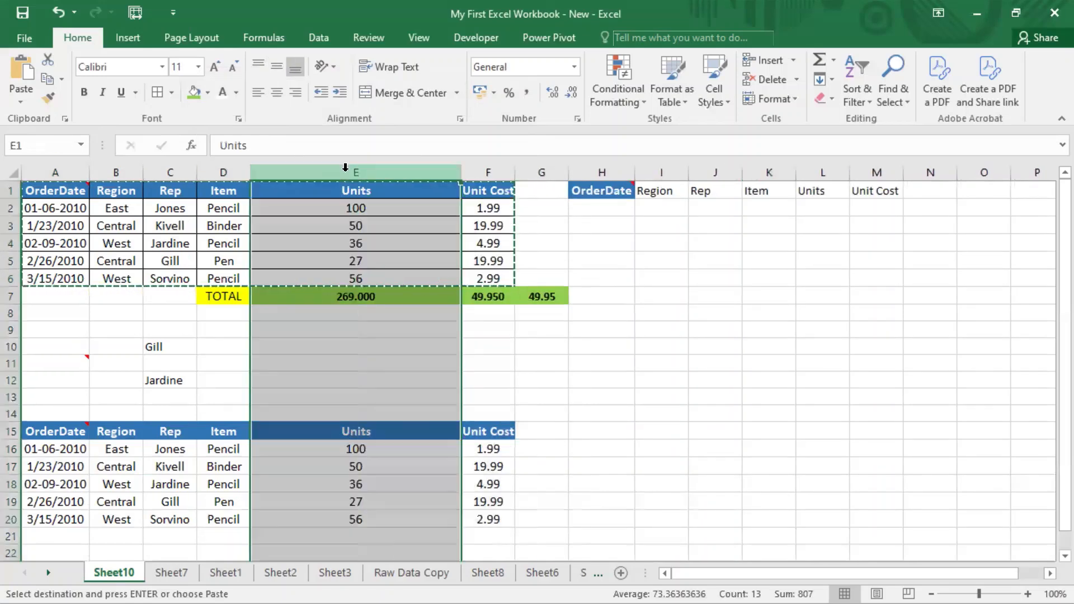
click(821, 172)
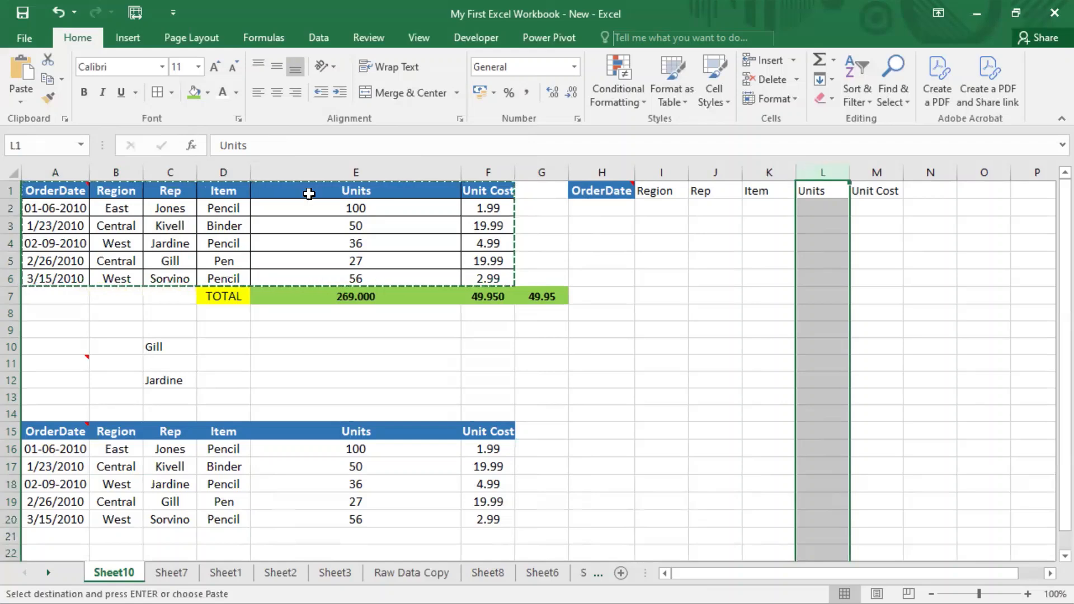
click(339, 172)
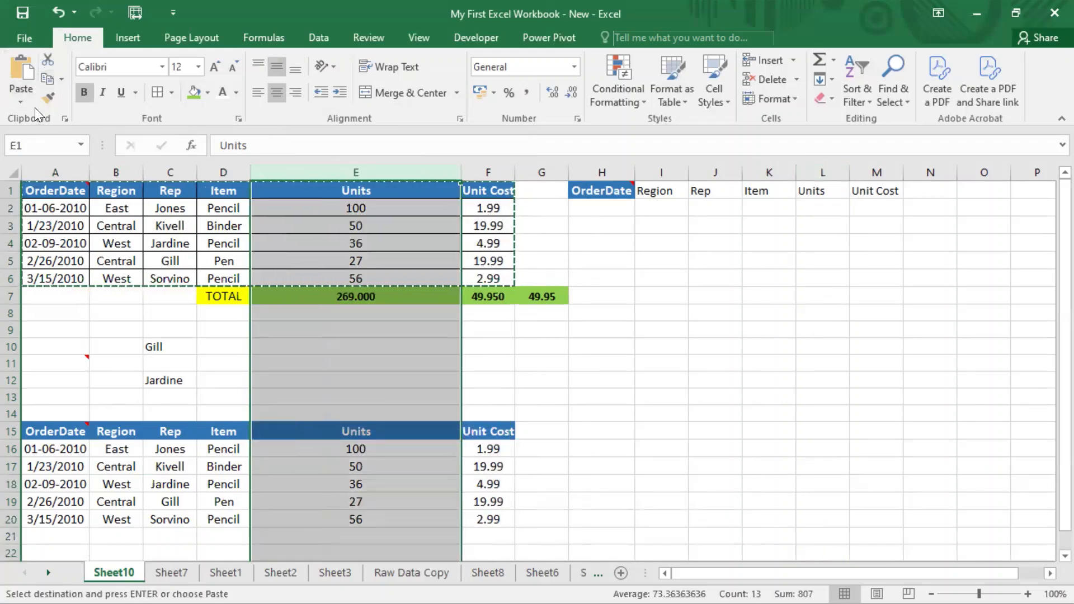
key(ctrl+c)
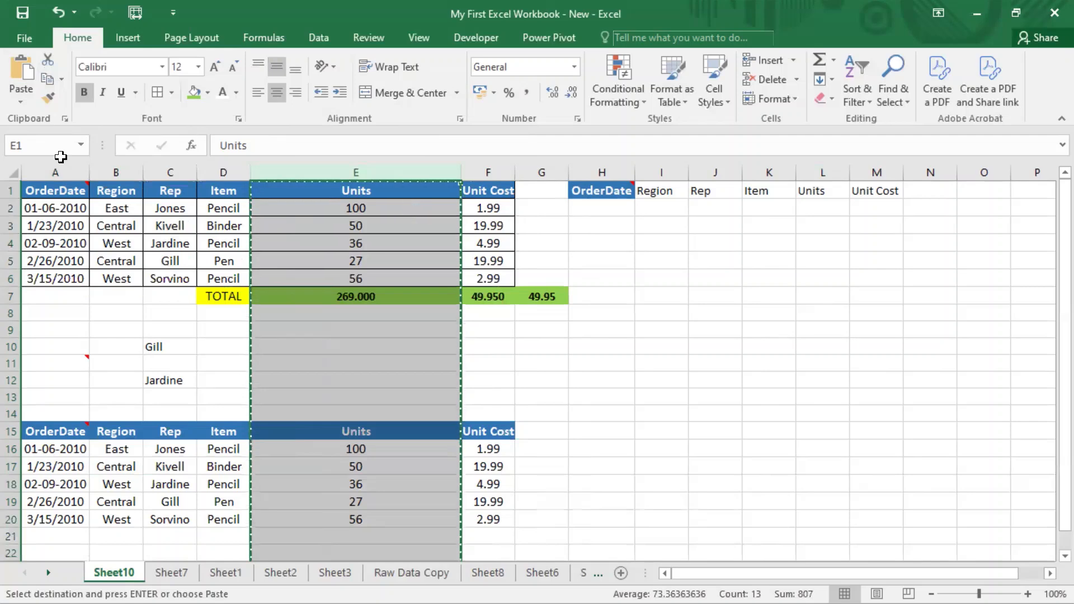
click(21, 103)
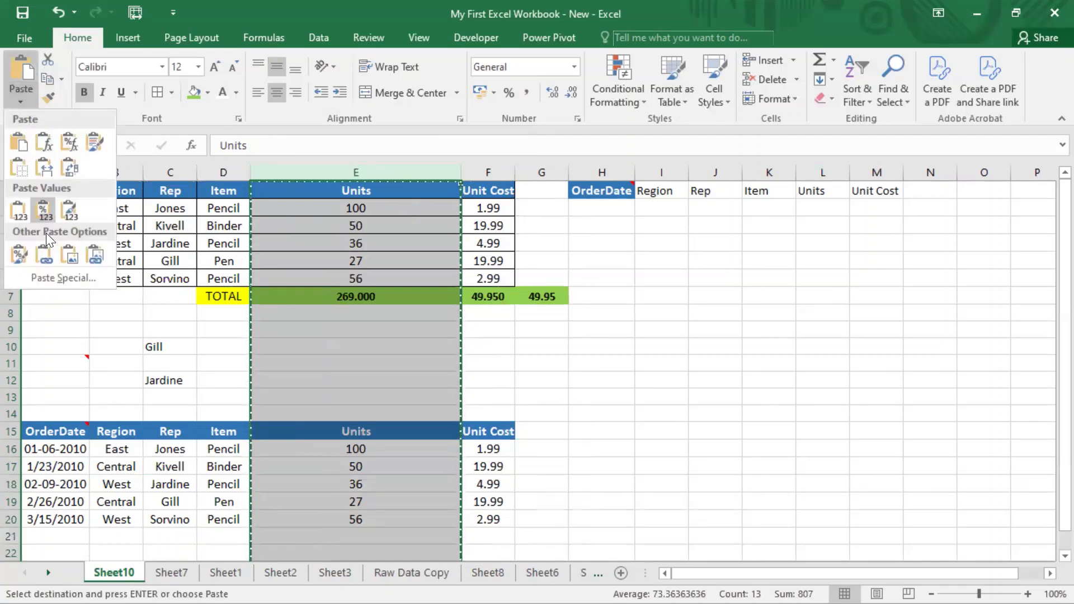
click(51, 274)
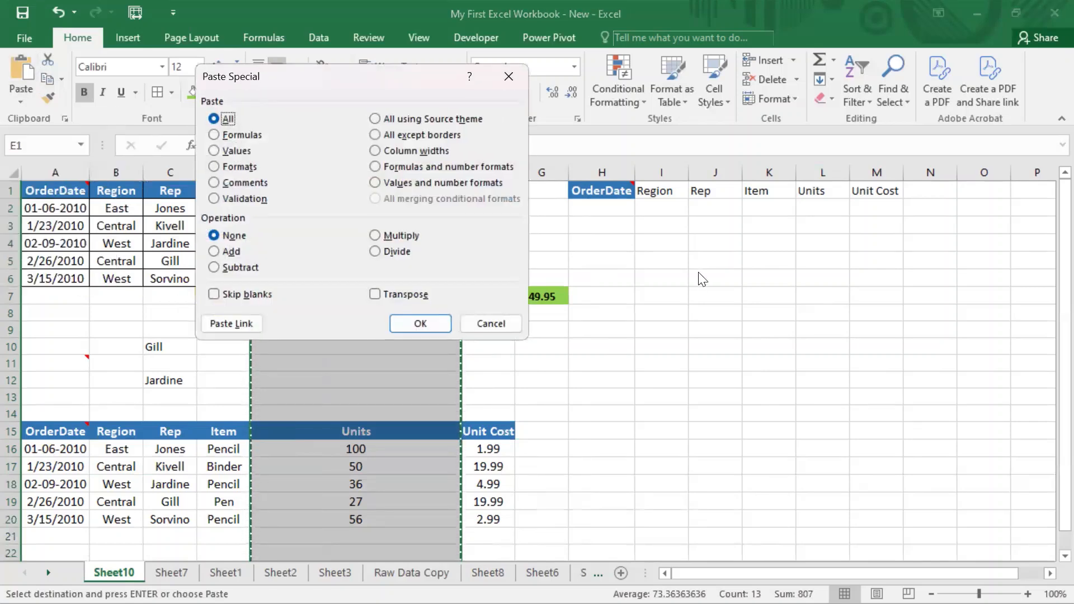
key(Escape)
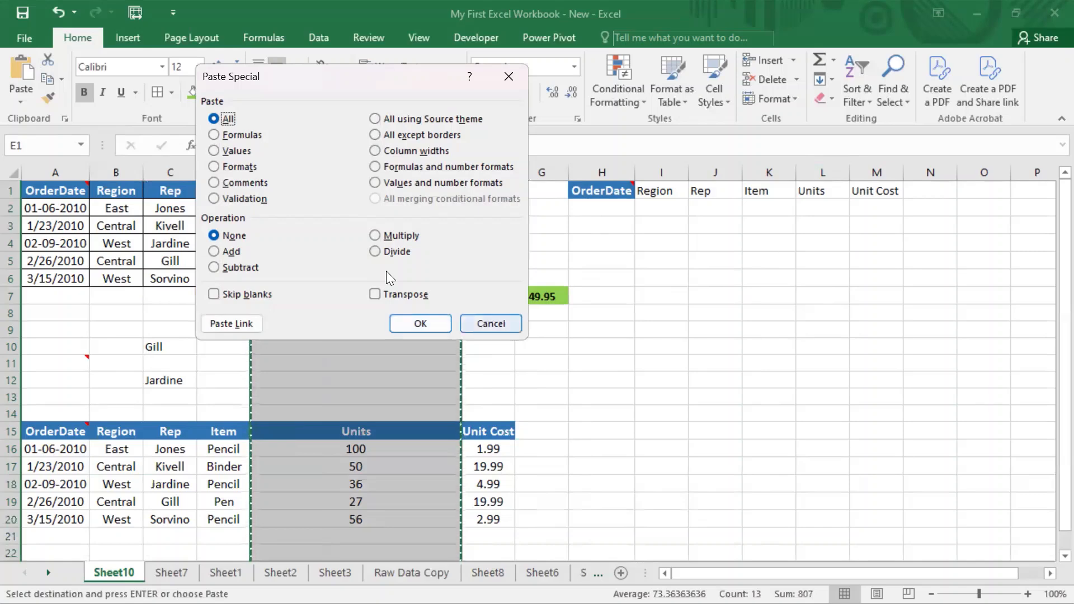
Step: Paste only the column width of column E onto the Units column L with Paste Special, and clear the copy selection
click(826, 167)
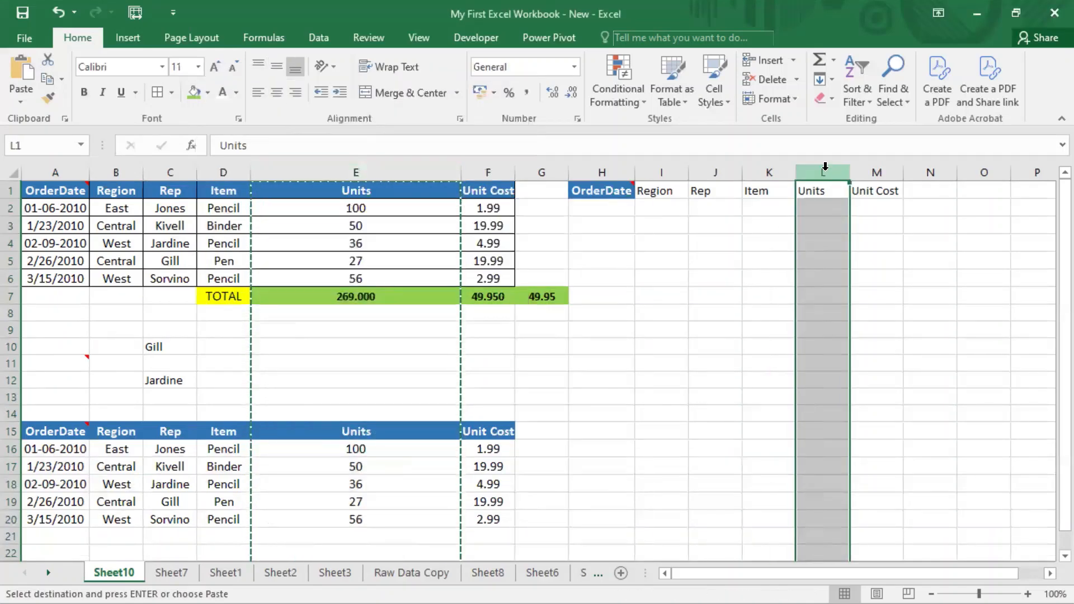
click(20, 102)
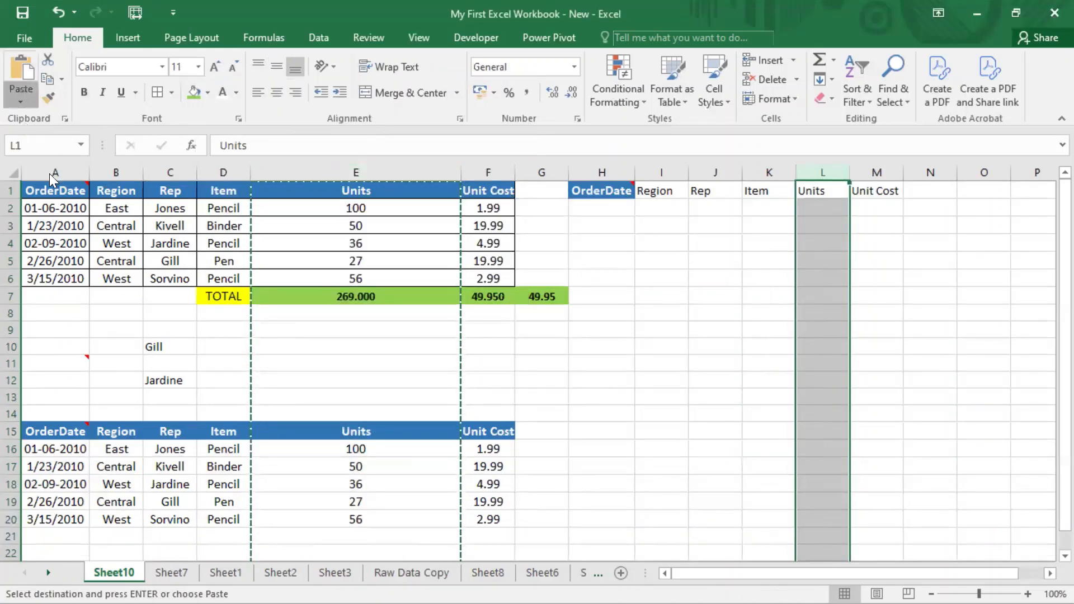
click(53, 280)
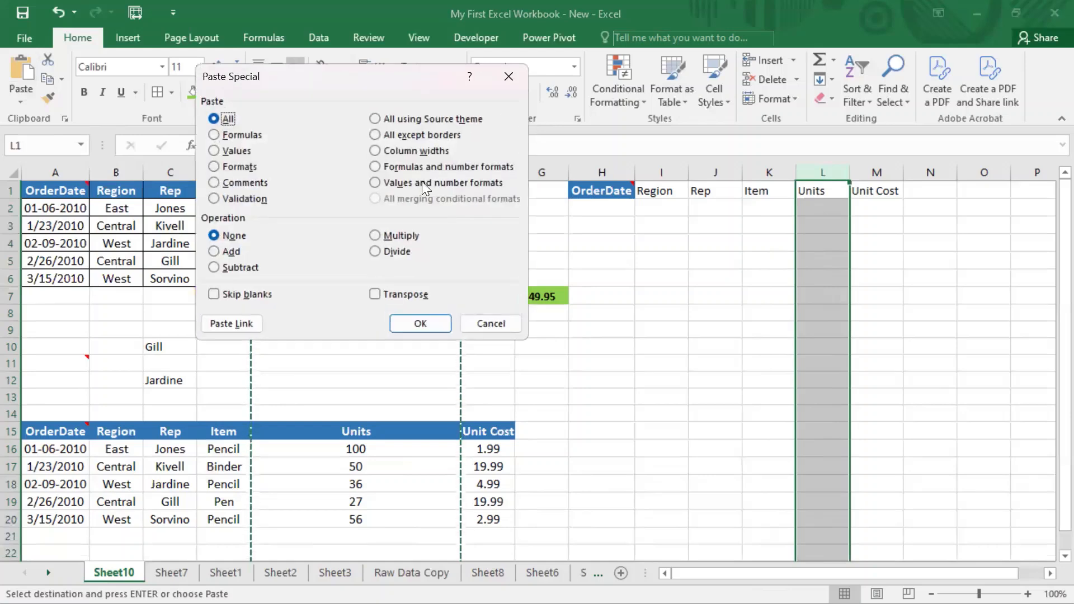
click(404, 148)
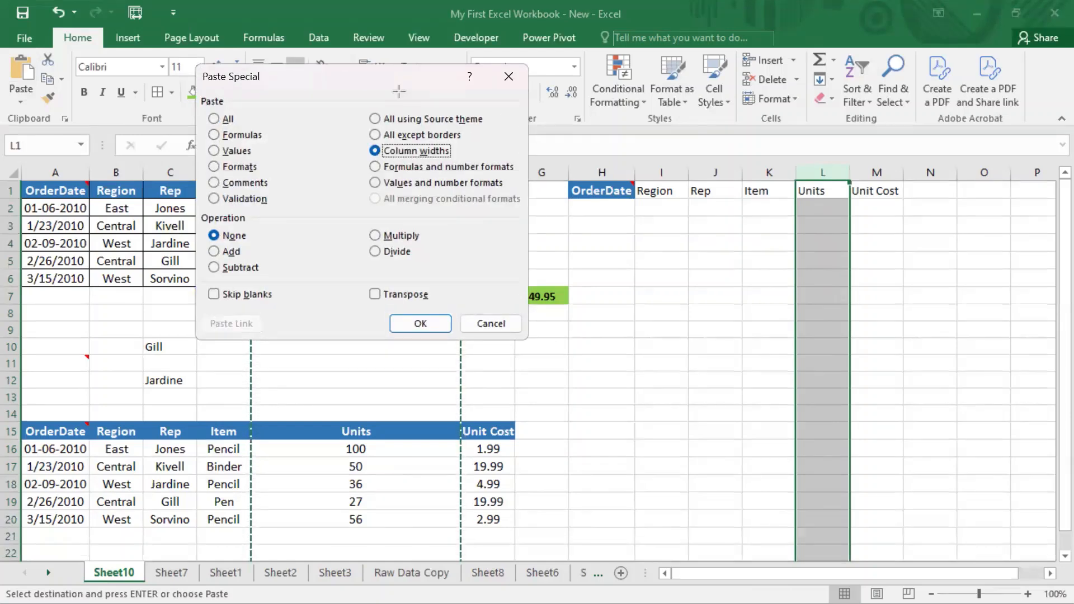
drag(362, 140, 474, 162)
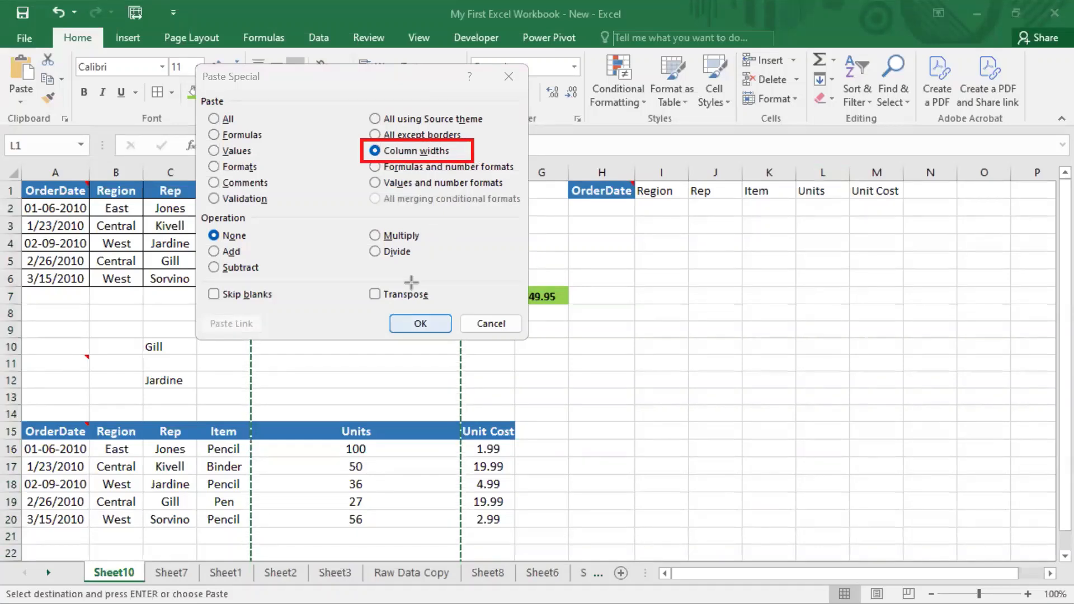
key(Return)
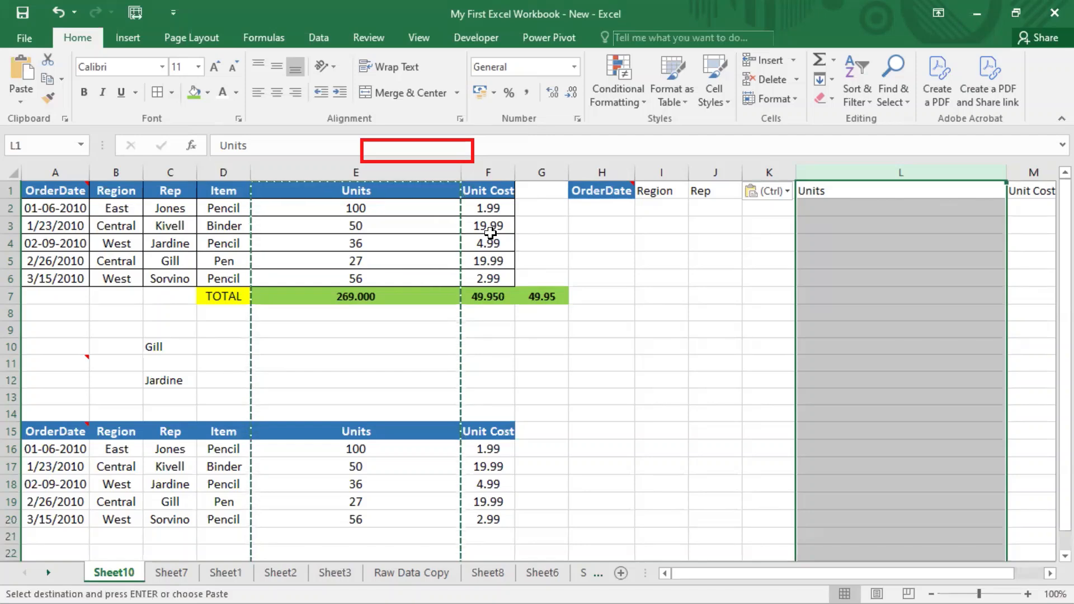
click(376, 188)
key(Escape)
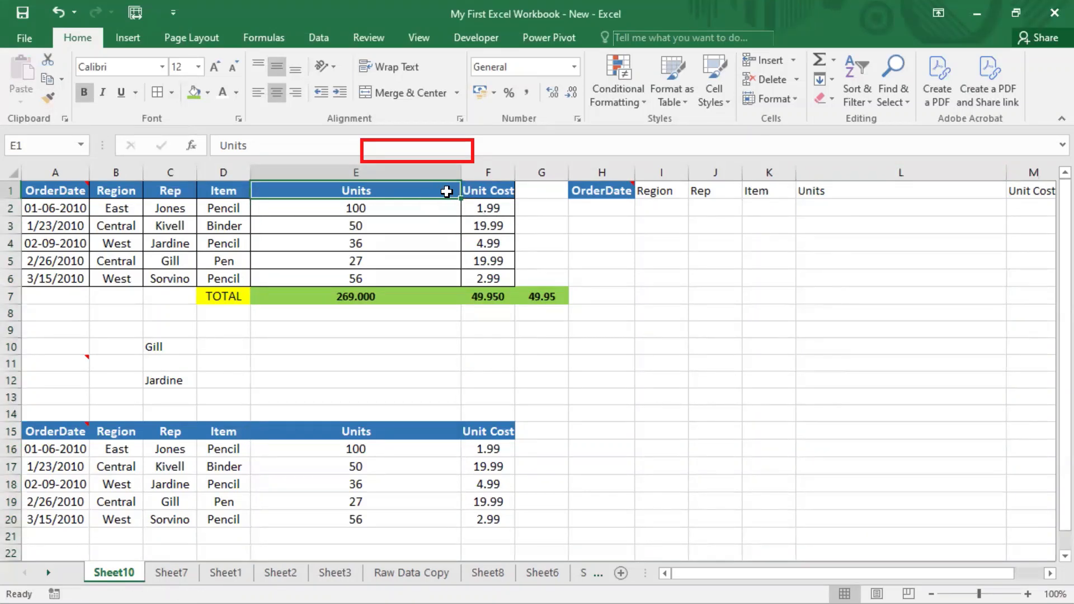
Step: Copy the Item header in D1, preview quick paste choices such as Picture without pasting, and clear the copy selection
click(207, 195)
key(ctrl+c)
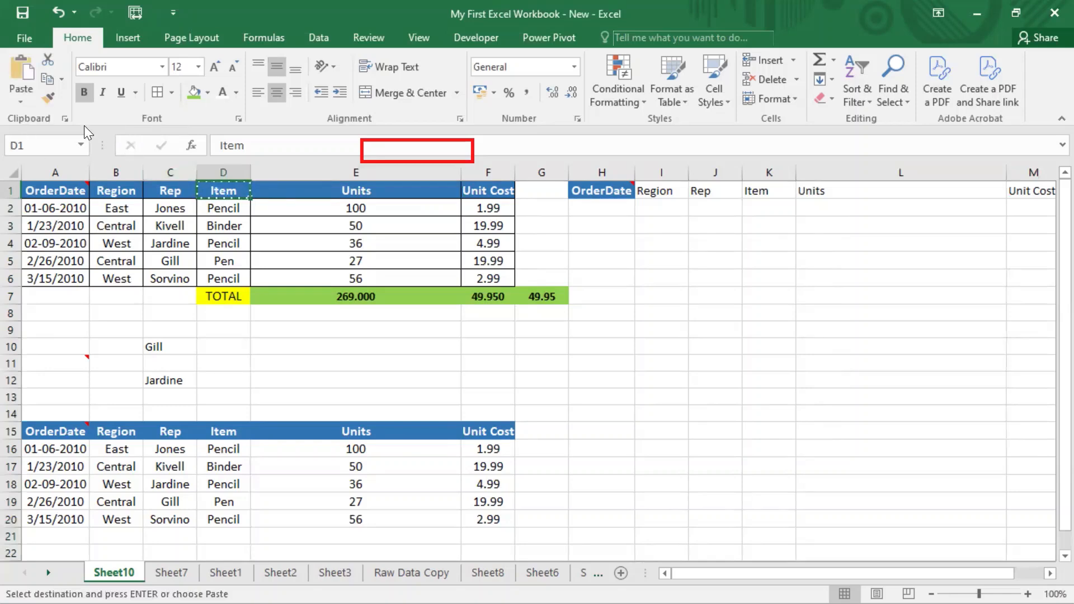
click(17, 98)
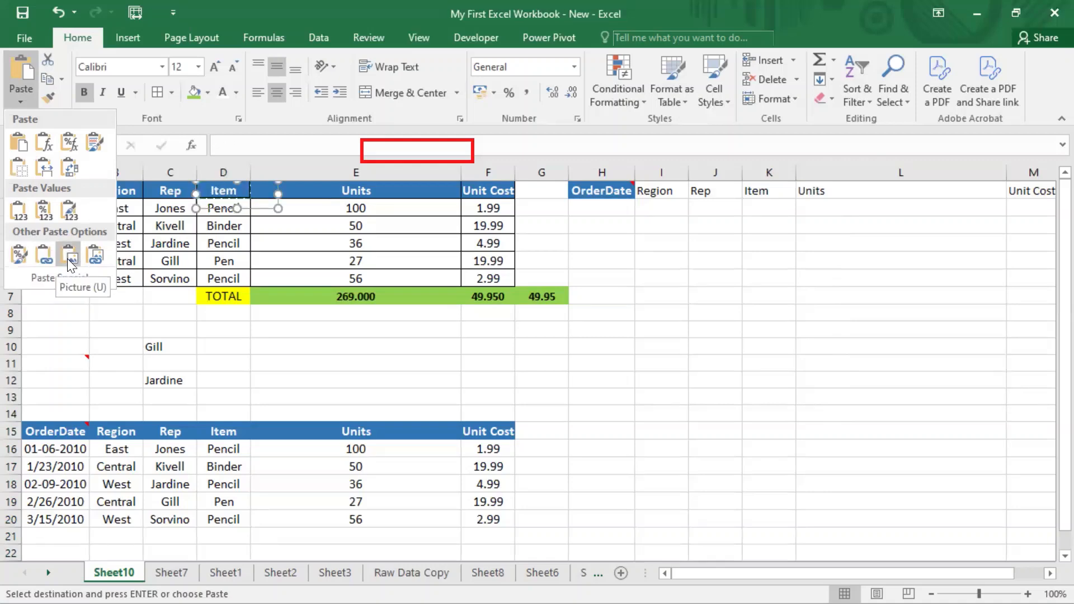
key(Escape)
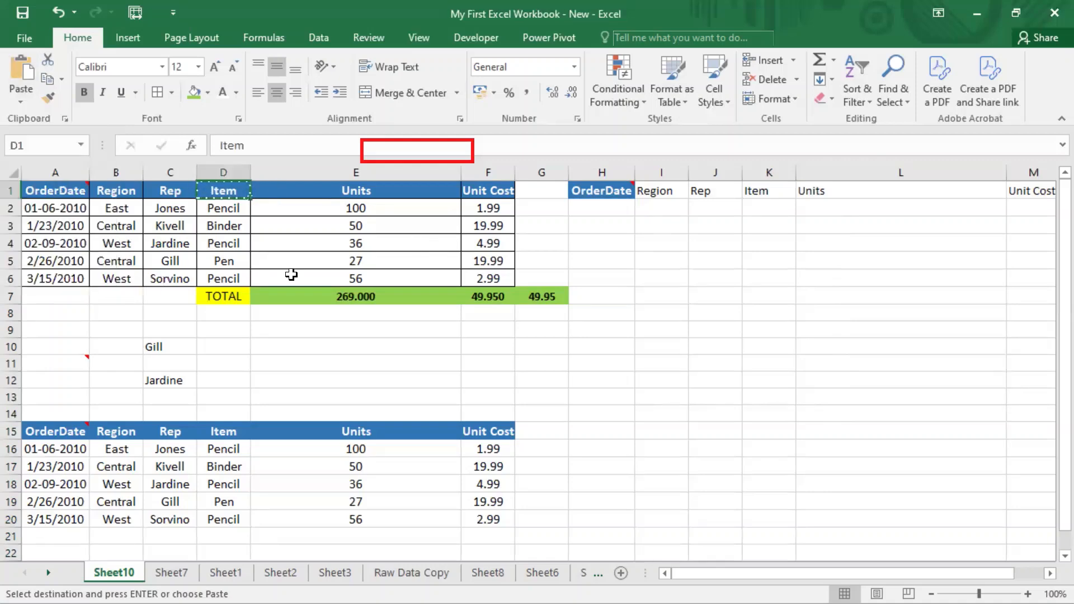
click(292, 275)
key(Escape)
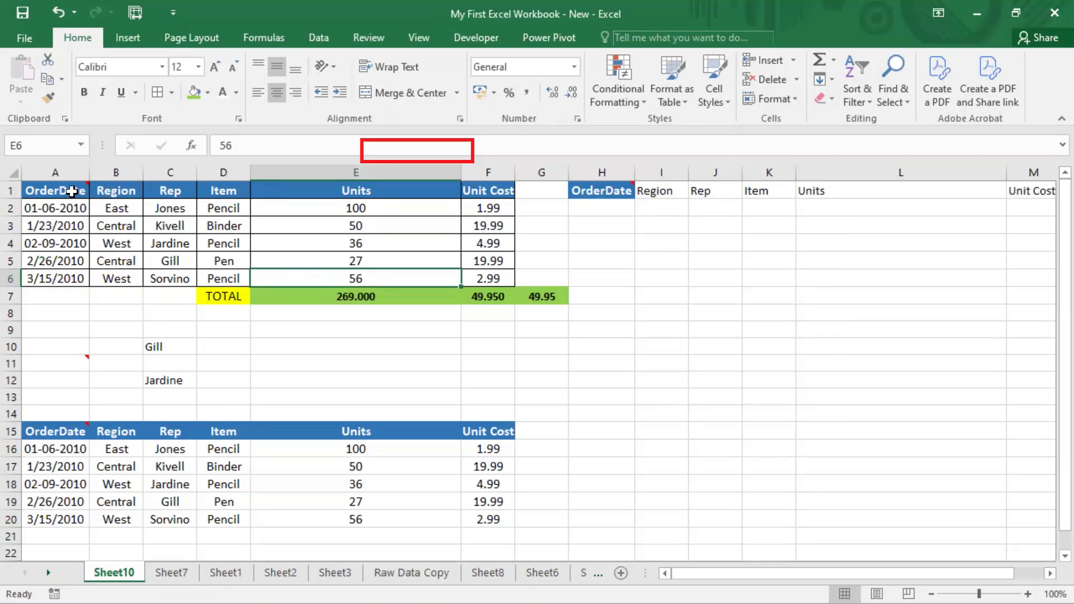
Step: Copy the order table in A15:F20 and paste it onto the sheet as a picture
drag(71, 191, 483, 278)
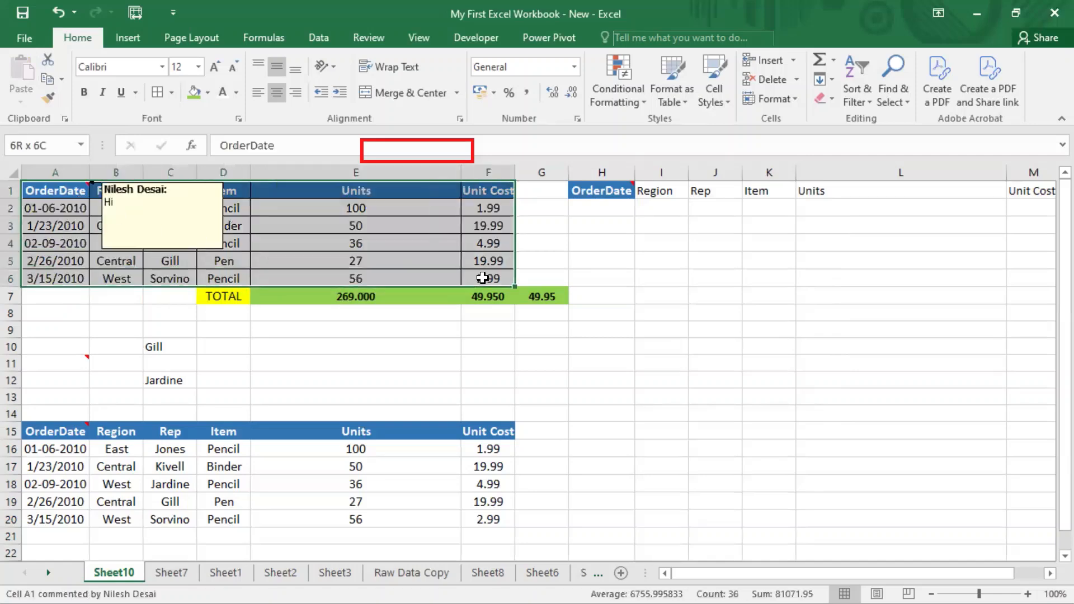
click(484, 278)
key(ctrl+a)
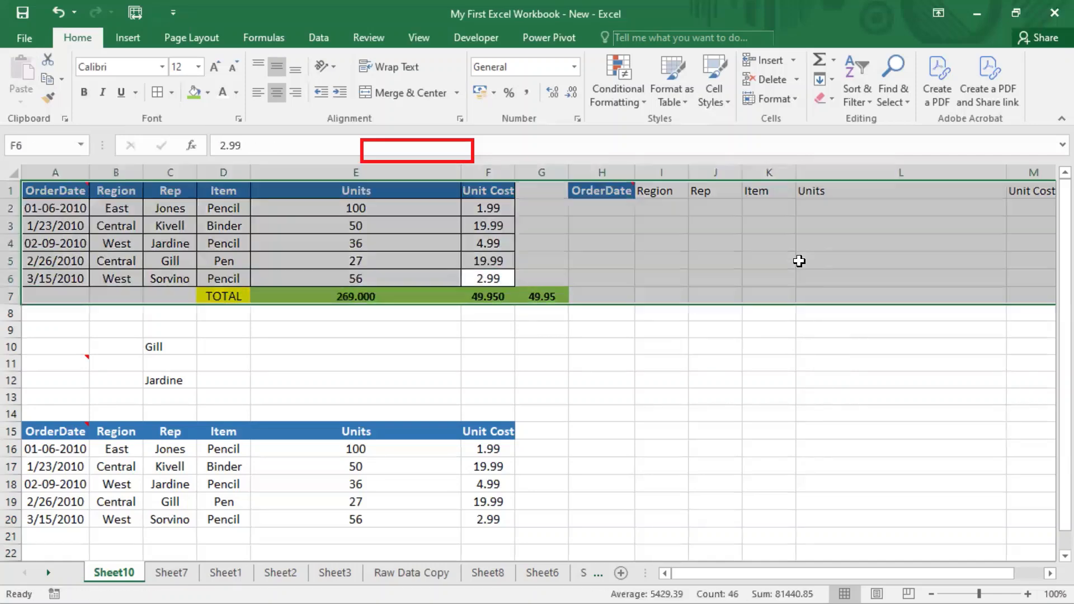
click(43, 430)
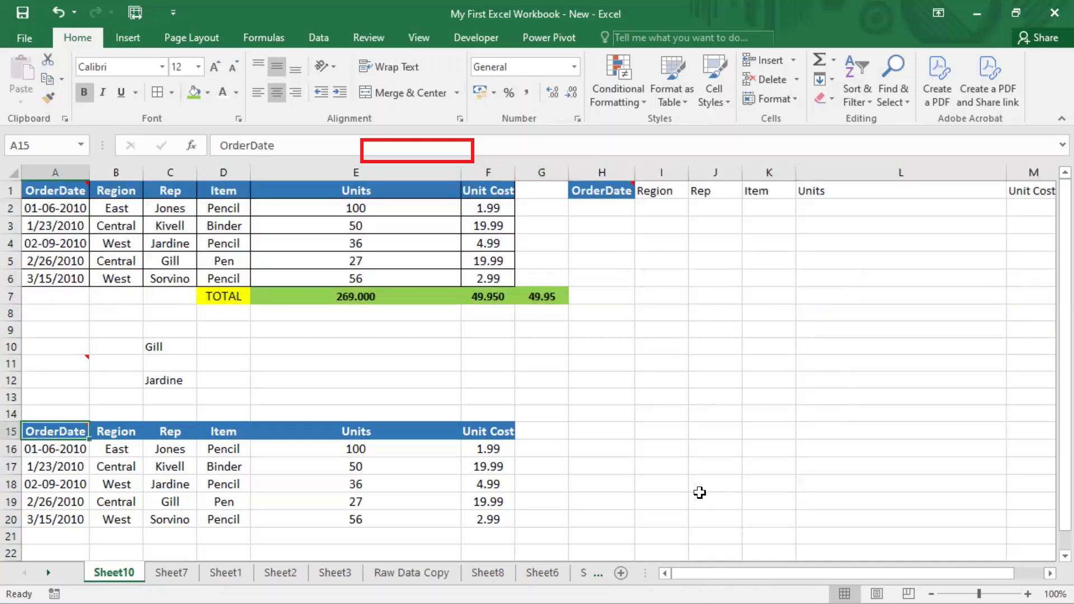
key(ctrl+a)
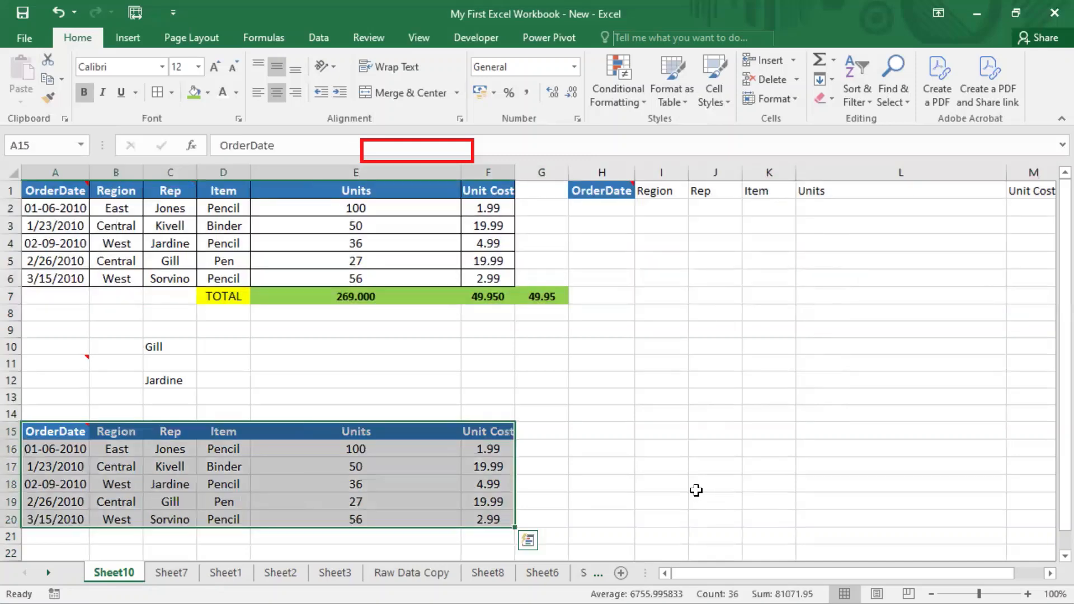
key(ctrl+c)
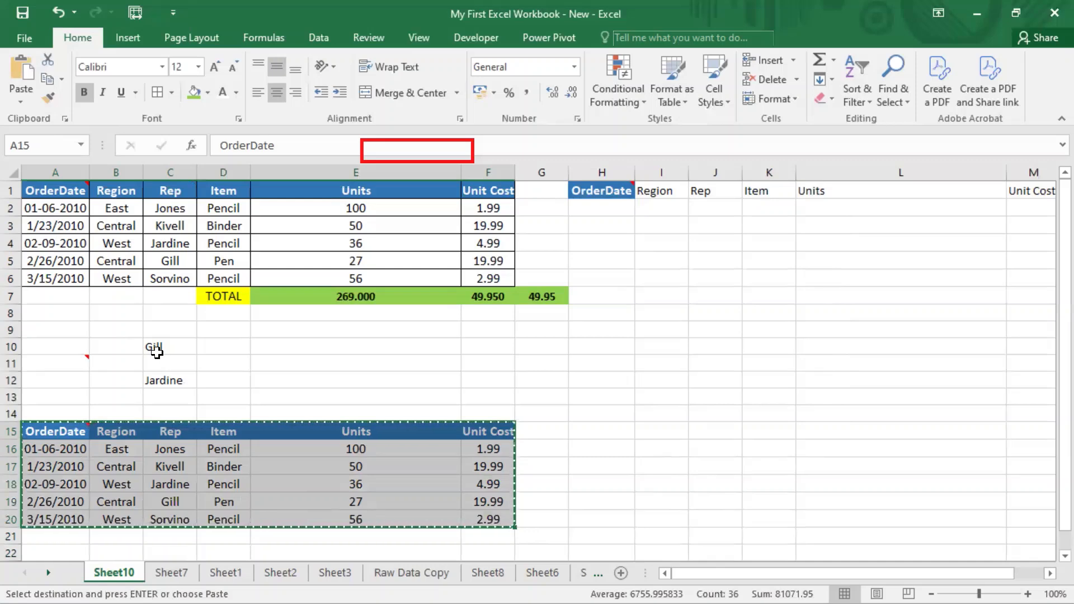
click(24, 101)
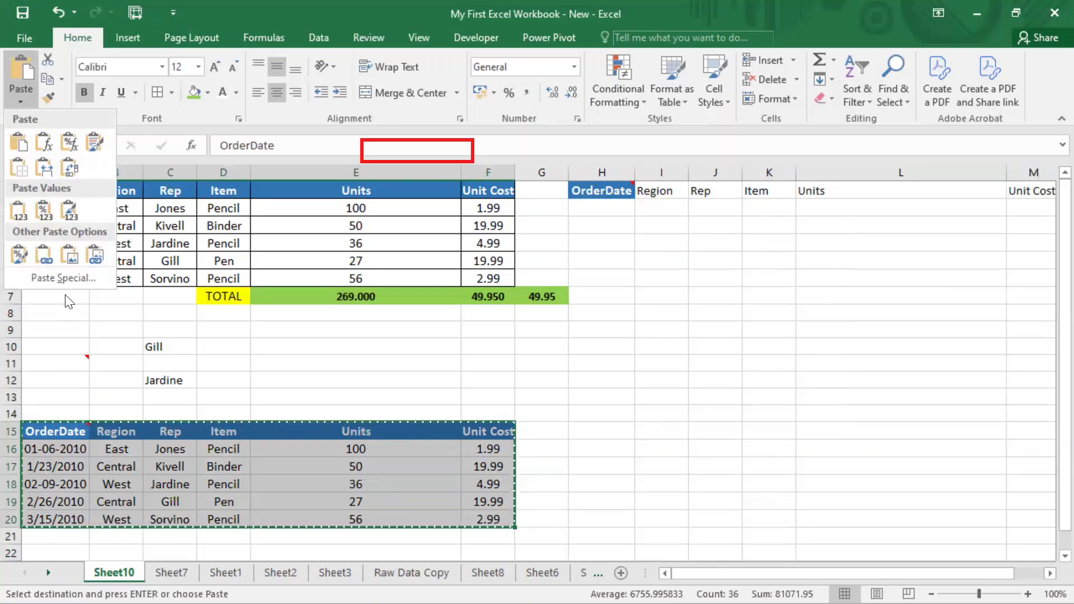
click(72, 255)
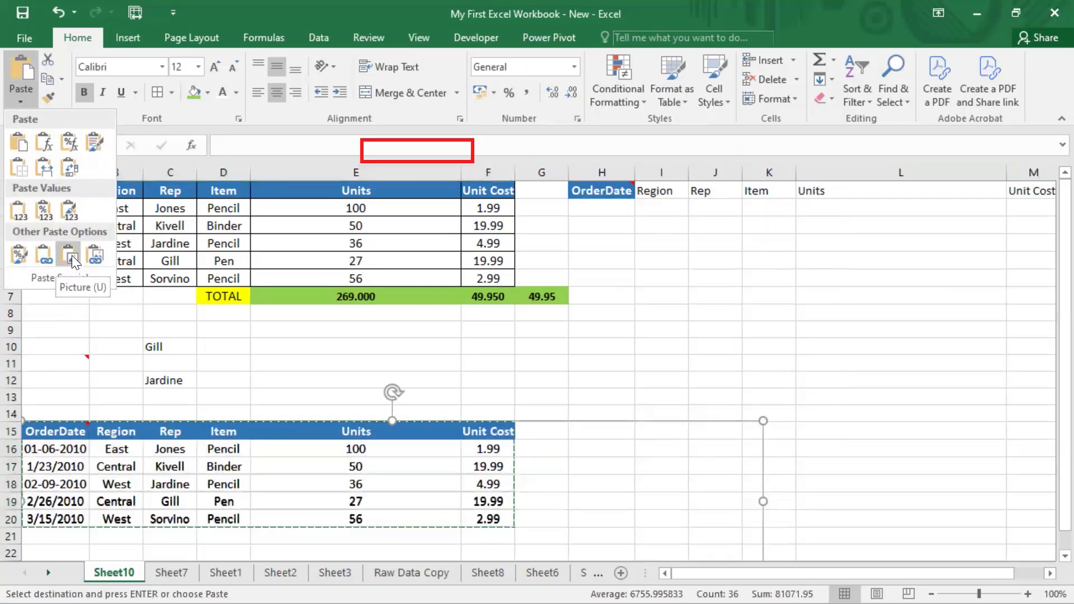
click(72, 256)
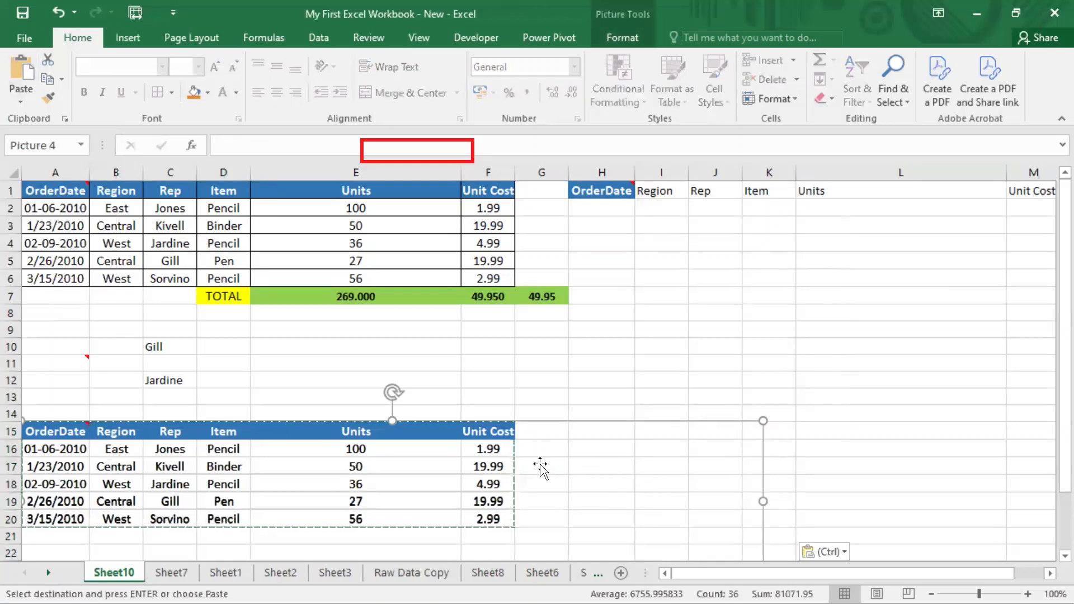
Step: Move the pasted table picture beneath the headers in columns H to M, aligned with them, and delete it
drag(312, 469, 237, 323)
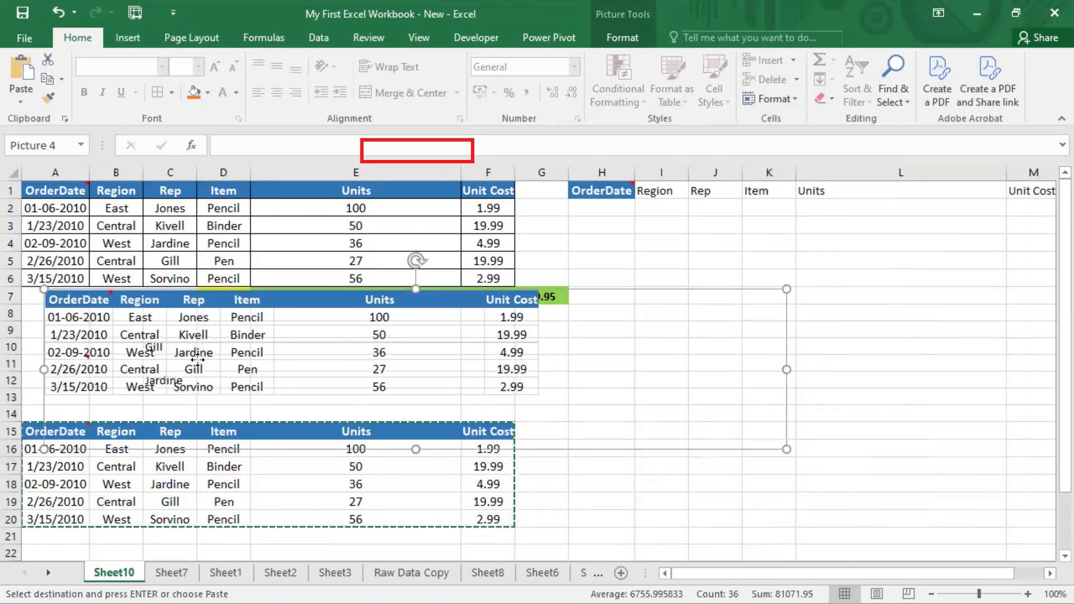
drag(202, 366, 688, 287)
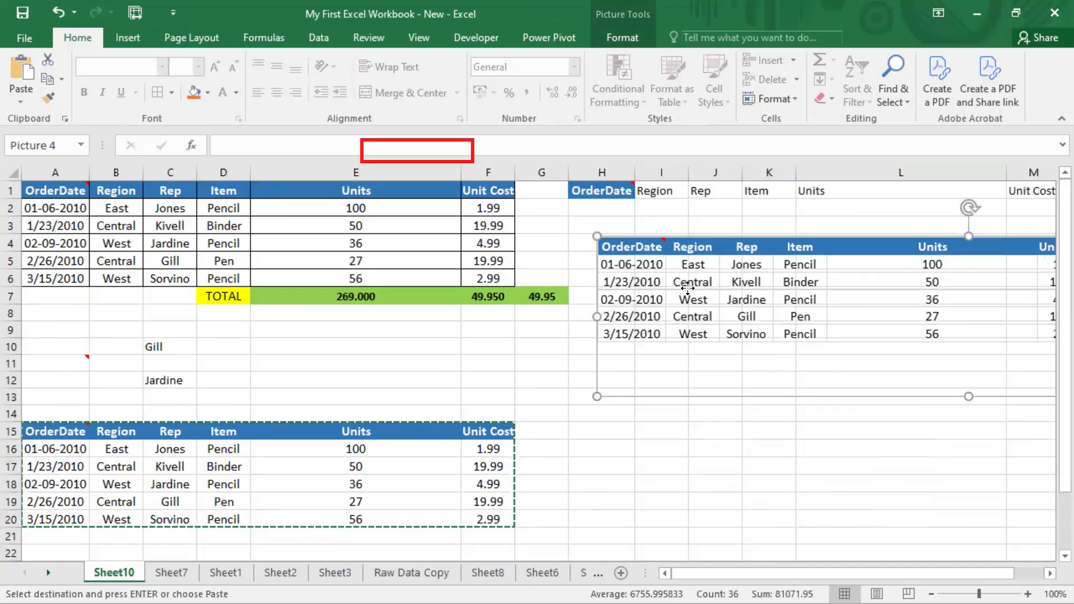
drag(687, 287, 632, 286)
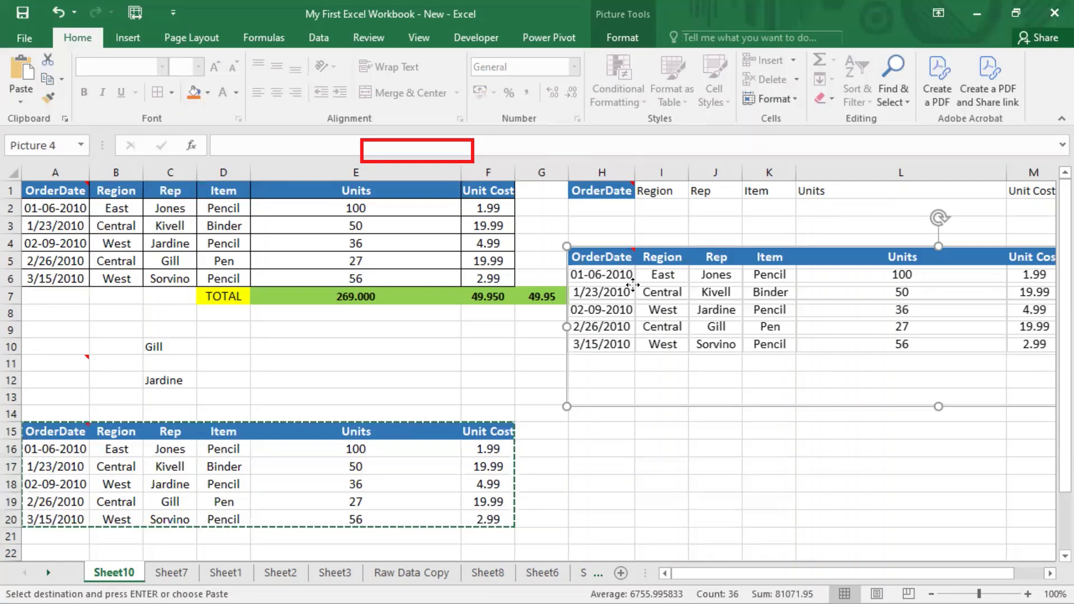
key(Delete)
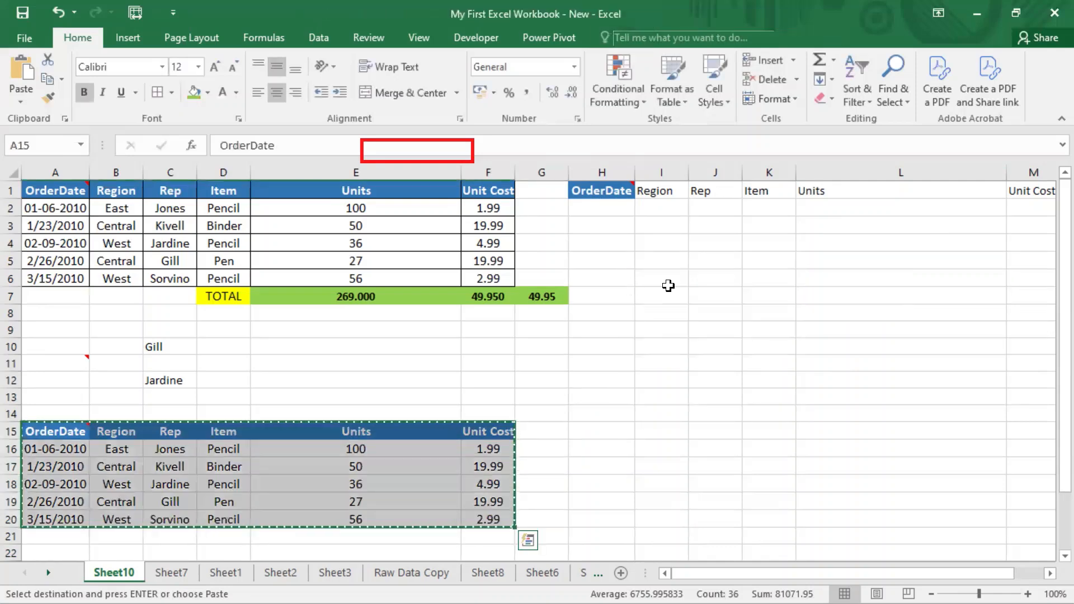
Step: Review the Paste Special operations, Skip blanks and Transpose choices for A15:F20, and clear the copy selection without pasting
click(24, 103)
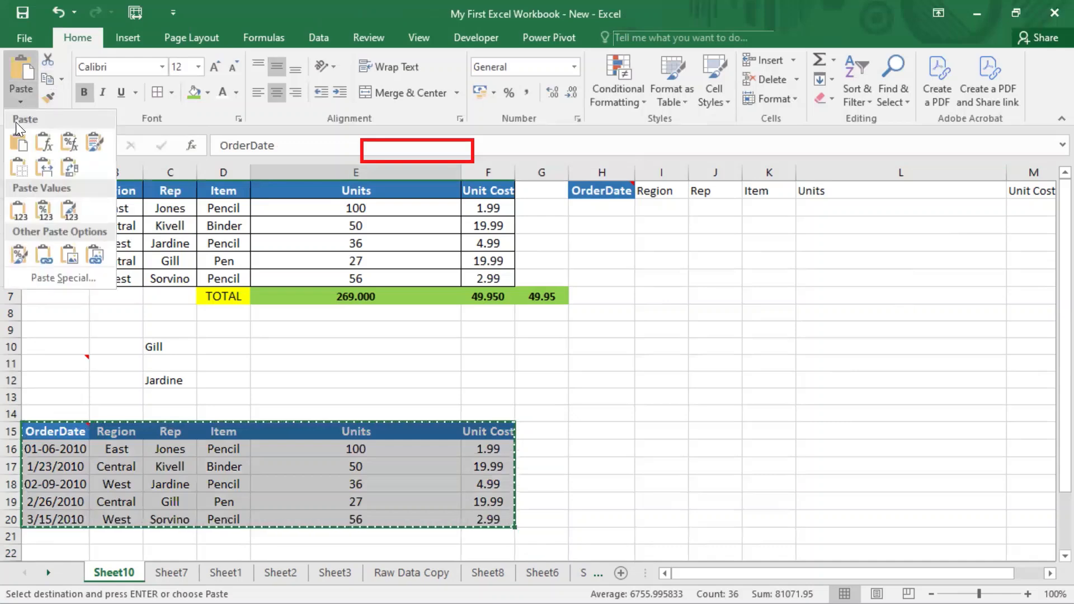
click(69, 278)
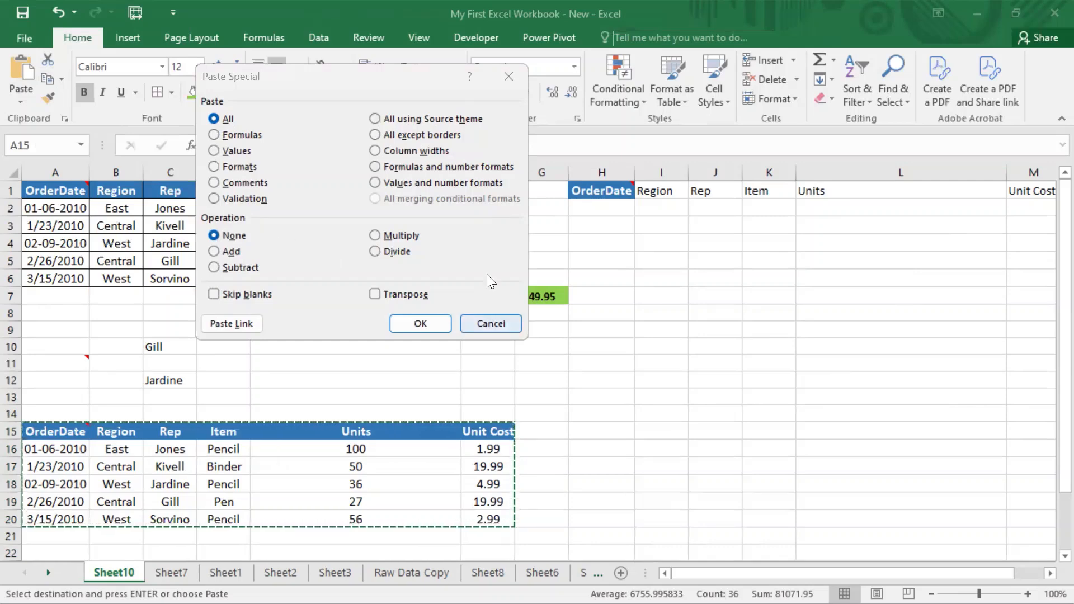
key(Escape)
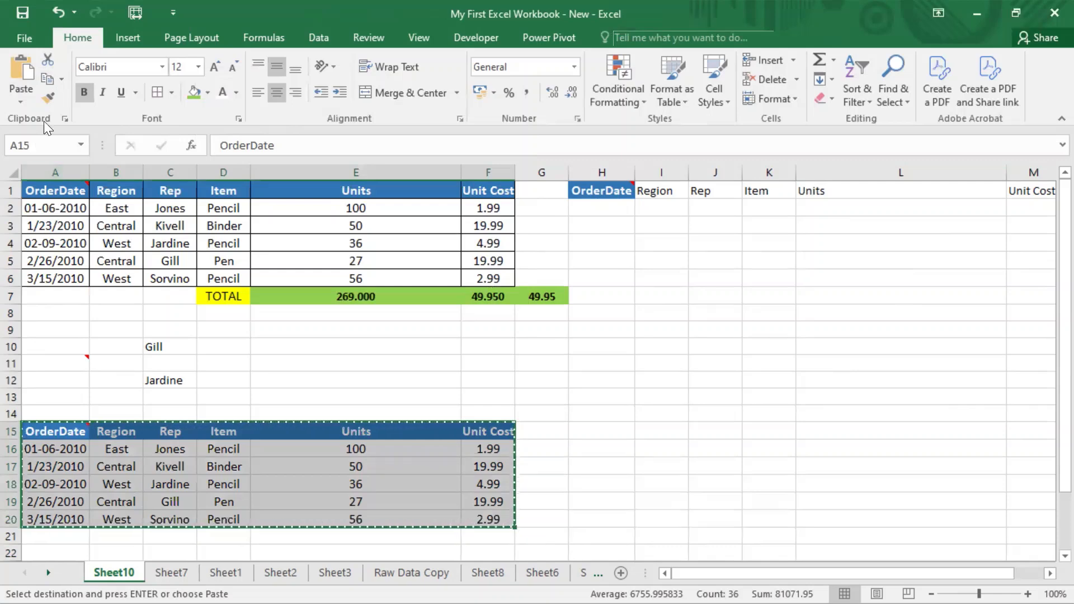
click(21, 102)
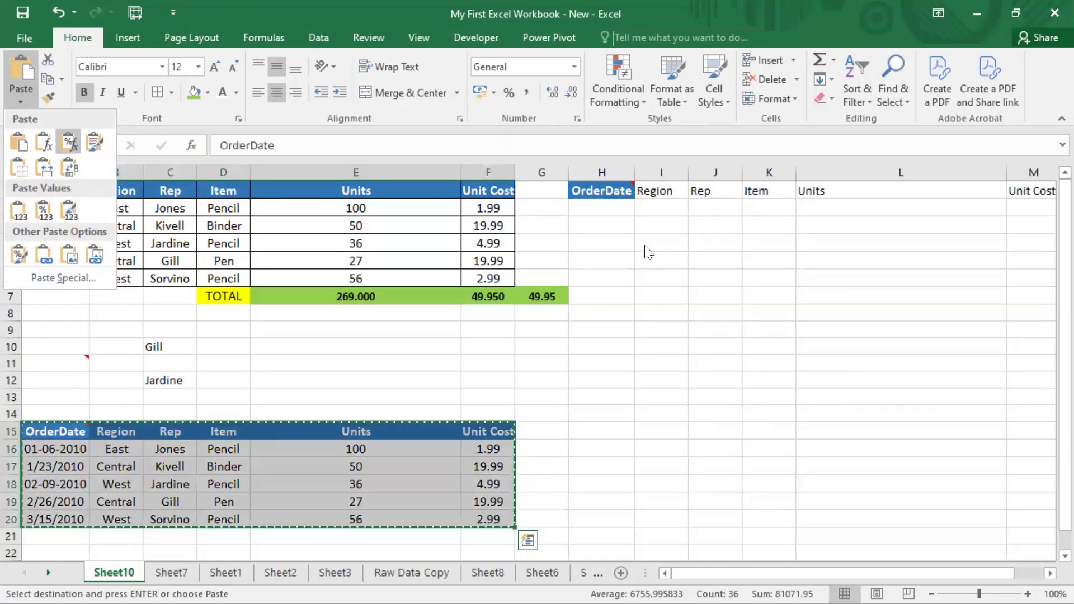
click(806, 483)
click(798, 485)
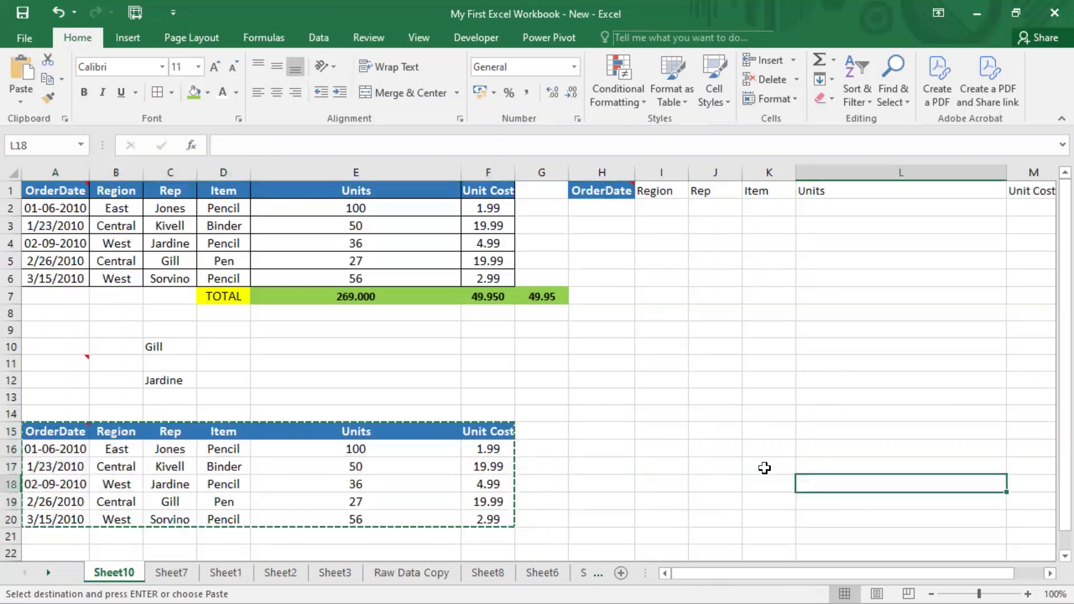
click(581, 487)
key(Escape)
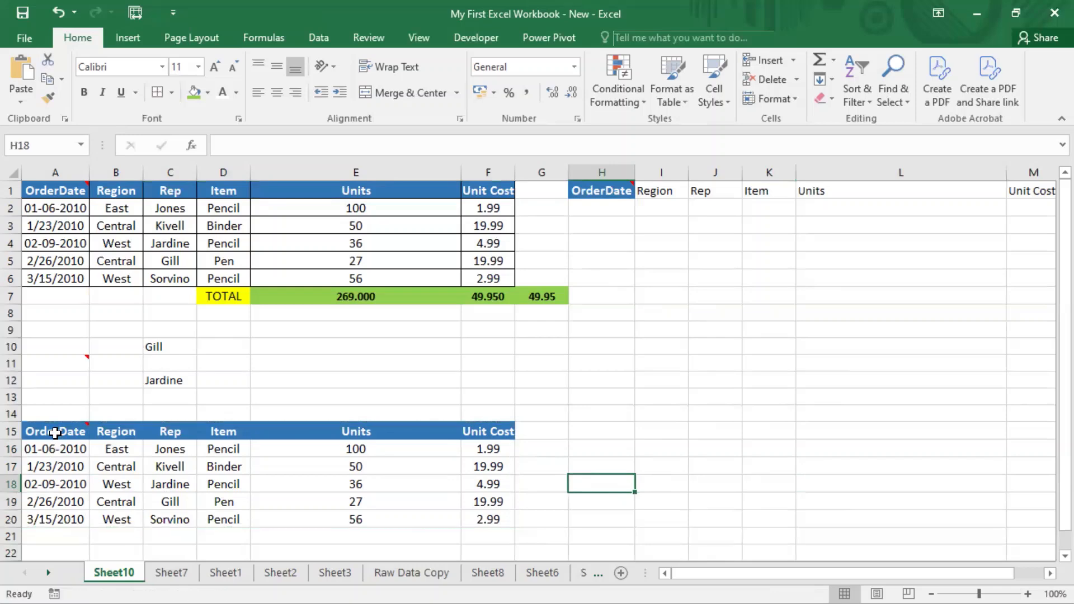
drag(52, 434, 482, 515)
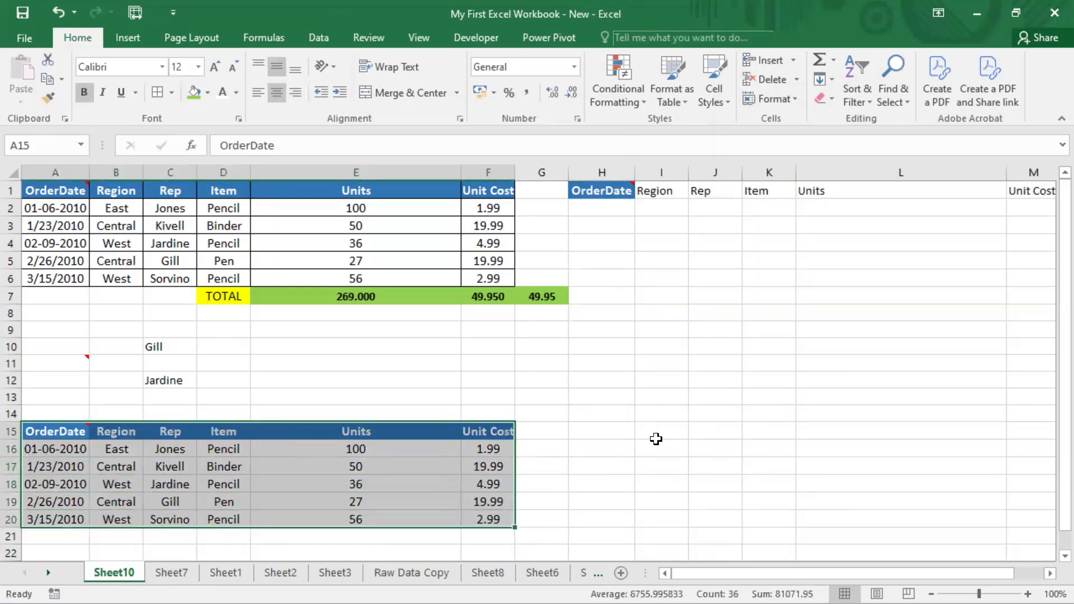
click(545, 449)
click(598, 429)
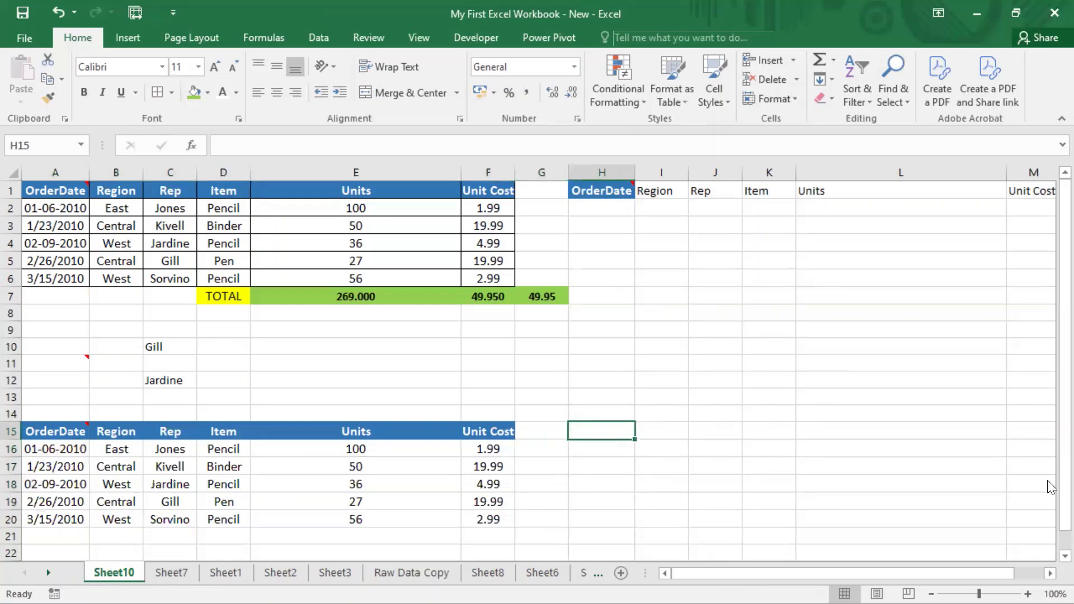
key(Left)
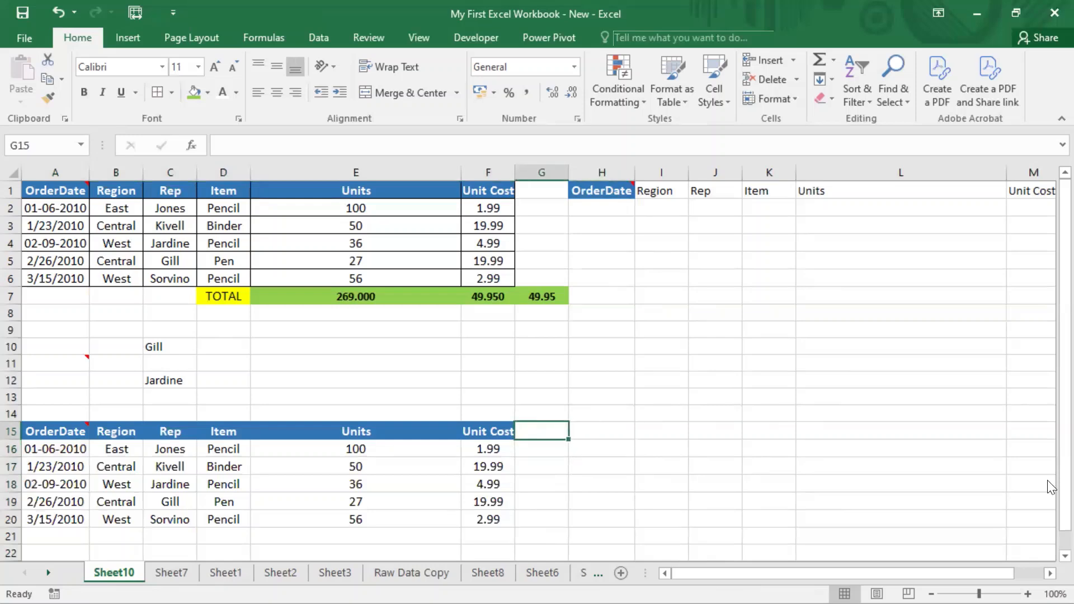
key(Home)
key(ctrl+c)
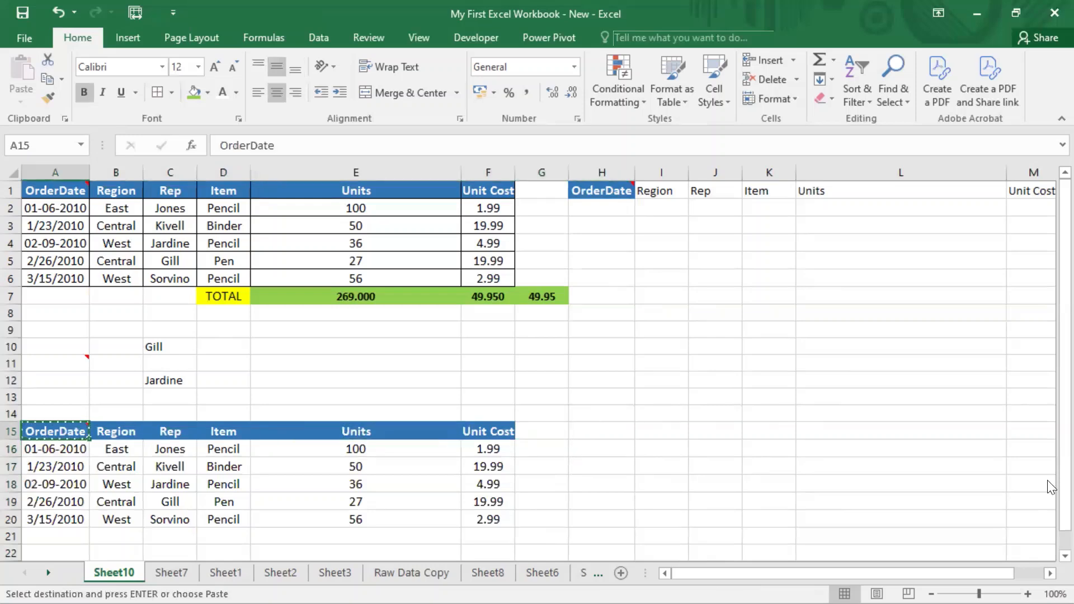
key(Right)
key(Right)
key(Right)
key(Right)
key(Right)
key(Right)
key(Right)
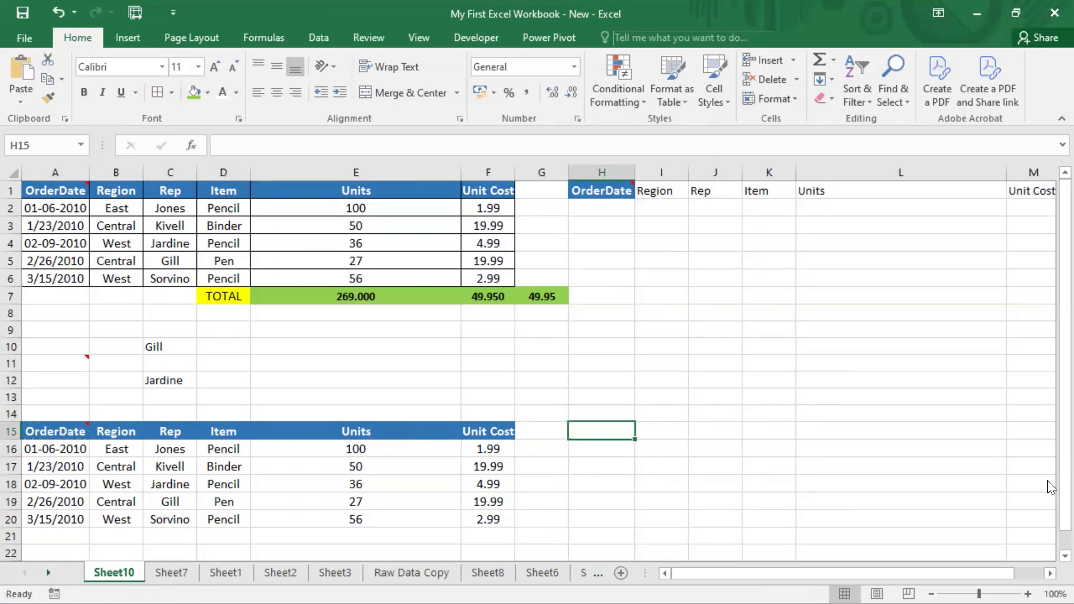
key(Escape)
Step: Copy the OrderDate header in A15 and paste it into H15
key(Left)
key(Left)
key(ctrl+Left)
key(ctrl+shift+Right)
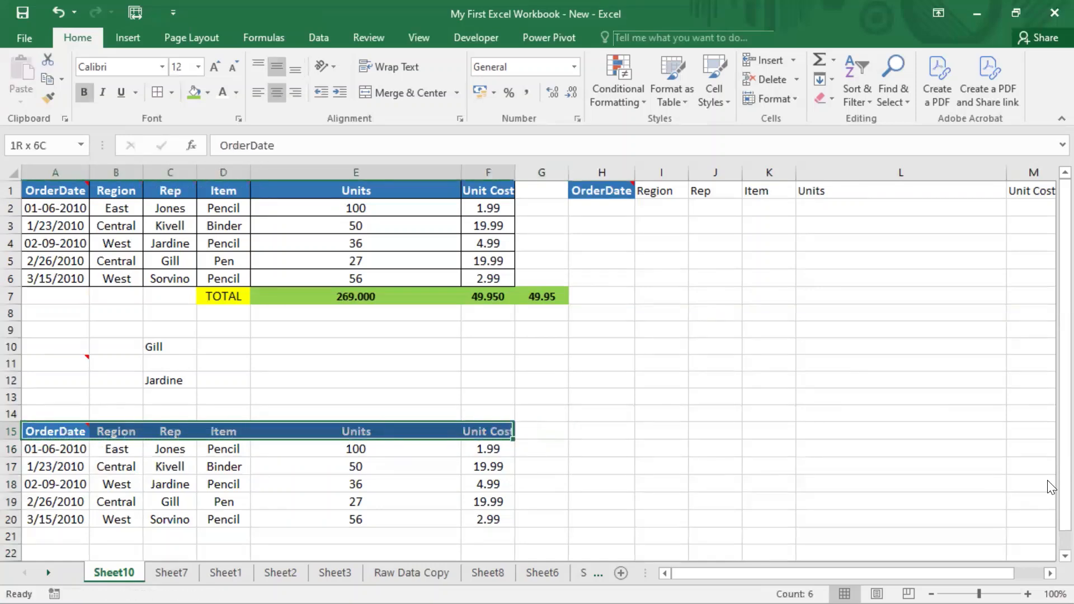
key(ctrl+shift+Left)
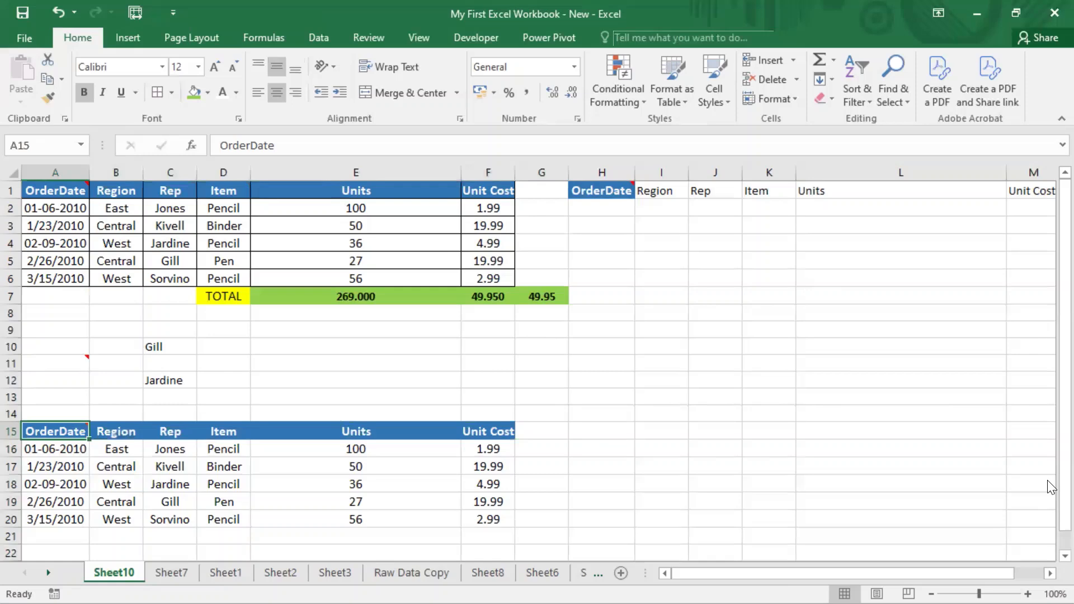
key(Right)
key(Right)
key(Right)
key(Right)
key(Right)
key(Right)
key(Right)
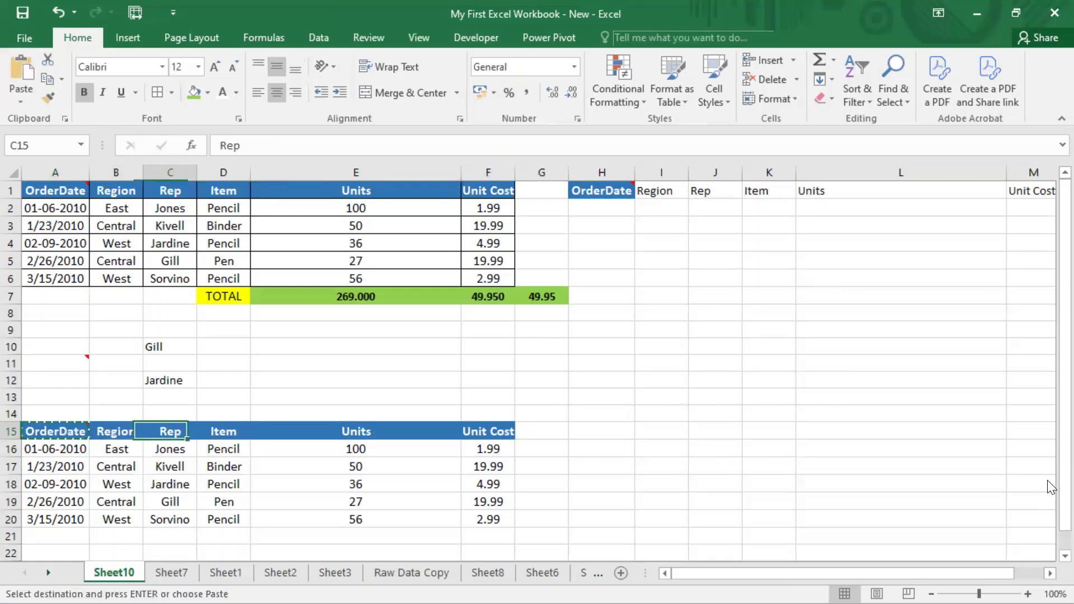
key(ctrl+v)
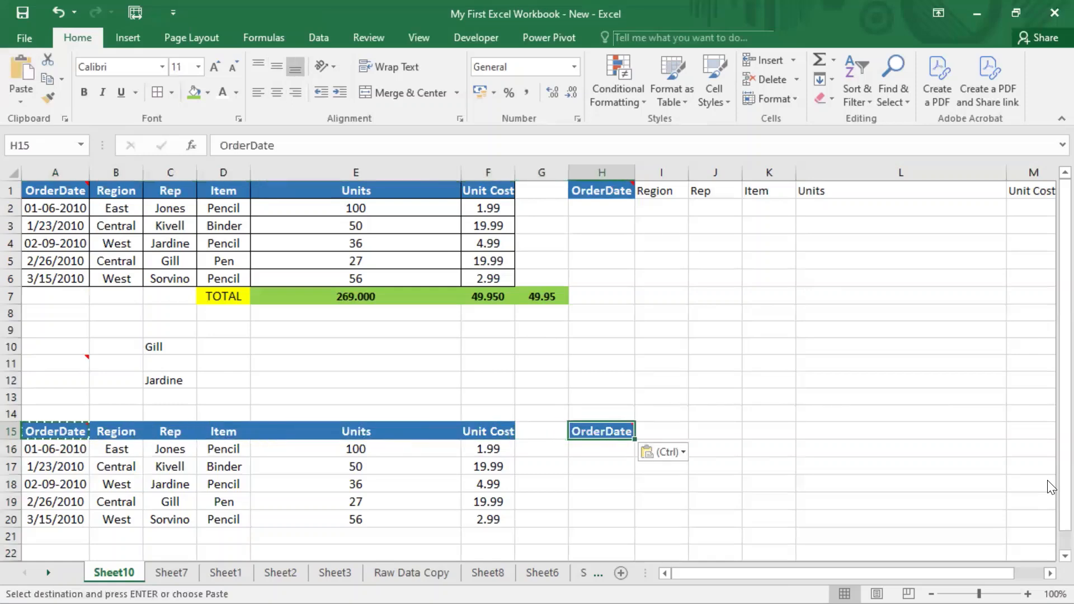
key(Left)
key(Left)
key(Left)
key(Left)
key(Left)
key(Left)
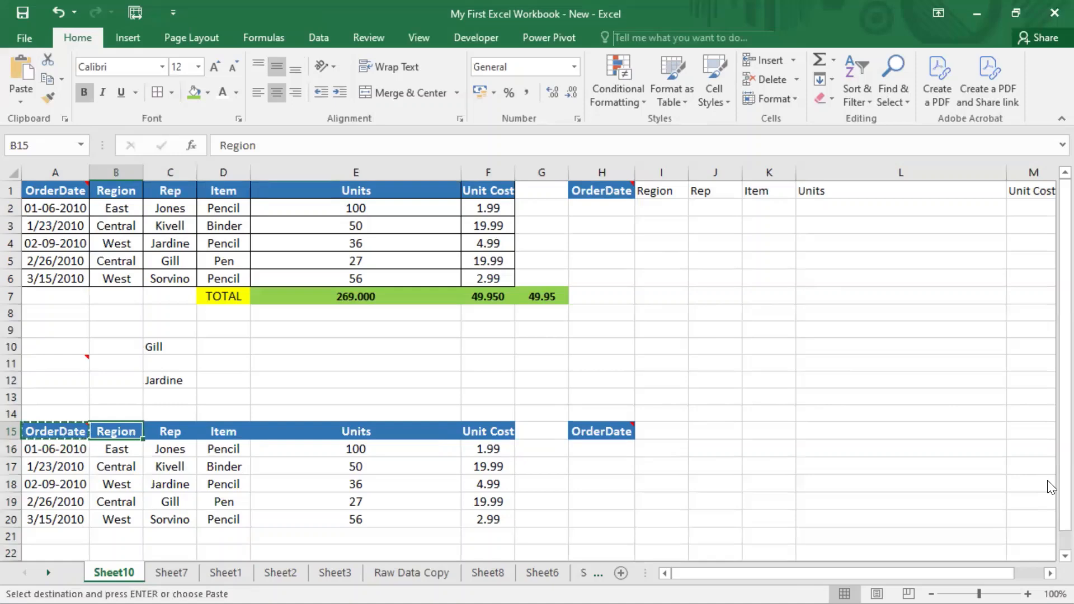
key(ctrl+v)
key(ctrl)
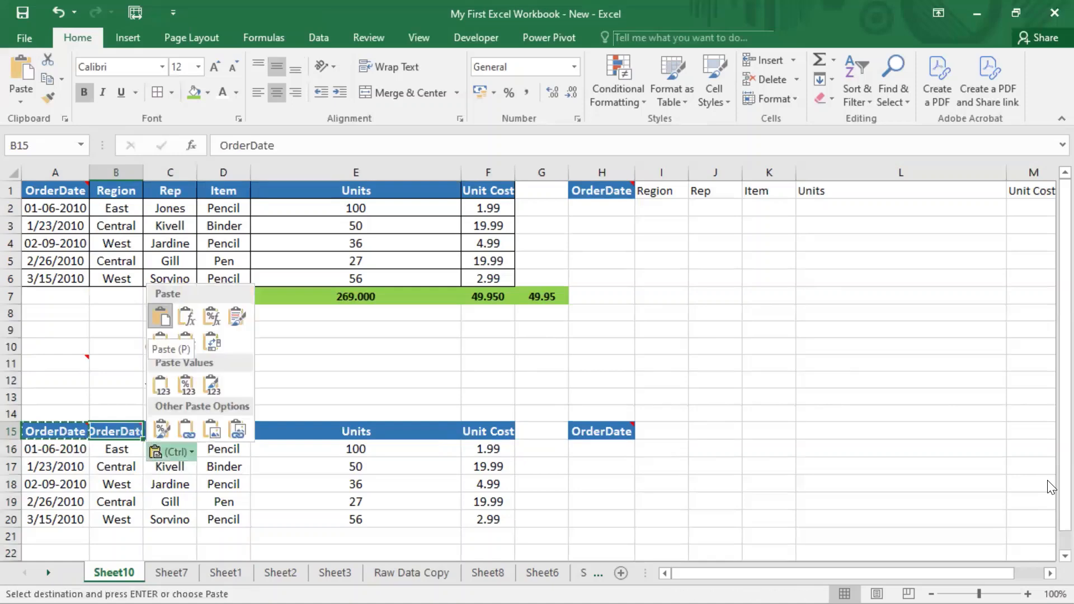
key(Right)
key(Right)
key(Right)
key(Escape)
key(Escape)
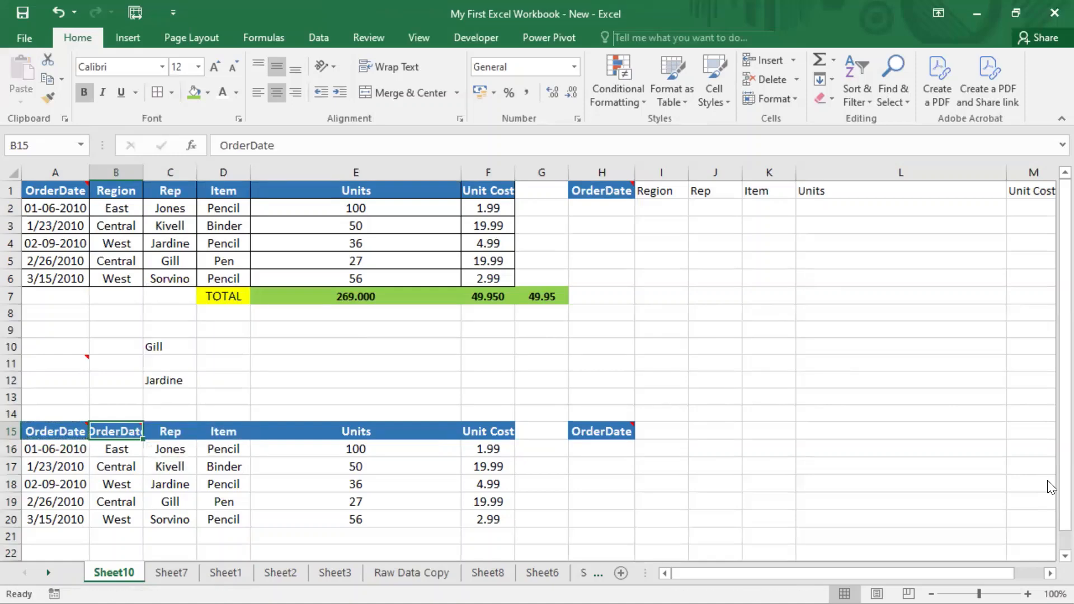
key(ctrl+z)
Step: Copy the Region header in B15 and paste it into H16, directly below the OrderDate copy
key(ctrl+c)
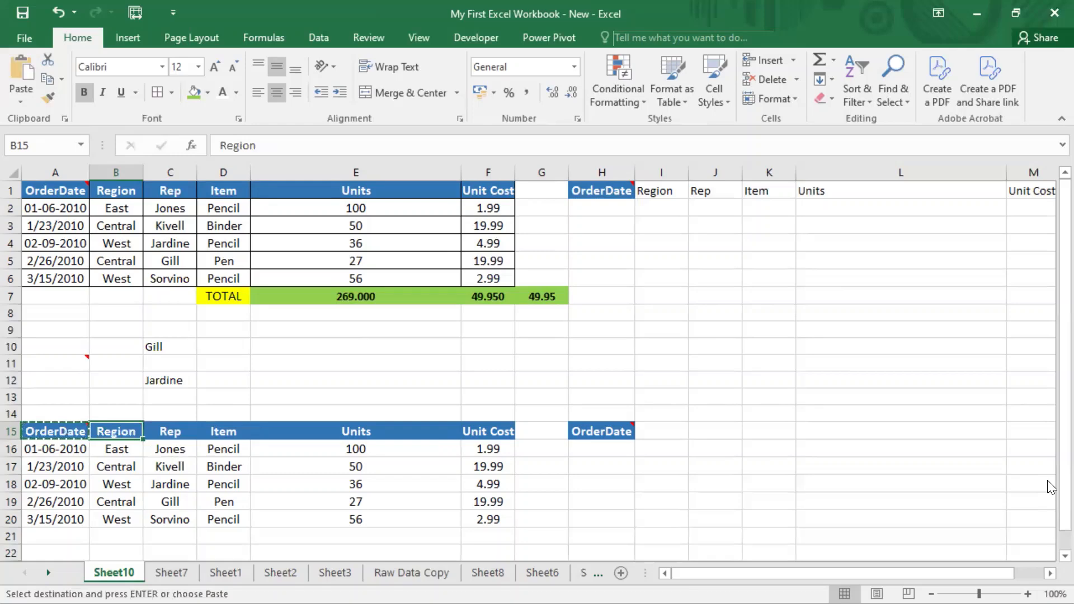
key(Right)
key(Right)
key(Right)
key(Right)
key(Right)
key(Right)
key(Right)
key(Right)
key(Right)
key(Right)
key(Right)
key(Left)
key(Left)
key(Left)
key(Left)
key(Left)
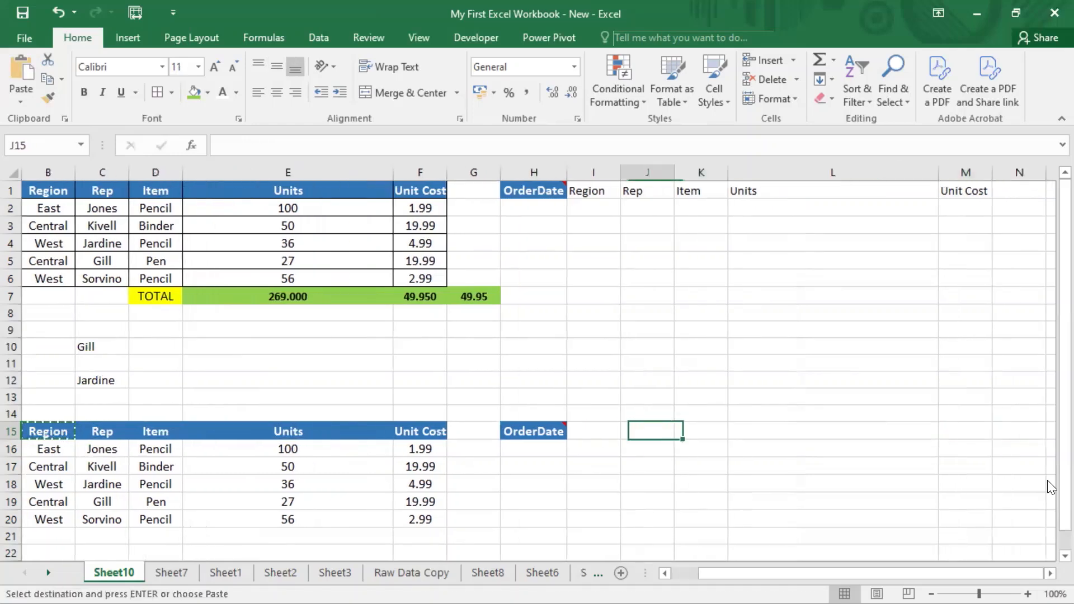
key(Down)
key(ctrl+v)
Step: Copy the Rep header in C15 and paste it into H17, directly below the Region copy
key(Left)
key(Left)
key(Left)
key(Left)
key(Left)
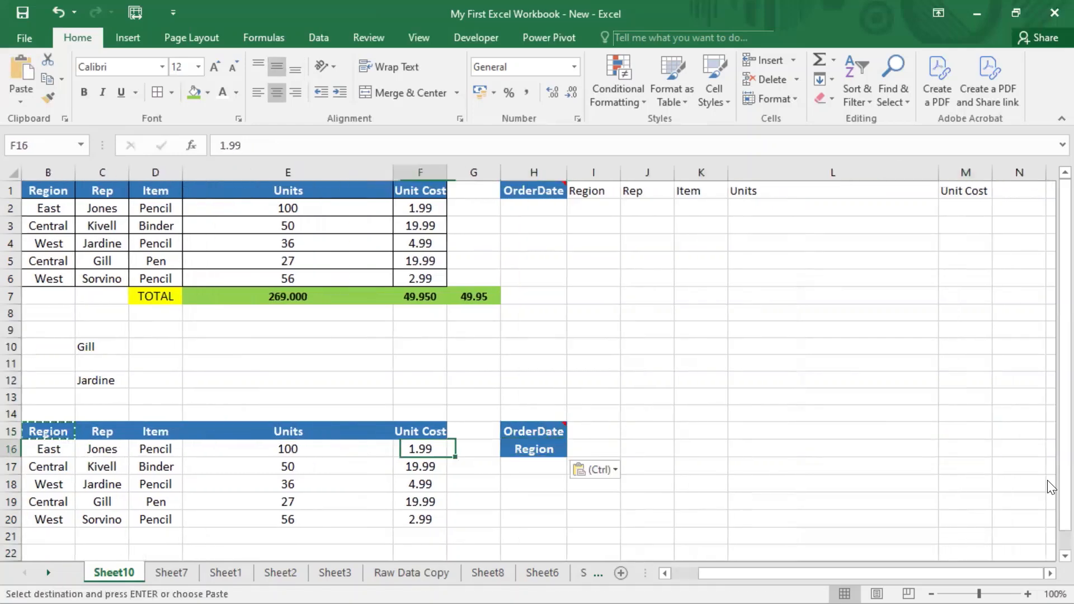
key(Up)
key(ctrl+c)
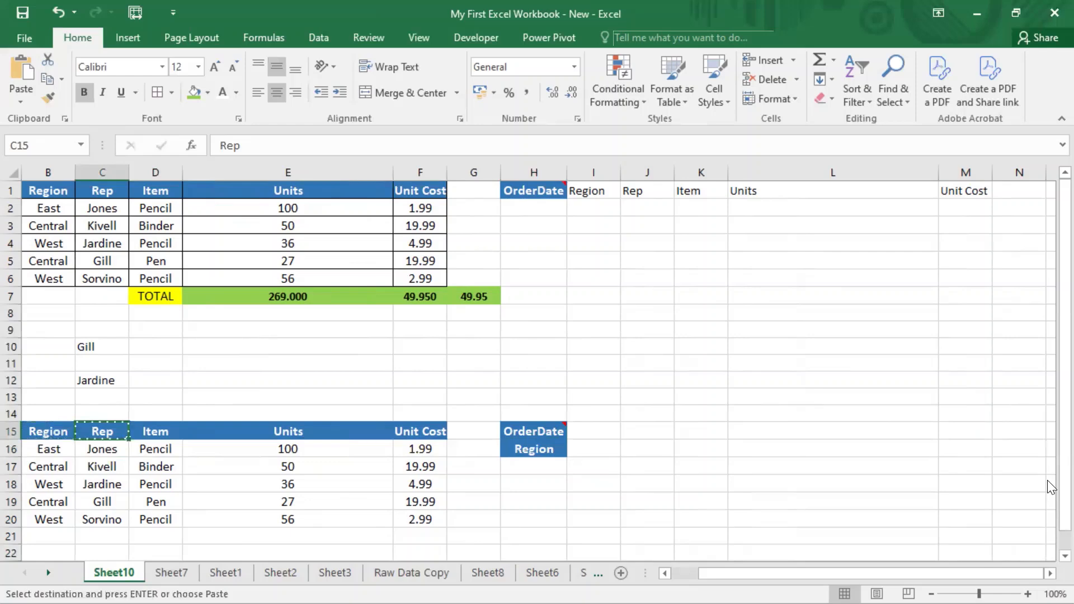
key(Right)
key(Right)
key(Right)
key(Right)
key(Right)
key(Right)
key(Left)
key(Down)
key(Down)
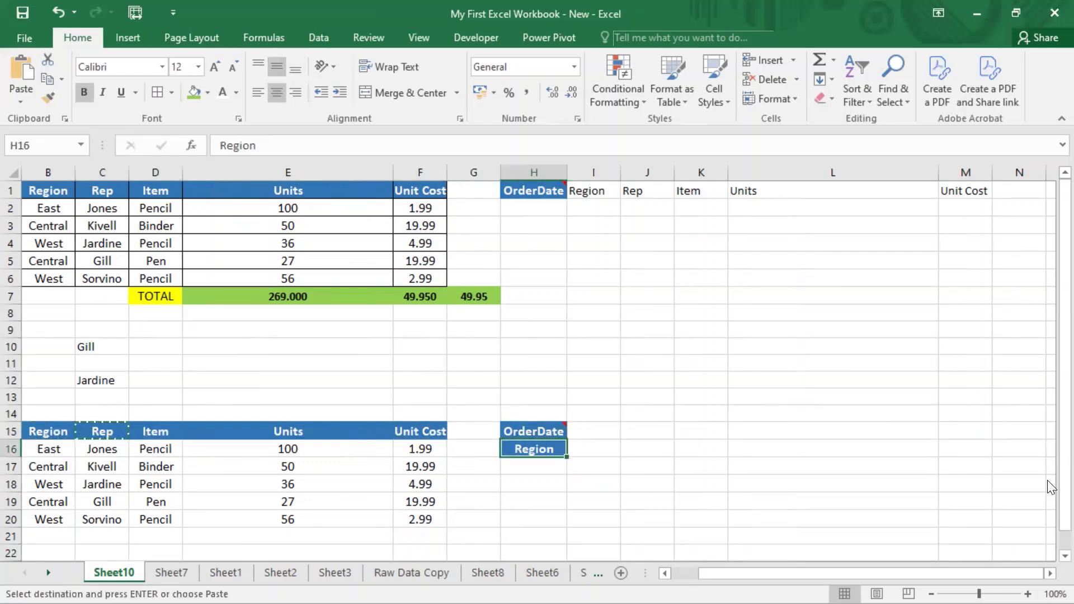
key(ctrl+v)
key(Left)
key(Left)
key(Left)
key(Left)
key(Left)
key(Left)
key(Left)
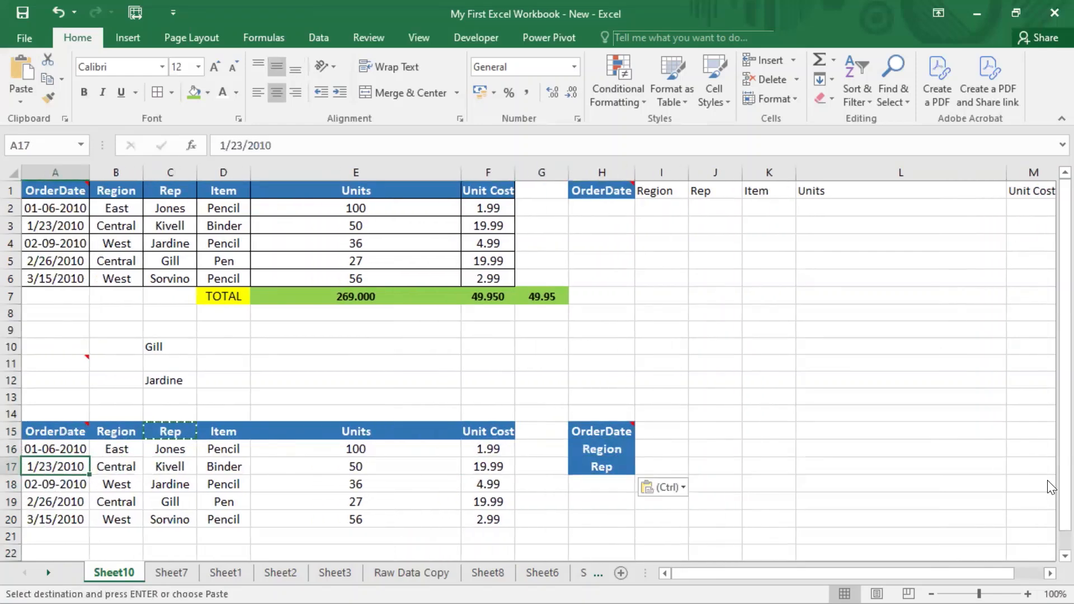
key(Up)
key(Up)
key(Right)
key(Right)
key(Right)
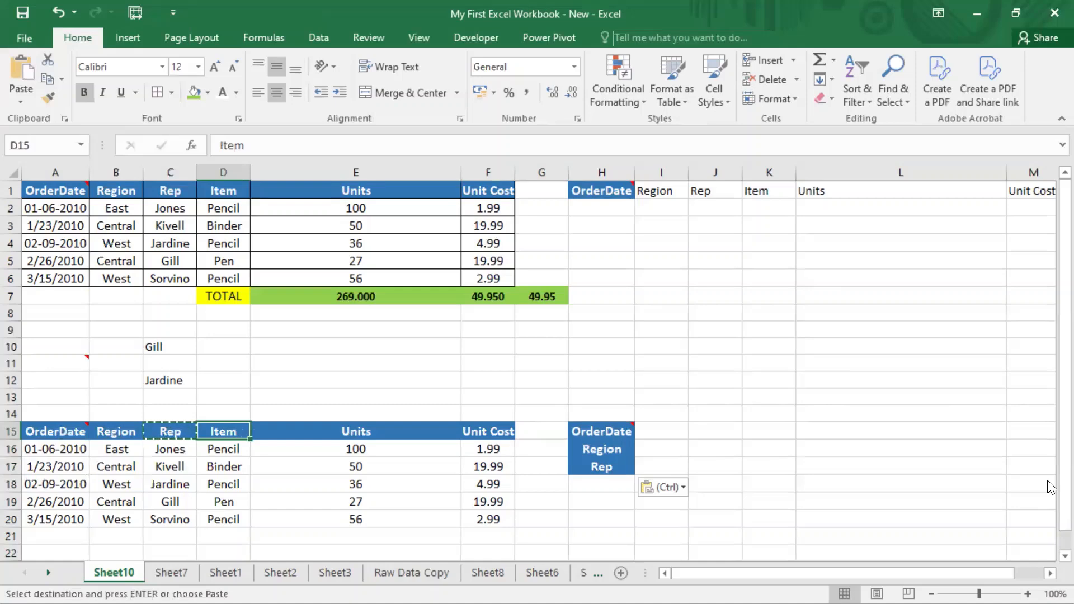
key(ctrl+c)
key(Down)
key(Left)
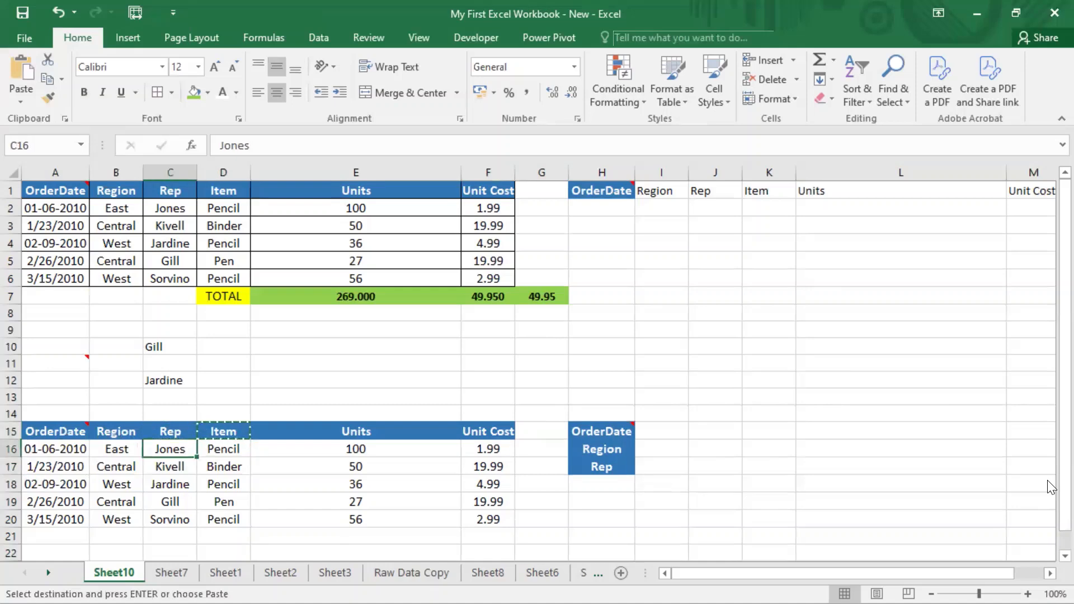
key(Left)
key(Left)
key(shift+Right)
key(shift+Right)
key(shift+Right)
key(shift+Right)
key(shift+Right)
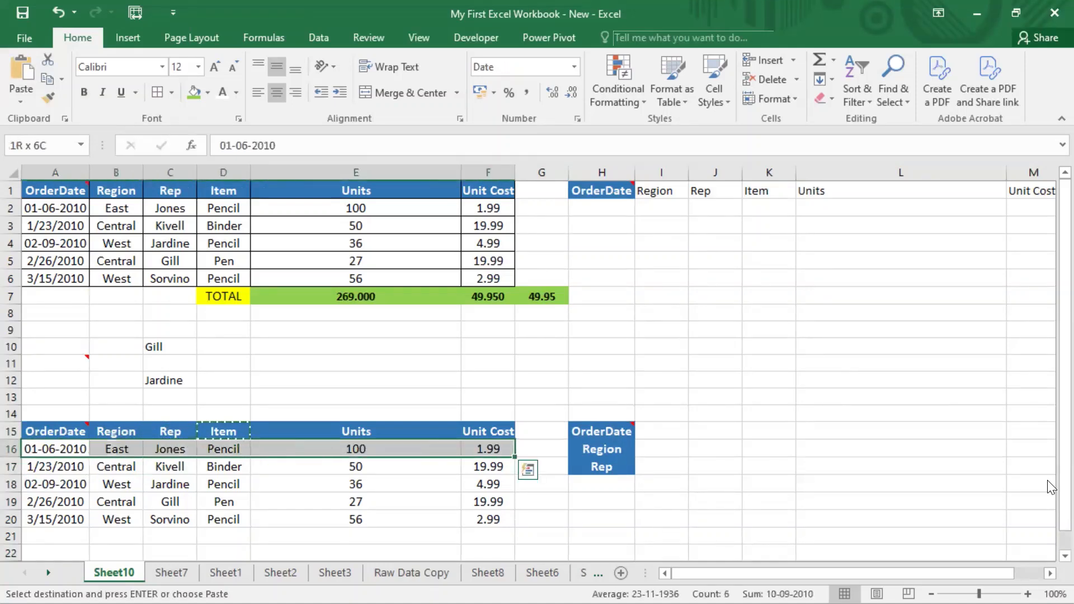
key(Up)
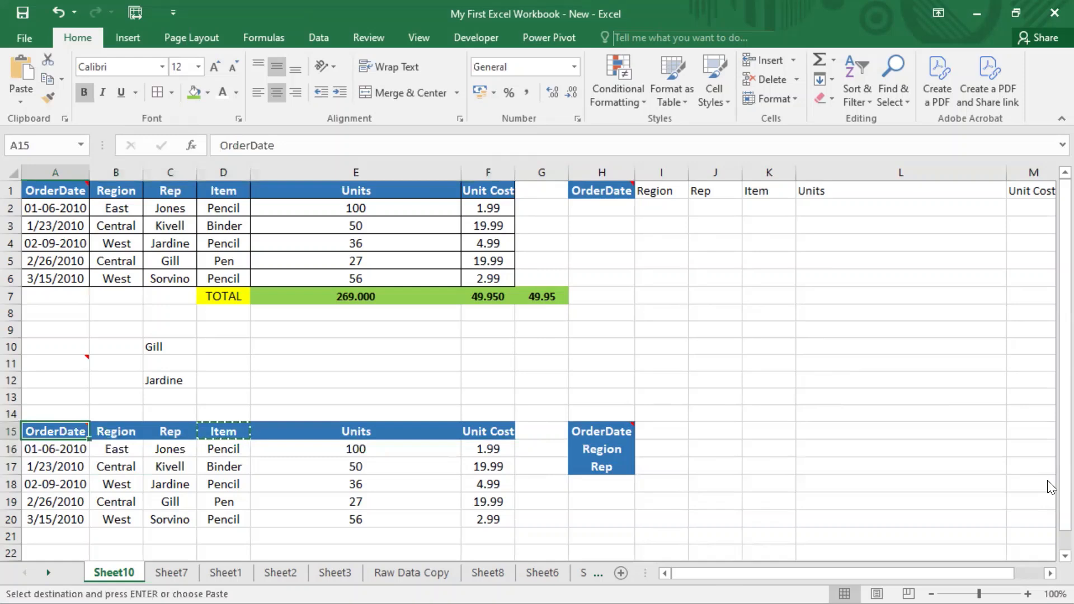
key(Escape)
Step: Clear the stacked header copies in column H by copying the blank cells G15:G18 over H15:H18
key(ctrl+Right)
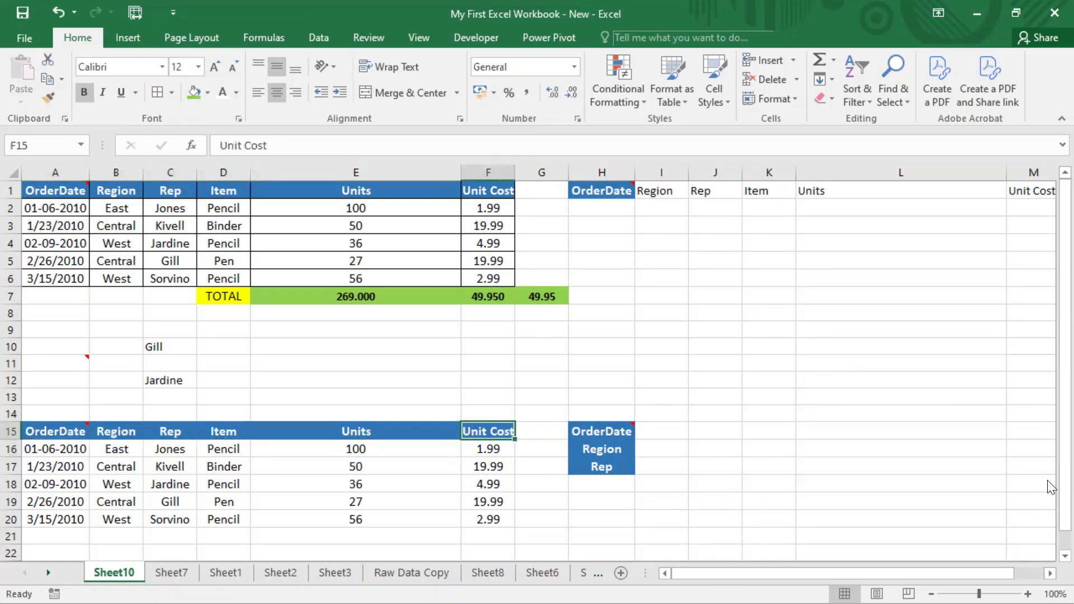
key(Right)
key(shift+Down)
key(shift+Down)
key(shift+Down)
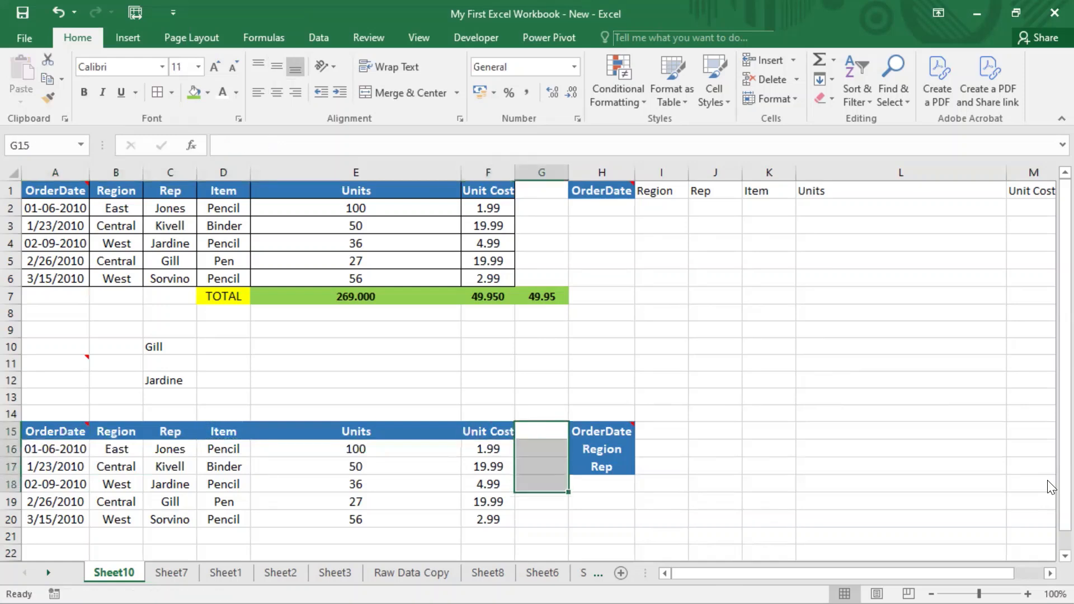
key(ctrl+c)
key(Right)
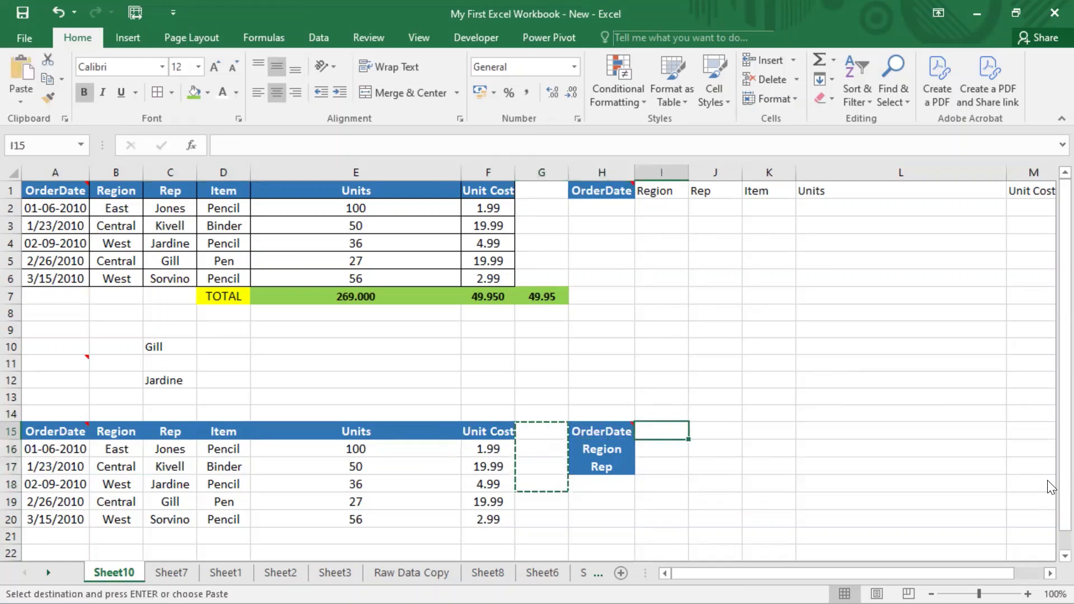
key(ctrl+v)
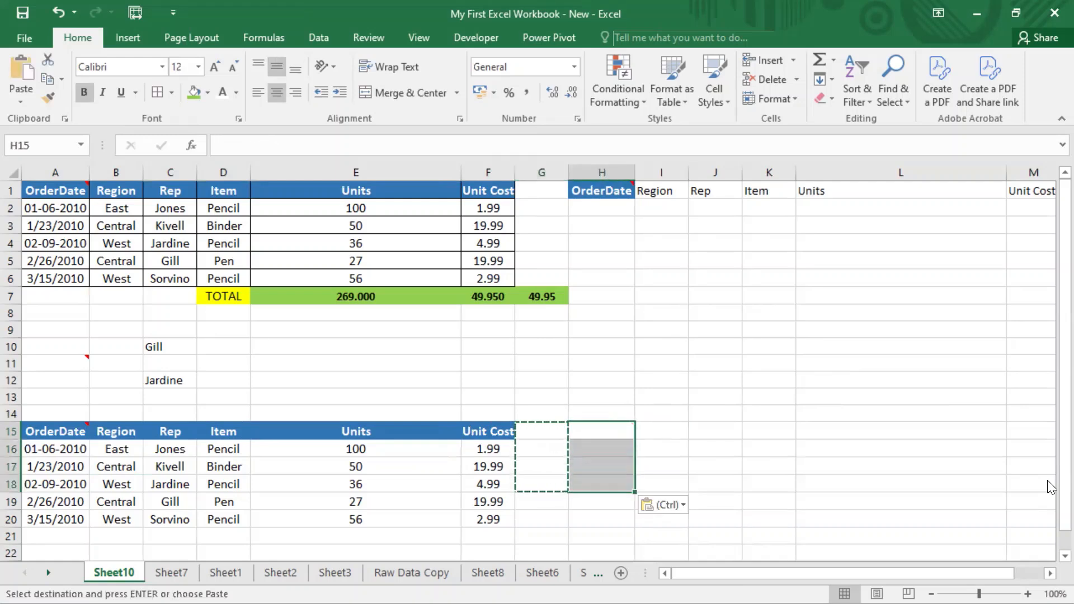
Step: Copy the whole lower table A15:F20 and apply the Percent style to its cells
key(ctrl+Left)
key(Left)
key(Left)
key(Left)
key(Left)
key(Left)
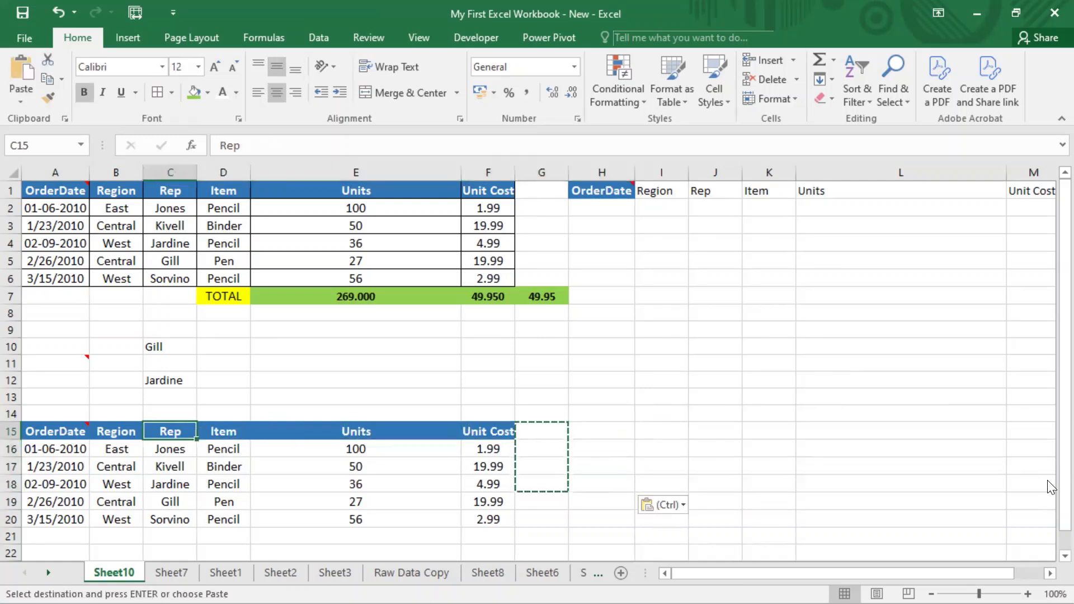
key(ctrl+a)
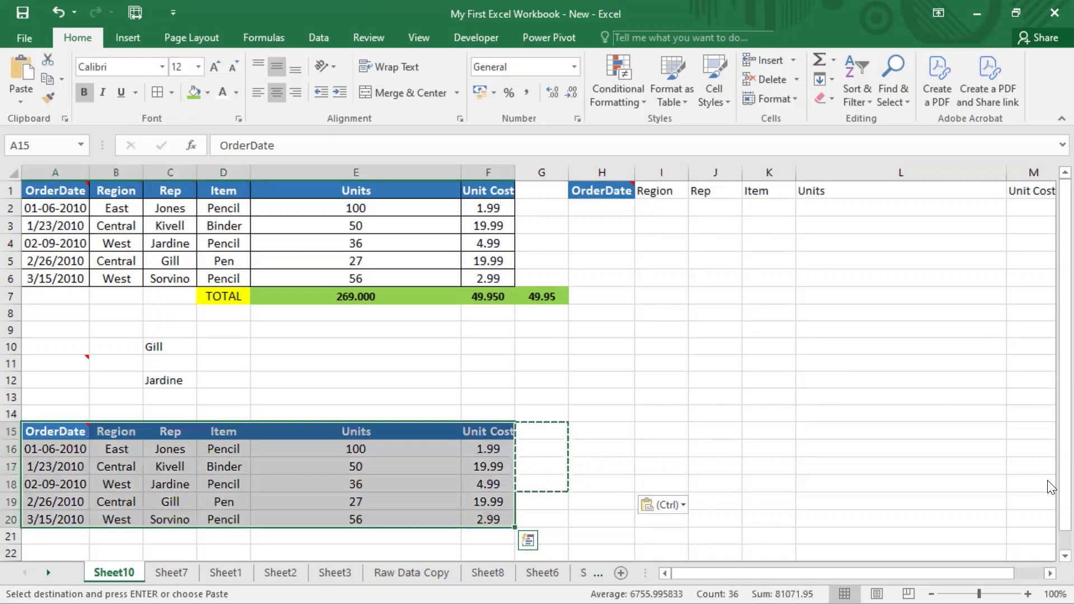
key(ctrl+c)
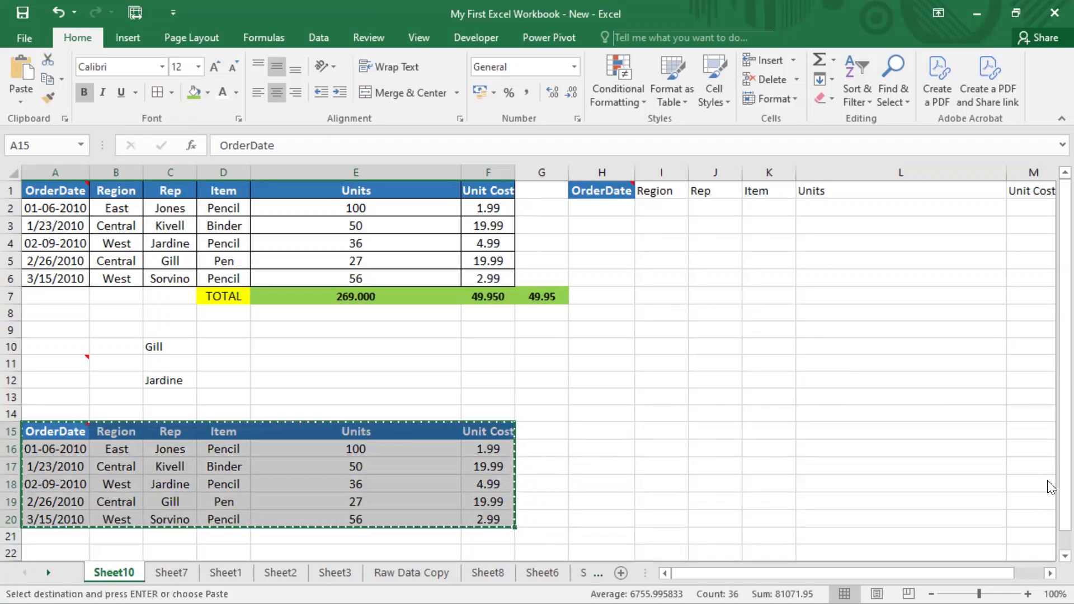
key(alt+h)
text(p)
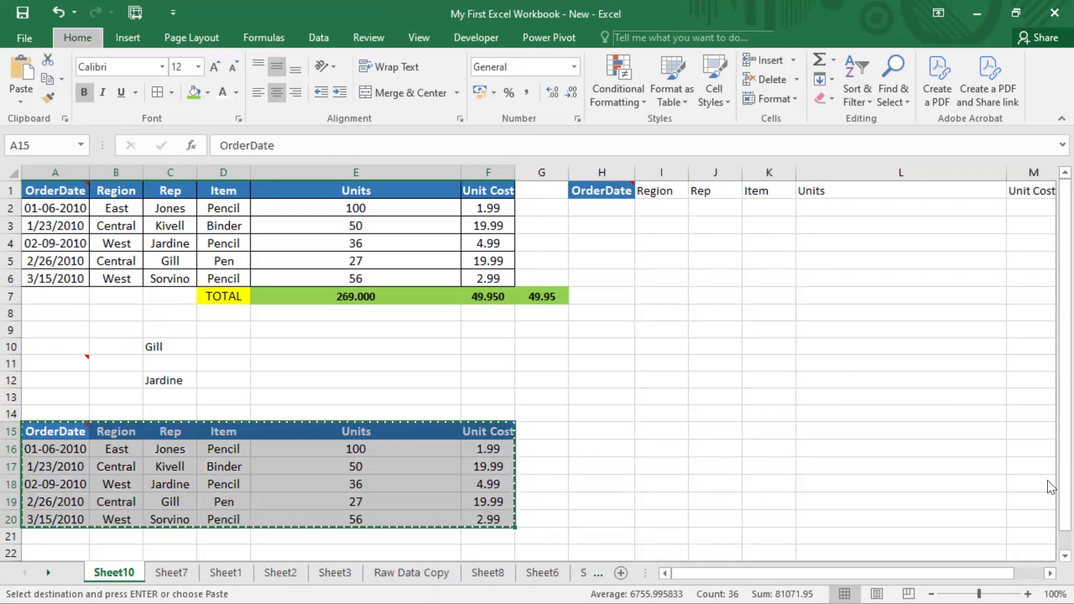
text(s)
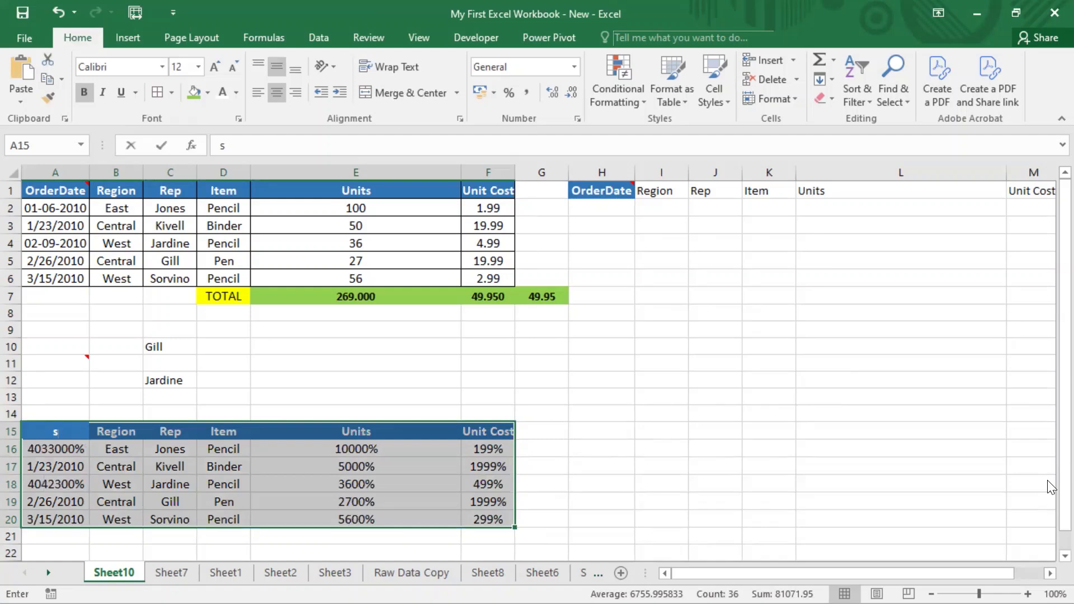
key(alt)
key(h)
key(v)
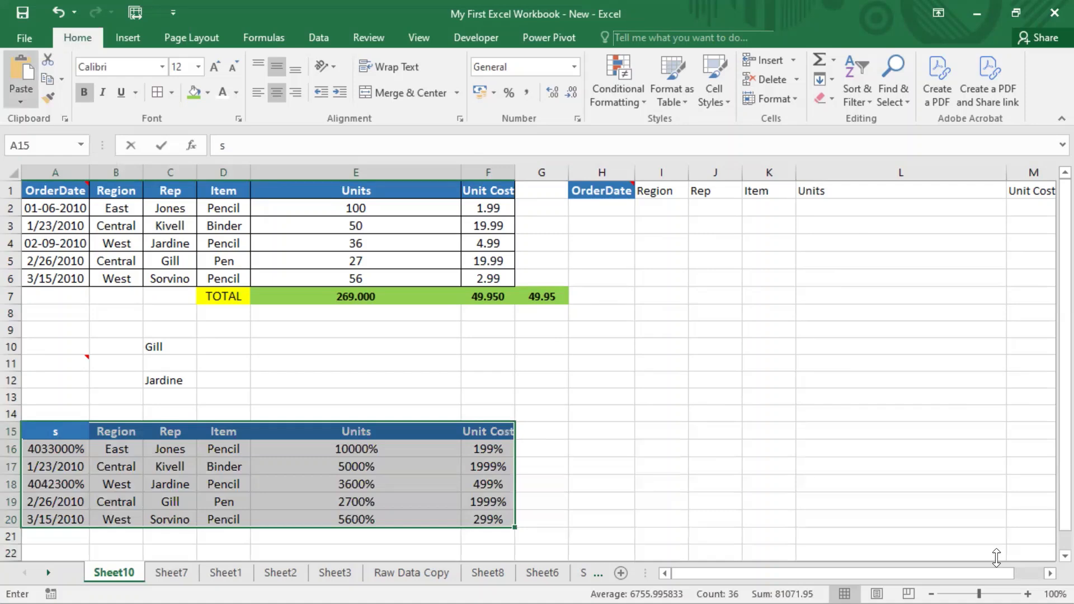
key(Escape)
key(Escape)
key(Escape)
click(644, 473)
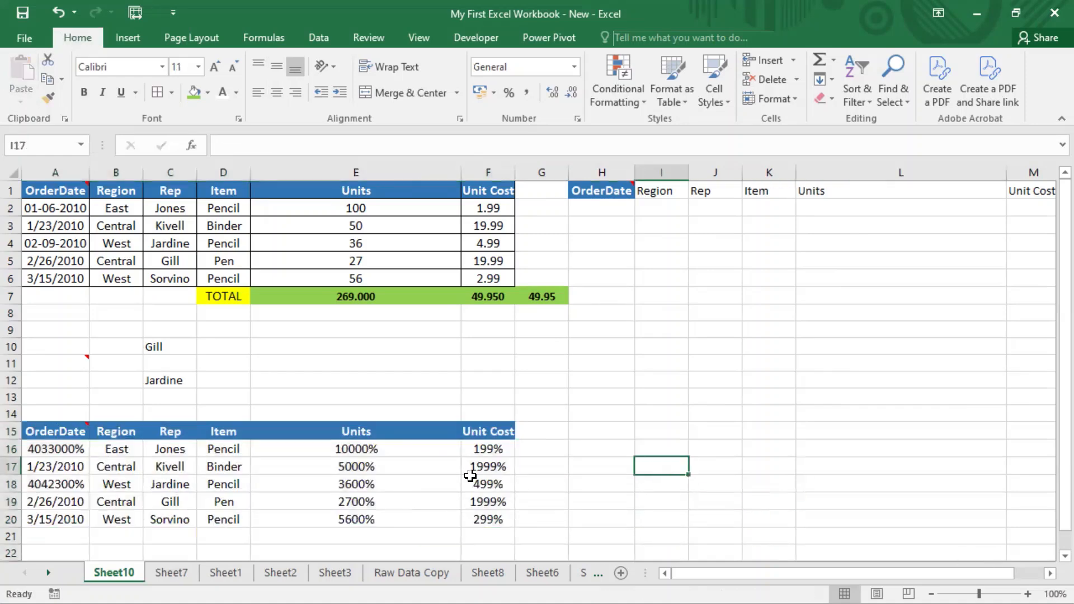
Step: Copy the table A15:F20, open the Paste Special dialog to view its options, and close it without pasting
click(382, 452)
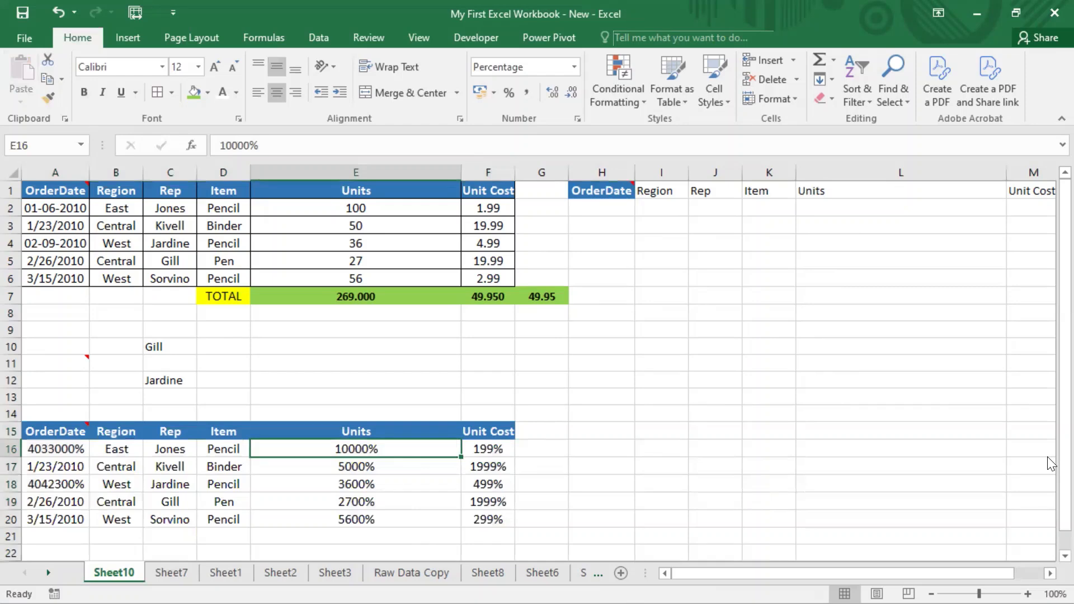
key(Home)
key(Up)
key(ctrl+a)
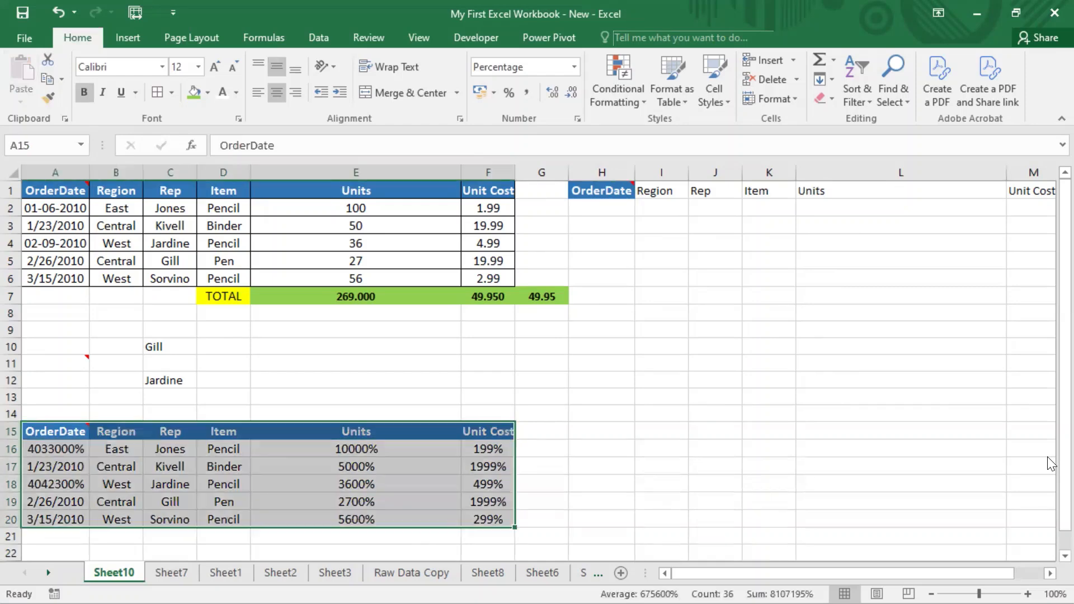
key(ctrl+c)
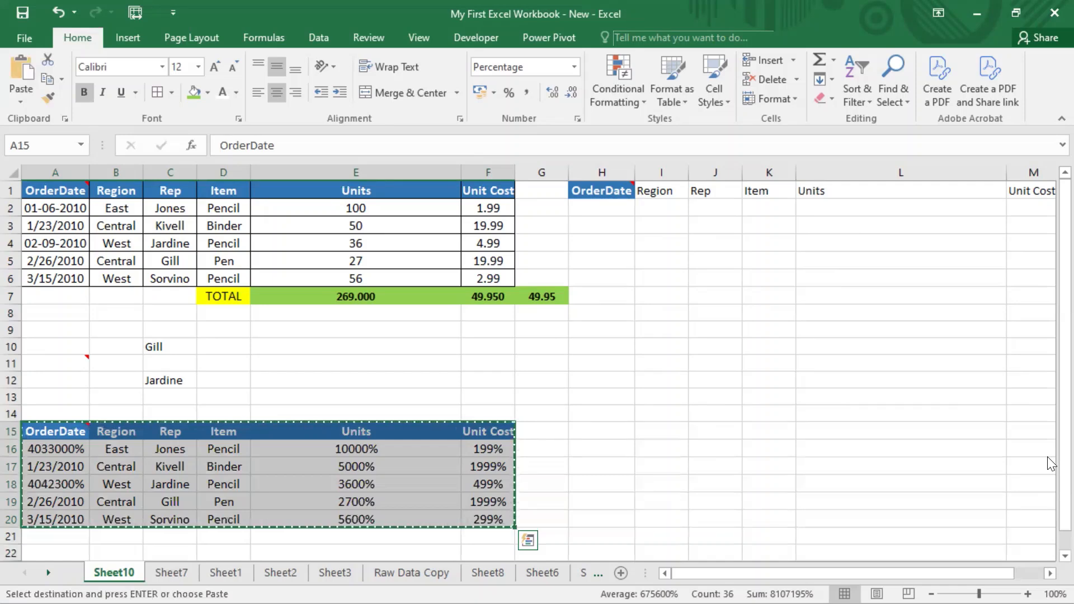
key(alt)
key(h)
key(v)
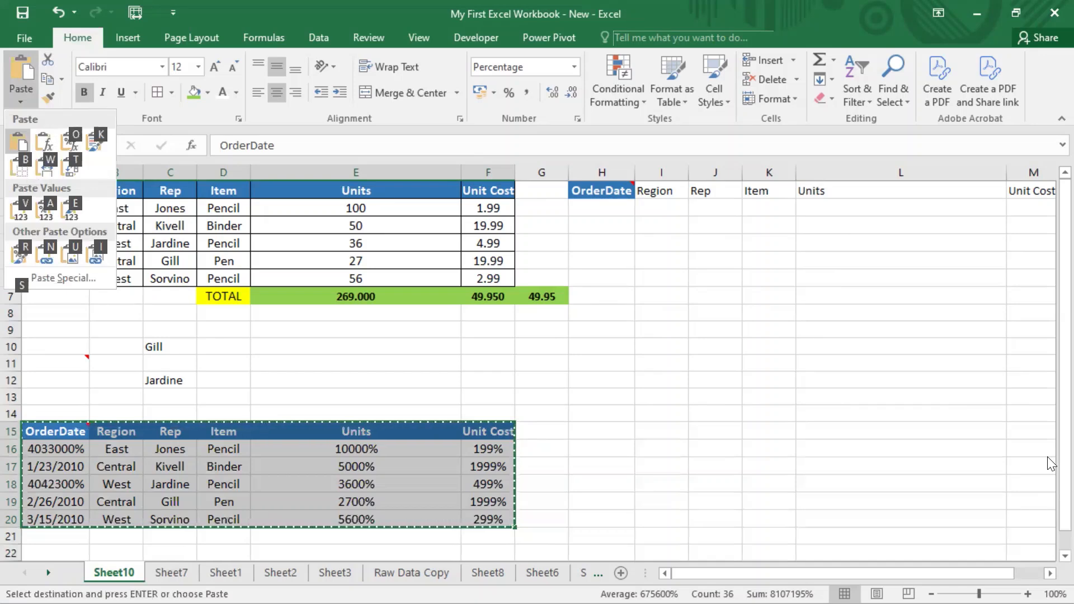
key(s)
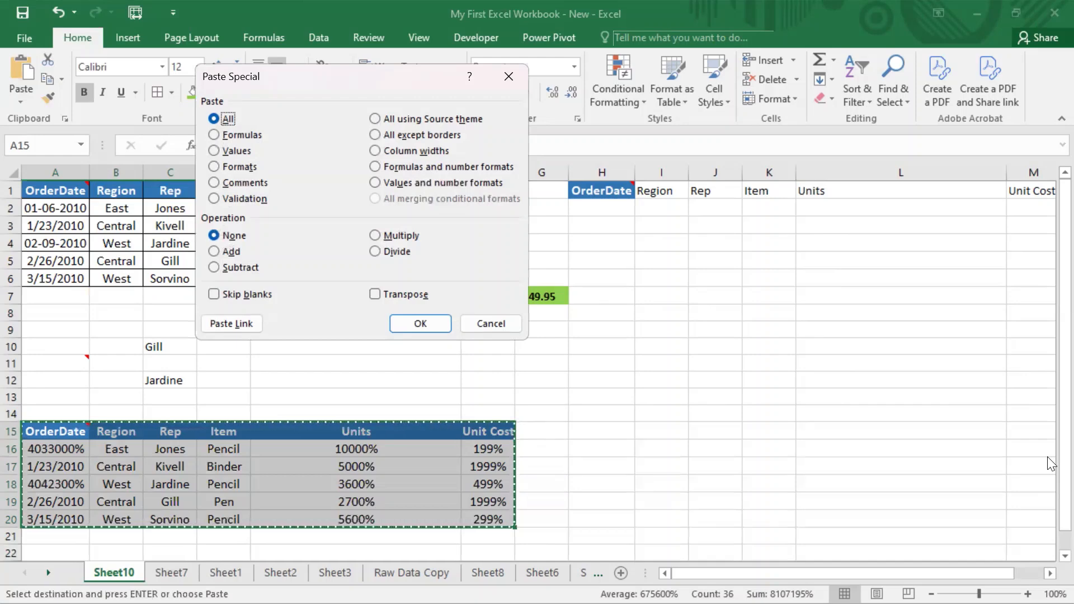
key(Escape)
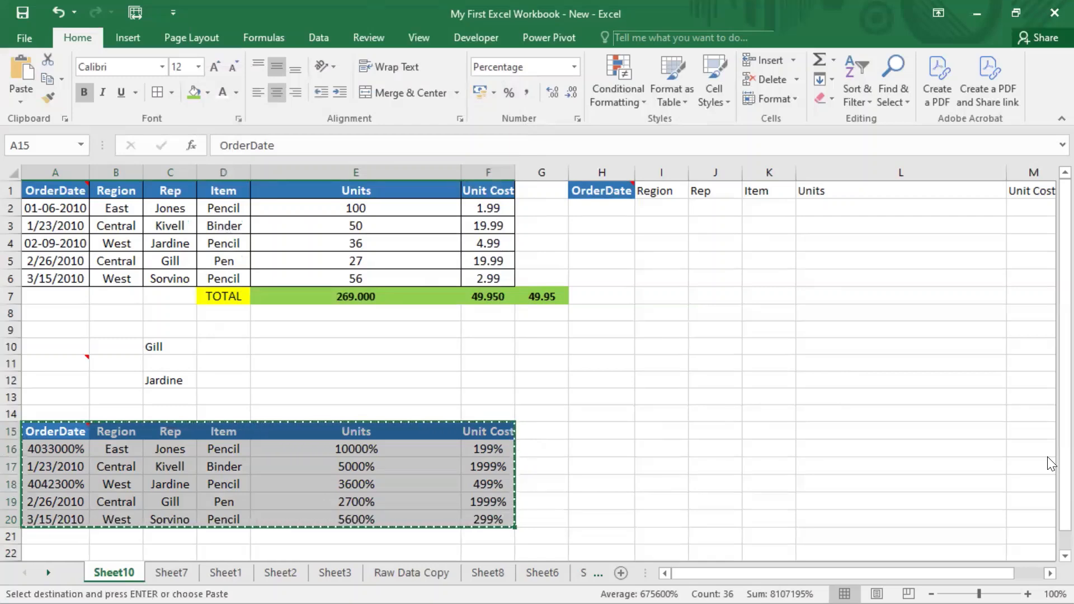
Step: Open the Windows On-Screen Keyboard and move it clear of the lower table
key(ctrl+v)
key(super)
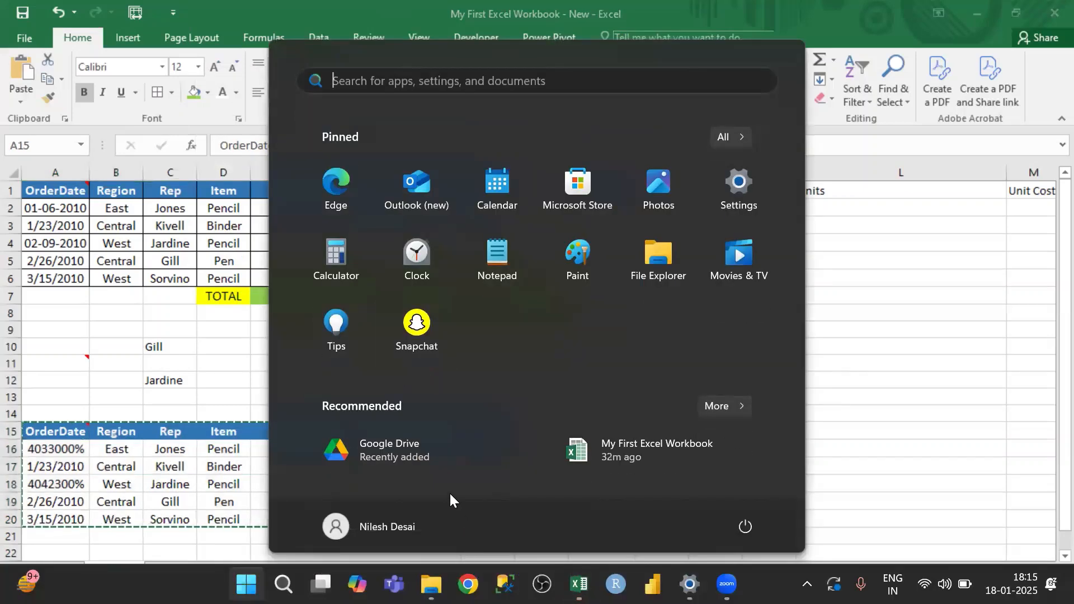
text(on)
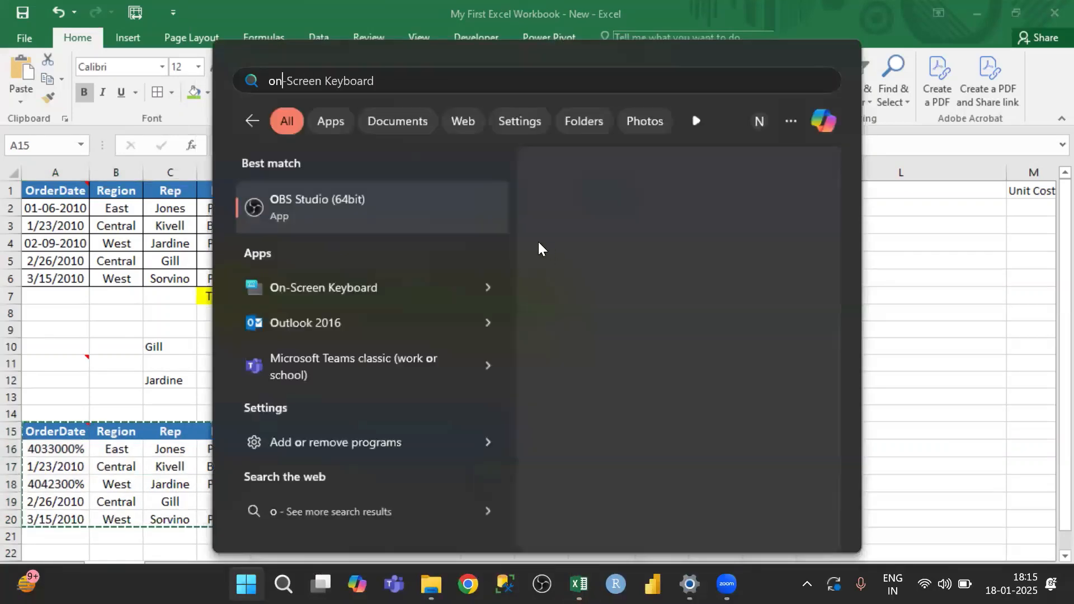
click(361, 208)
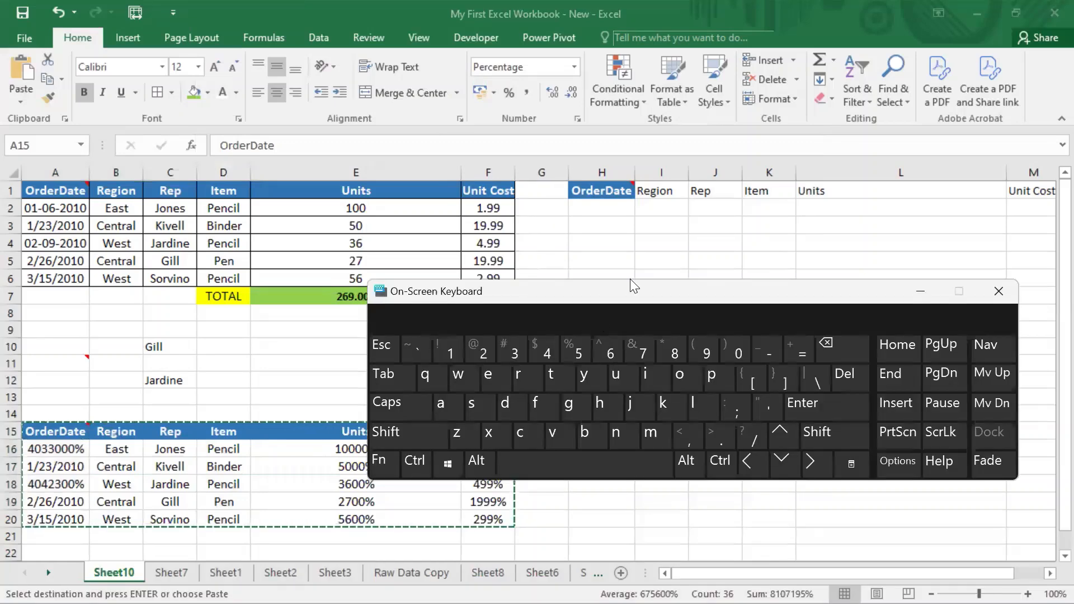
drag(630, 282, 736, 151)
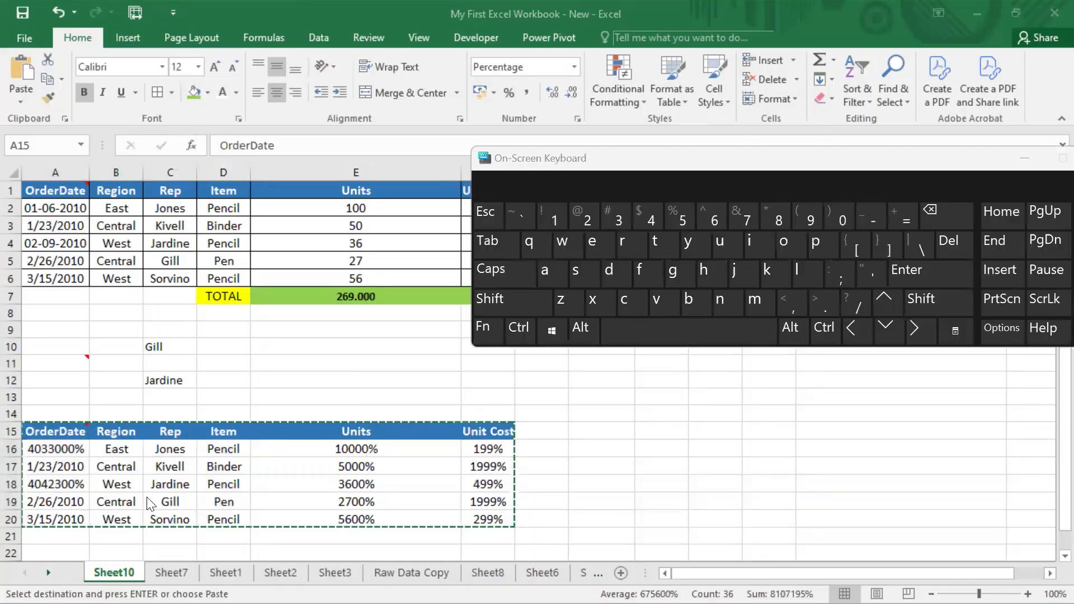
Step: Select and copy the whole table A15:F20 with the On-Screen Keyboard, and move the keyboard fully onto the screen
click(66, 455)
key(Escape)
click(66, 453)
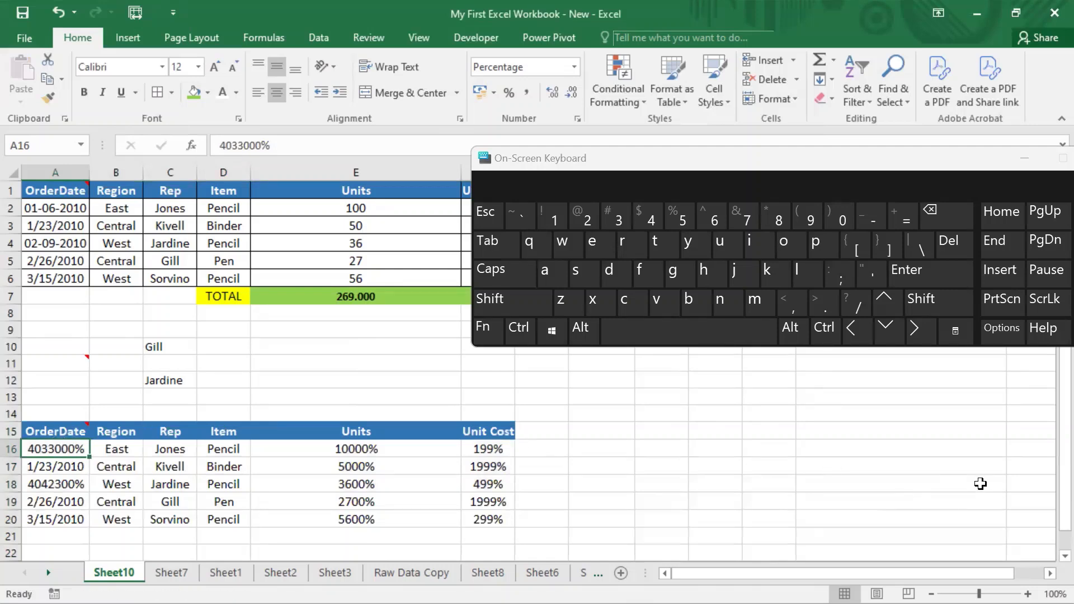
key(Up)
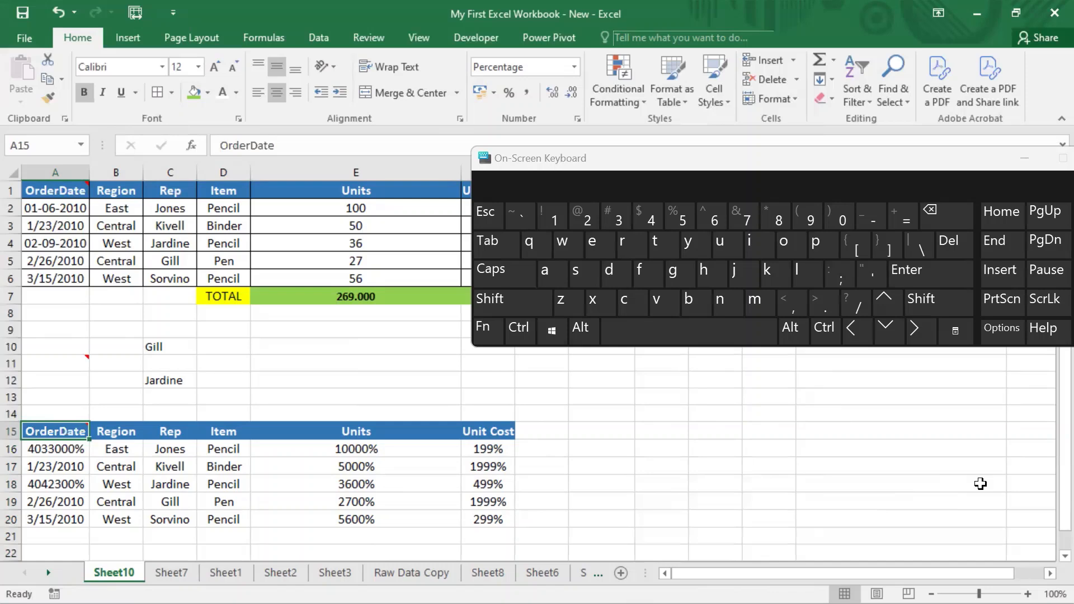
click(518, 330)
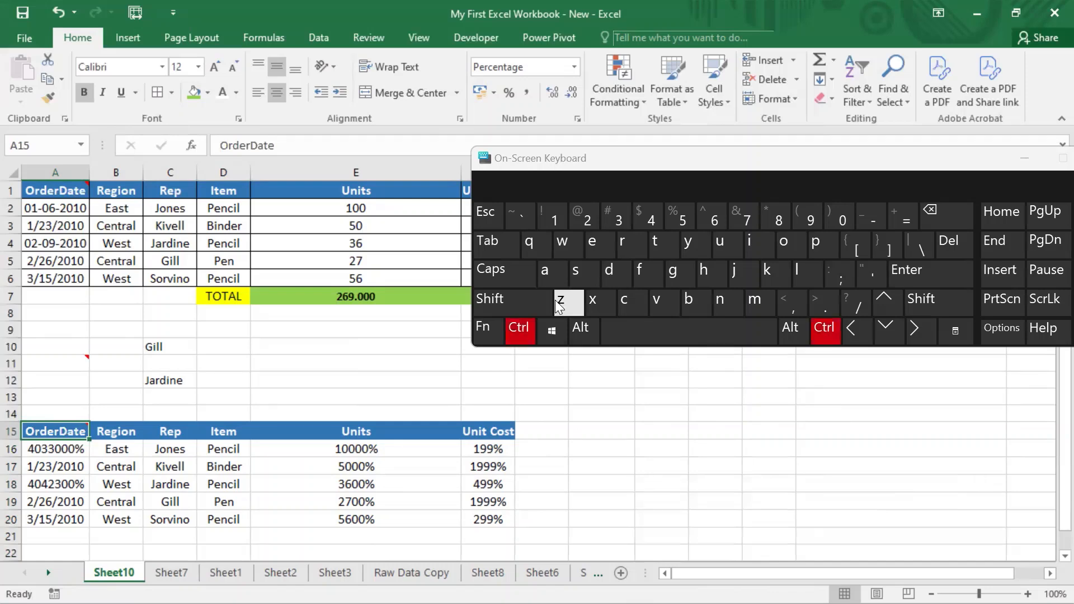
click(550, 279)
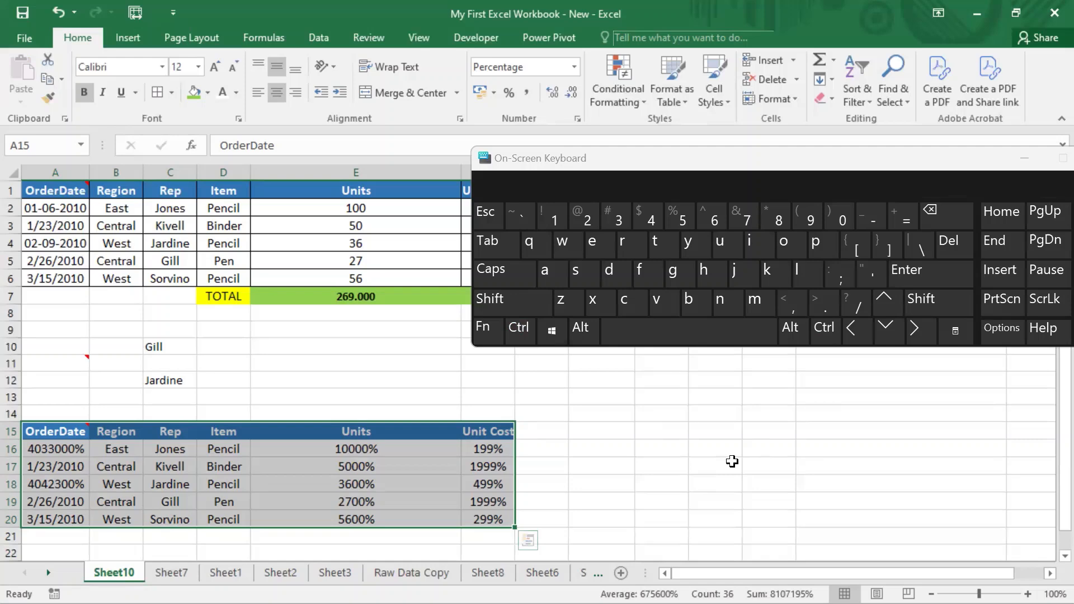
click(519, 327)
click(631, 302)
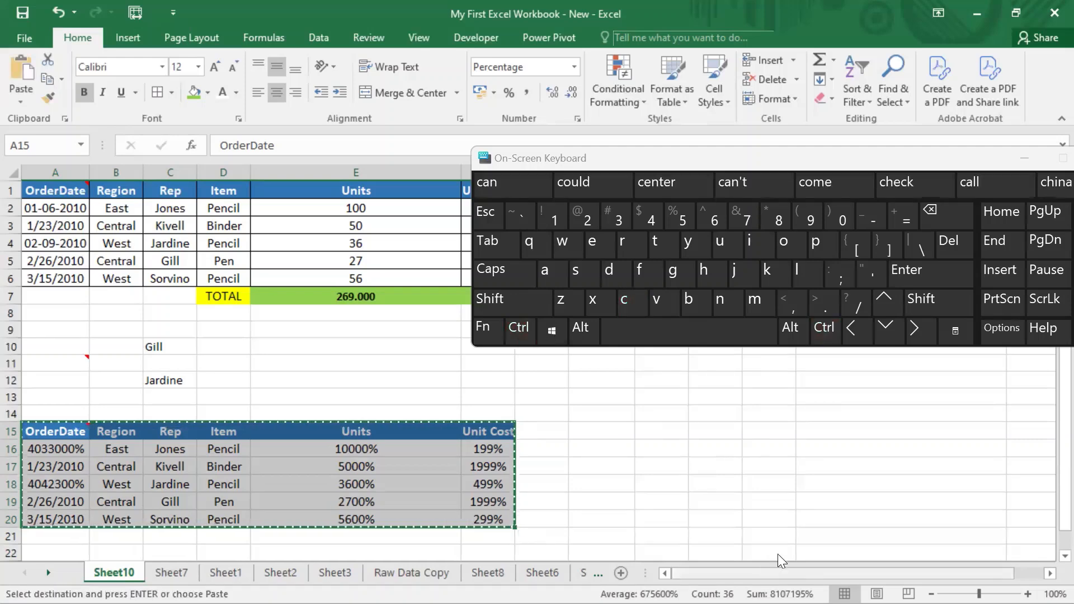
drag(869, 162, 802, 163)
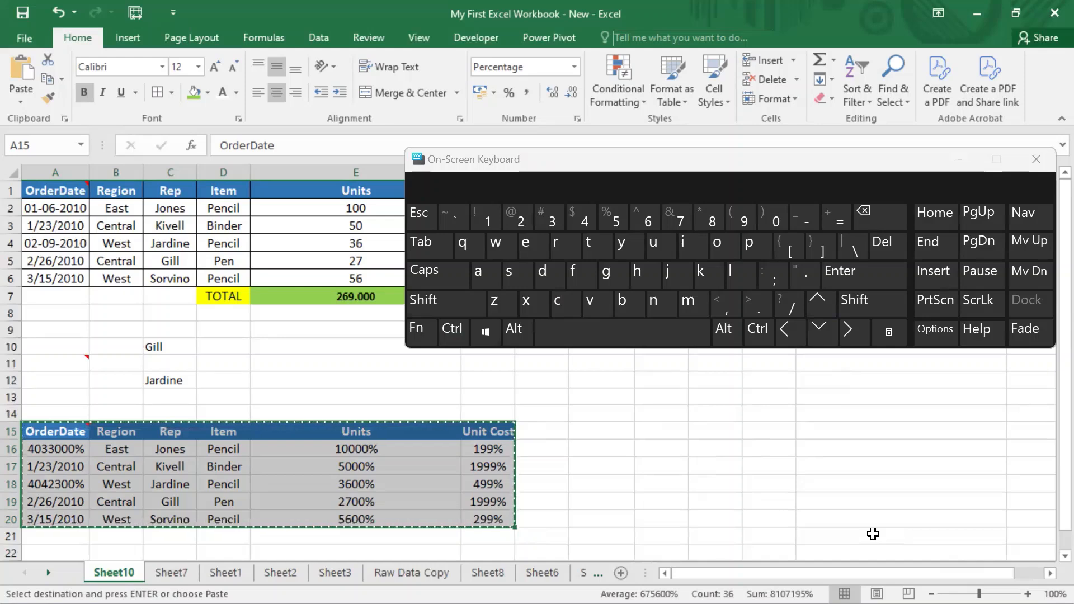
Step: Open the Paste Special dialog for the copied table A15:F20 and move it clear of the On-Screen Keyboard
key(alt)
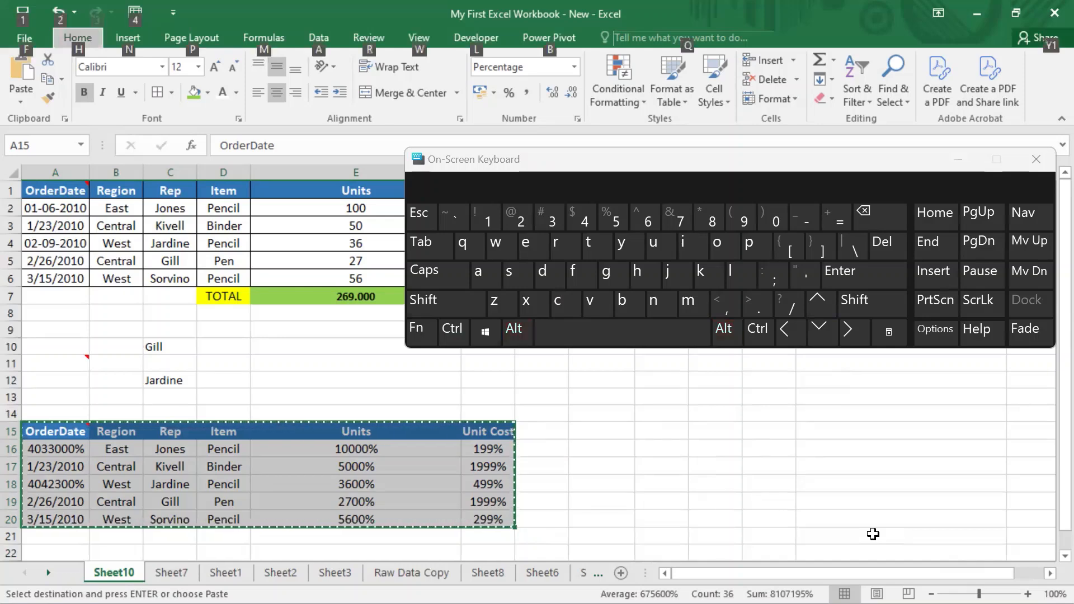
key(alt)
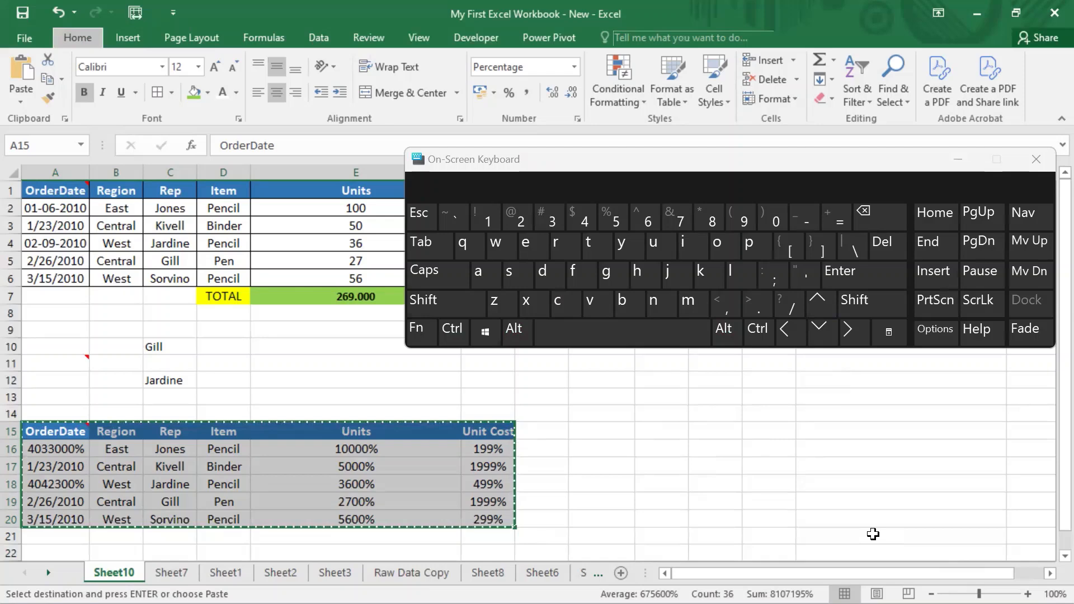
key(alt)
key(h)
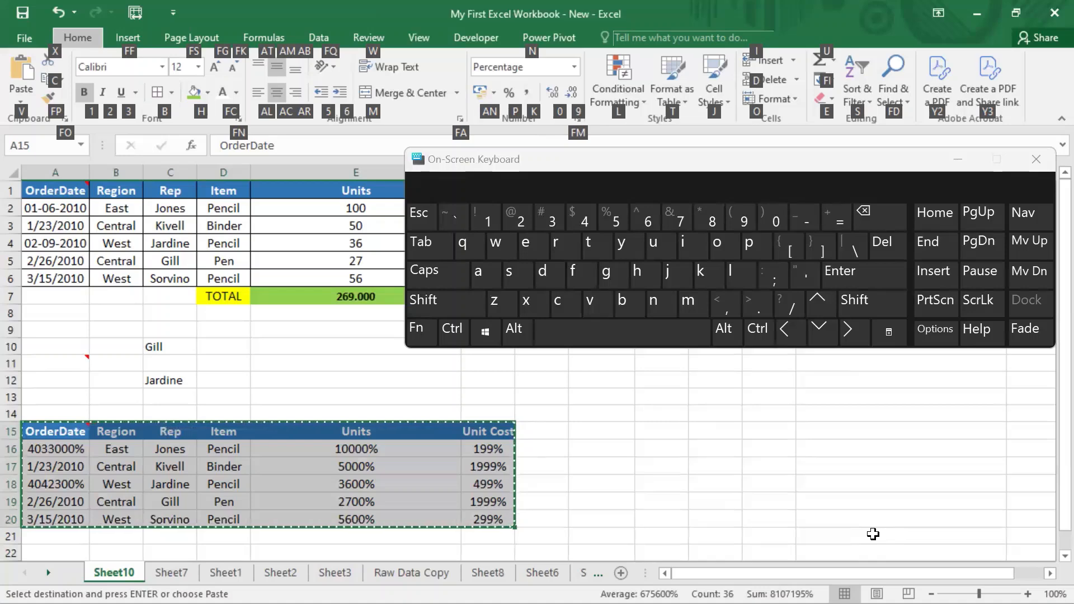
key(v)
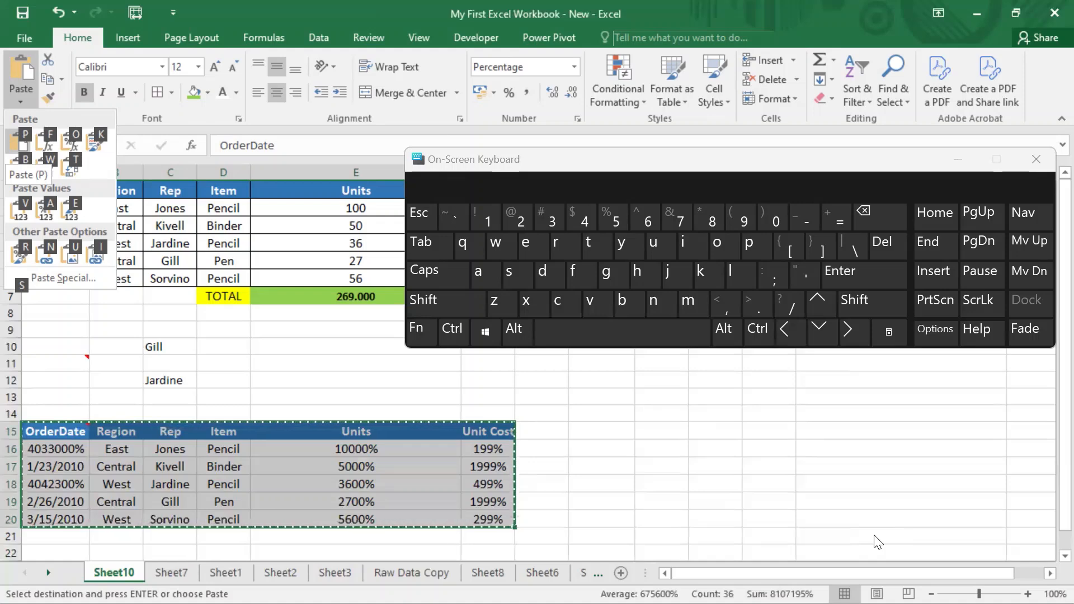
key(s)
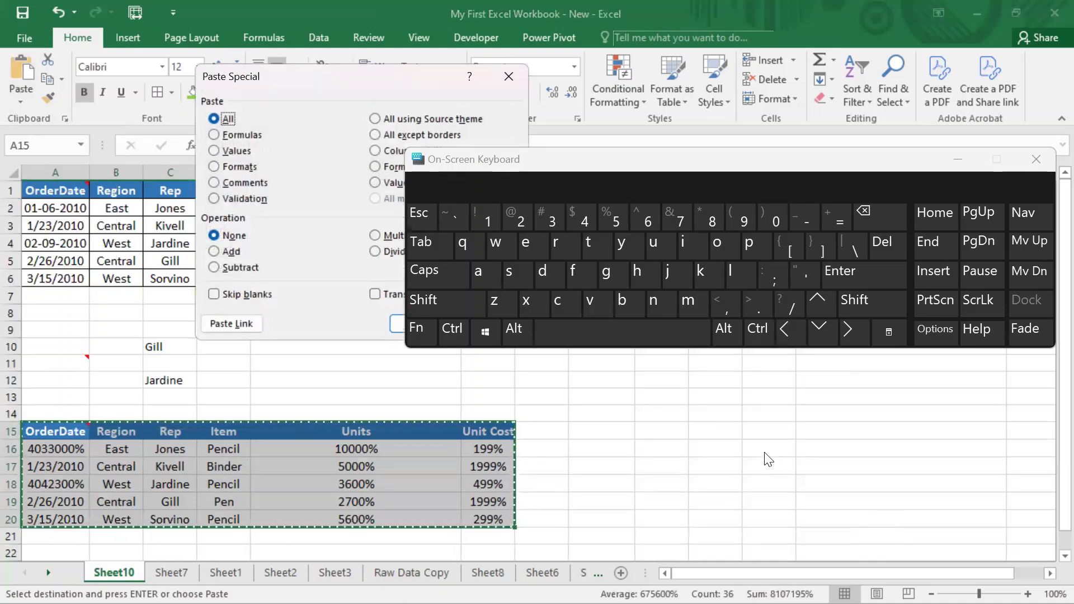
drag(350, 77, 185, 74)
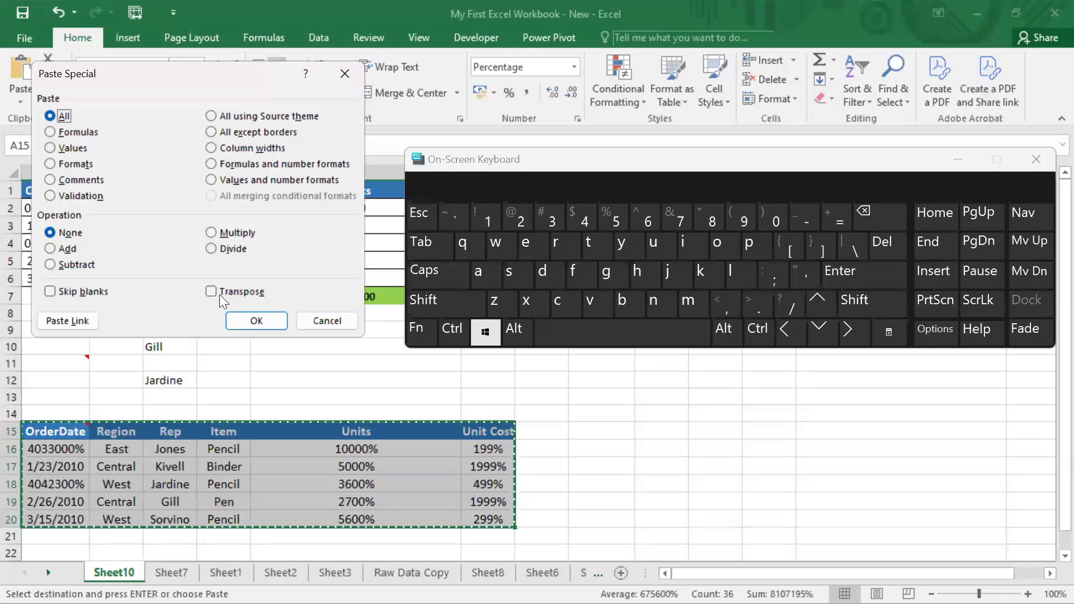
Step: Mark the Transpose option in Paste Special, turn it on, and close the dialog without pasting
key(super+shift+s)
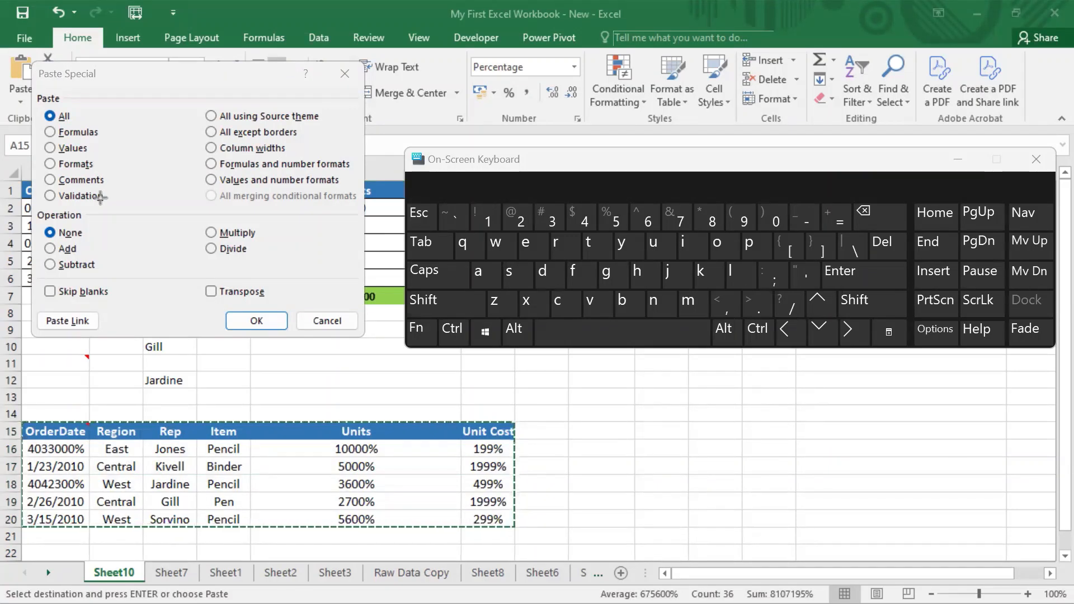
drag(200, 280, 269, 290)
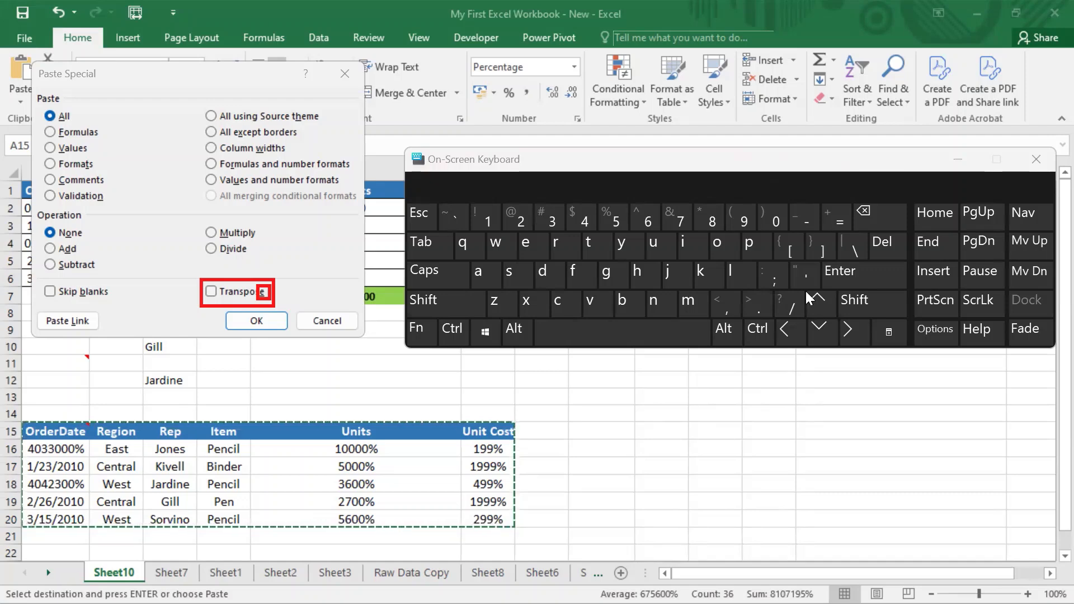
click(536, 250)
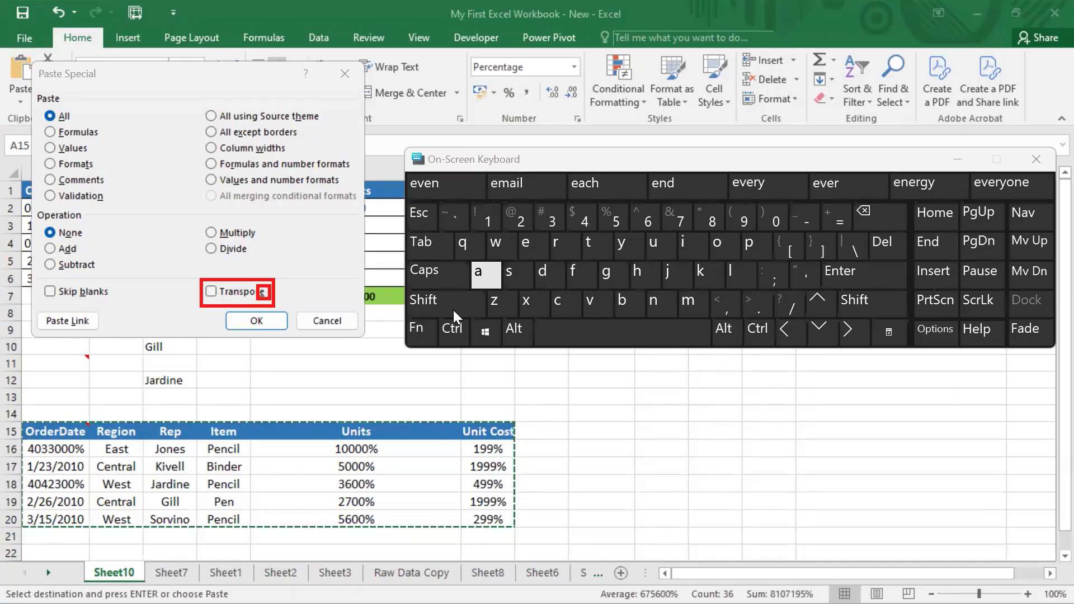
click(151, 130)
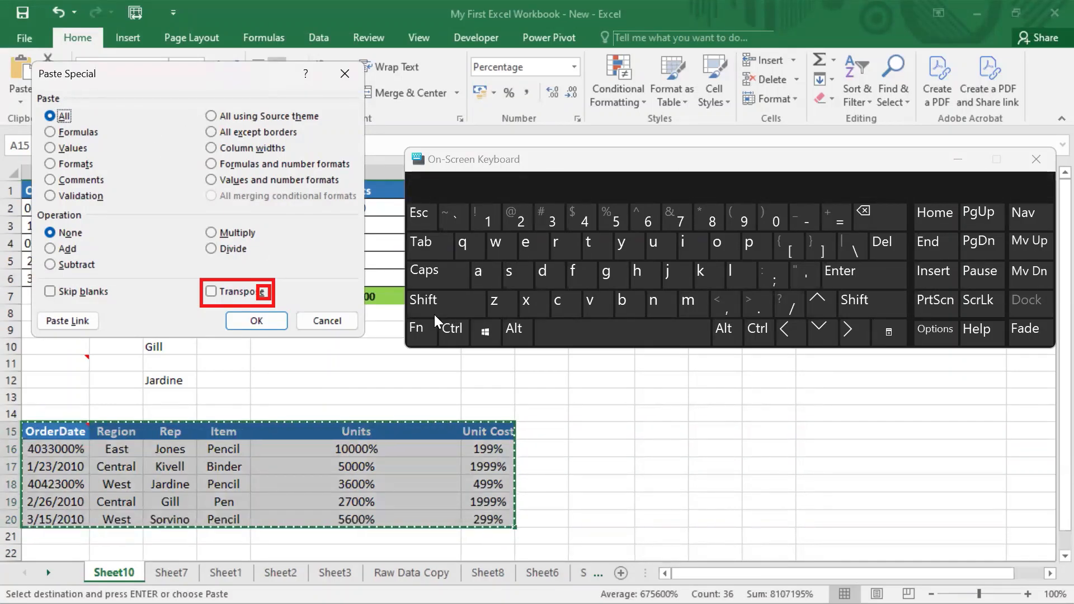
click(537, 256)
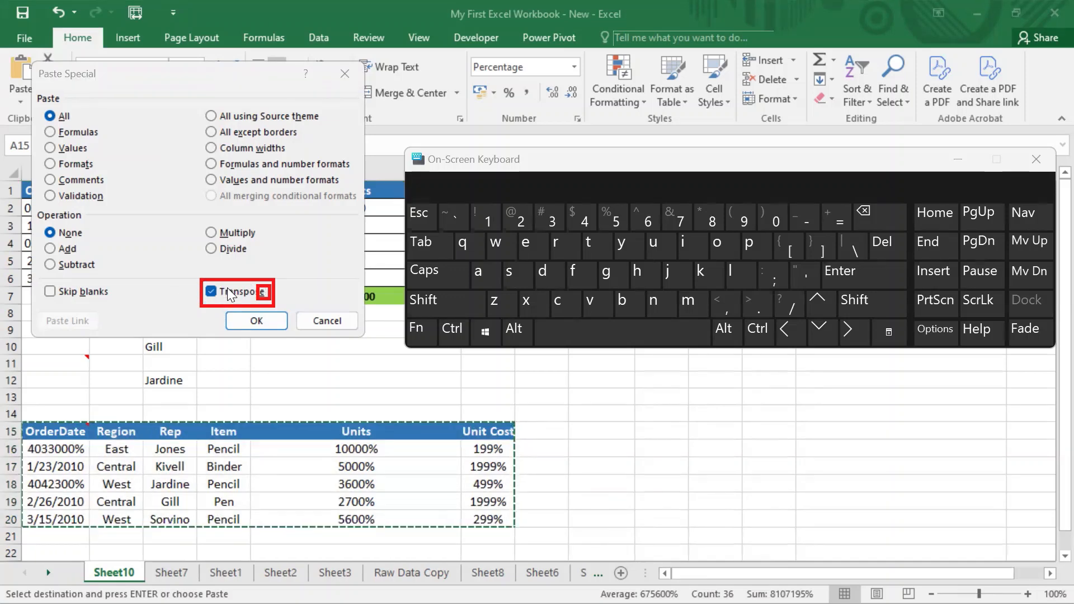
key(Tab)
key(Tab)
key(Escape)
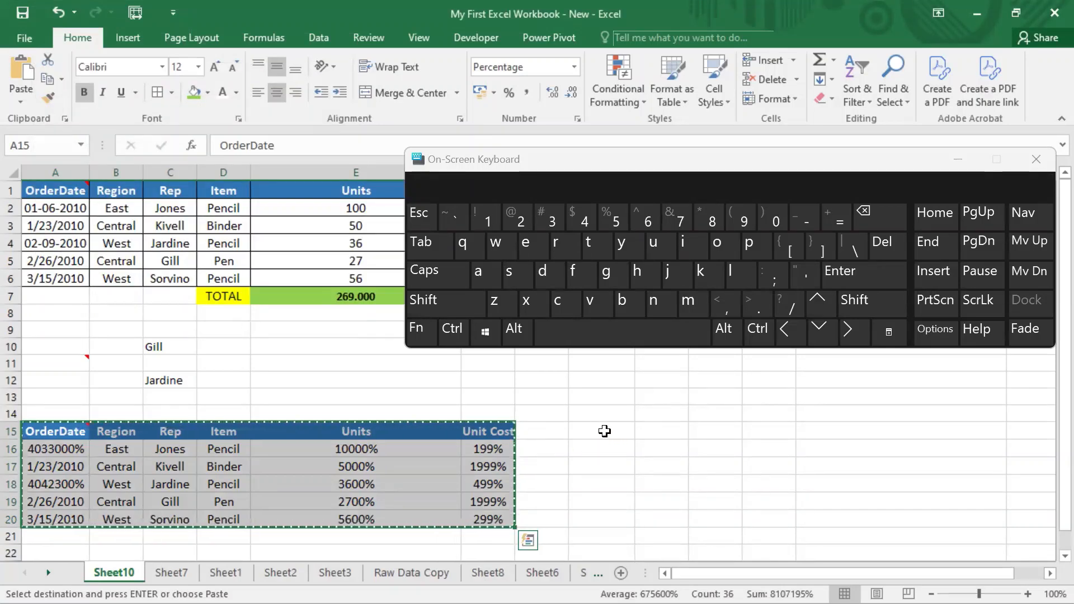
Step: Paste the copied table A15:F20 at cell H15 using Paste Special with Transpose turned on
click(603, 428)
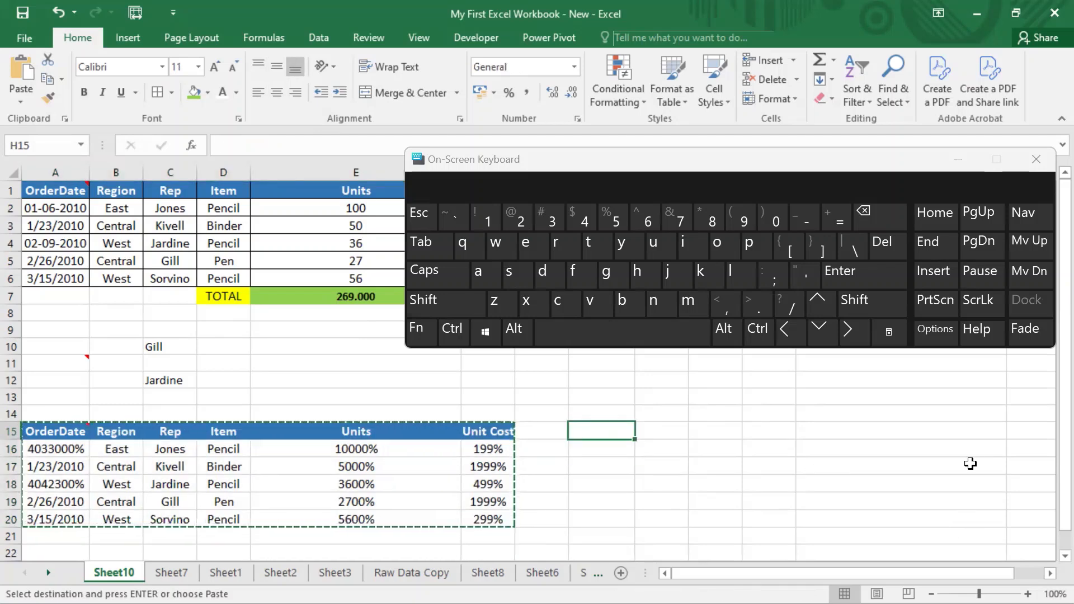
key(alt)
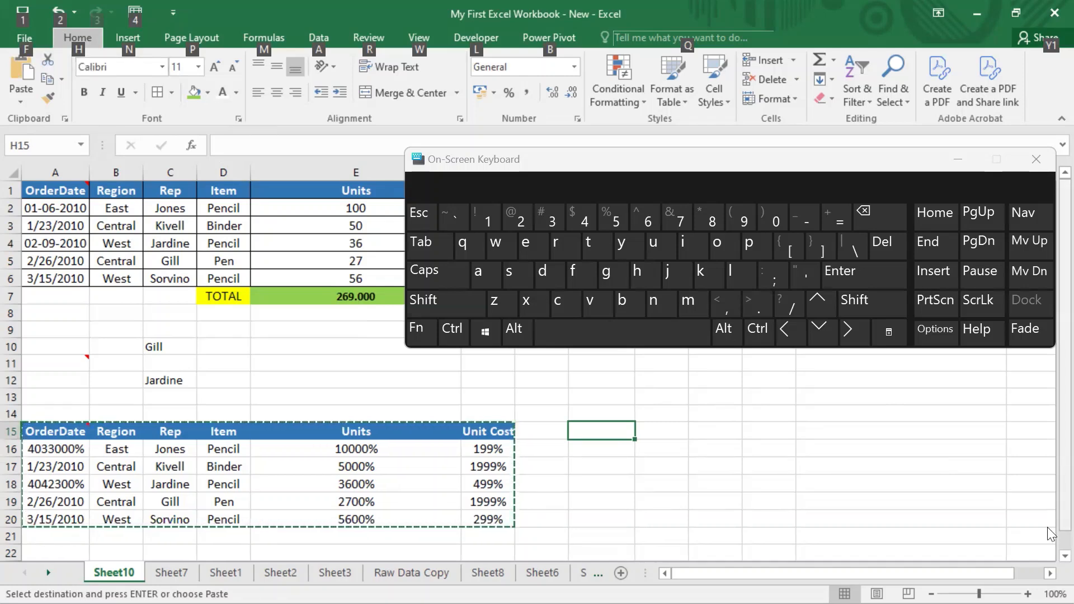
key(alt)
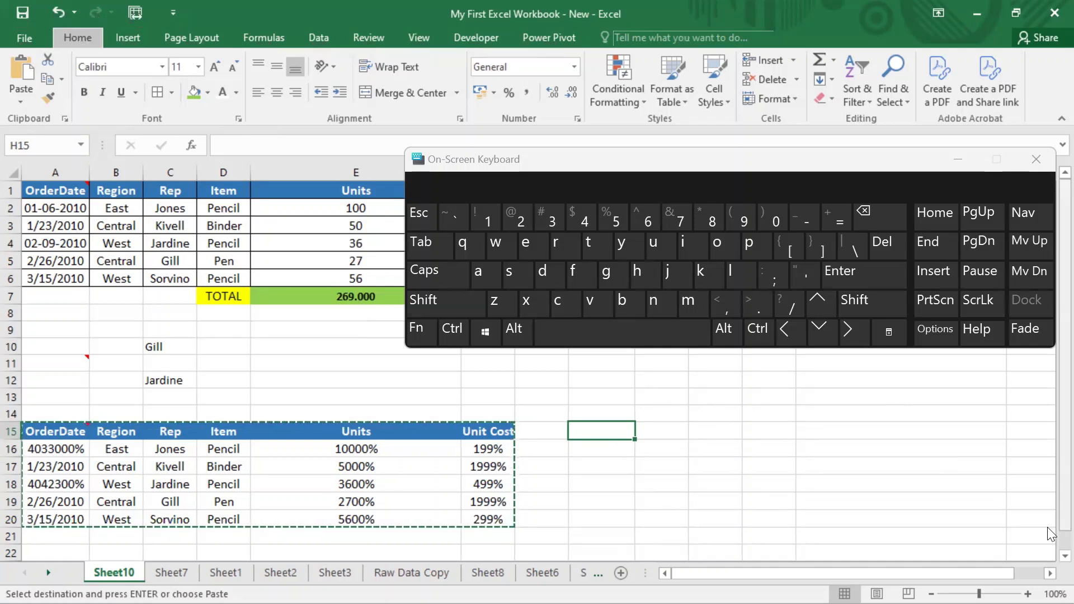
key(alt+h)
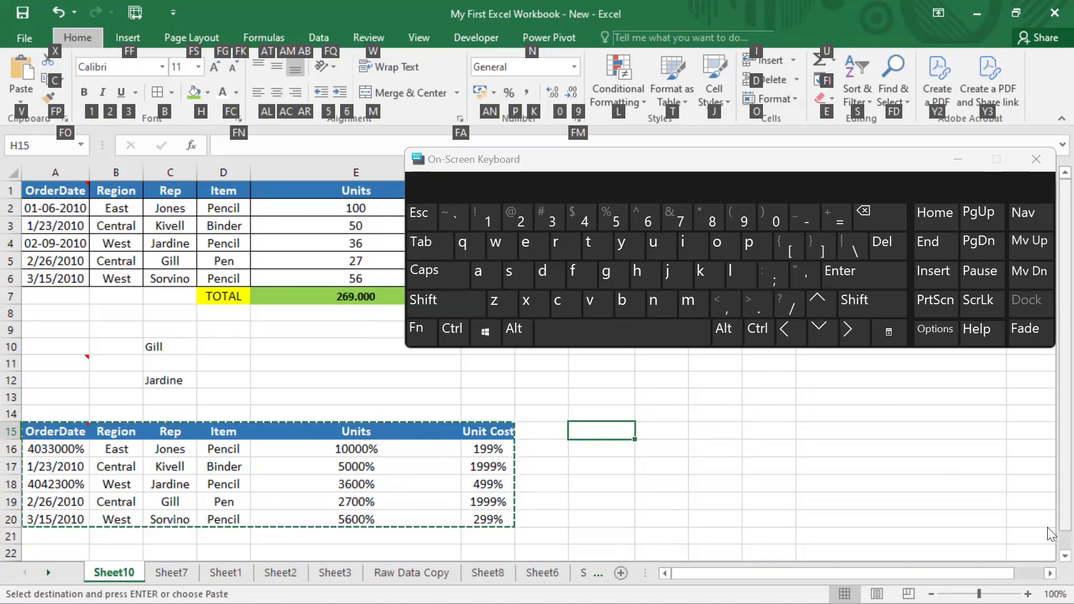
key(v)
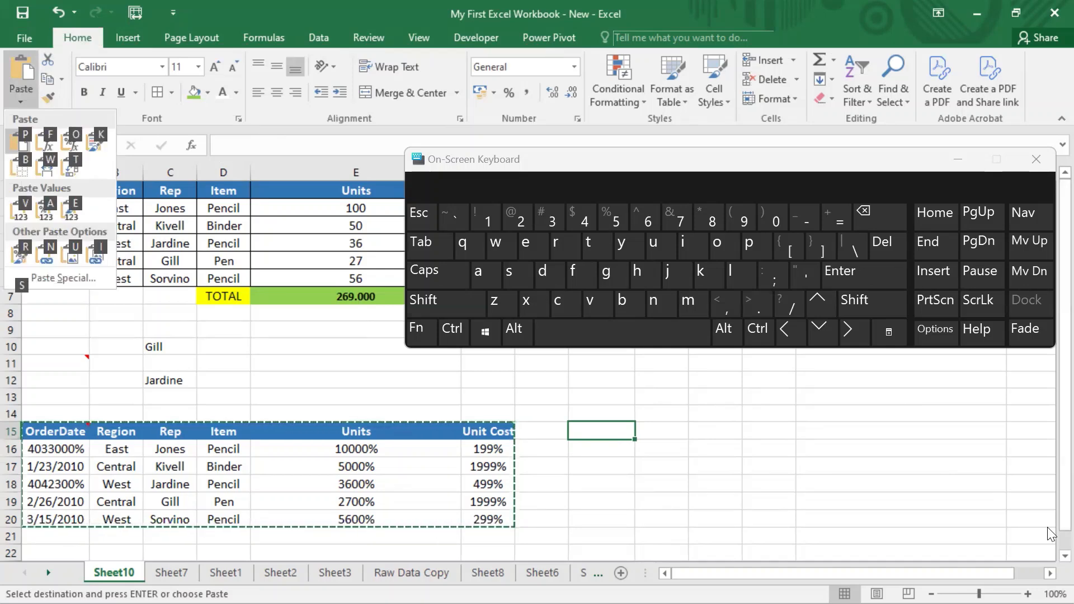
key(s)
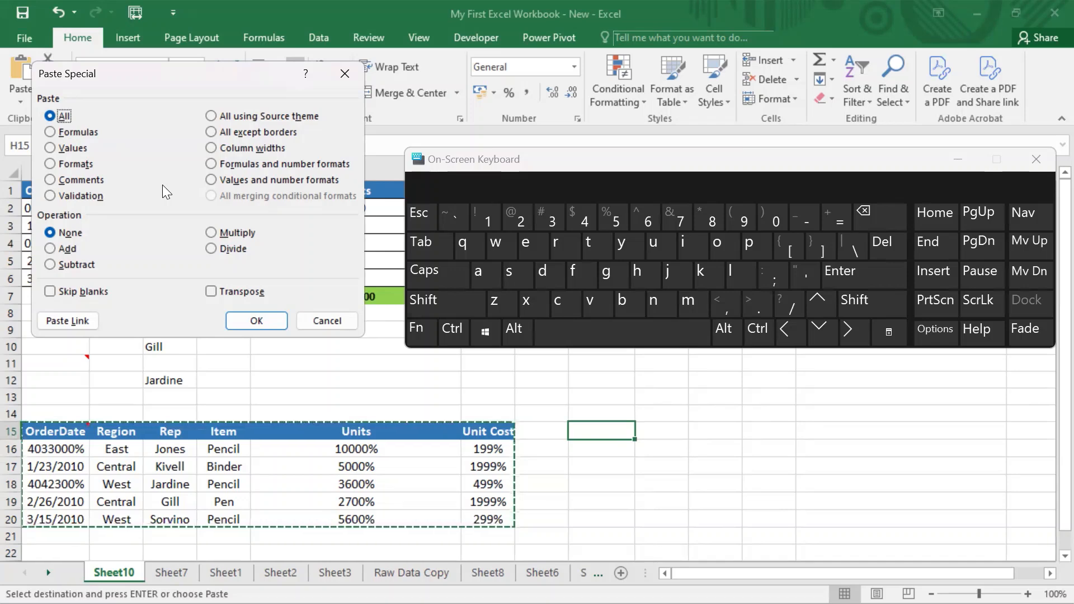
key(alt+e)
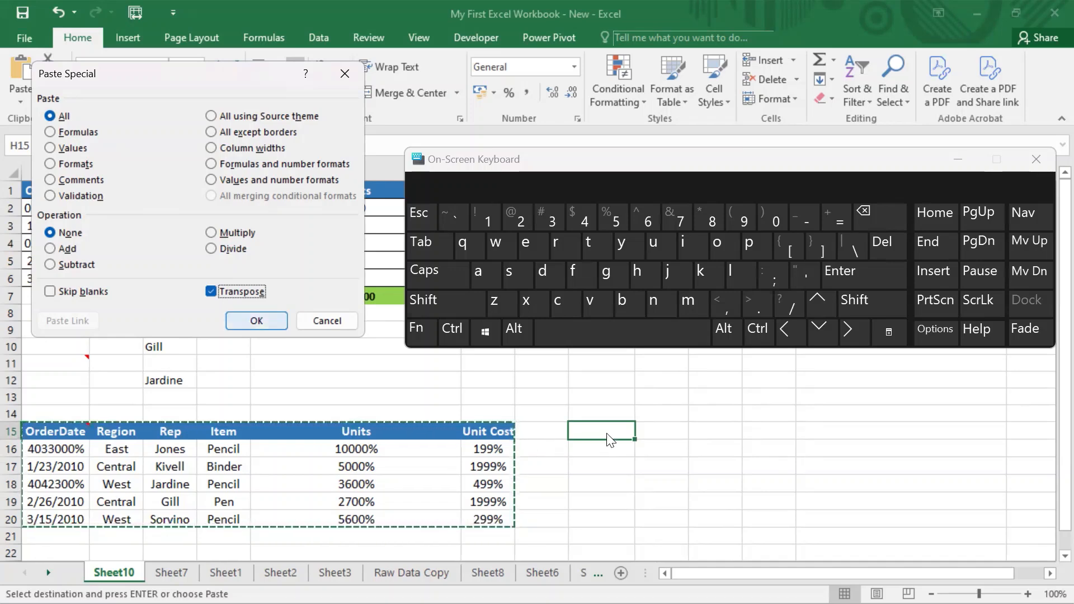
key(Return)
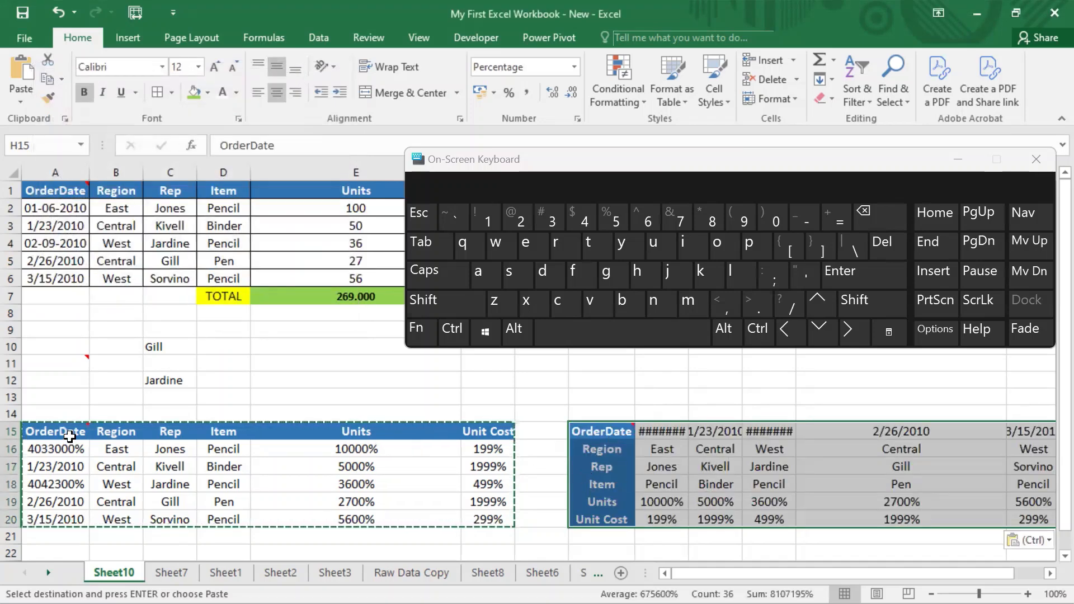
Step: Compare the original table A15:F20 with the transposed copy starting at H15 by selecting each in turn
drag(69, 436, 556, 514)
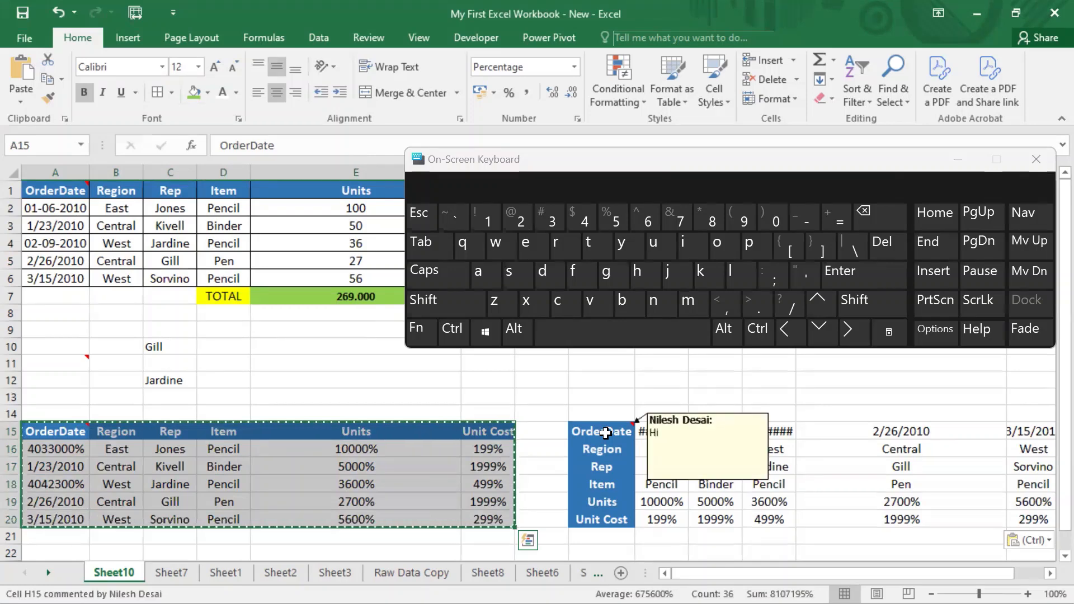
drag(606, 433, 1009, 509)
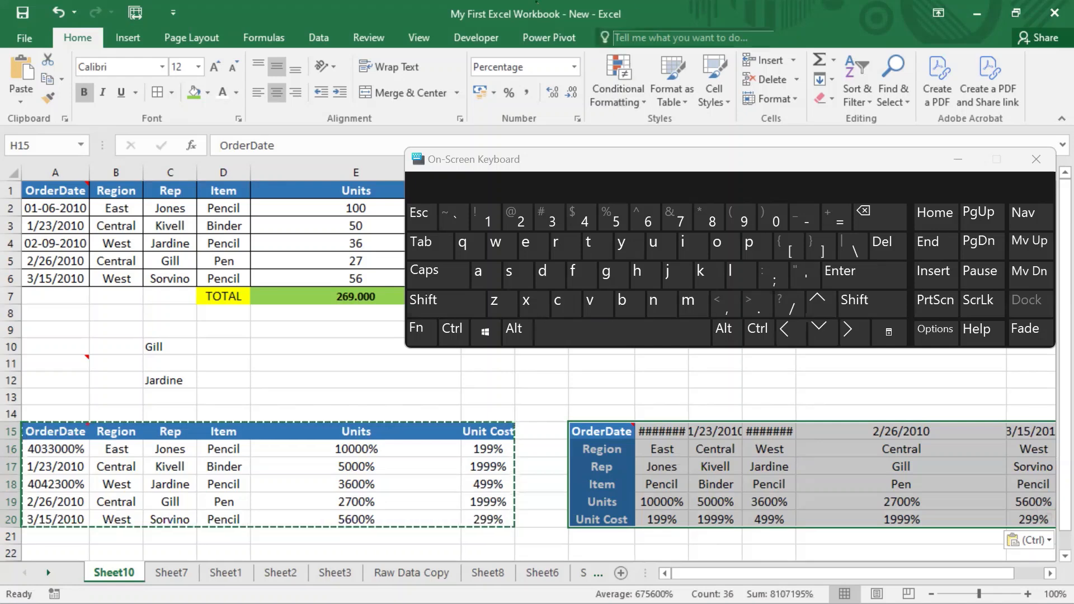
click(535, 2)
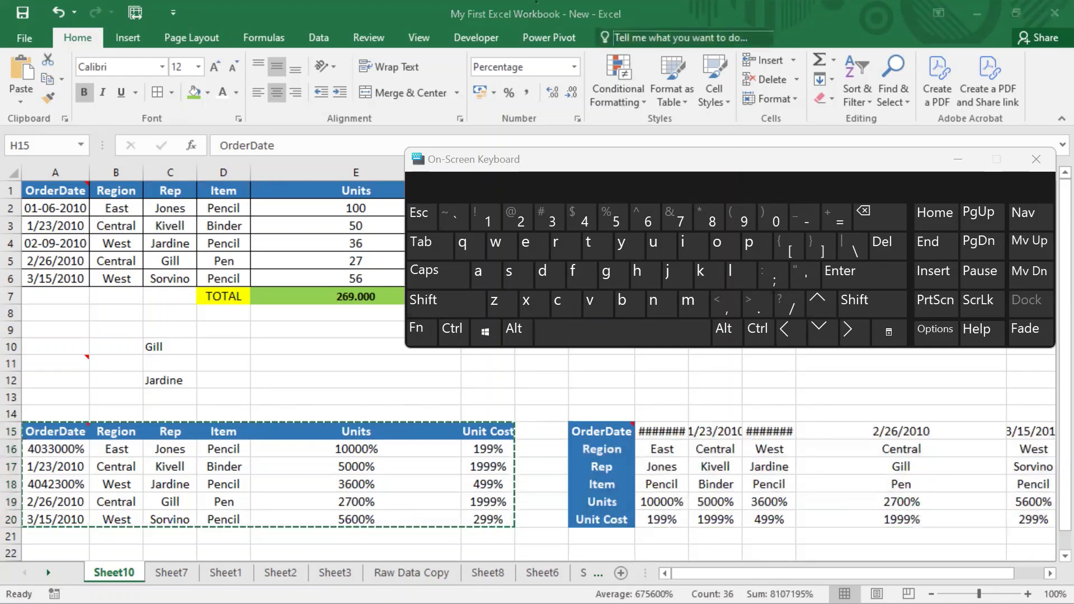